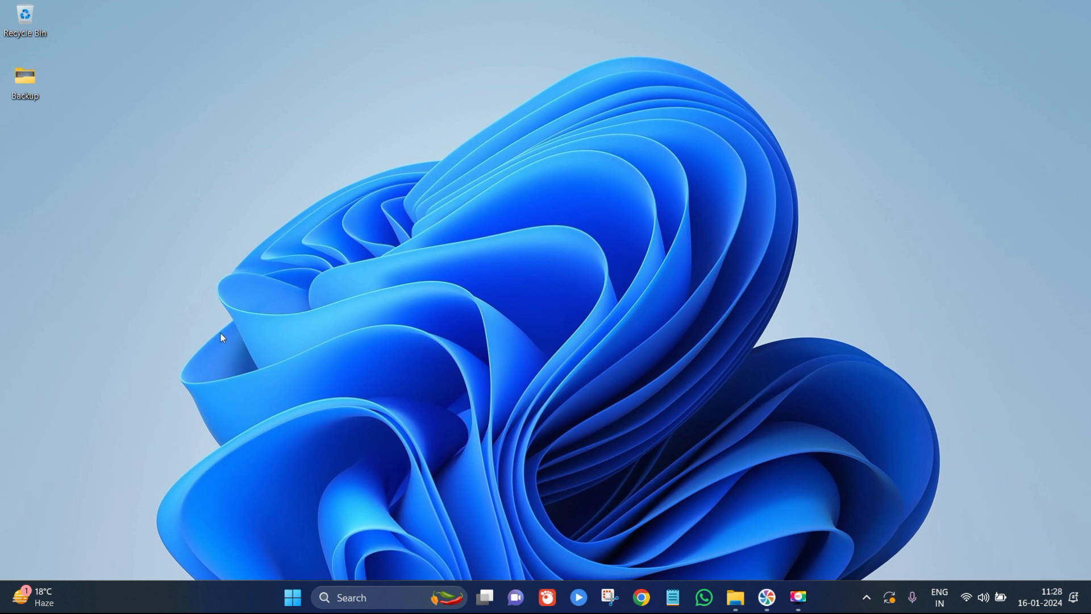
Search the computer for CorelDRAW and launch CorelDRAW 2018 (64-Bit)
left_click(302, 604)
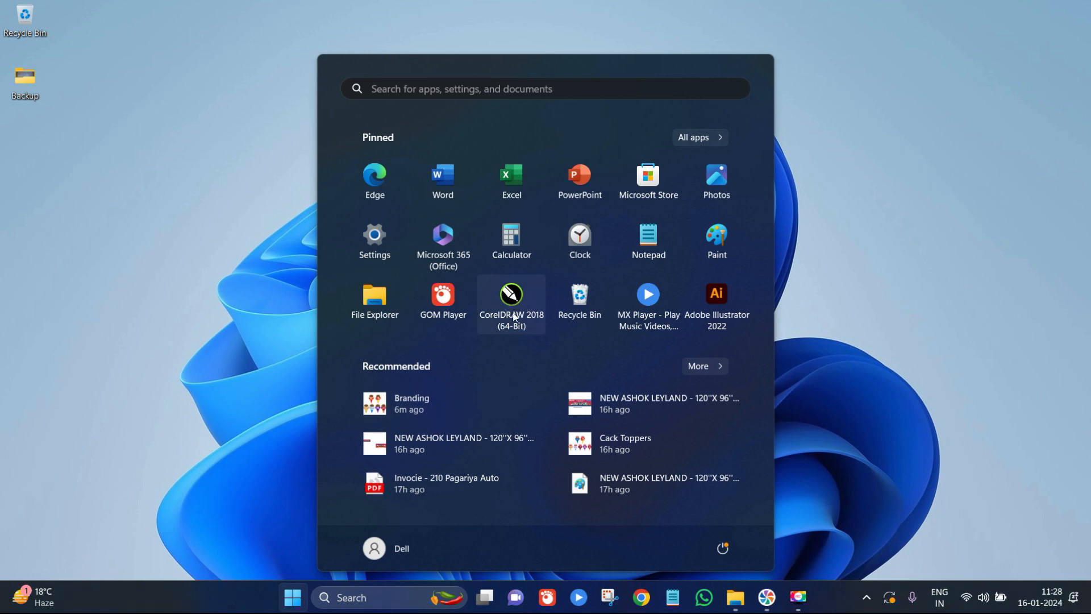
left_click(441, 88)
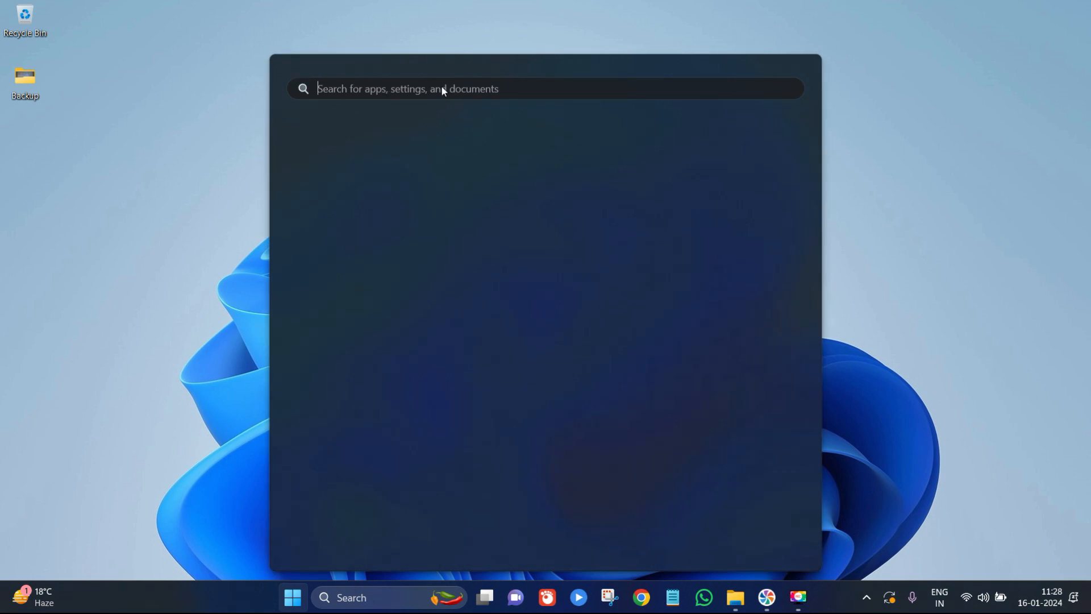
type("core")
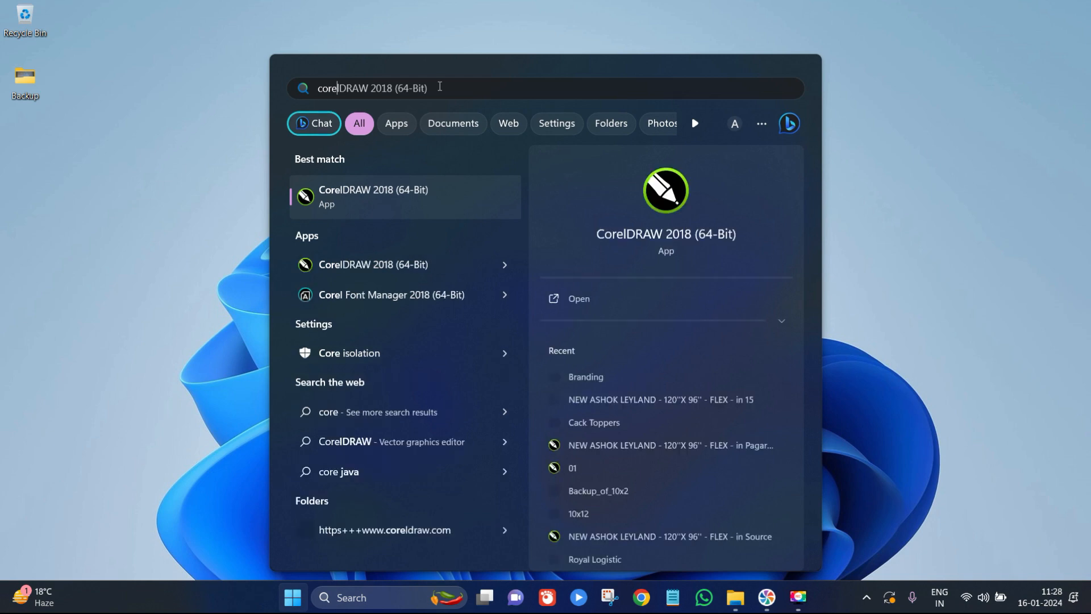
left_click(366, 201)
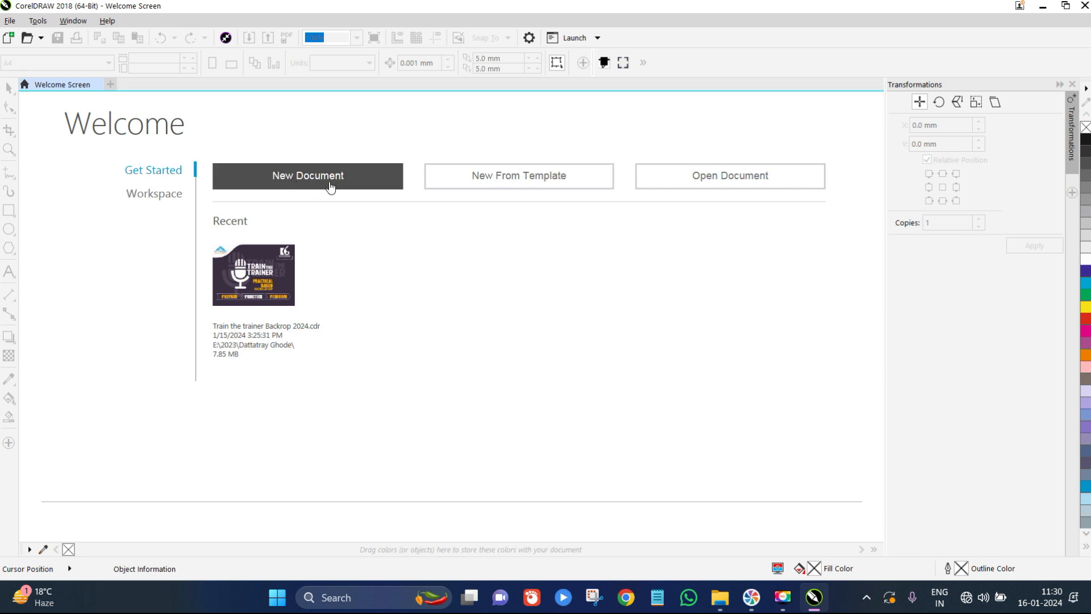
Create a new A4 portrait document with the default CMYK, 300 dpi settings
left_click(10, 20)
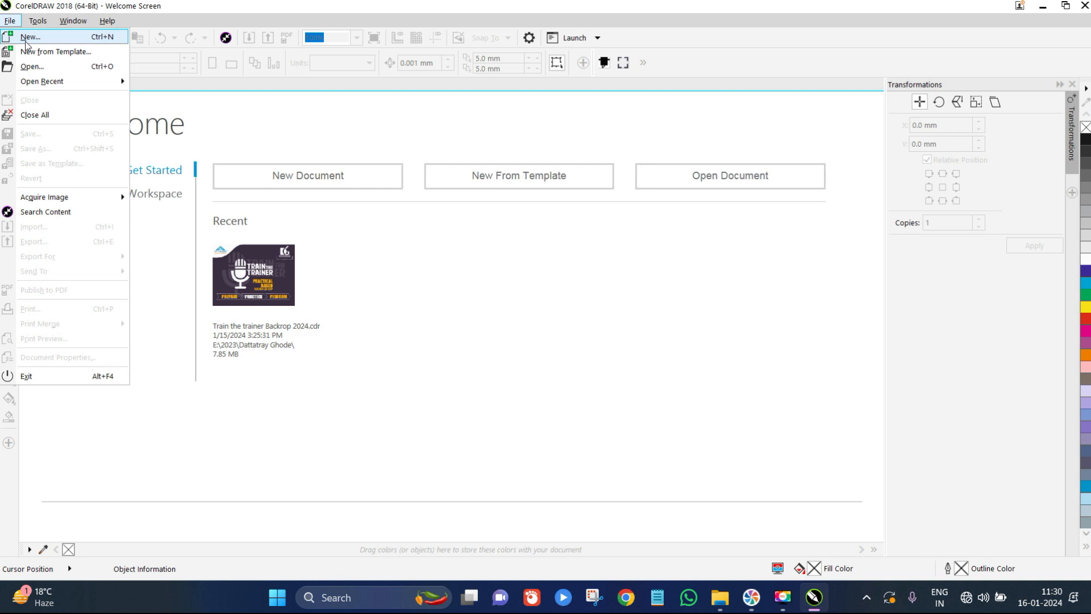
left_click(25, 38)
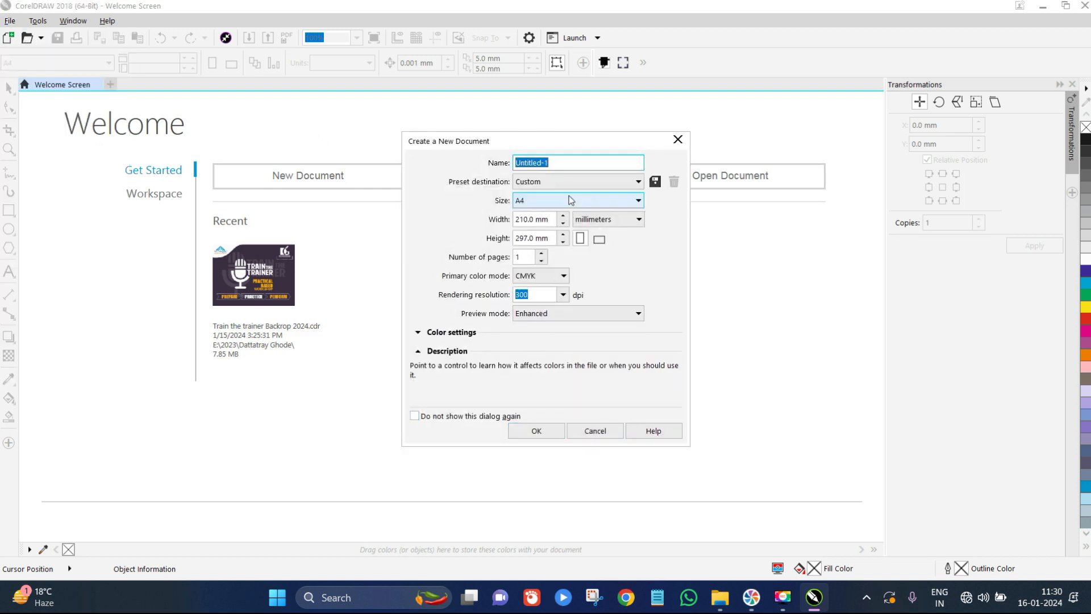
left_click(537, 431)
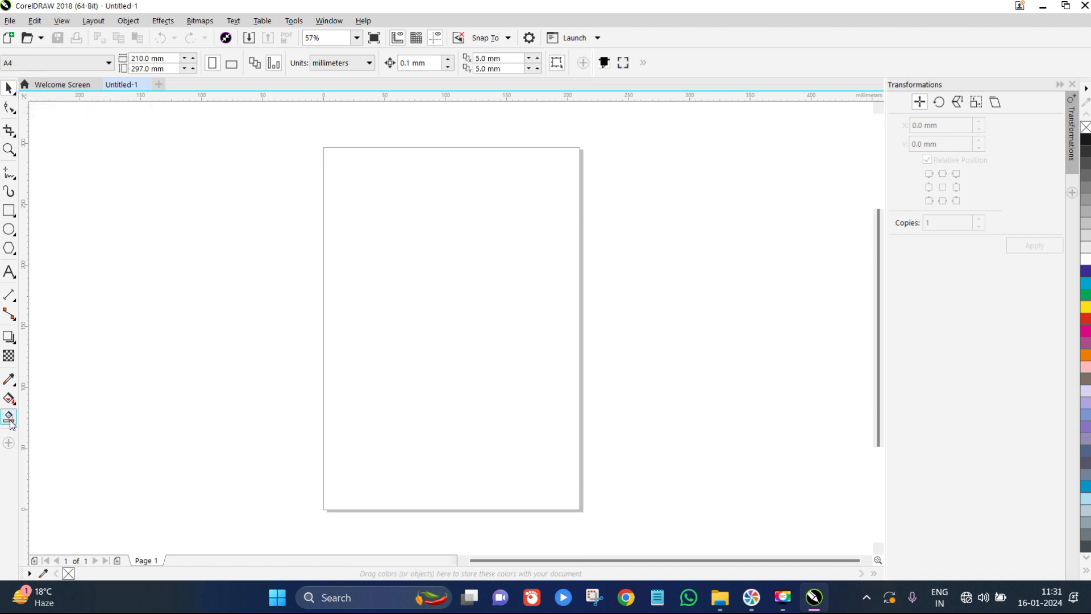
left_click(13, 112)
left_click(14, 114)
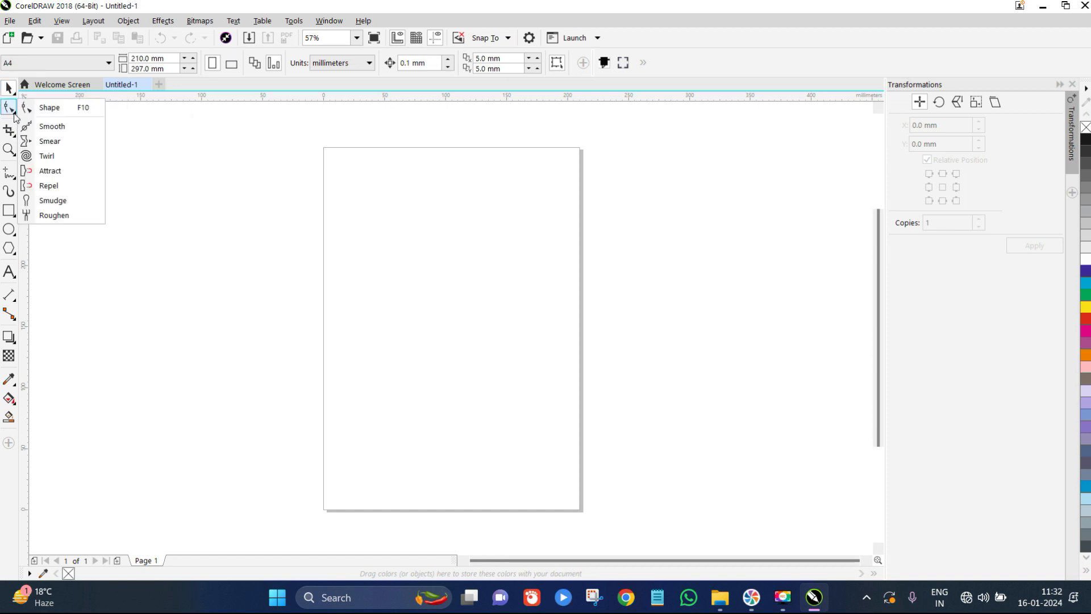
left_click(11, 110)
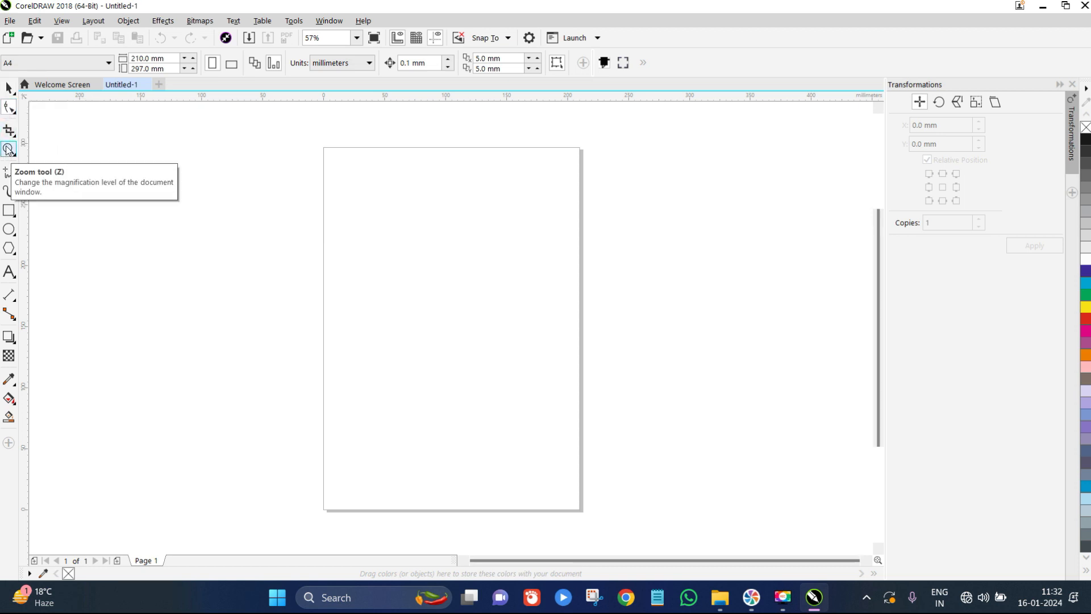
Try the Zoom tool on the blank page, magnifying and reducing it before zooming in to 1000%
left_click(8, 150)
left_click(404, 234)
left_click(407, 234)
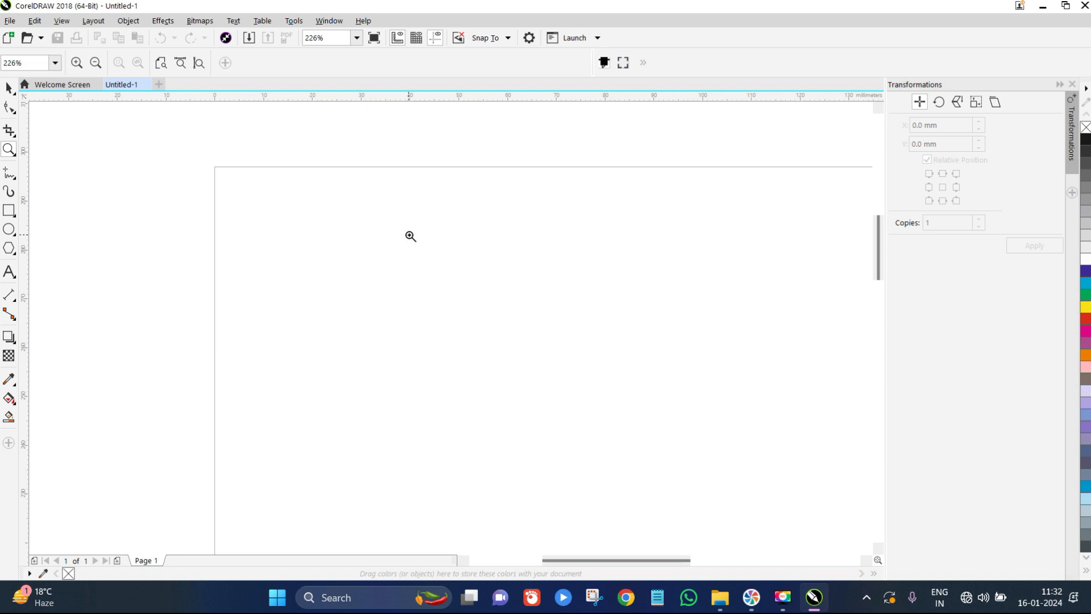
scroll(362, 220, "down", 4)
scroll(361, 224, "up", 2)
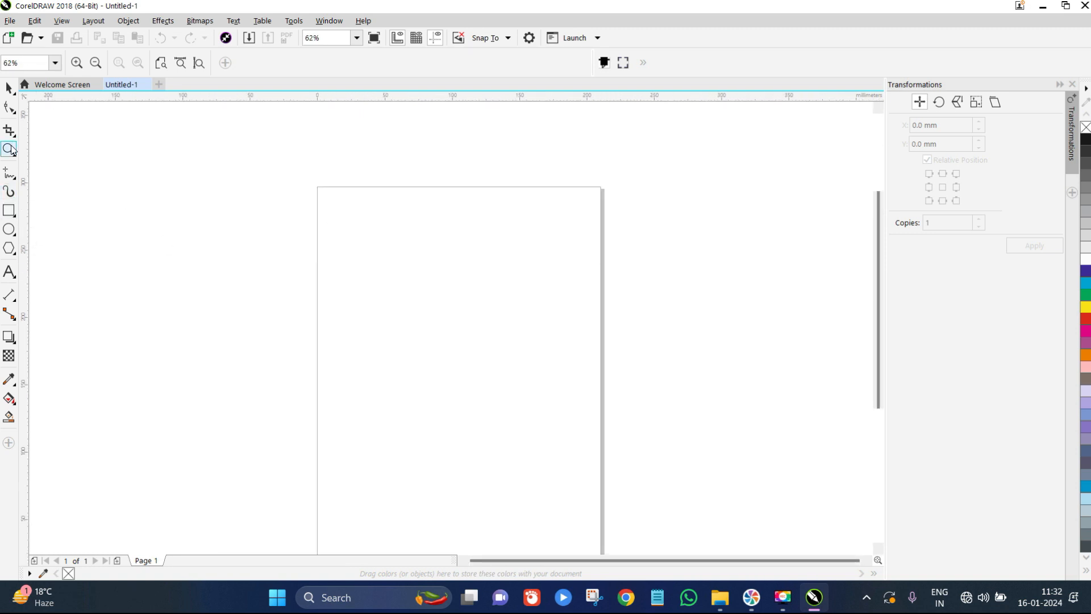
left_click(480, 295)
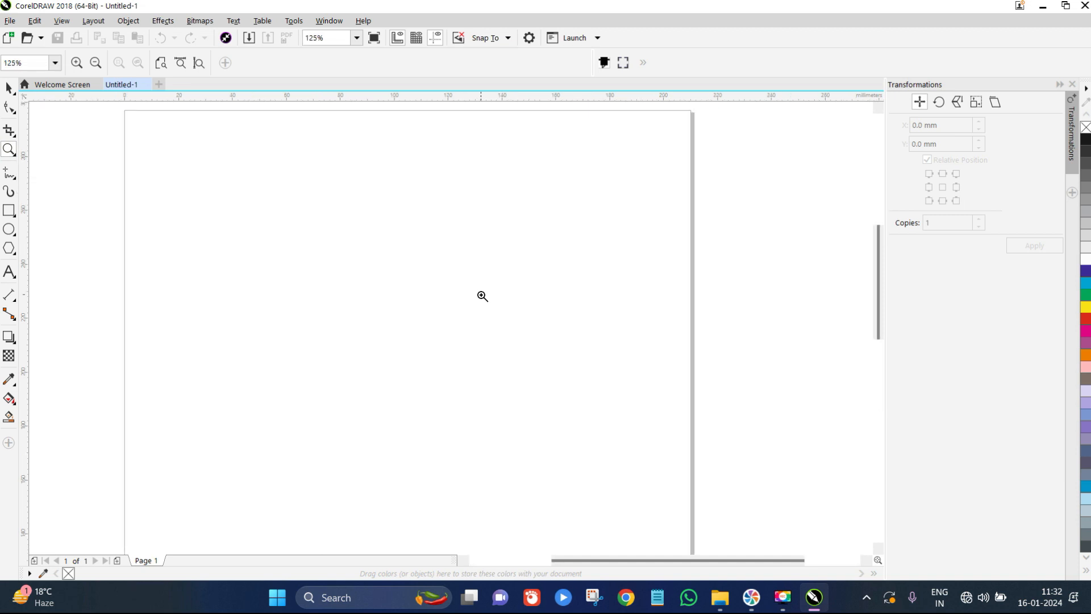
left_click(425, 250)
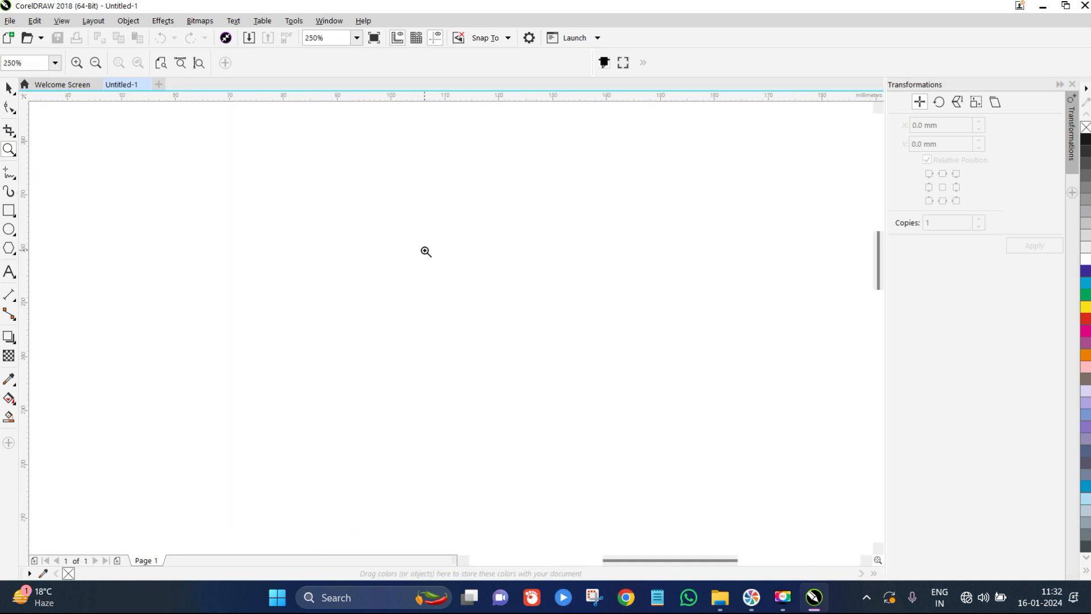
left_click(426, 250)
left_click(425, 250)
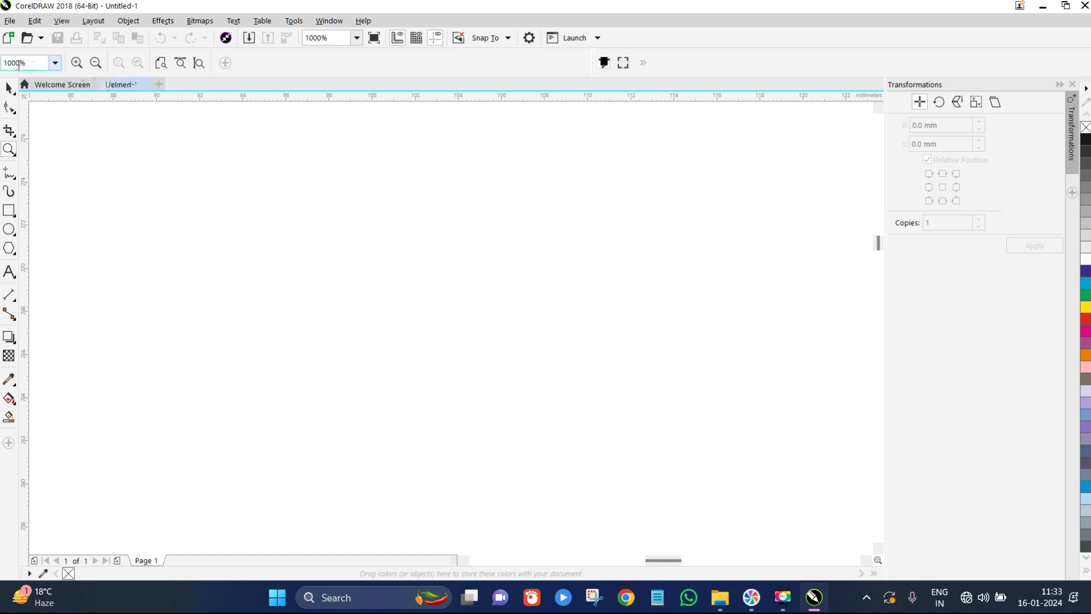
Zoom out in stages to 62% and fit the entire page in the view
left_click(96, 63)
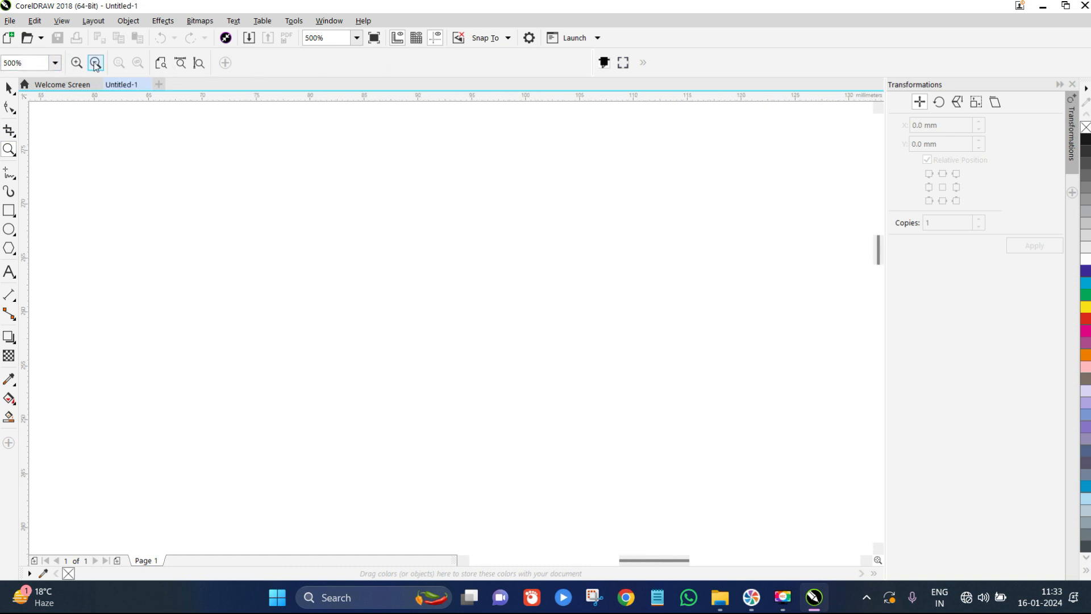
left_click(96, 63)
left_click(95, 63)
left_click(95, 63)
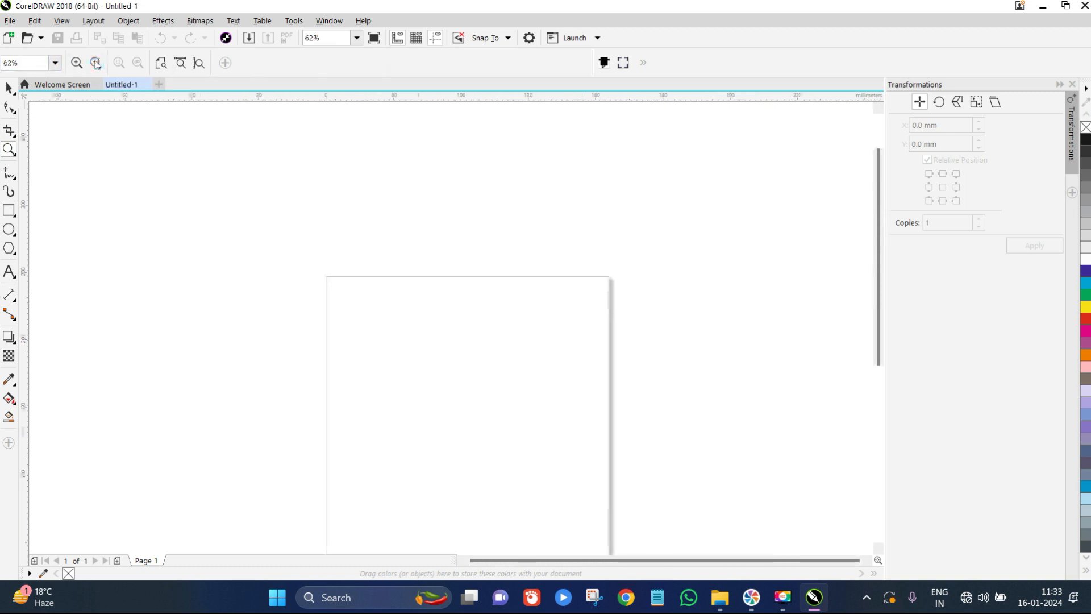
left_click(162, 63)
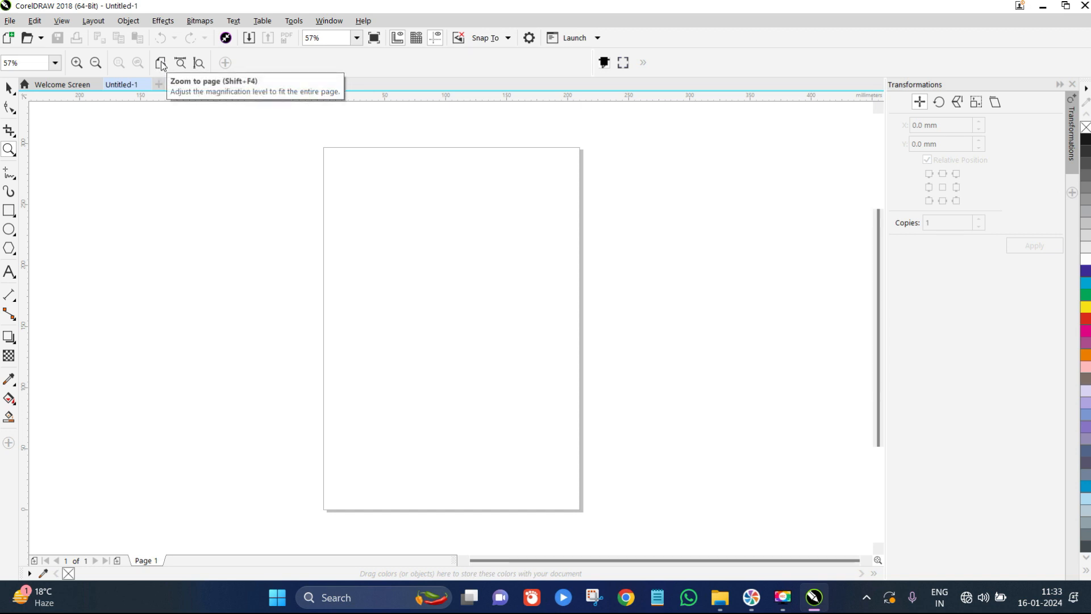
Magnify the page to 500% and the area beside it to 1000%, restoring the full-page view after each
left_click(462, 305)
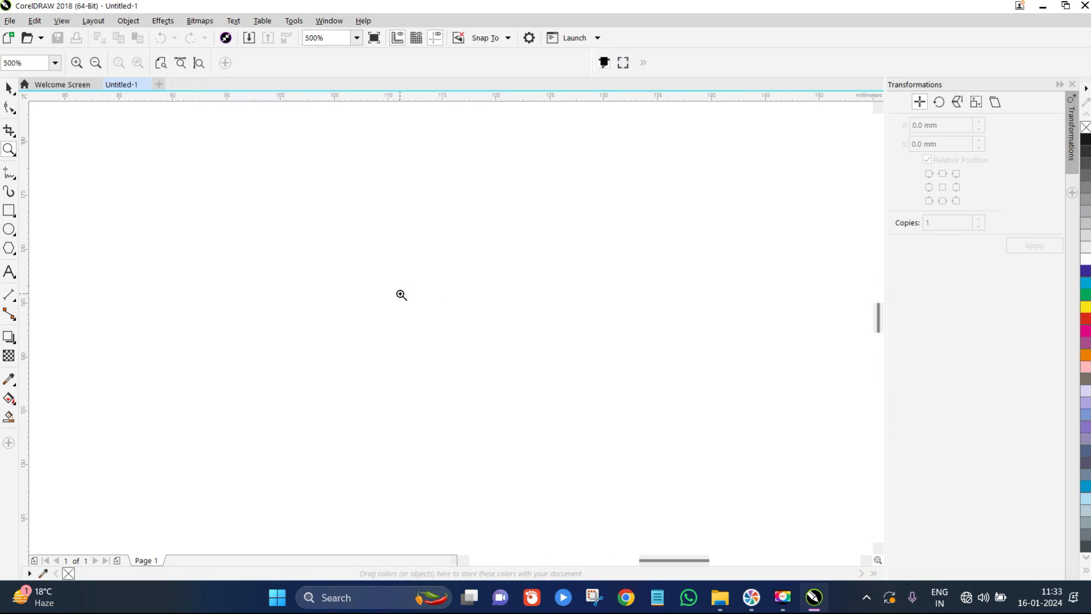
left_click(162, 64)
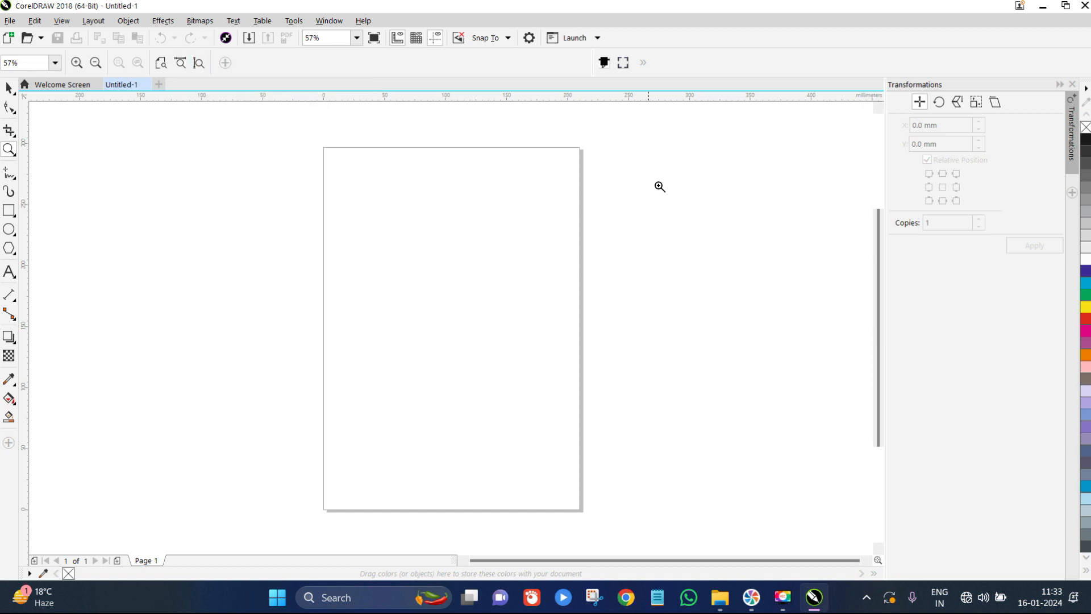
scroll(728, 179, "up", 6)
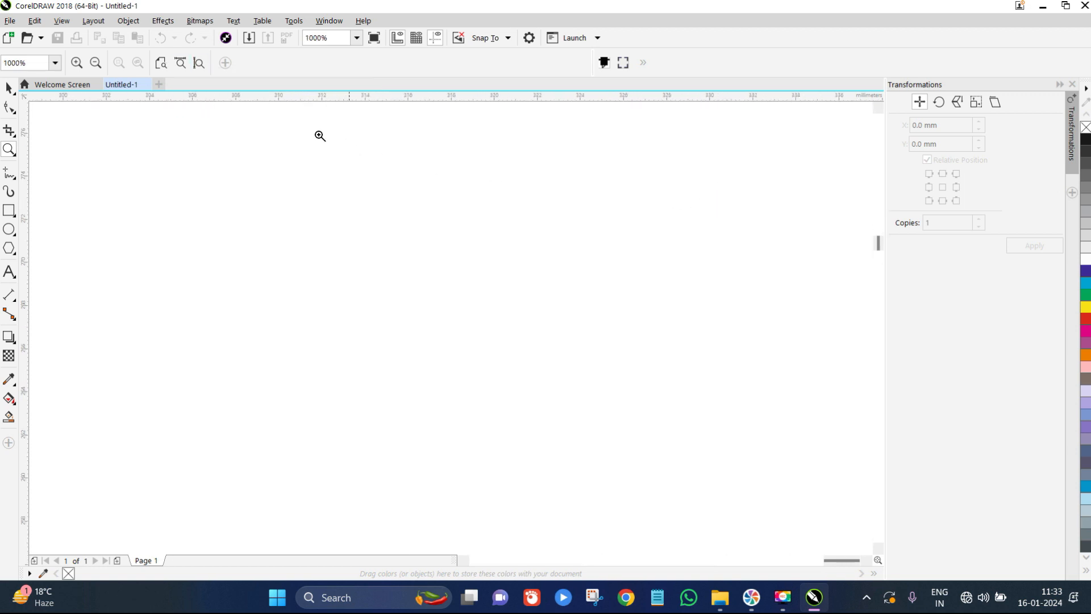
left_click(161, 63)
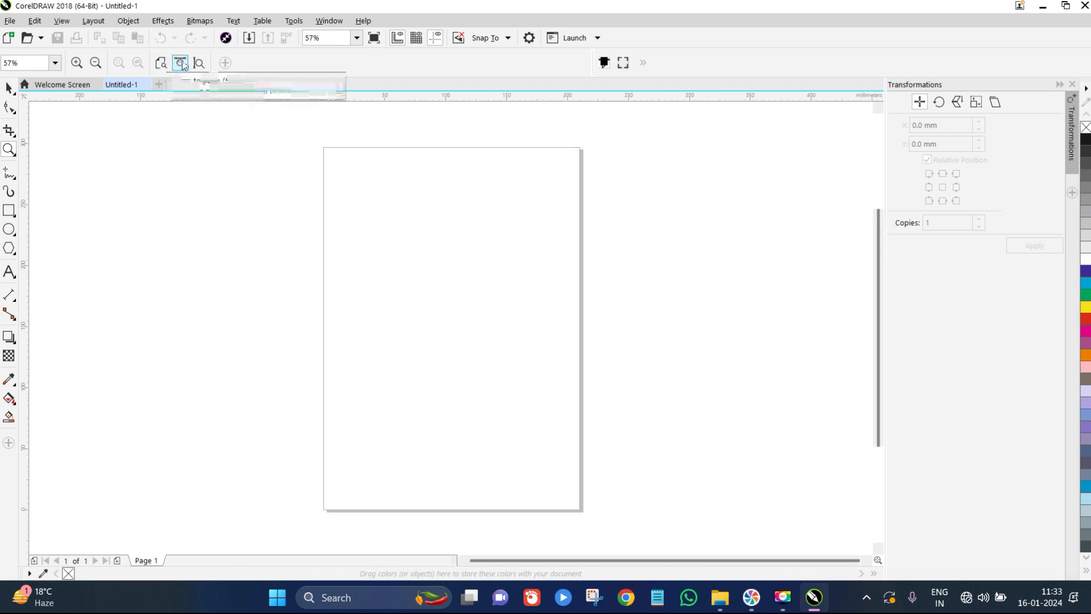
Compare fitting the view to the page width and to the page height, ending on page width
left_click(181, 63)
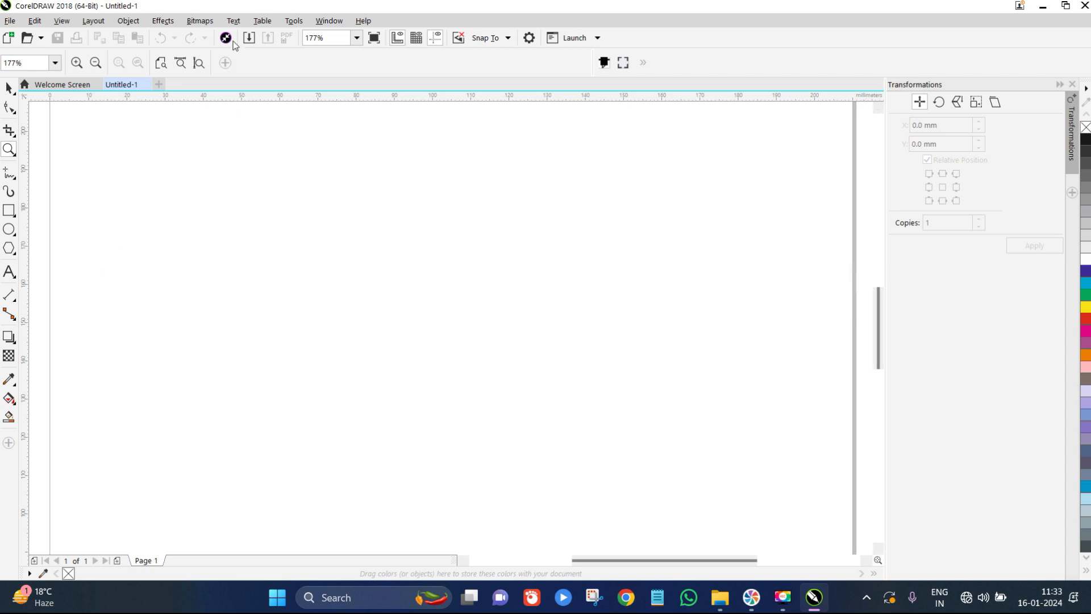
left_click(201, 64)
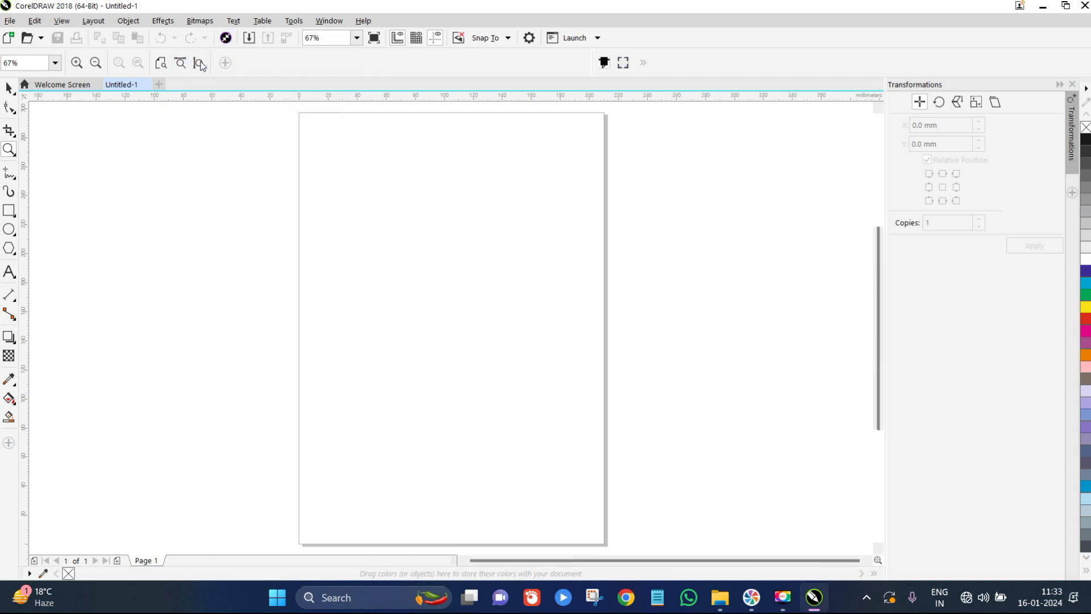
left_click(181, 63)
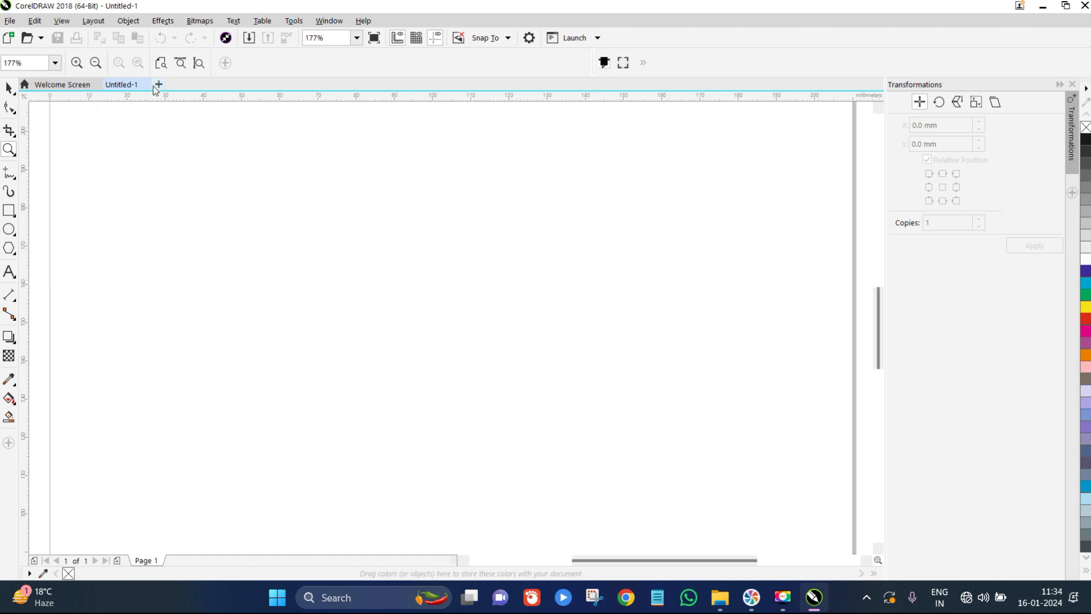
Draw a wavy Freehand curve centred at about X 87 mm, Y 170 mm and delete it
left_click(14, 181)
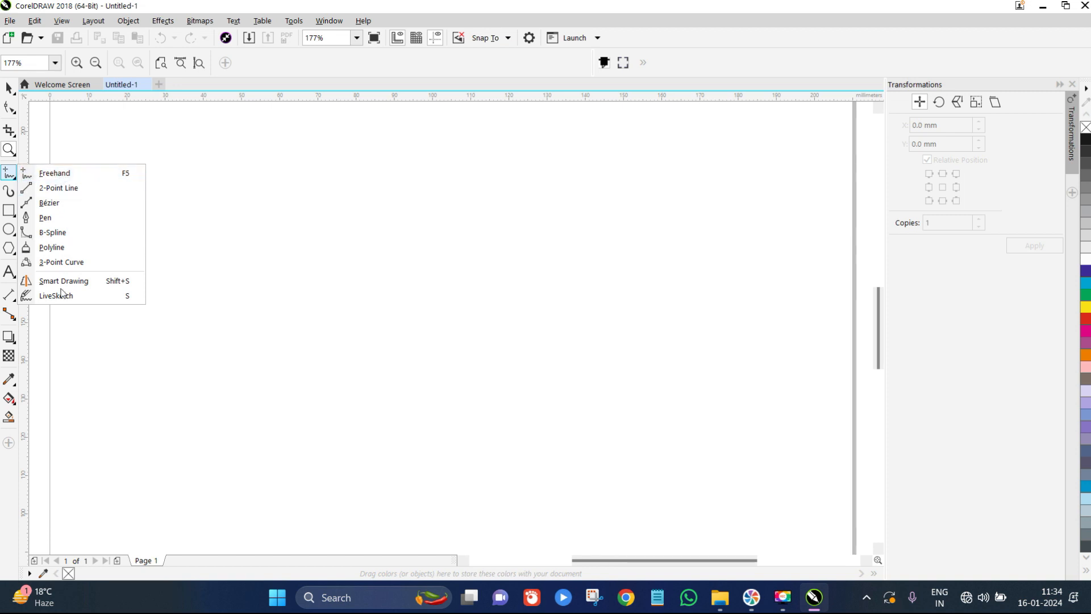
left_click(54, 173)
mouse_move(102, 250)
left_mouse_down()
mouse_move(382, 251)
mouse_move(665, 227)
left_mouse_up()
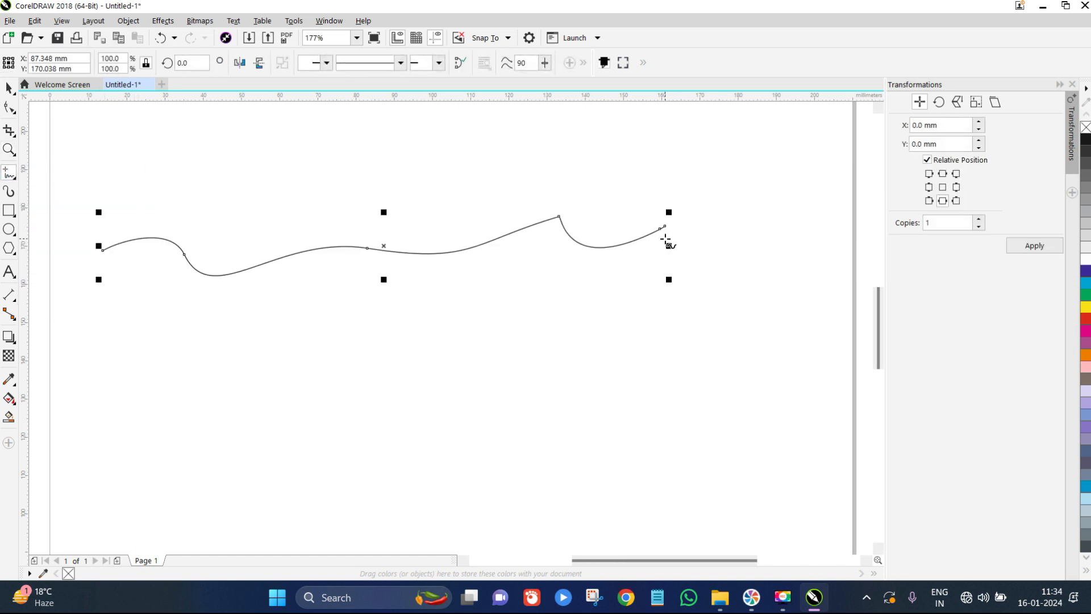
key("Delete")
Draw a nearly horizontal 2-Point Line about 159 mm long across the page at about Y 173 mm
left_click(14, 180)
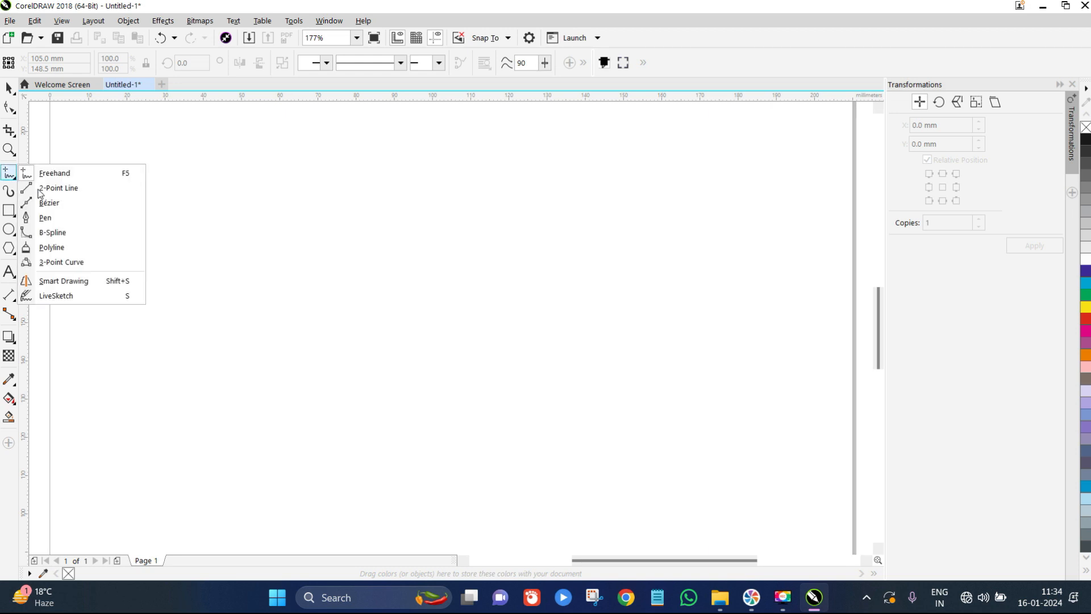
left_click(84, 196)
left_click_drag(97, 236, 713, 236)
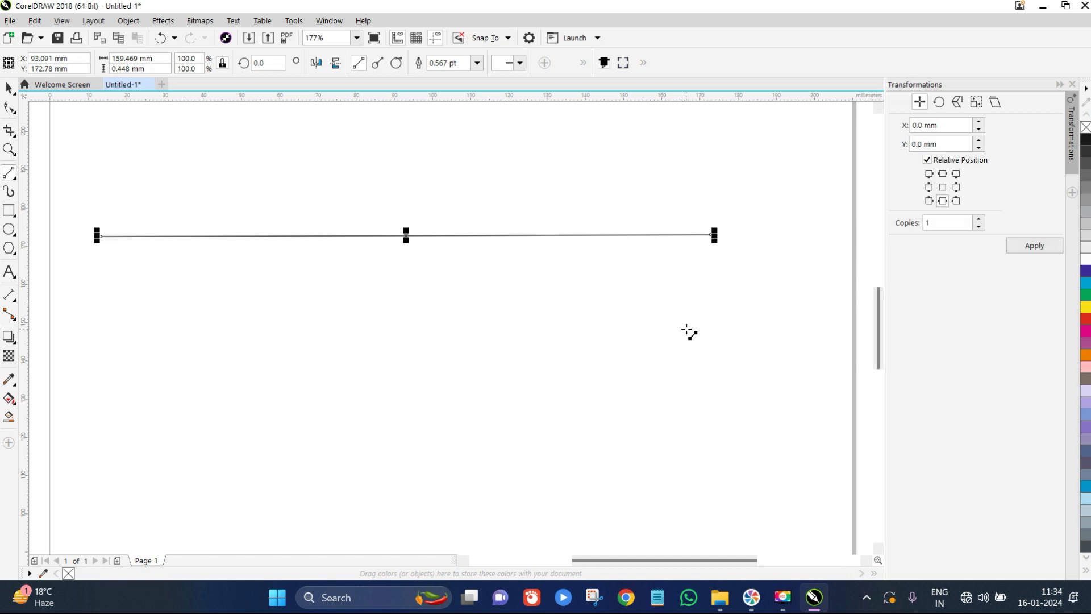
Draw a horizontal line about 162 mm long below the first one with the Pen tool, at about Y 148 mm
left_click(14, 177)
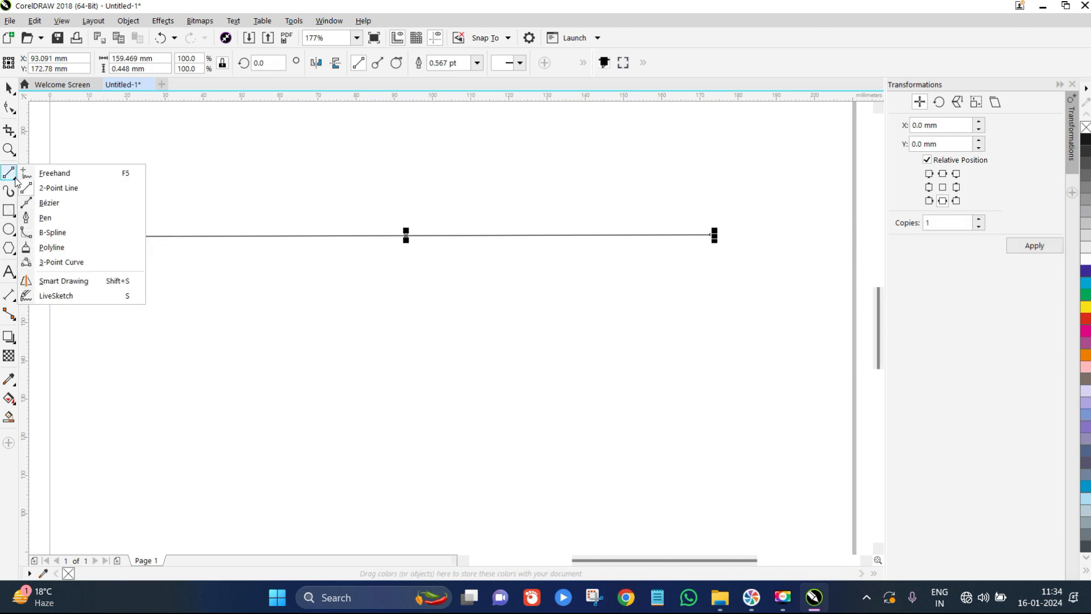
left_click(50, 219)
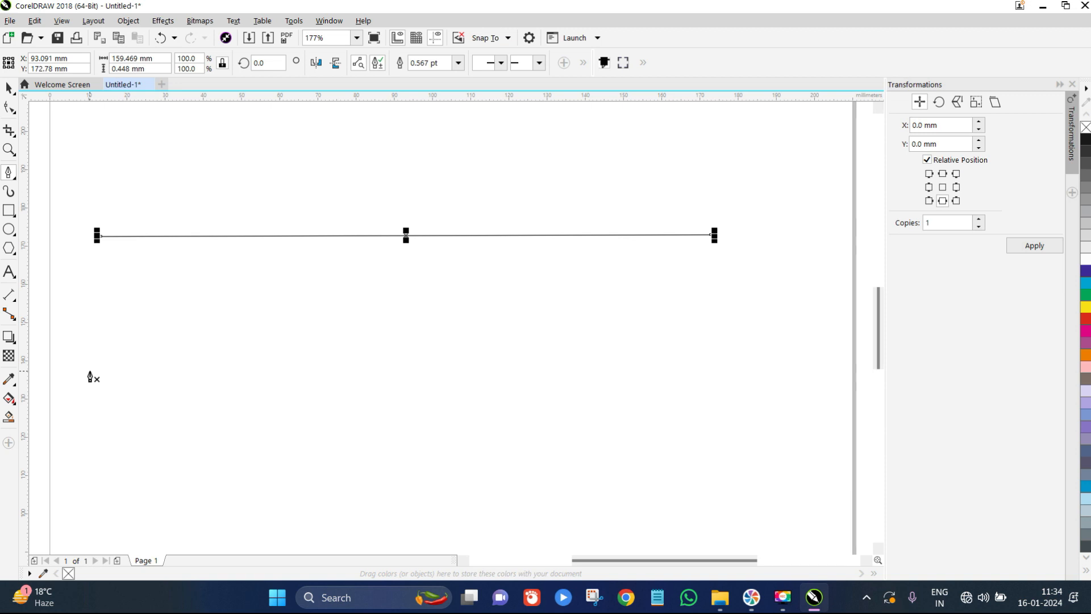
left_click(104, 330)
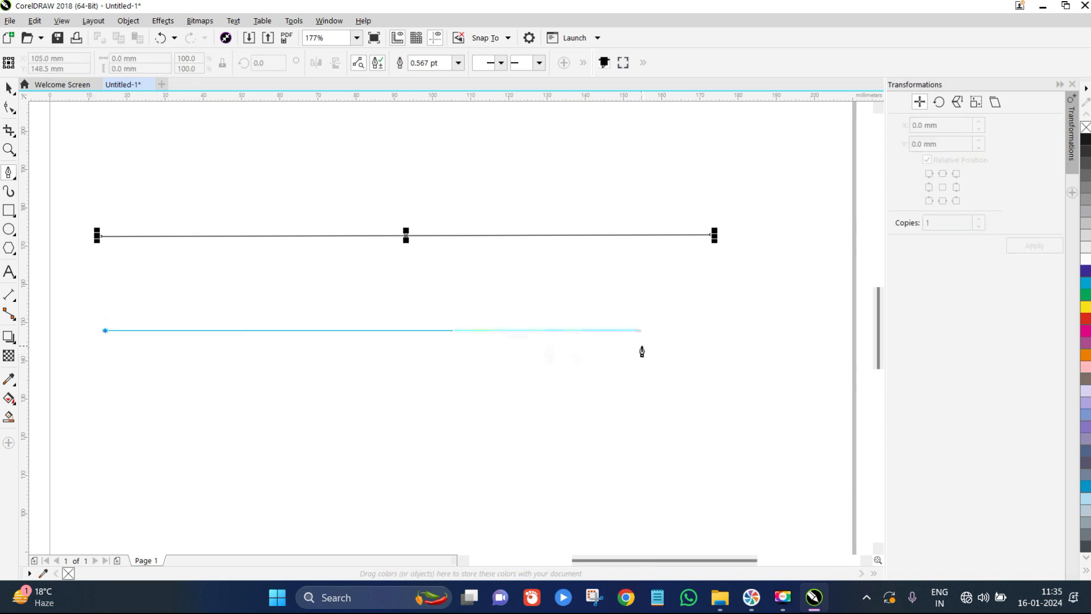
double_click(724, 350)
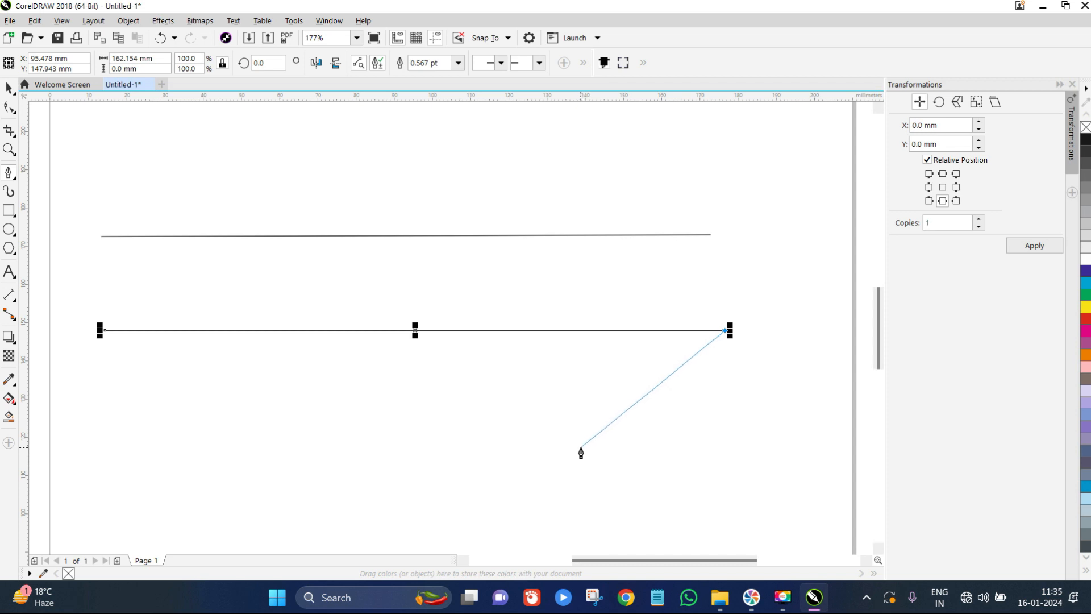
key("Escape")
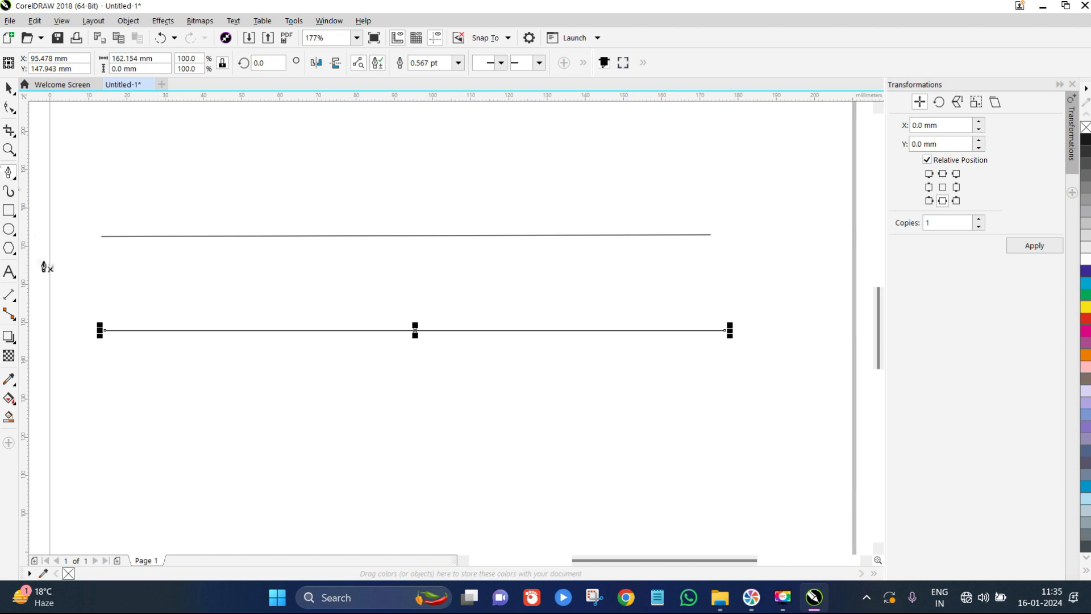
Draw a shorter horizontal Pen line about 101 mm long below the other two, at about Y 125 mm
left_click(155, 418)
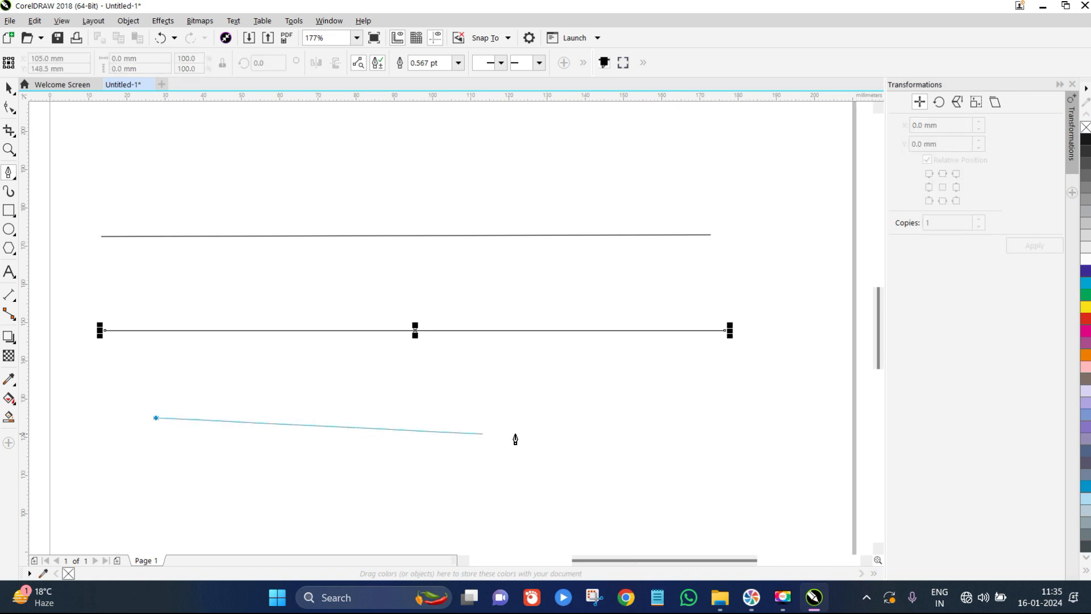
double_click(541, 417)
left_click(541, 417)
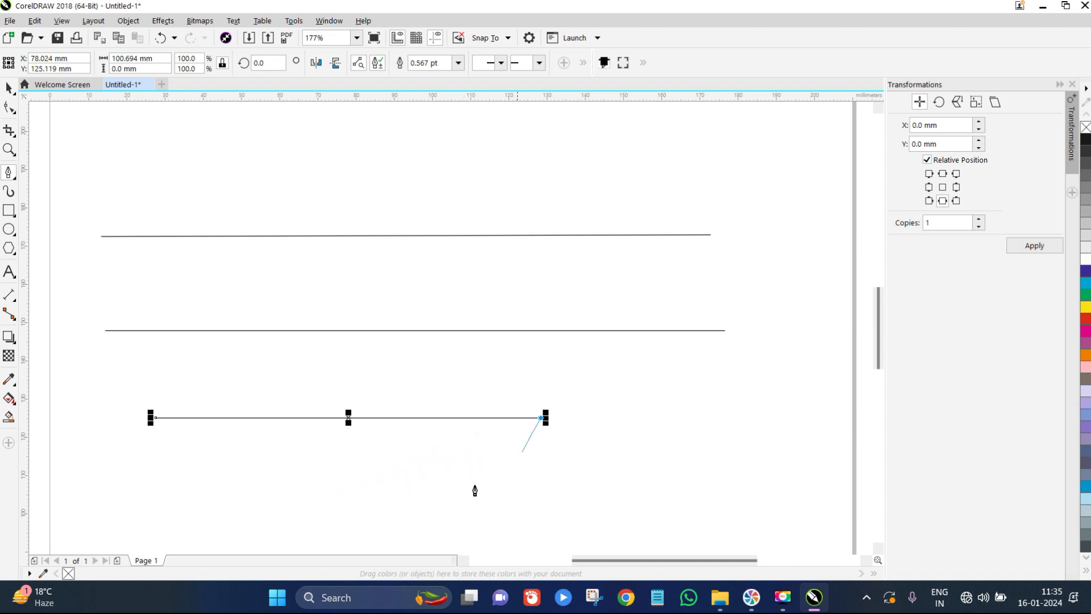
Extend the lowest Pen line with straight segments into a closed irregular polygon about 101 mm wide and 24 mm high
left_click(388, 510)
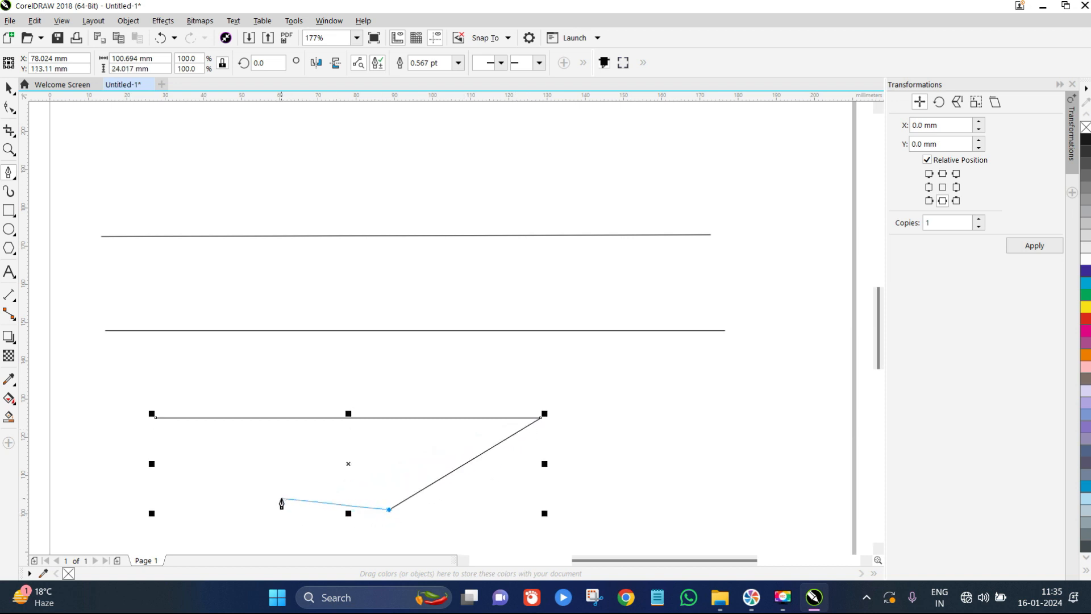
left_click(282, 499)
left_click(288, 454)
left_click(179, 457)
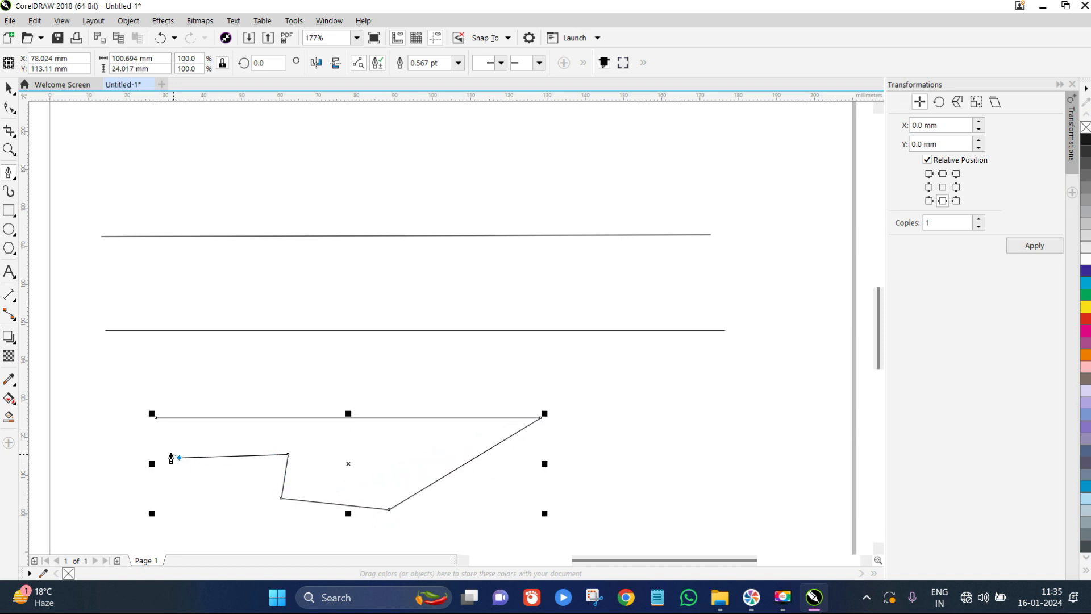
left_click(156, 418)
Draw a closed five-pointed star about 56 mm wide and 42 mm high with the Pen tool, below the polygon near the page's right edge
scroll(407, 382, "down", 3)
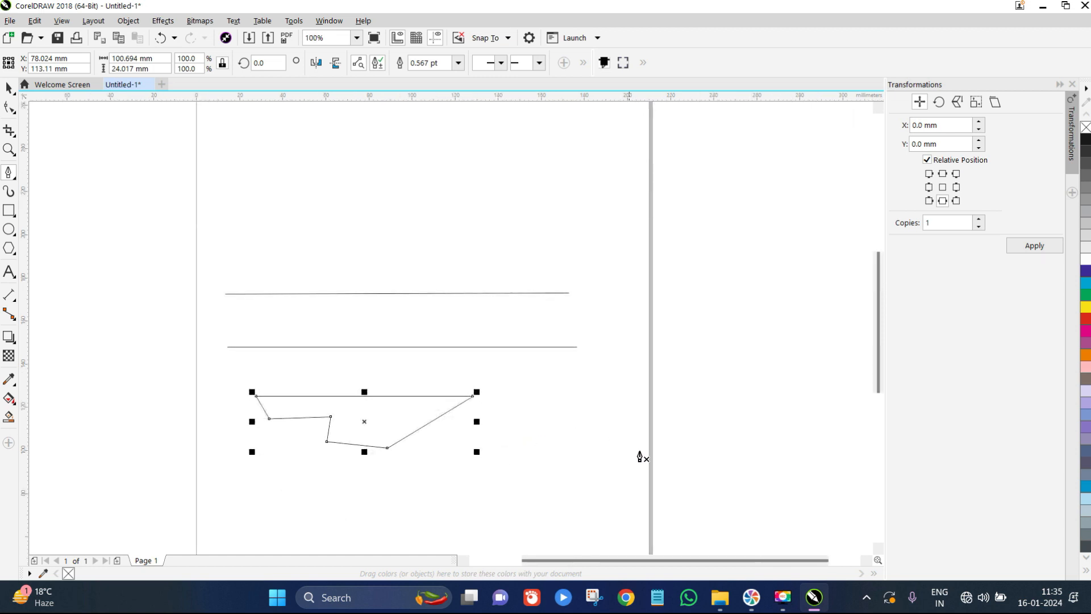
scroll(556, 383, "up", 3)
scroll(426, 307, "down", 8)
scroll(420, 341, "up", 7)
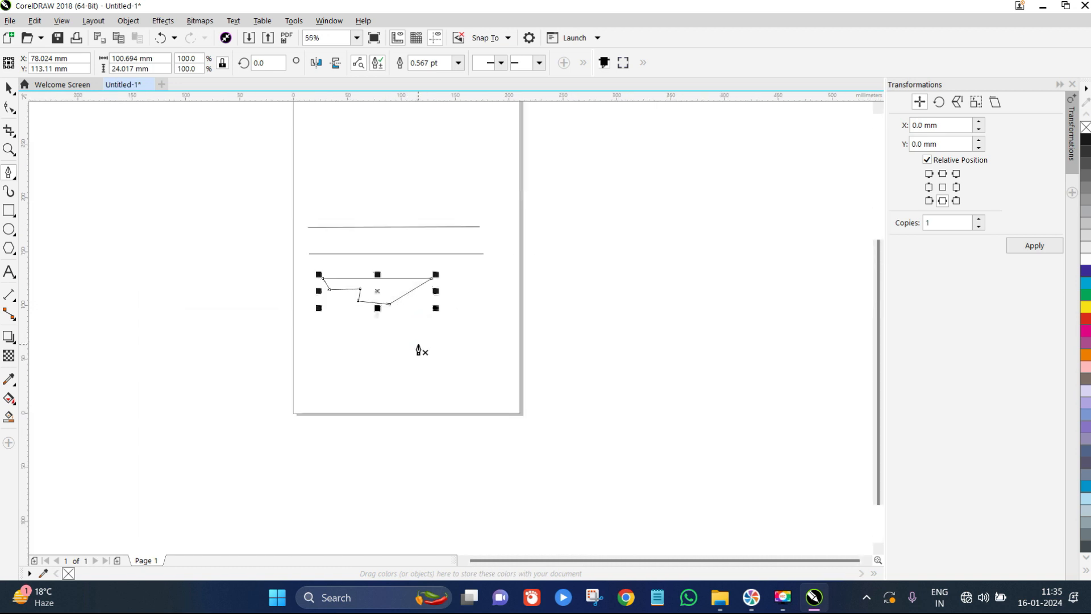
left_click(378, 392)
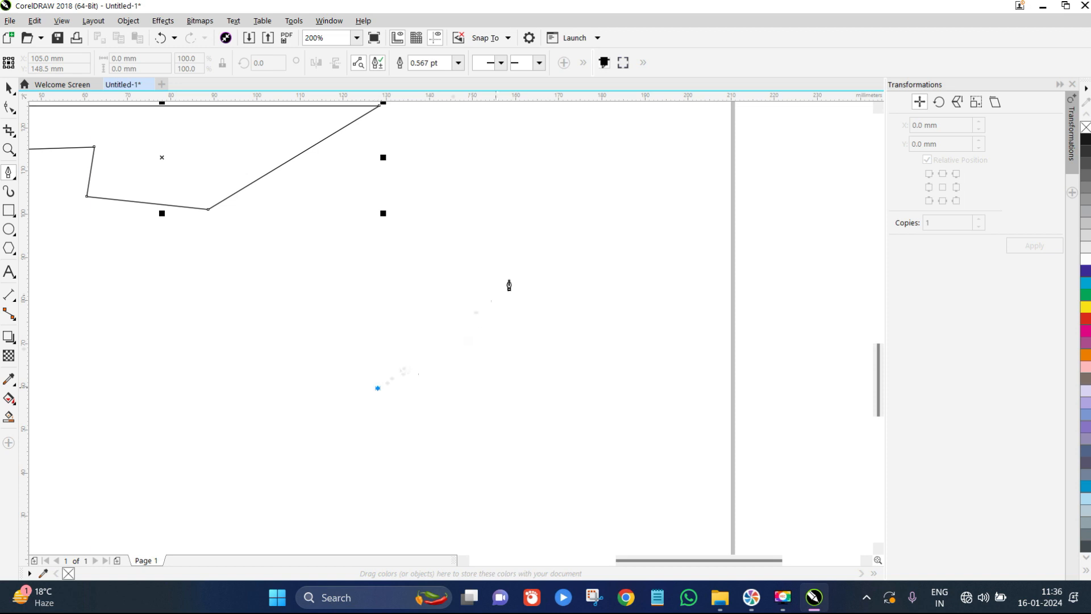
double_click(532, 238)
left_click(543, 390)
left_click(318, 307)
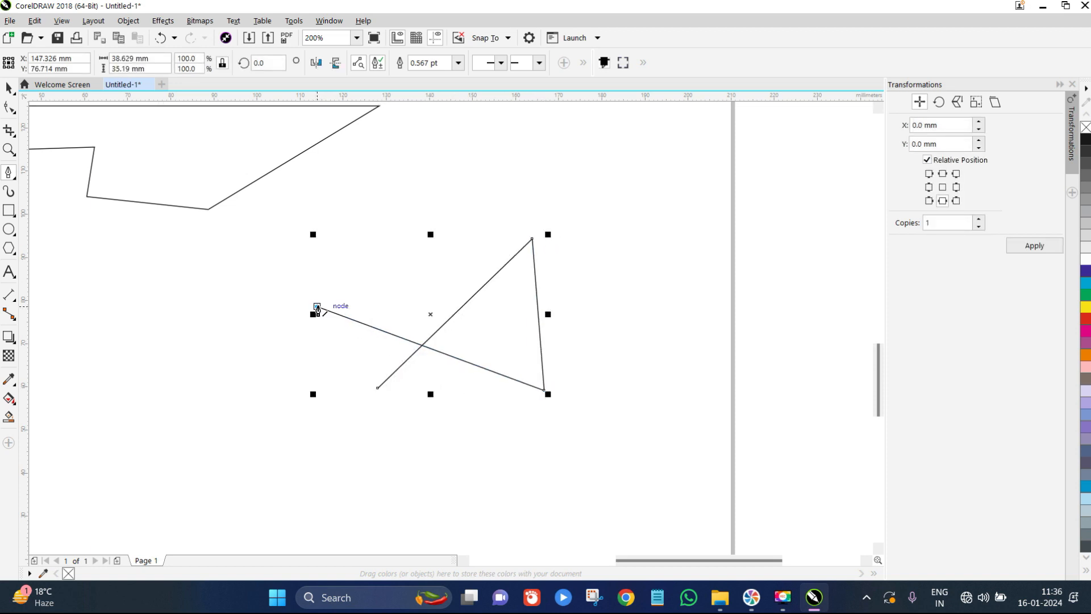
key("ctrl+z")
key("ctrl+z")
left_click(513, 422)
left_click(356, 253)
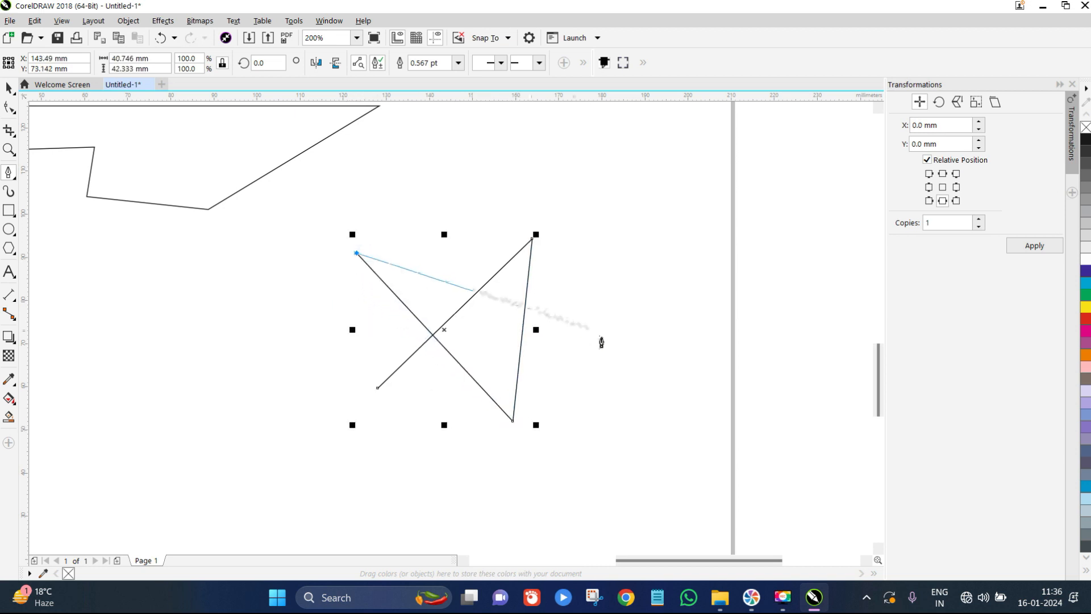
left_click(597, 329)
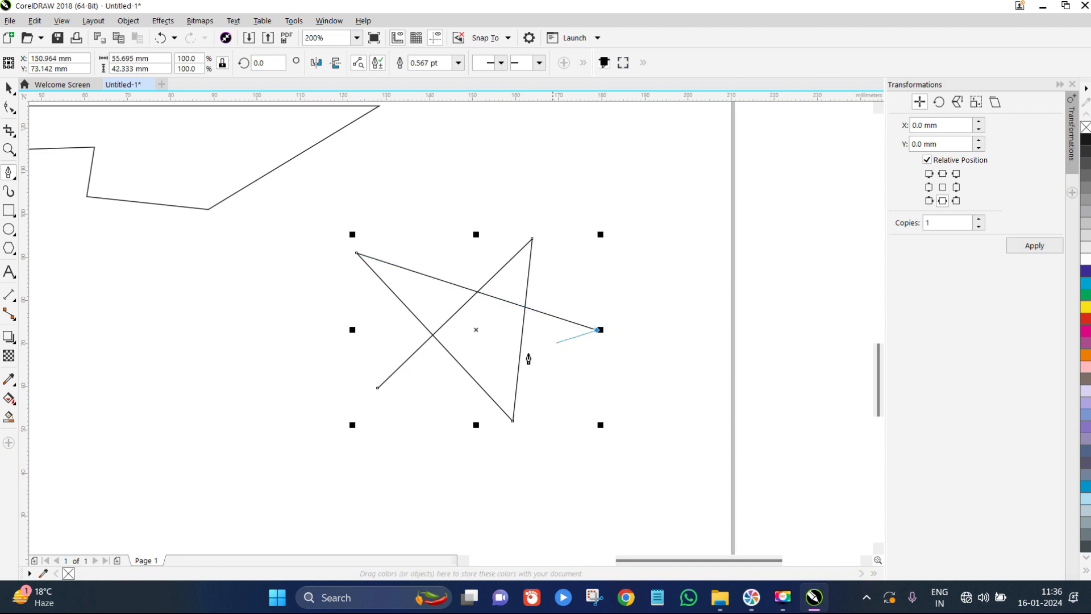
left_click(378, 387)
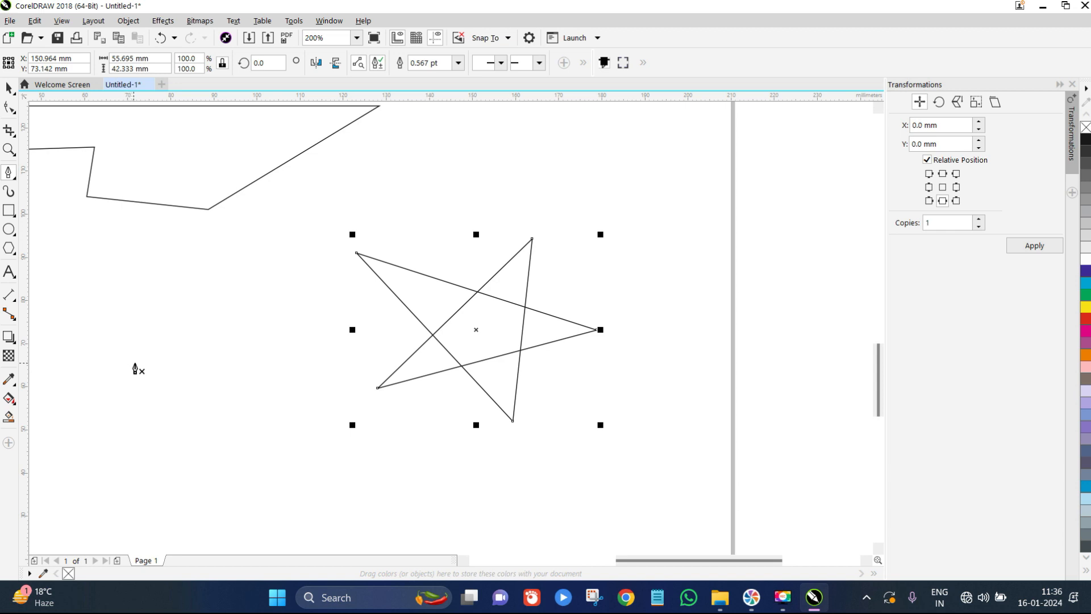
Draw an open two-segment angle about 40 mm wide and 24 mm high with the Pen tool, to the left of the star
left_click(140, 306)
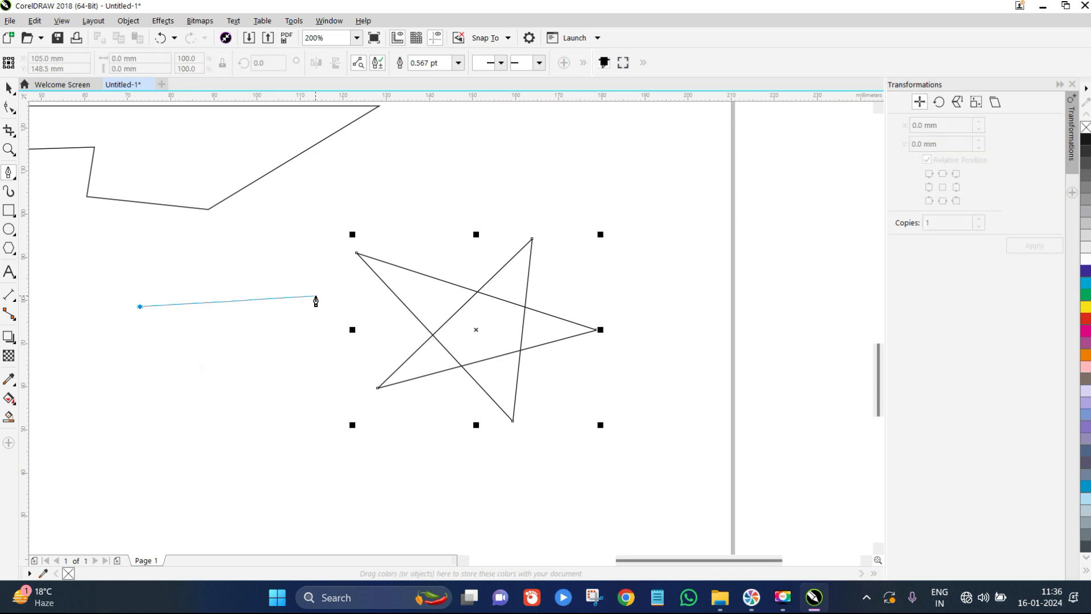
left_click(311, 294)
left_click(234, 399)
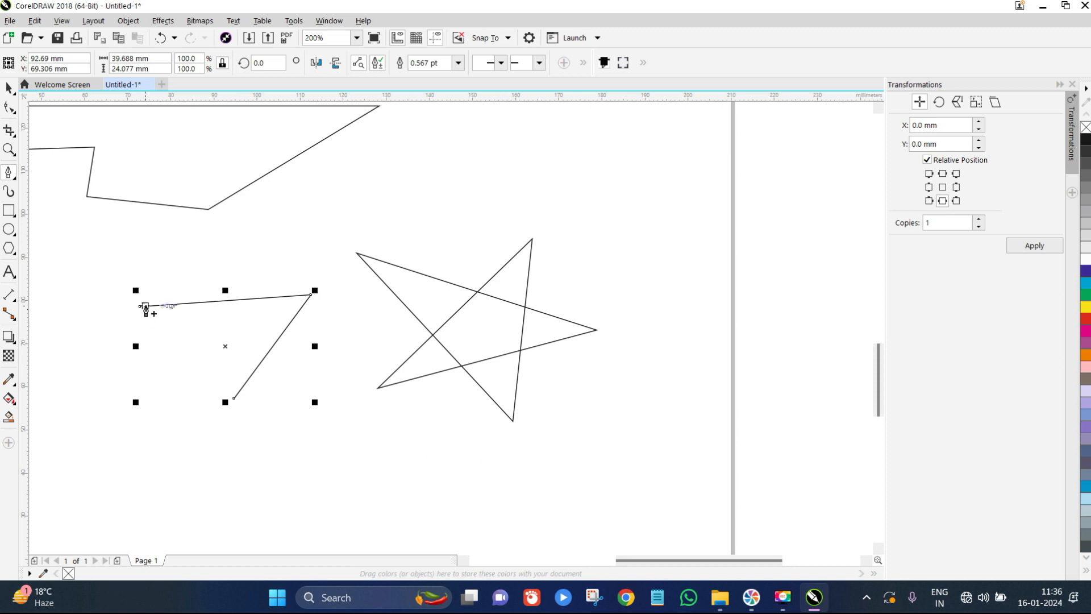
Draw a closed Pen triangle about 30 mm wide and 9 mm high below the star, plus a long diagonal line crossing the open angle
left_click(437, 453)
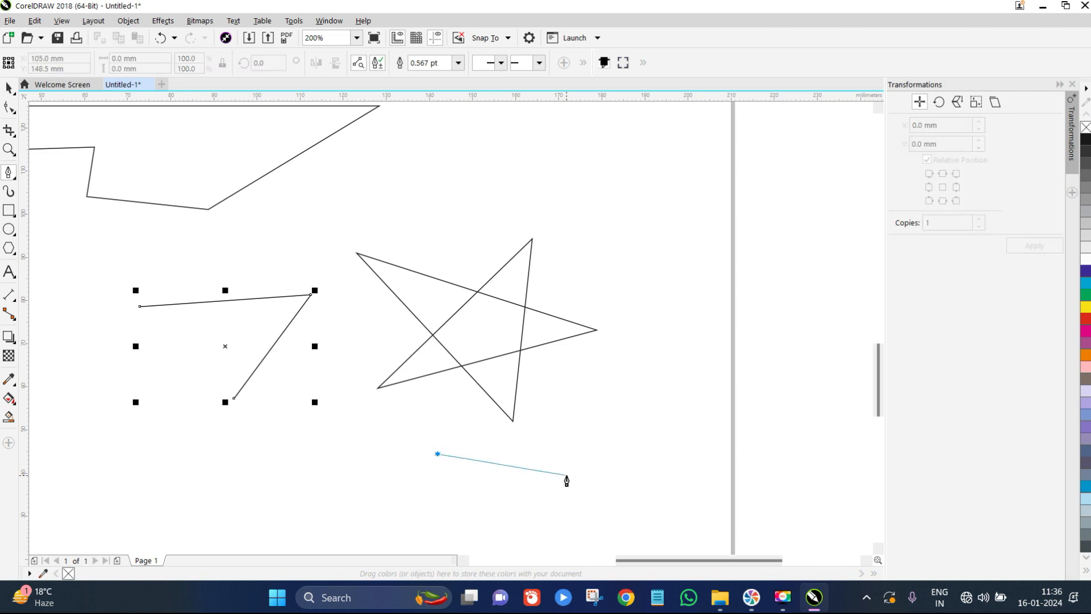
left_click(566, 475)
left_click(451, 490)
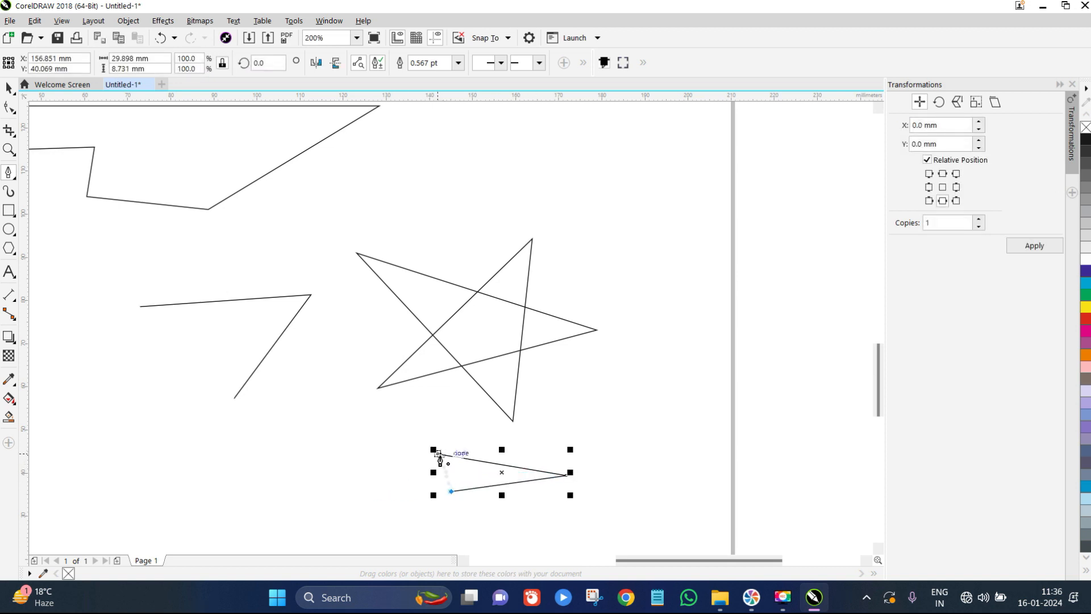
left_click(437, 453)
left_click(75, 411)
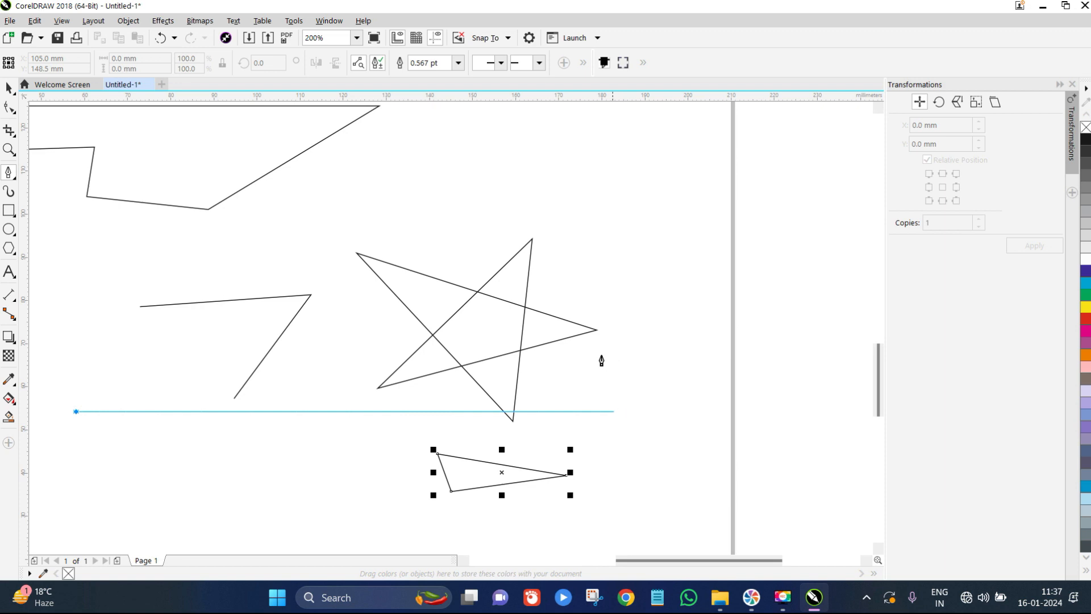
Move all the drawn objects up the page with the Pick tool, undo the move, and deselect everything
left_click_drag(664, 250, 326, 470)
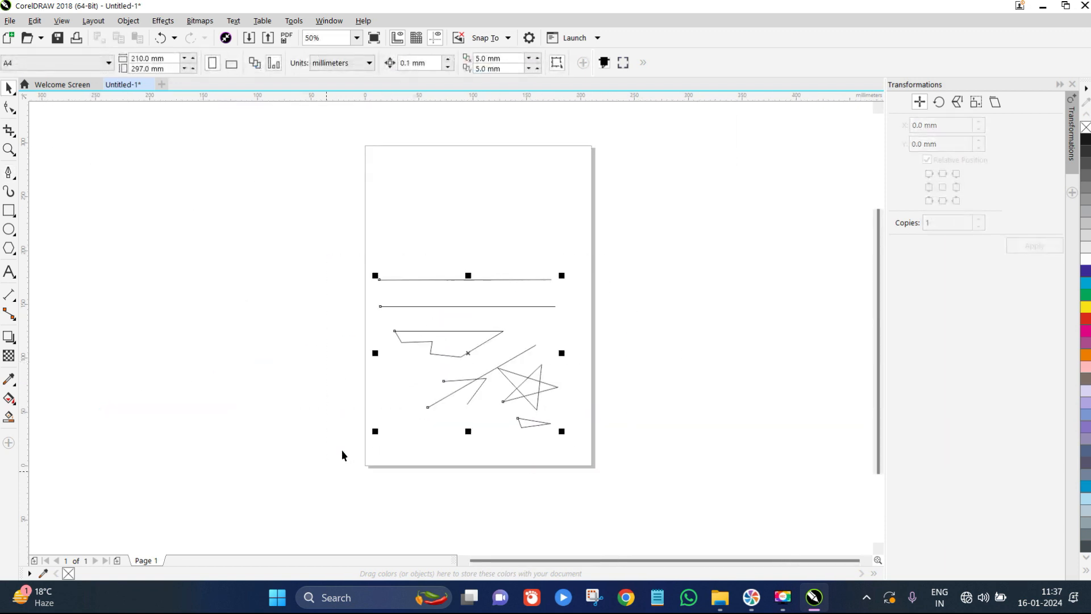
left_click_drag(468, 357, 470, 245)
key("ctrl+z")
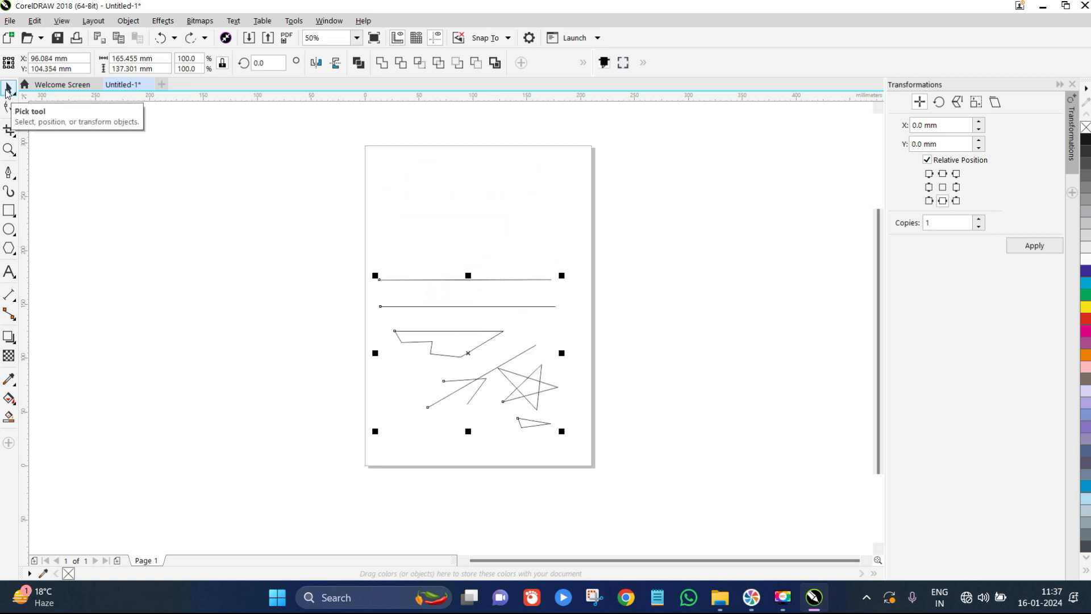
left_click(629, 254)
mouse_move(672, 215)
left_mouse_down()
mouse_move(360, 453)
mouse_move(248, 470)
left_mouse_up()
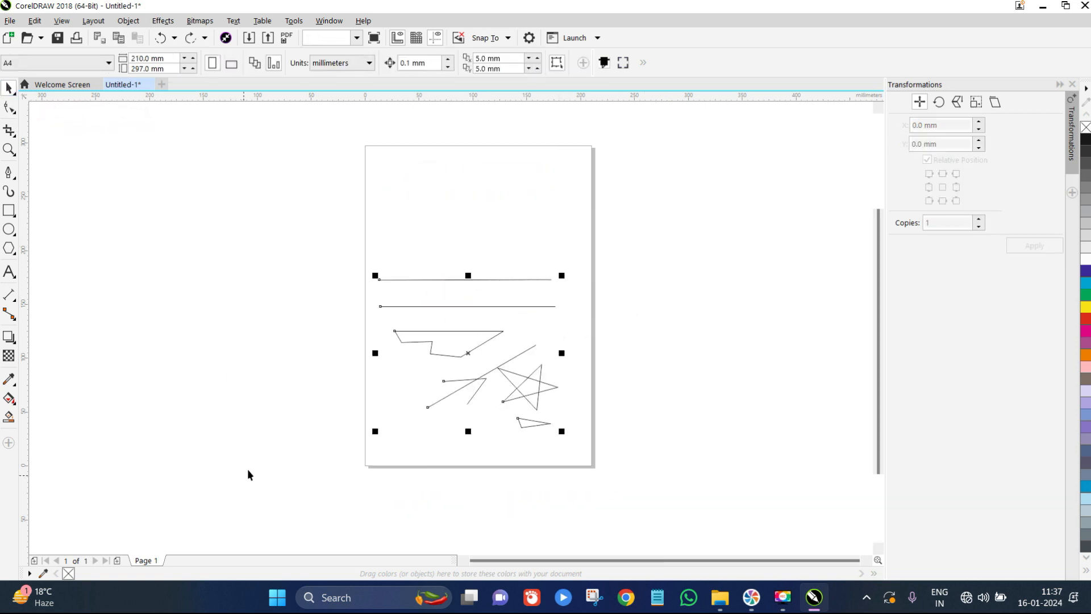
left_click(179, 233)
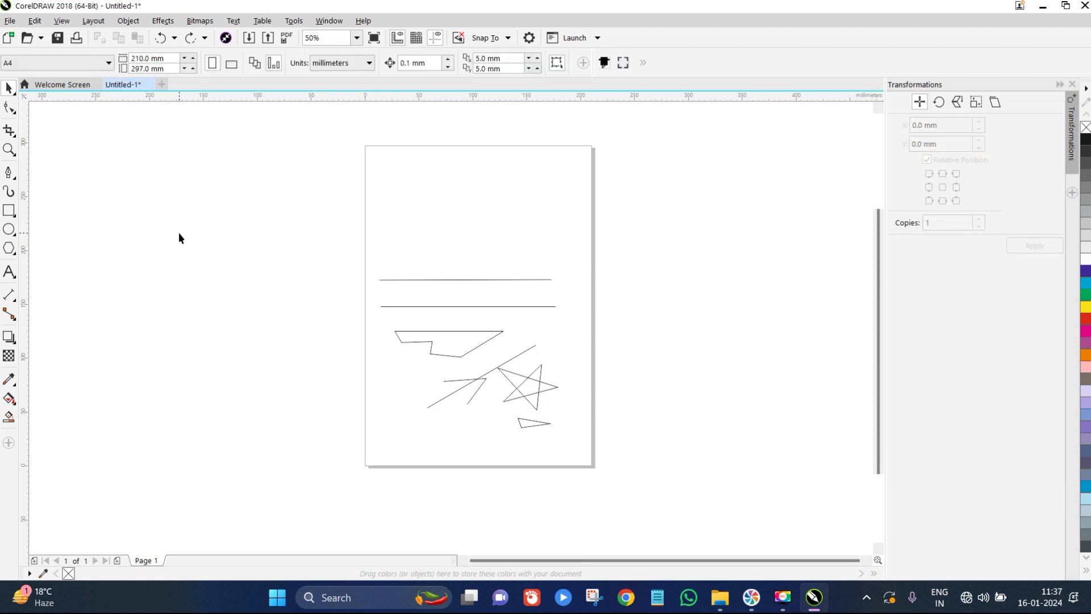
Practise marquee selection with the Pick tool, enclosing only the top line and finally both upper lines
left_click(7, 90)
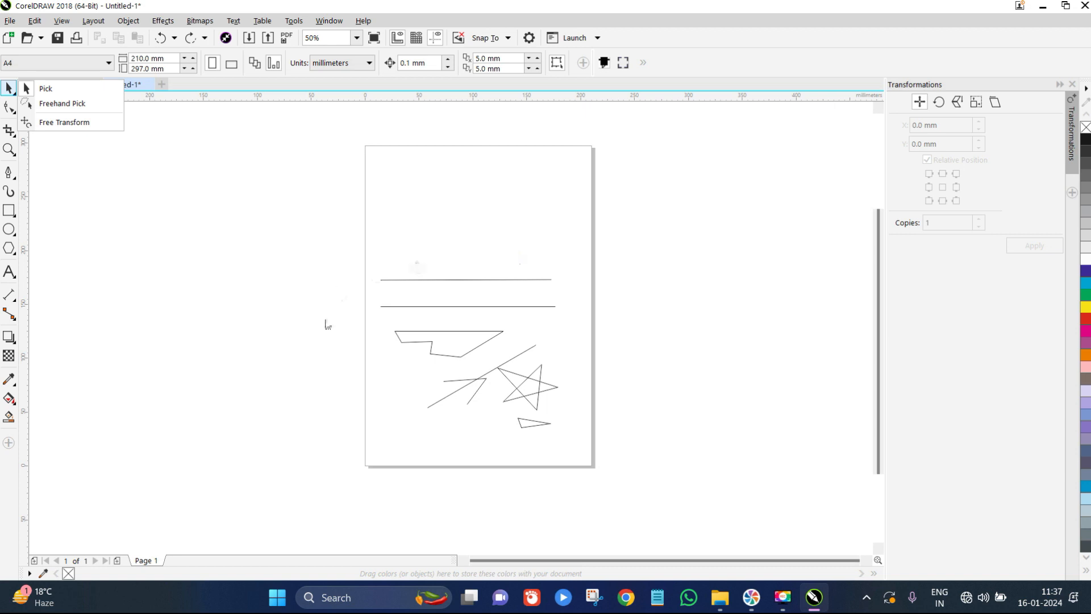
left_click(343, 267)
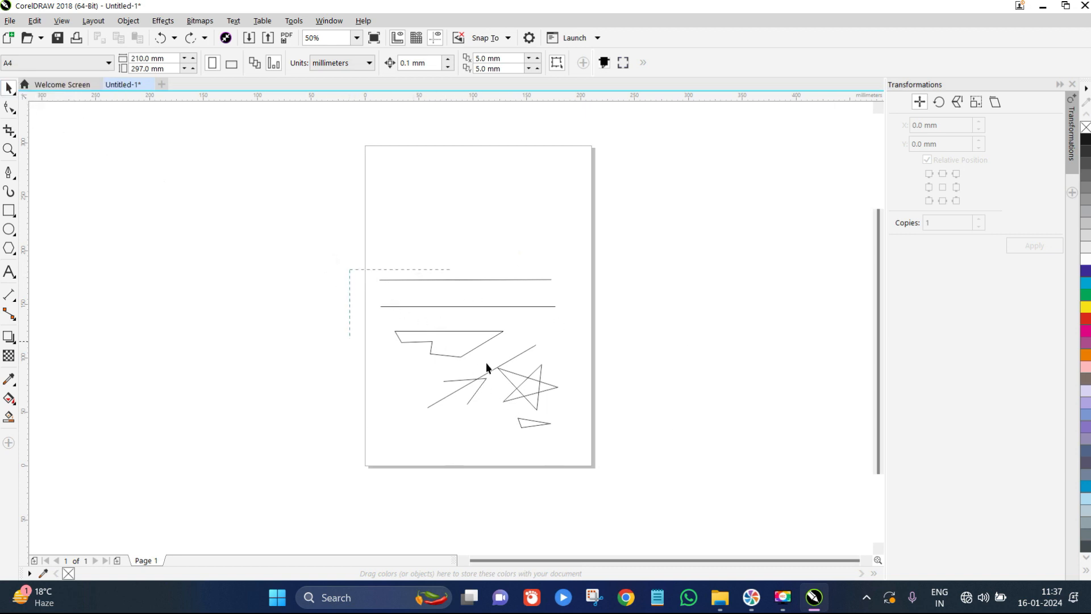
left_click_drag(608, 451, 585, 440)
left_click_drag(301, 238, 383, 277)
left_click_drag(543, 297, 579, 292)
left_click_drag(579, 292, 580, 292)
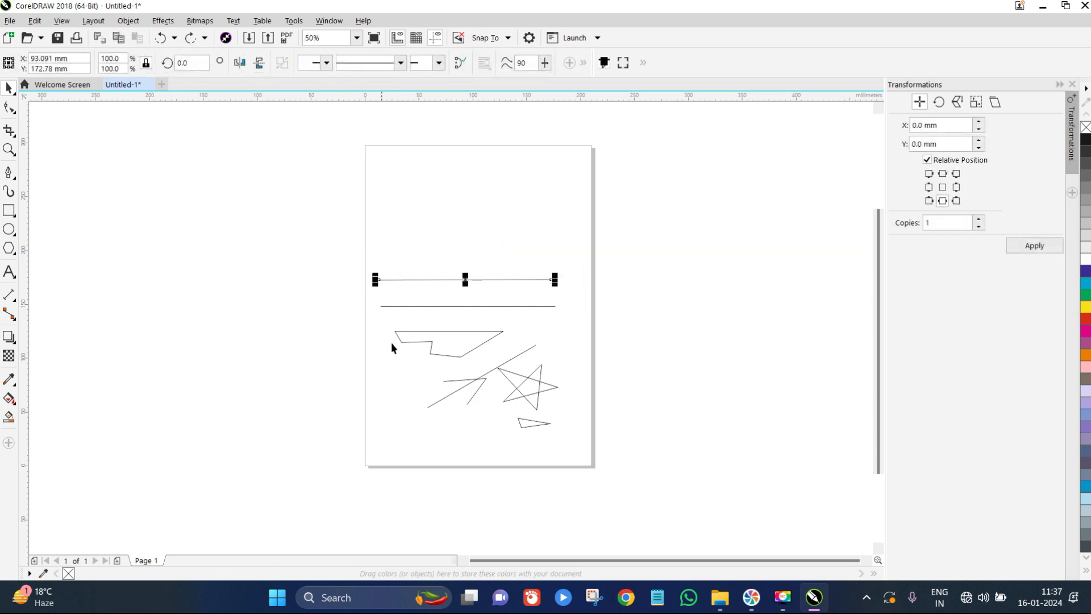
left_click_drag(337, 262, 580, 324)
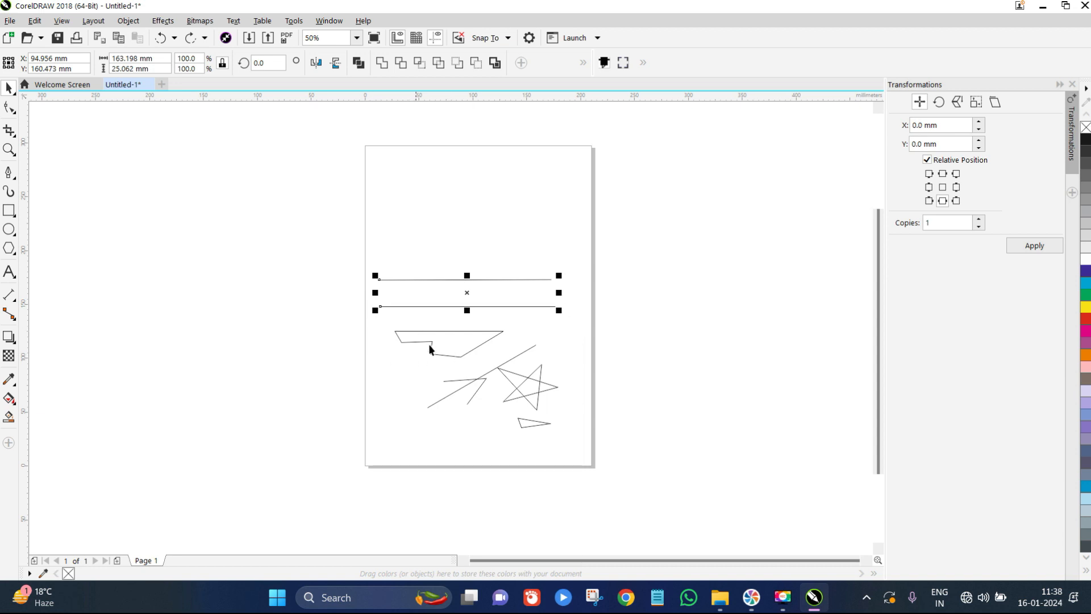
Select the two upper lines together with the polygon, move them up the page, and undo the move
left_click_drag(289, 230, 594, 359)
left_click_drag(593, 360, 589, 363)
left_click_drag(447, 328, 477, 193)
left_click(485, 287)
key("ctrl+z")
Select all the drawn objects, move them together to the upper part of the page, and deselect them
left_click_drag(665, 202, 287, 480)
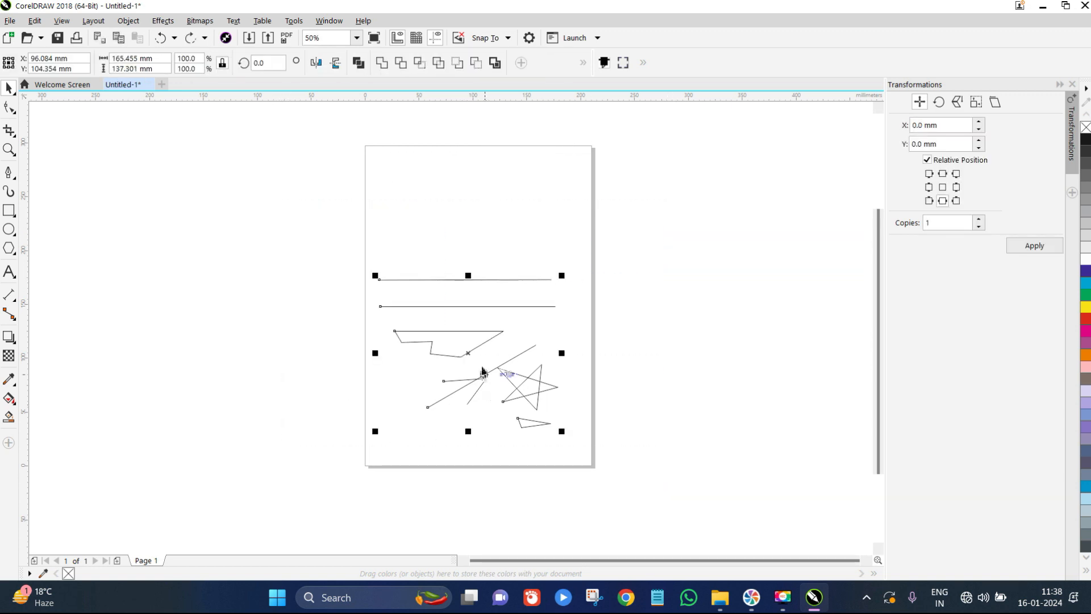
left_click(706, 309)
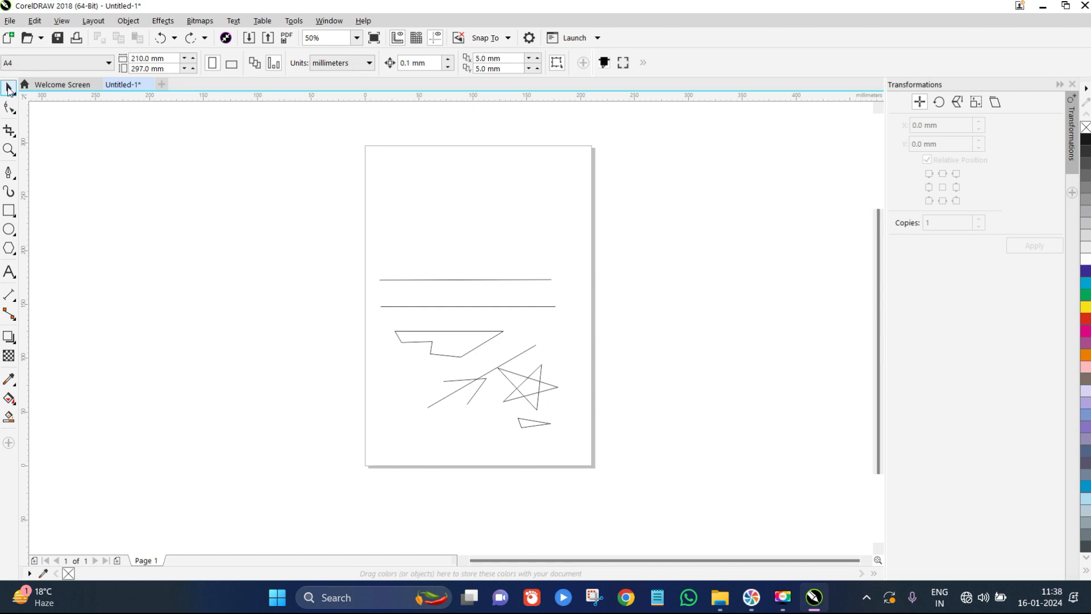
left_click_drag(563, 376, 588, 432)
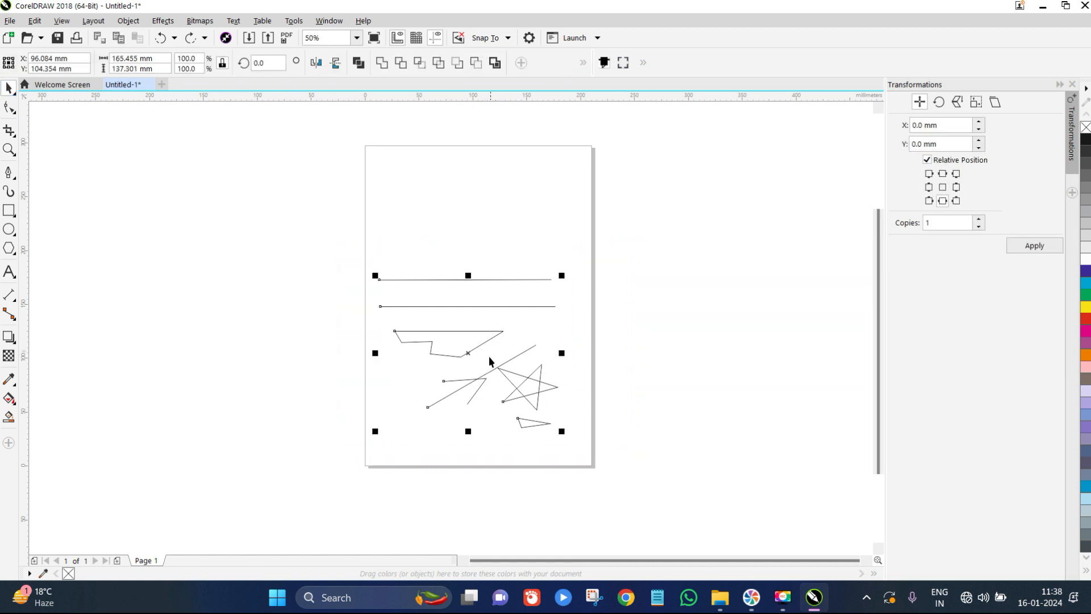
left_click_drag(469, 354, 479, 240)
left_click(715, 250)
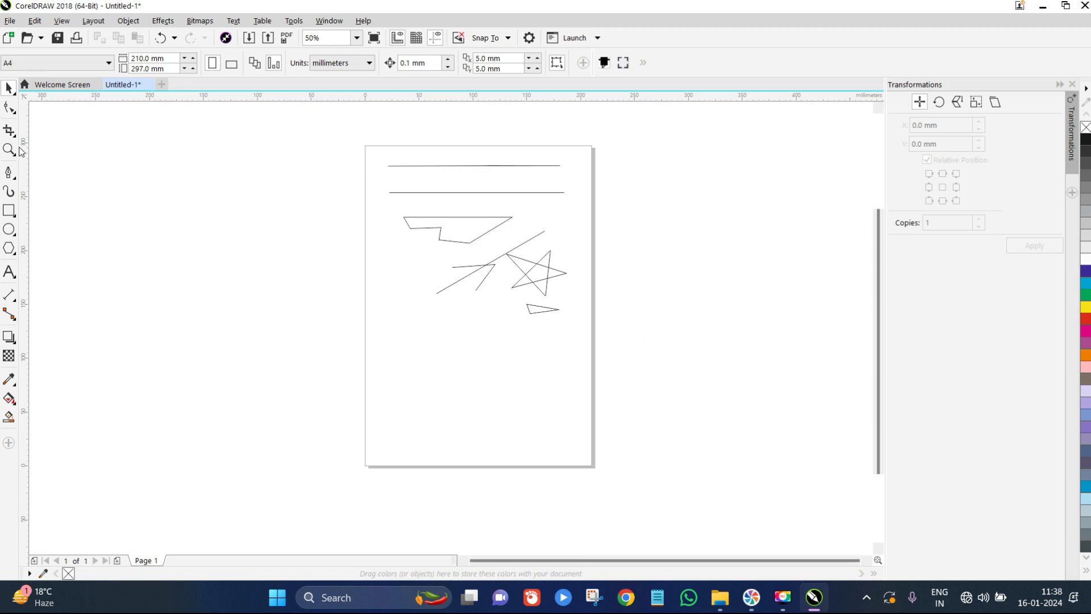
Paint four Artistic Media strokes with the Custom text brush: one across the page's lower part, an arch, a sharp peak and an S-curve
left_click(8, 192)
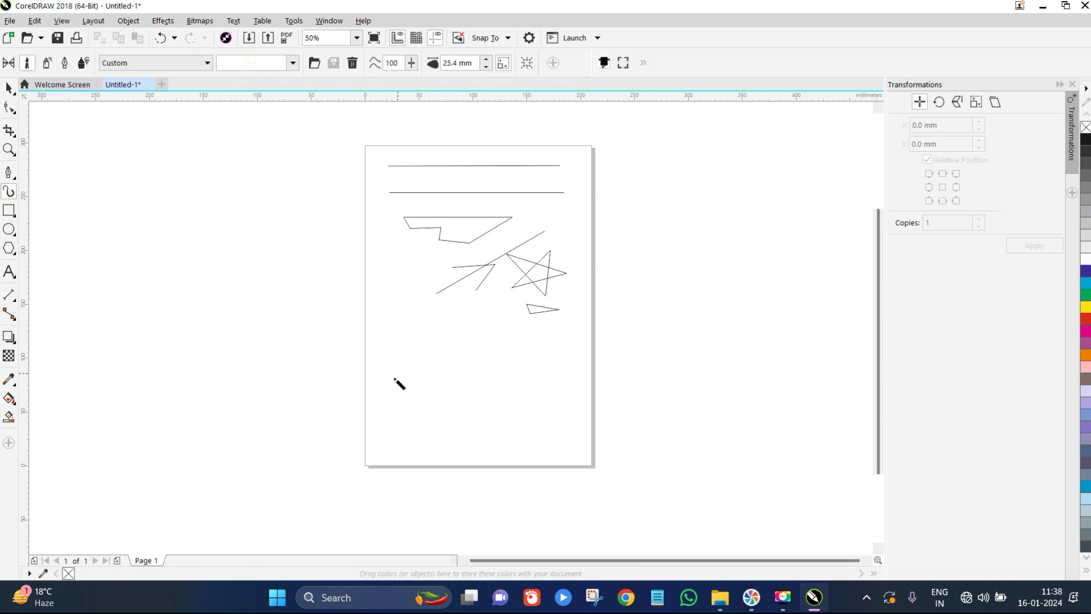
left_click_drag(401, 406, 685, 390)
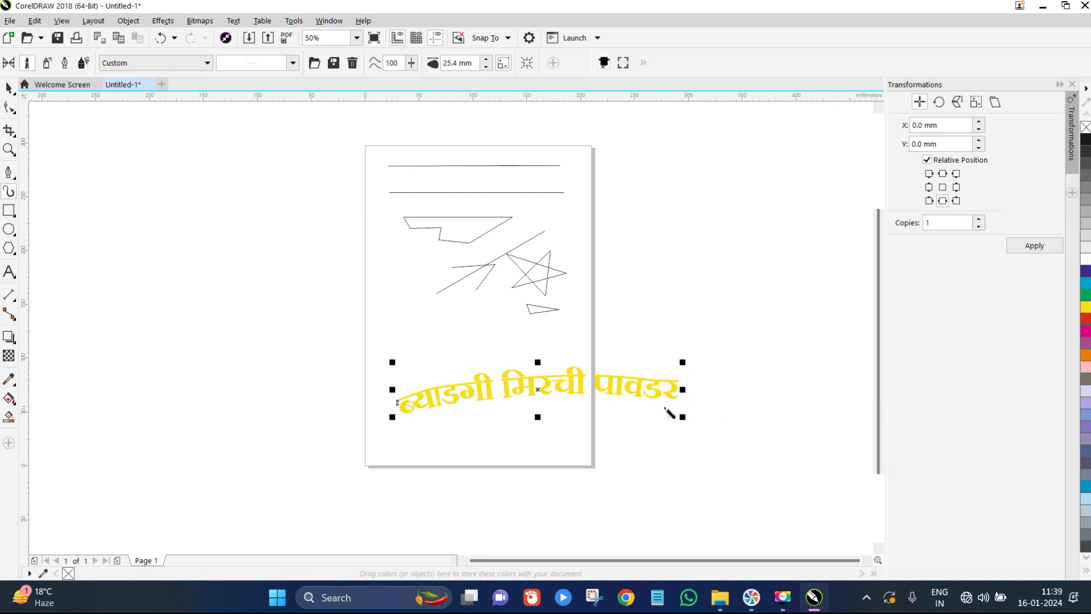
mouse_move(149, 402)
left_mouse_down()
mouse_move(139, 368)
mouse_move(211, 322)
mouse_move(350, 349)
mouse_move(373, 402)
left_mouse_up()
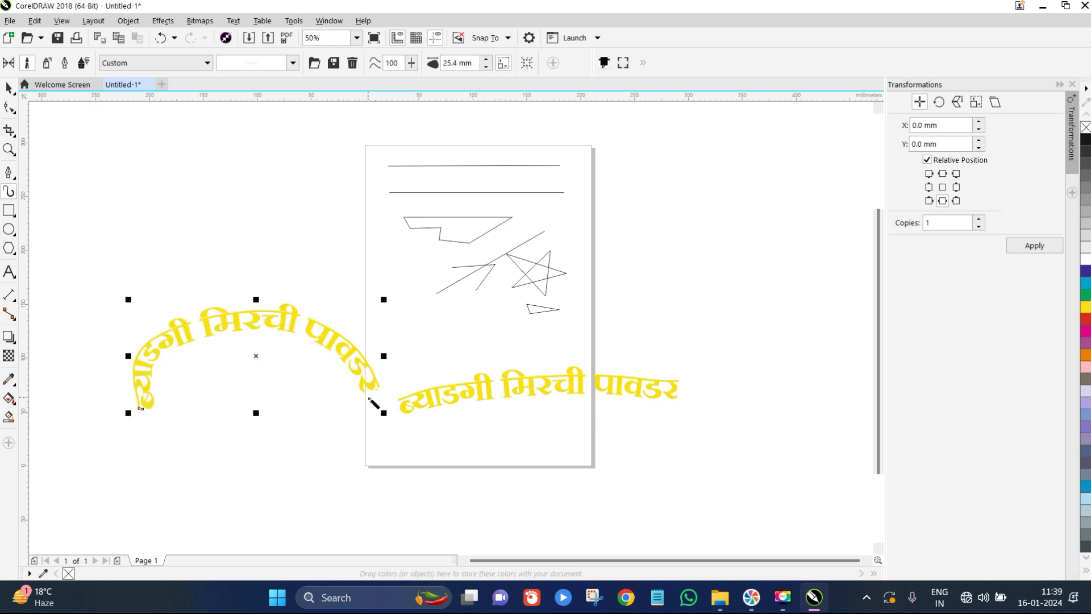
mouse_move(189, 258)
left_mouse_down()
mouse_move(232, 230)
mouse_move(357, 189)
mouse_move(378, 277)
left_mouse_up()
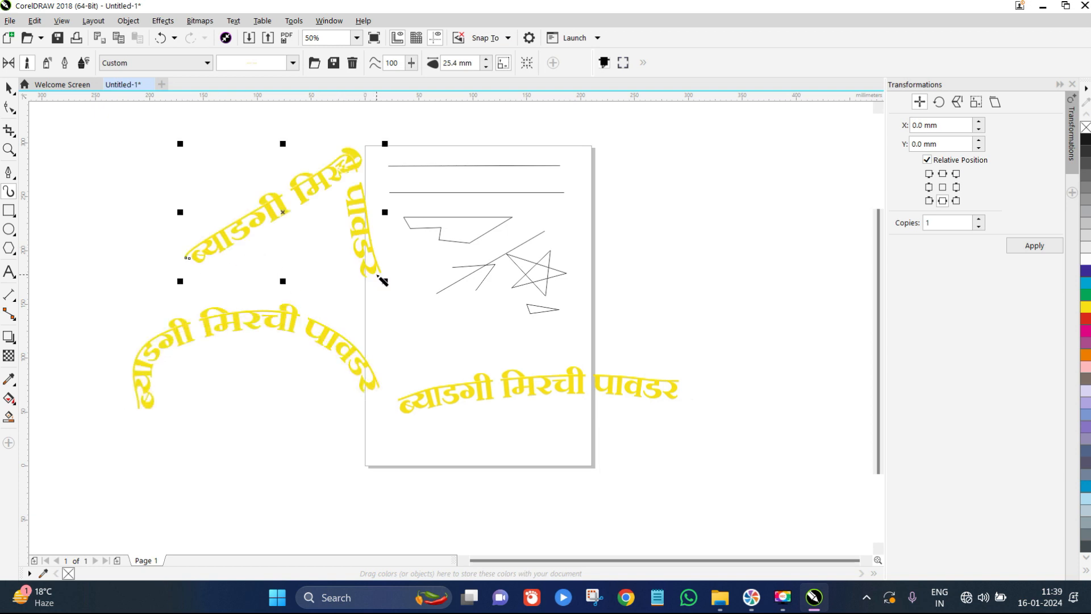
mouse_move(761, 245)
left_mouse_down()
mouse_move(722, 330)
mouse_move(655, 355)
left_mouse_up()
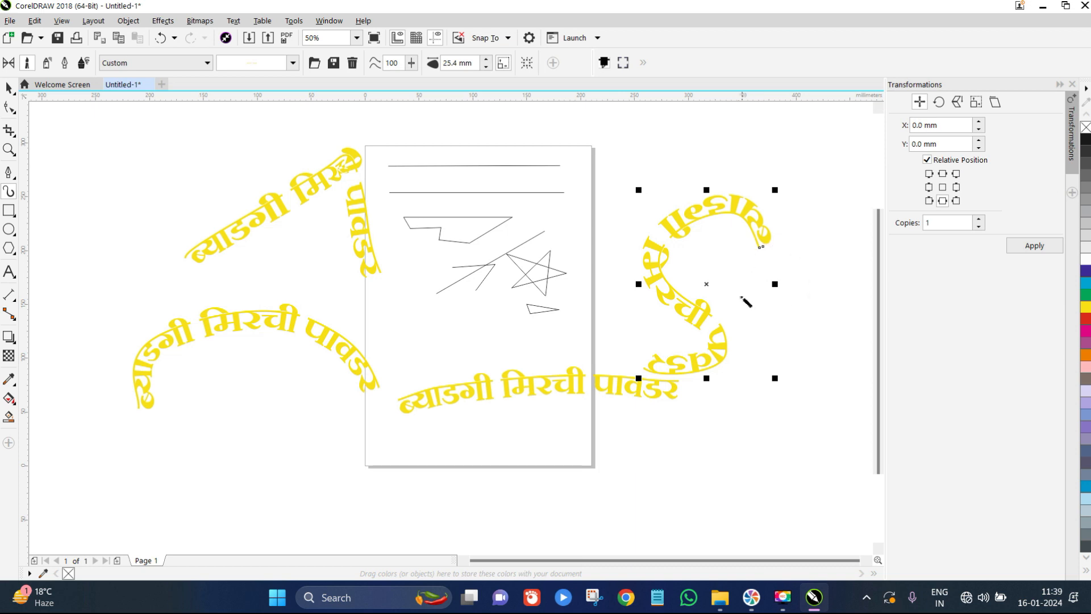
Paint three more Custom Artistic Media text strokes outside the page: a long shallow curve above it, an arch to its right and a wave
scroll(523, 310, "down", 2)
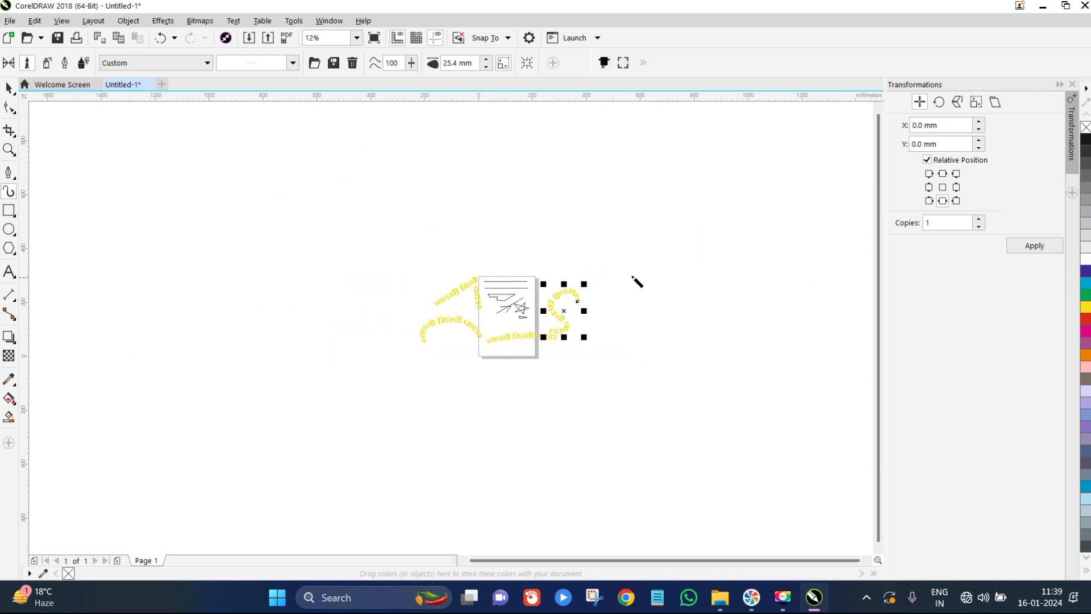
scroll(625, 280, "up", 1)
left_click_drag(407, 222, 779, 182)
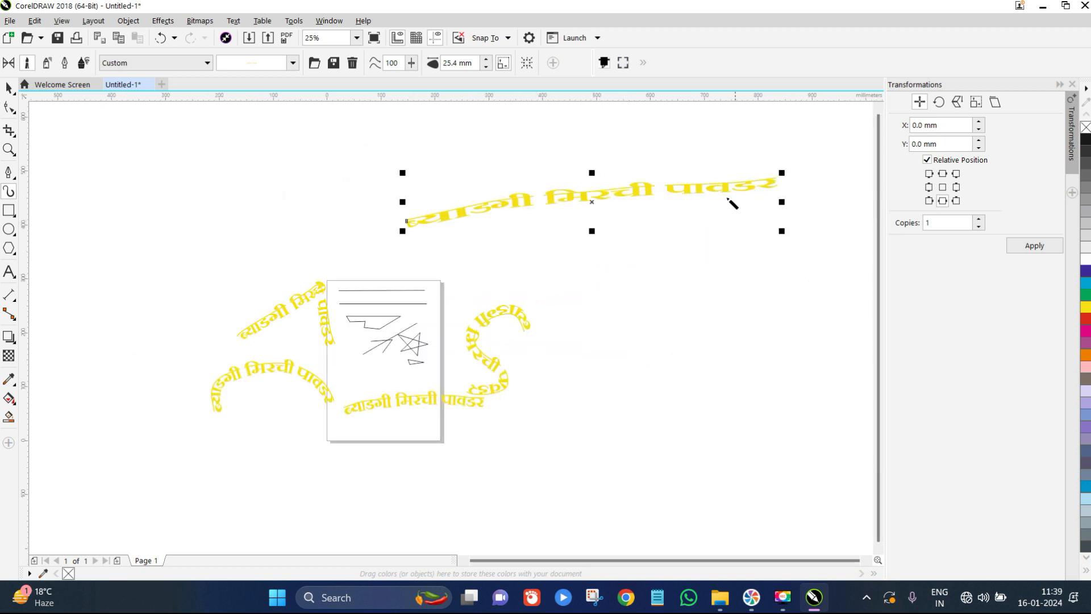
mouse_move(593, 392)
left_mouse_down()
mouse_move(619, 341)
mouse_move(681, 333)
mouse_move(728, 391)
left_mouse_up()
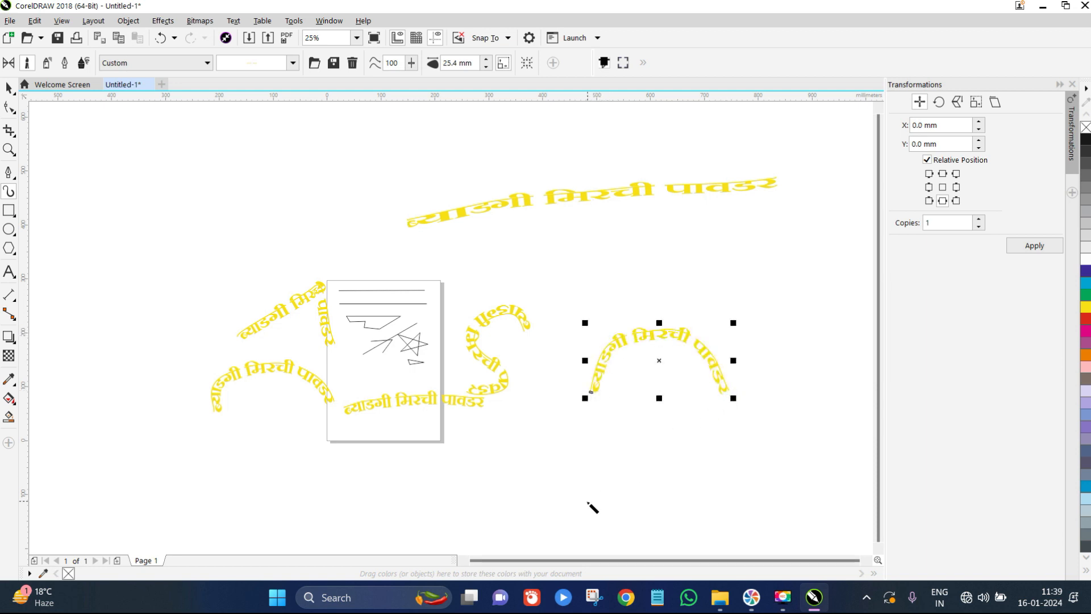
mouse_move(144, 297)
left_mouse_down()
mouse_move(225, 230)
mouse_move(355, 237)
left_mouse_up()
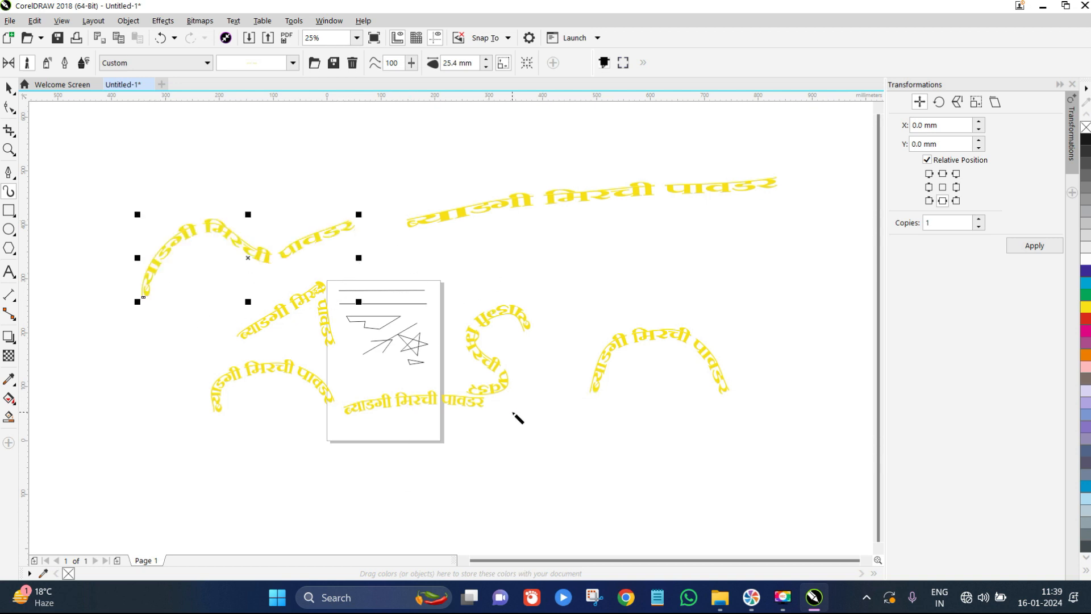
Paint a shallow wave to the right of the page, above the arch, with the Custom Artistic Media text brush
mouse_move(584, 289)
left_mouse_down()
mouse_move(627, 266)
mouse_move(741, 282)
mouse_move(836, 246)
left_mouse_up()
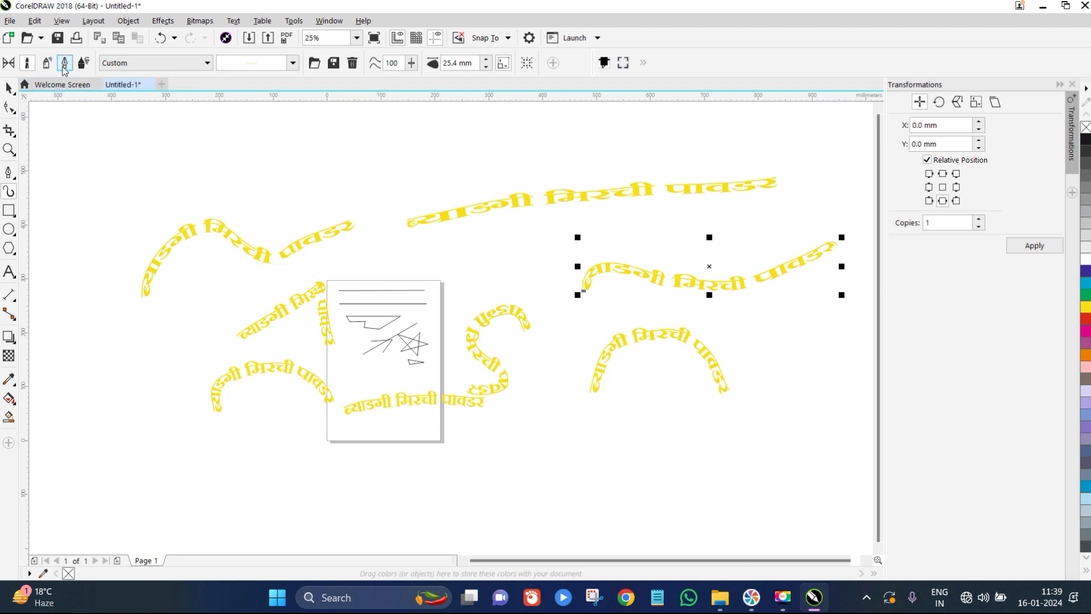
left_click(293, 64)
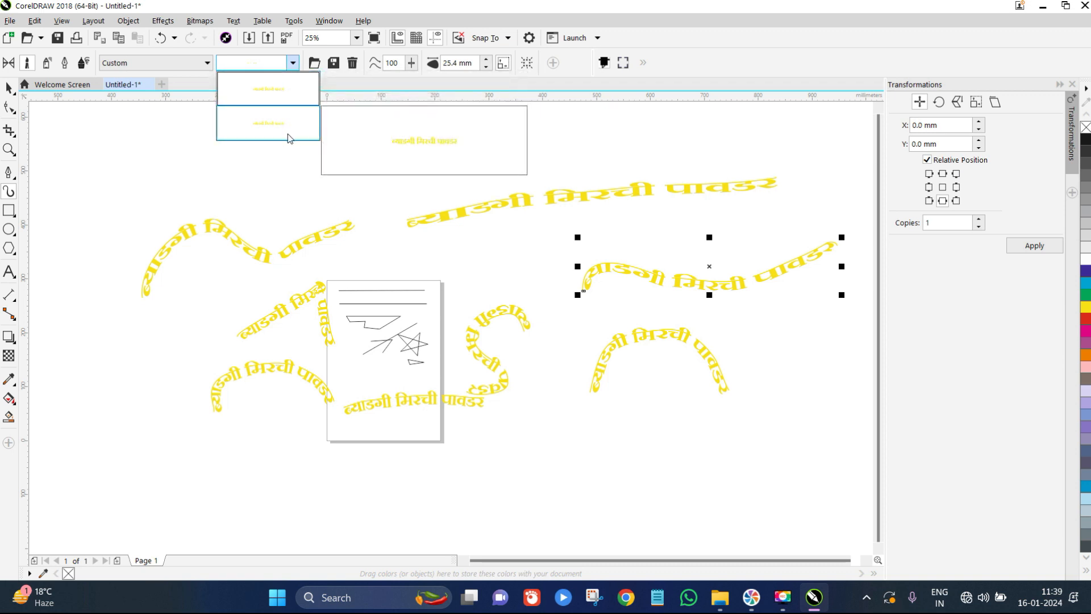
left_click(282, 84)
left_click(290, 65)
left_click(294, 64)
Switch the brush category to Calligraphy, apply the second brush stroke to the selected wave, and paint two long strokes above the page
left_click(200, 63)
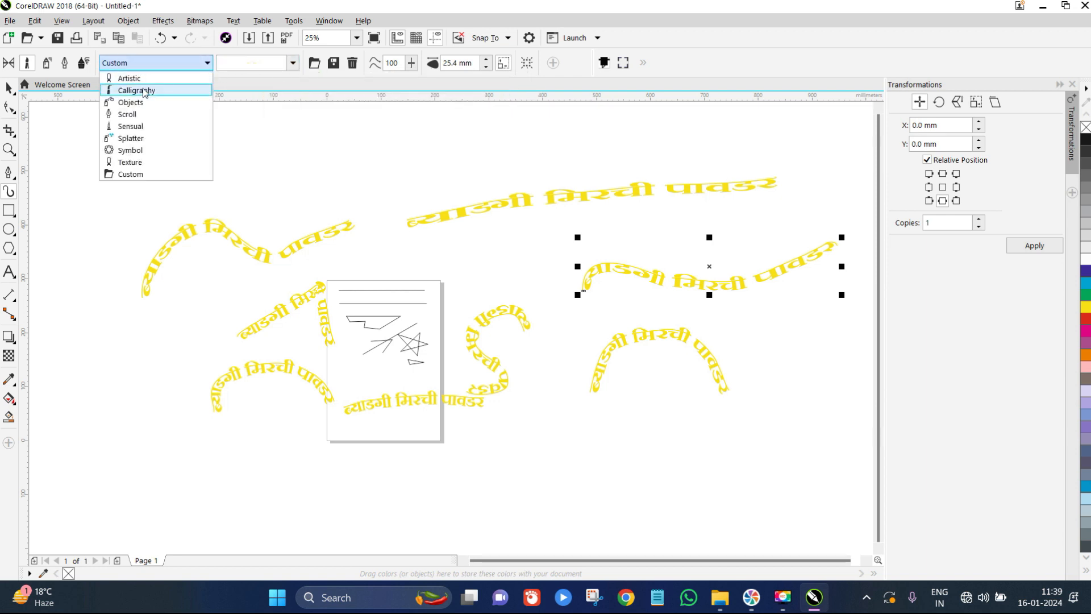
left_click(142, 79)
left_click(177, 62)
left_click(162, 86)
left_click(293, 63)
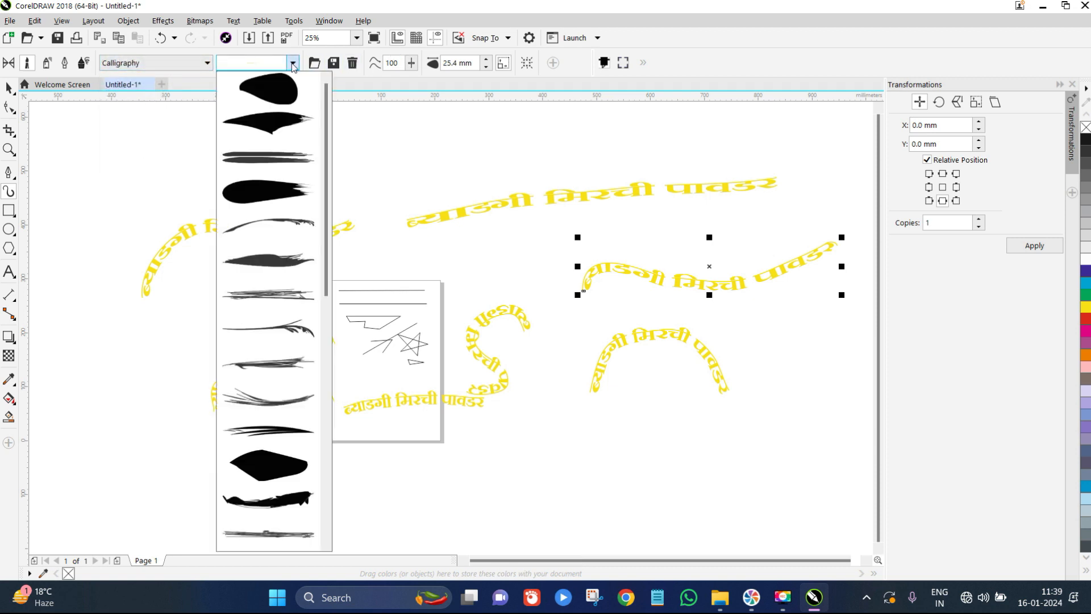
left_click(267, 122)
left_click_drag(258, 180, 494, 149)
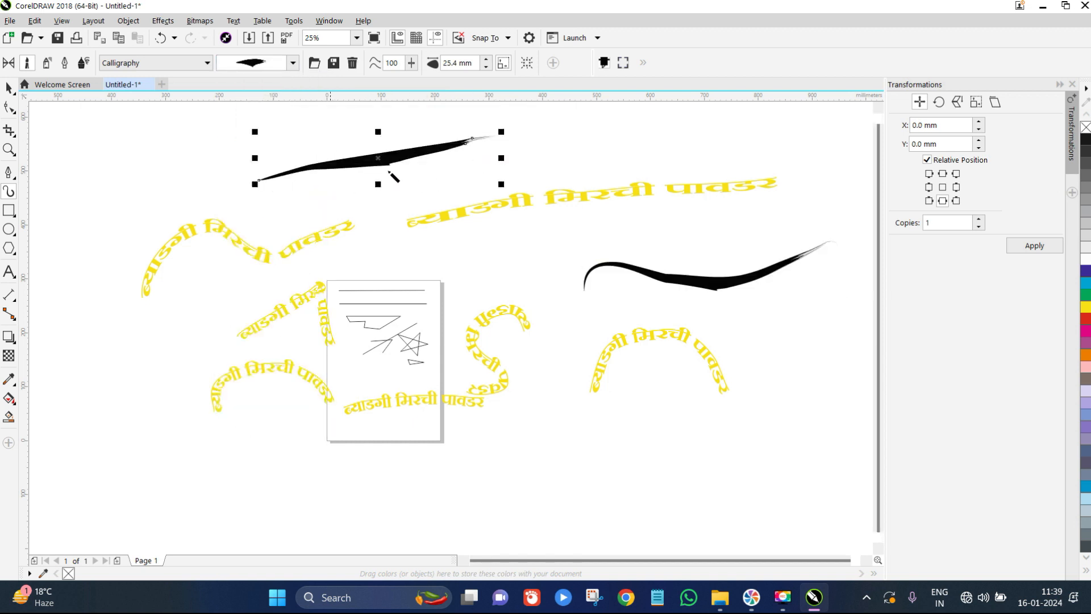
left_click_drag(278, 194, 590, 193)
Apply the thin curved bristle Calligraphy brush to the last stroke and paint six more strokes with it on and around the page
left_click(293, 62)
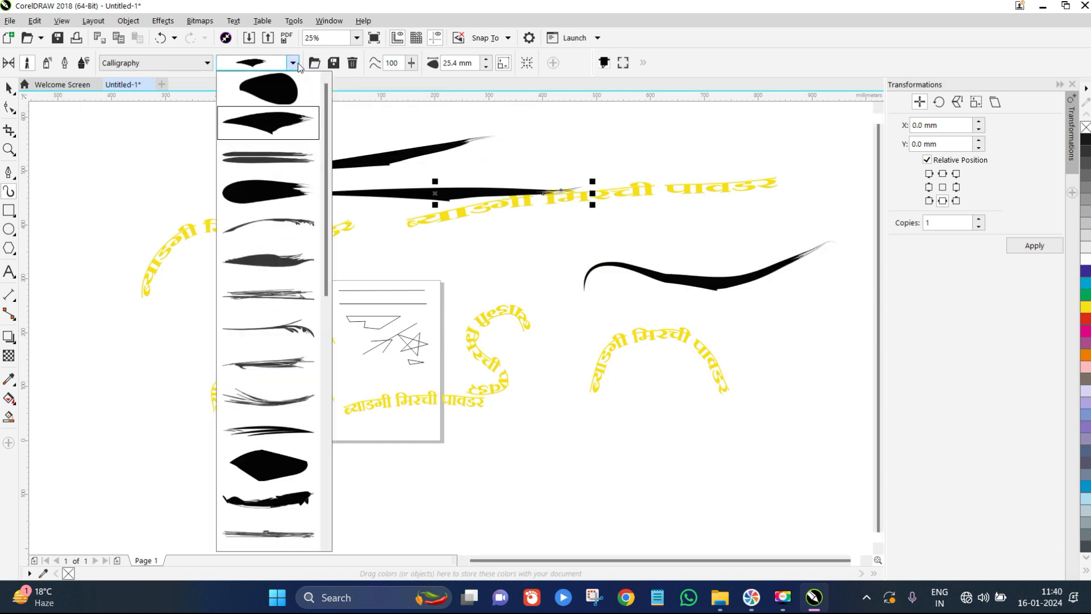
left_click(289, 402)
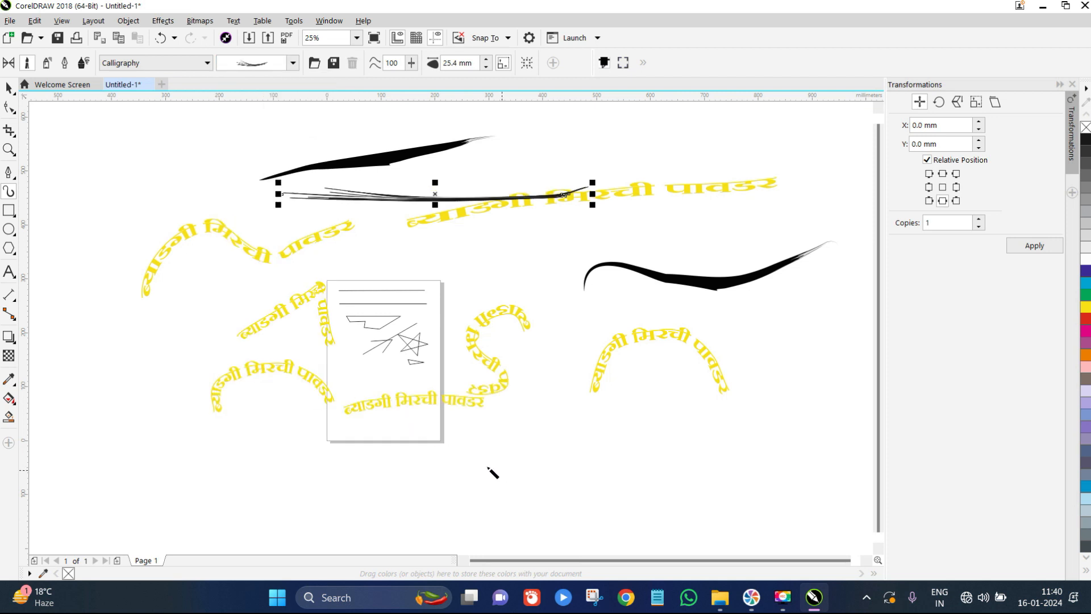
left_click_drag(441, 454, 730, 436)
left_click_drag(398, 492, 444, 356)
left_click_drag(560, 363, 515, 425)
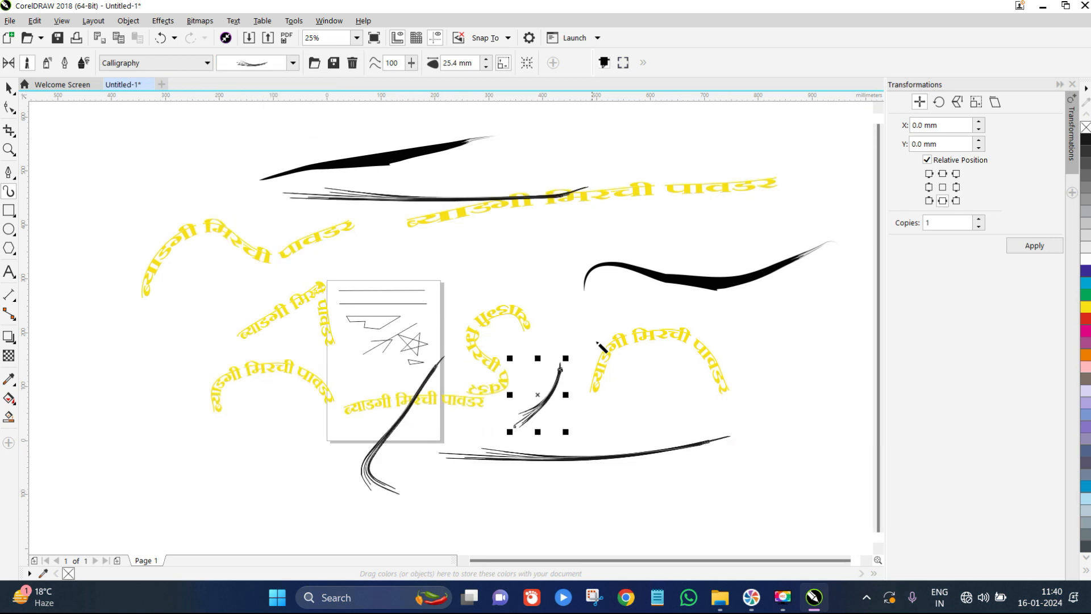
left_click_drag(599, 325, 473, 256)
left_click_drag(386, 248, 327, 243)
left_click_drag(449, 275, 401, 307)
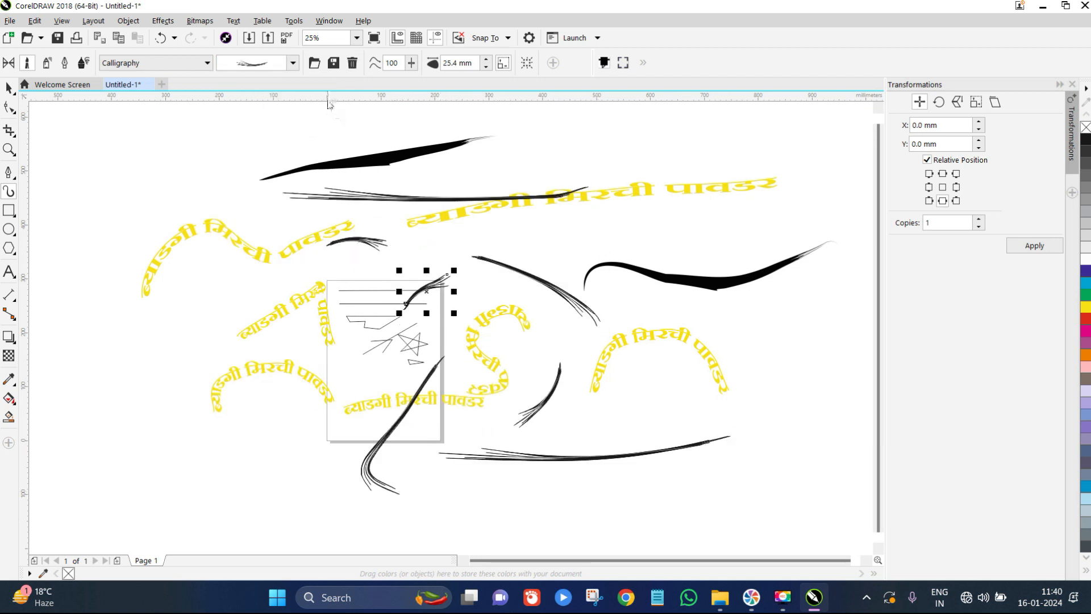
Pick the rough multi-line Calligraphy brush and paint long, slightly slanted strokes across the page and the area around it
left_click(293, 63)
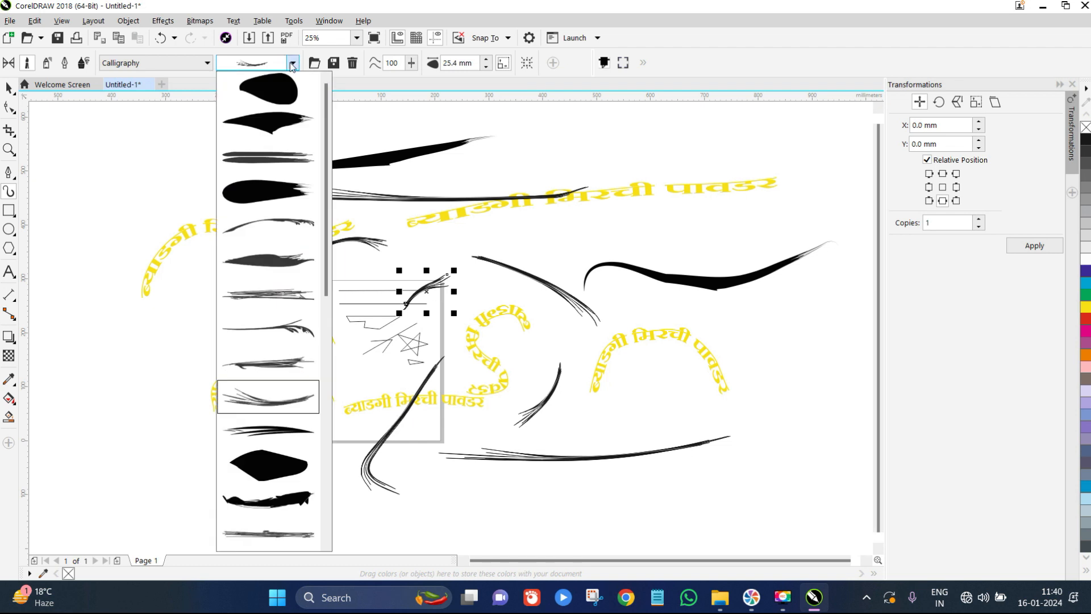
left_click(268, 533)
left_click_drag(480, 392, 298, 433)
left_click_drag(427, 276, 162, 337)
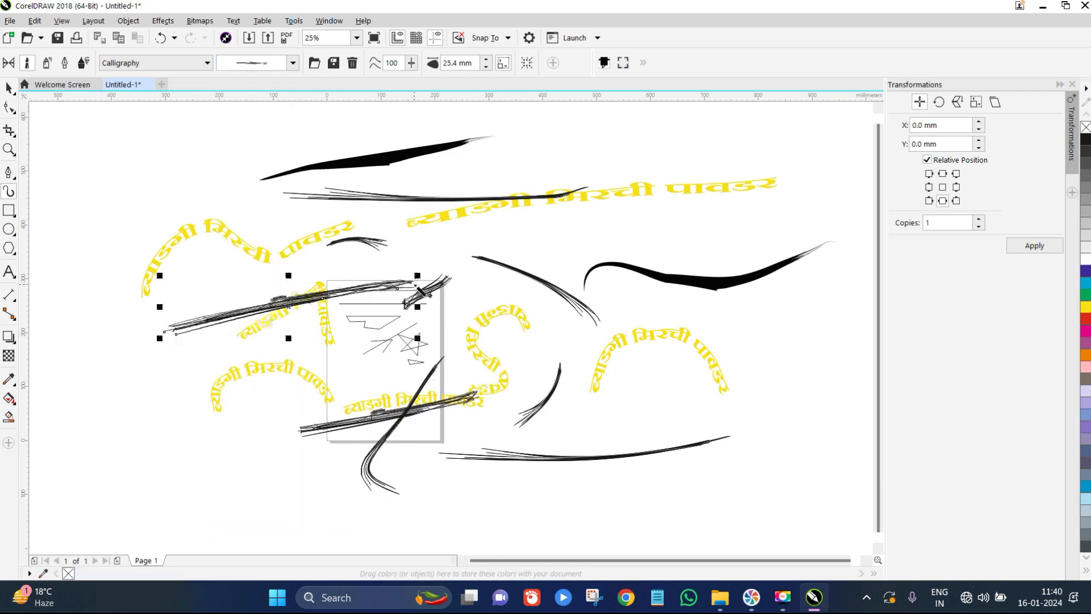
Select all the drawn lines and brush strokes and delete them to clear the page
key("ctrl+a")
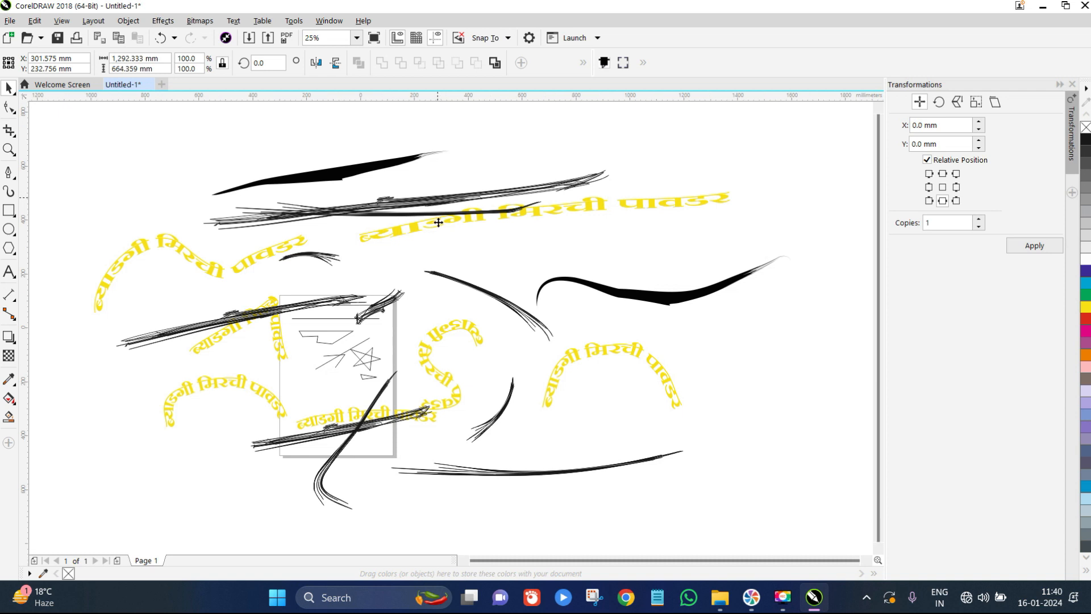
scroll(455, 228, "down", 4)
left_click_drag(693, 141, 121, 439)
mouse_move(623, 137)
left_mouse_down()
mouse_move(382, 327)
mouse_move(299, 367)
left_mouse_up()
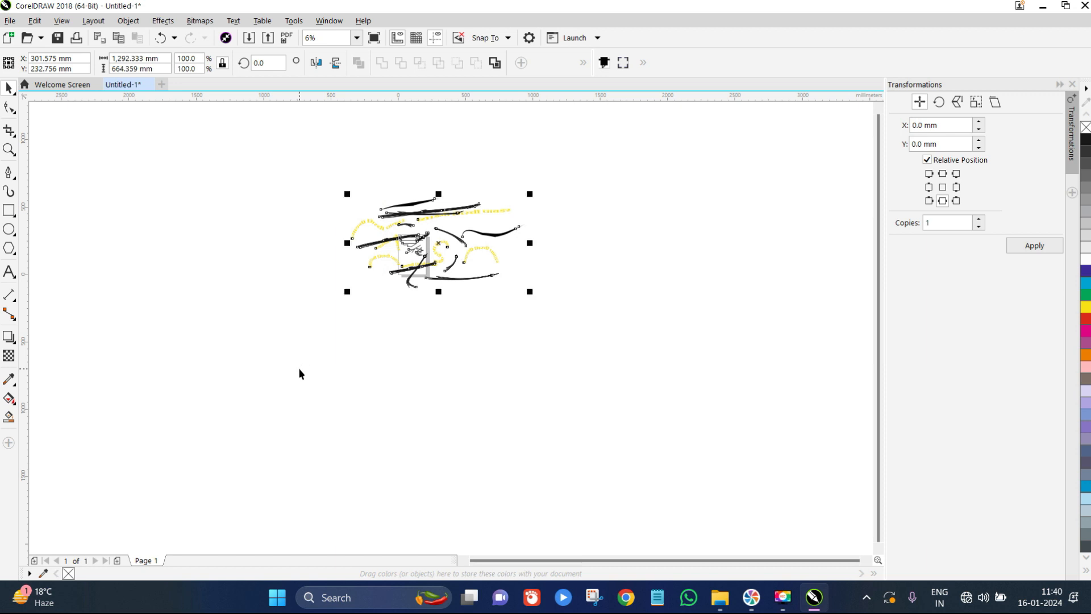
key("Delete")
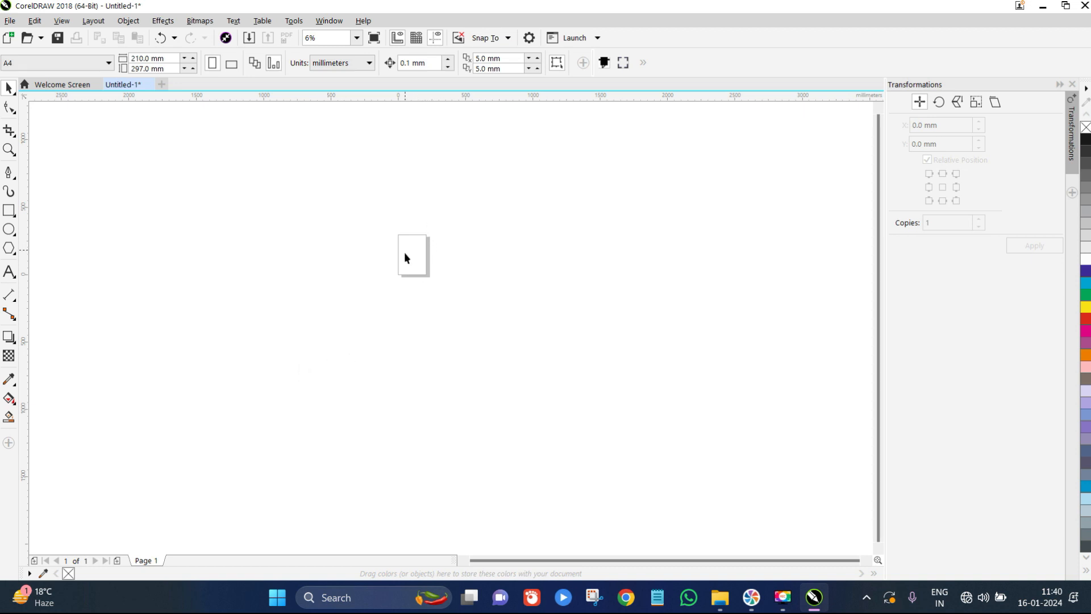
Fit the view to the page, zoom far out, and fit the view to the page again
scroll(401, 253, "up", 3)
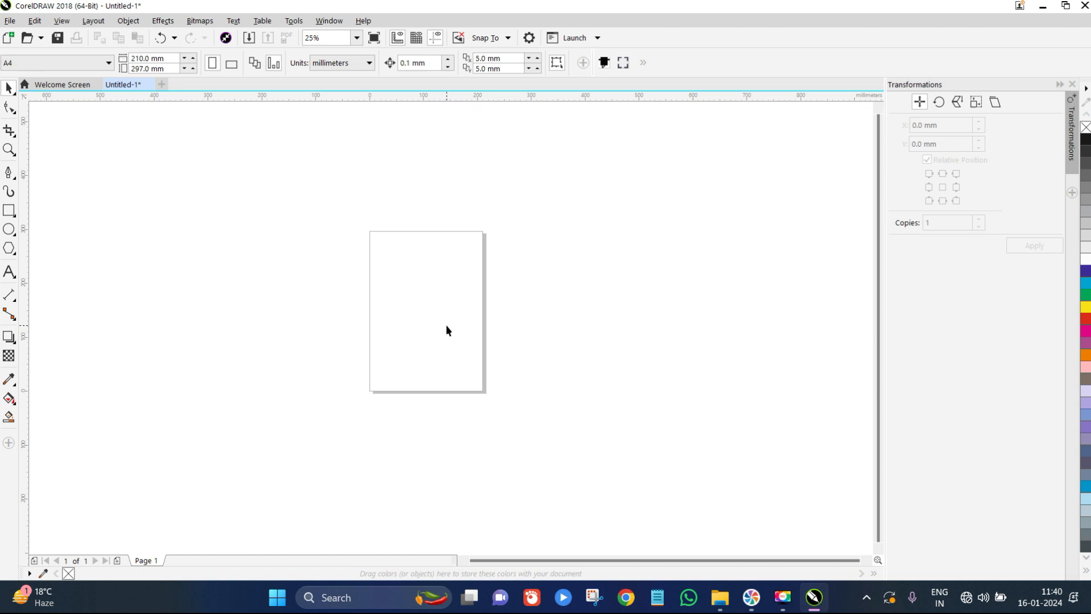
left_click(357, 38)
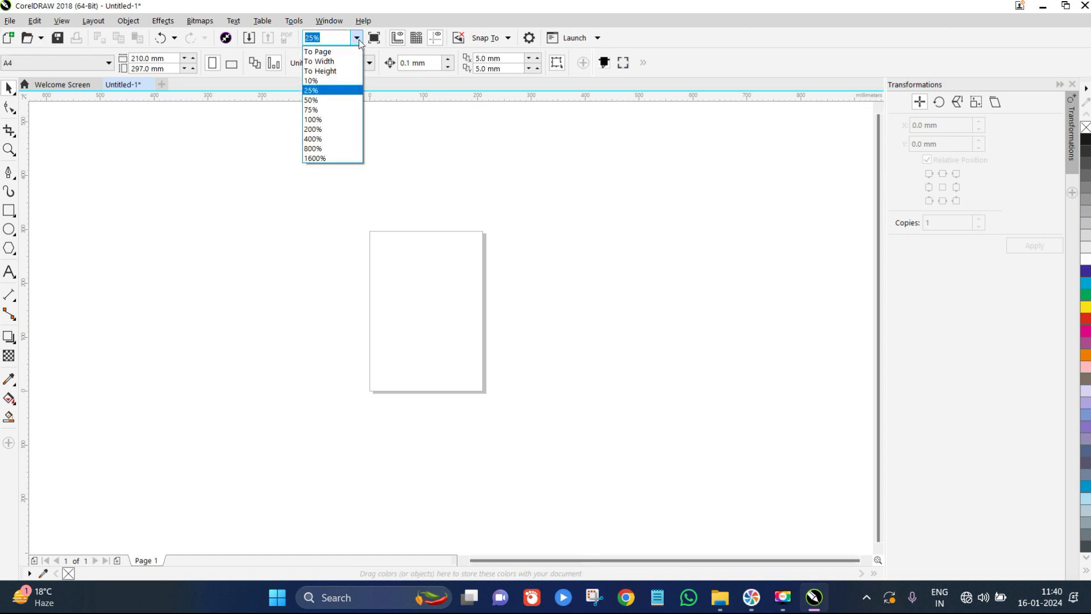
left_click(327, 52)
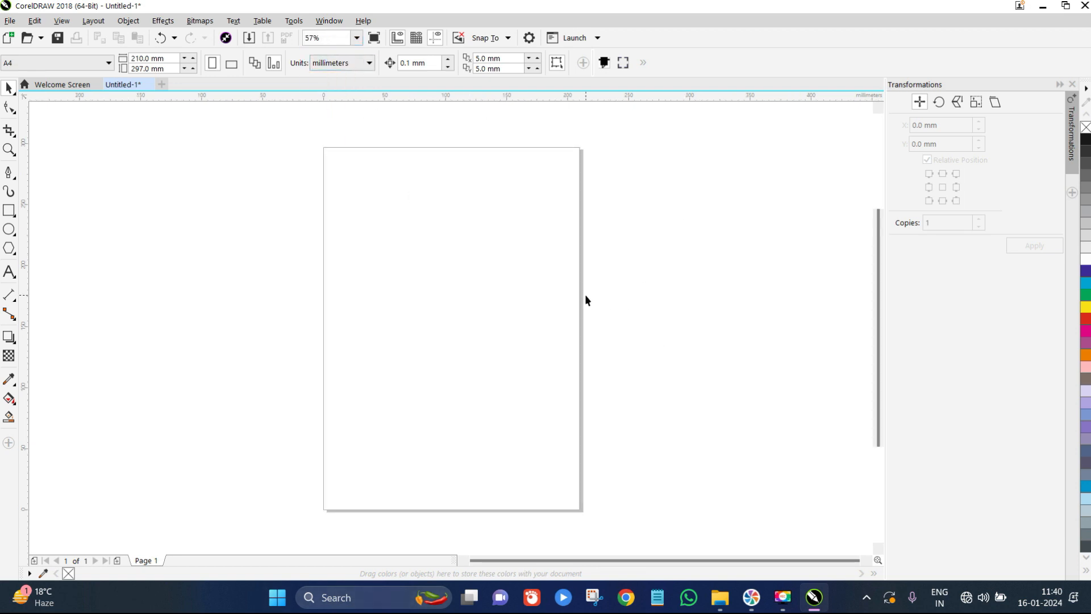
scroll(602, 331, "down", 8)
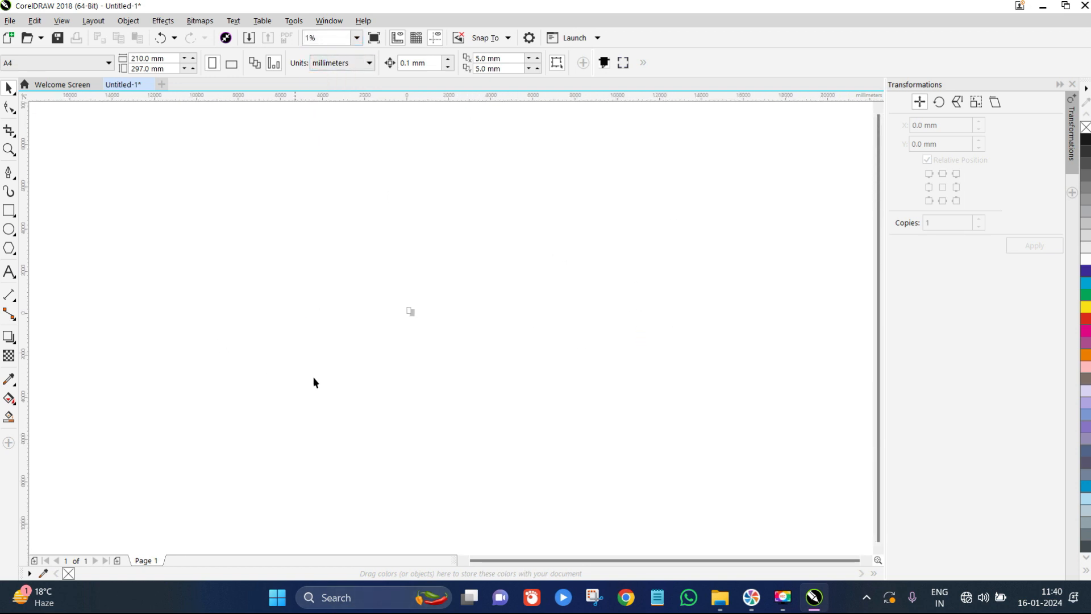
left_click(350, 43)
left_click(355, 41)
left_click(346, 57)
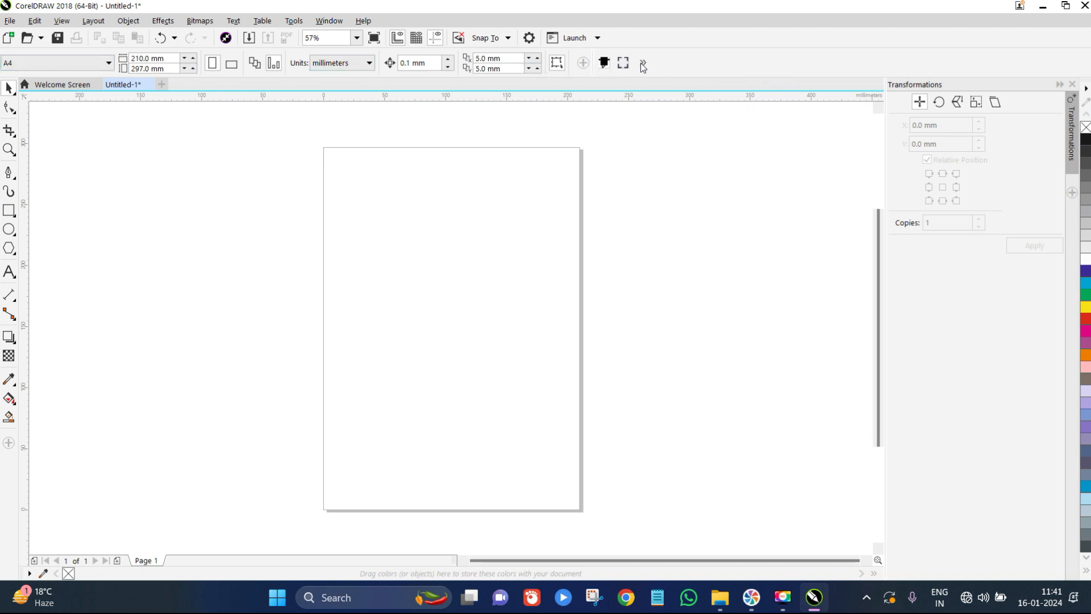
Draw a rectangle about 119 mm wide and 74 mm high in the upper part of the page with the Rectangle tool
left_click(7, 212)
left_click(15, 217)
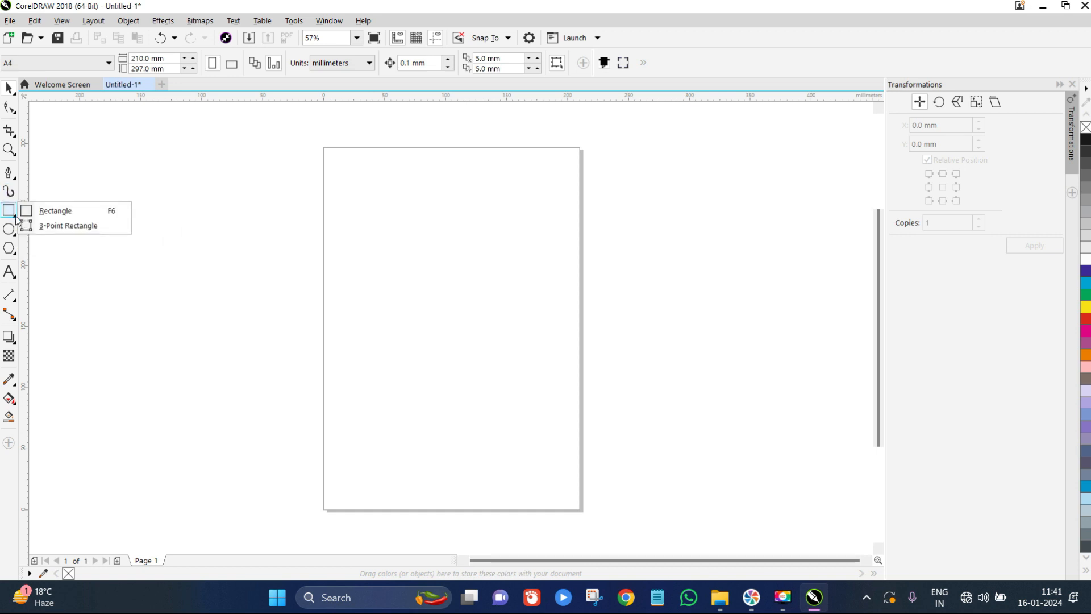
left_click(68, 216)
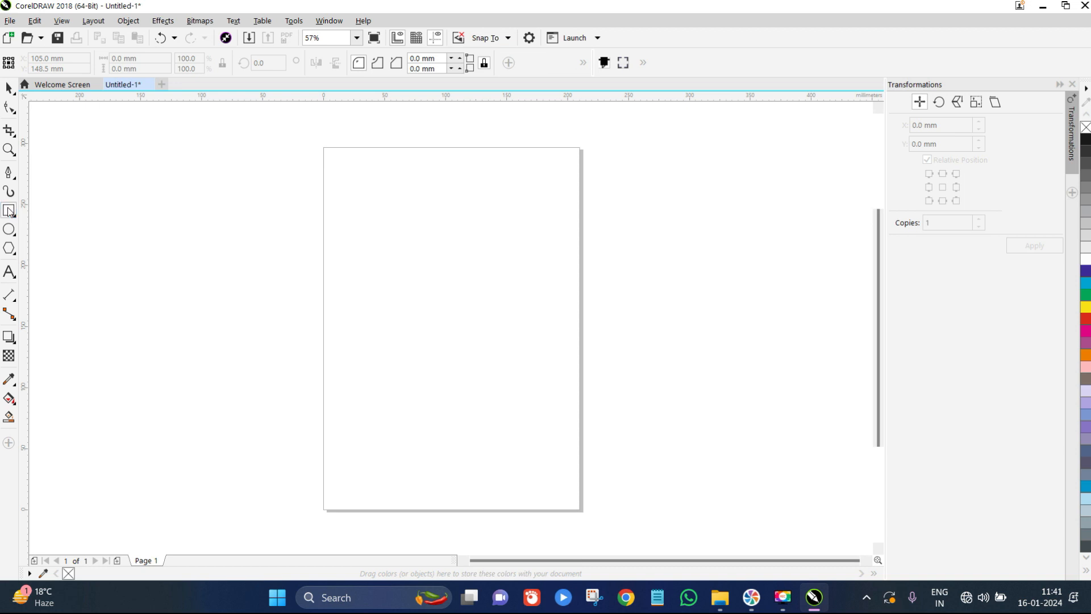
left_click_drag(345, 199, 492, 289)
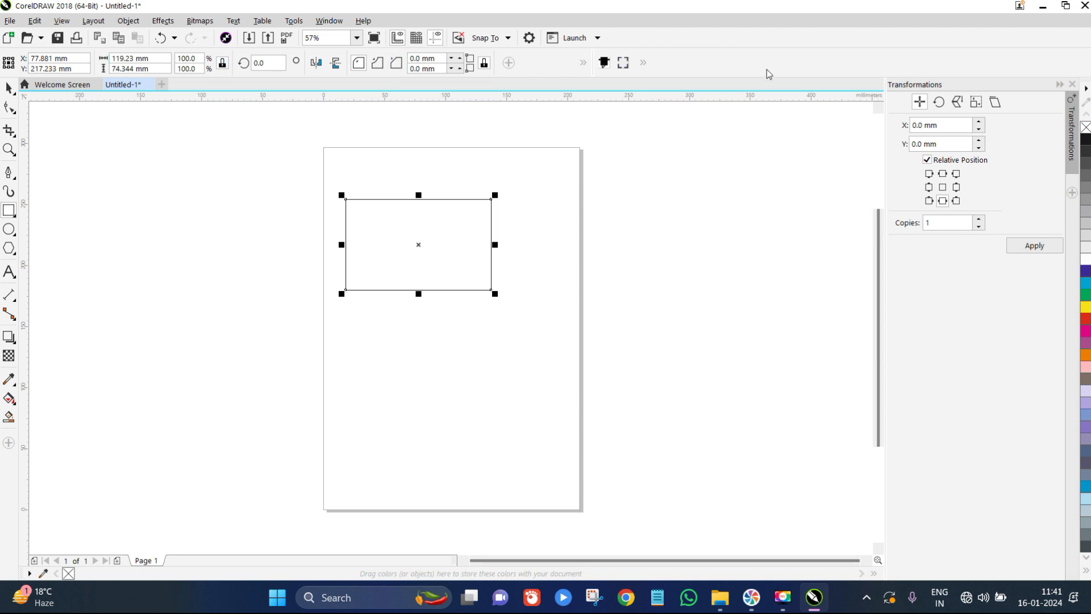
Examine the rectangle's width and height values, selecting the rectangle again for a second look, and deselect it
left_click(8, 87)
left_click_drag(156, 58, 86, 67)
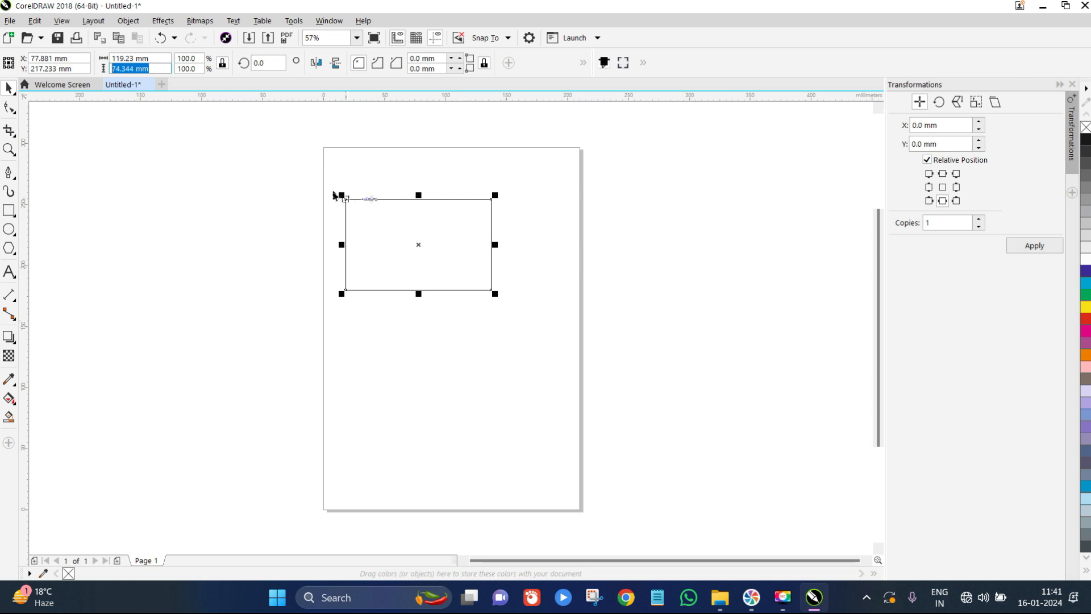
left_click(154, 329)
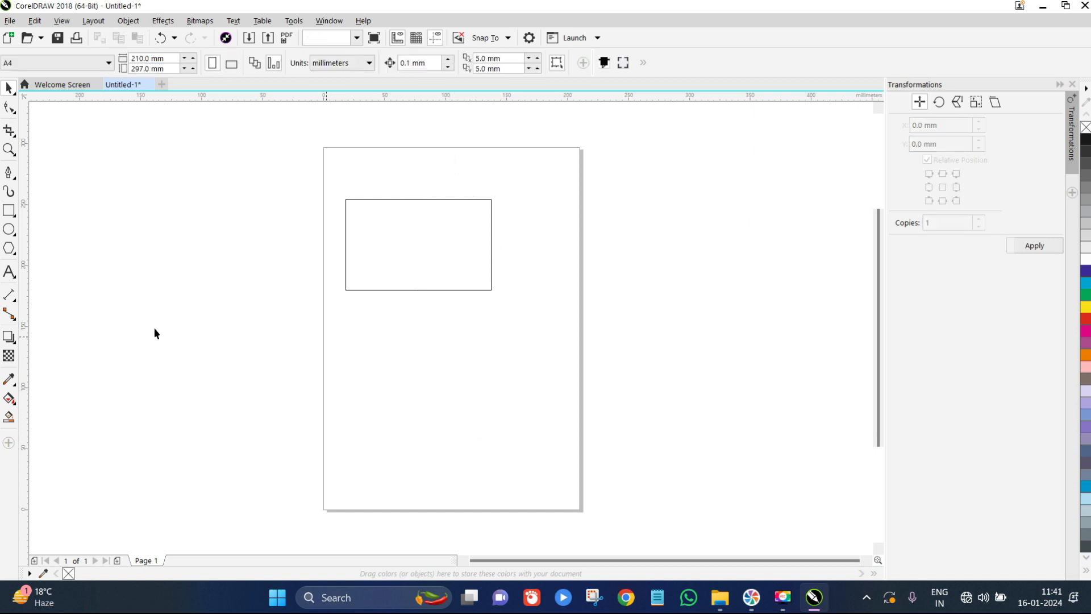
left_click(350, 241)
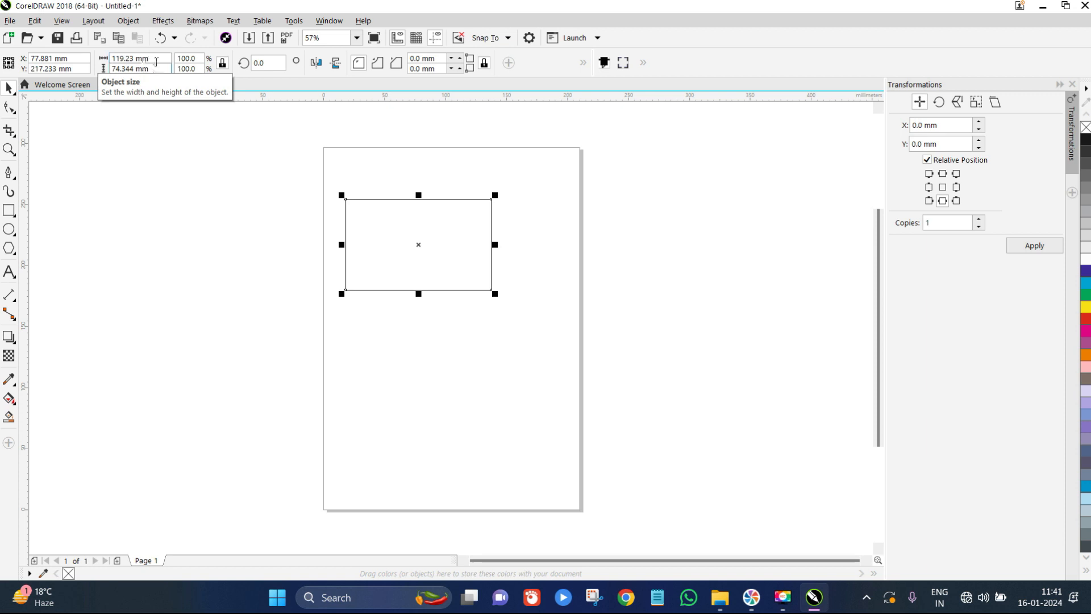
left_click_drag(157, 59, 111, 59)
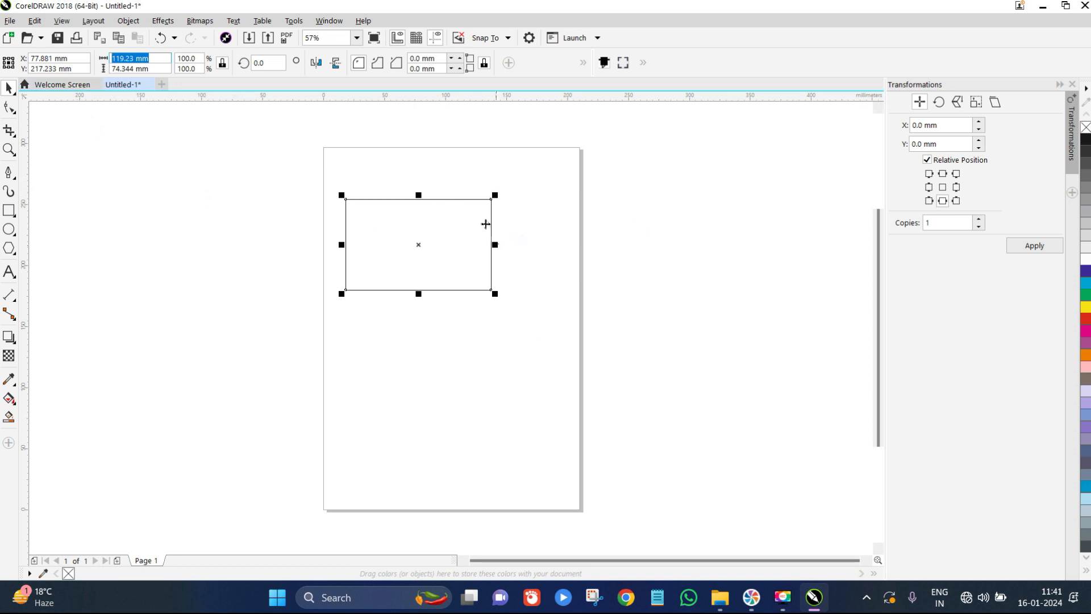
left_click(166, 233)
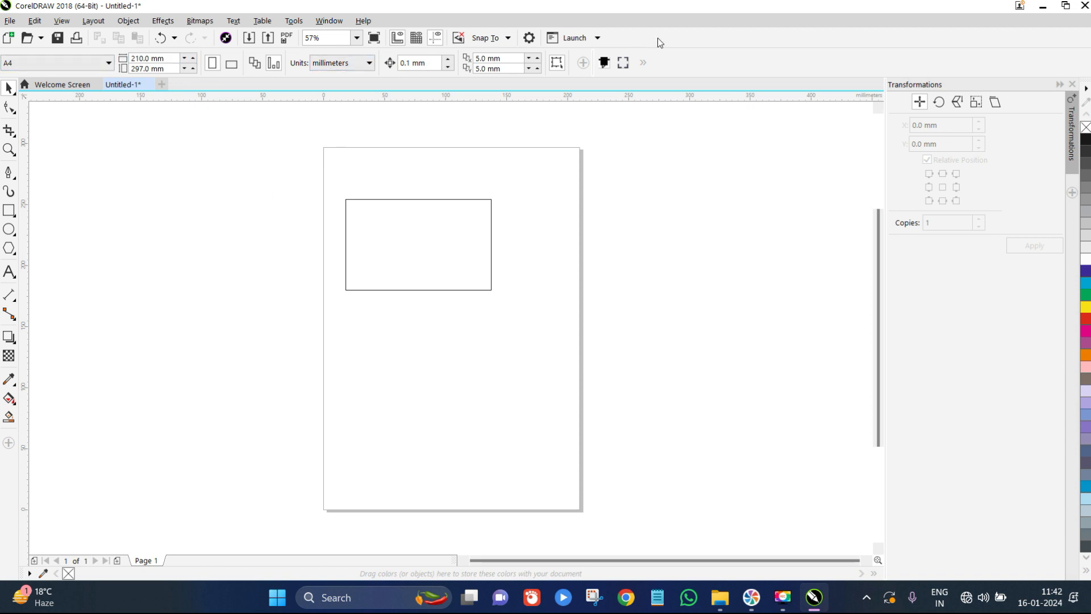
Change the document's units to inches and select the rectangle
left_click(370, 64)
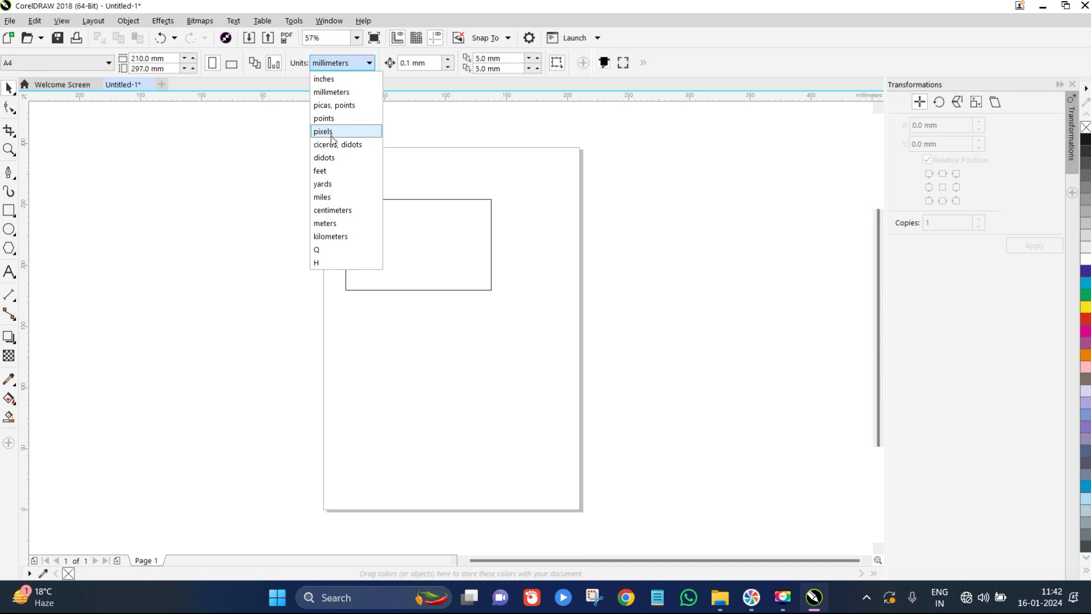
left_click(330, 80)
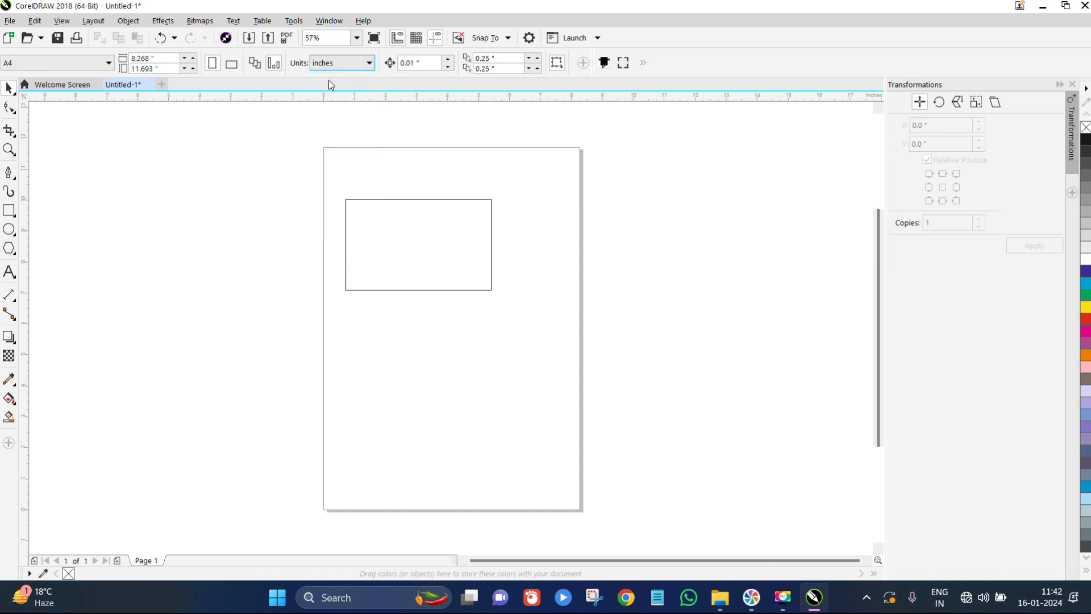
left_click(400, 224)
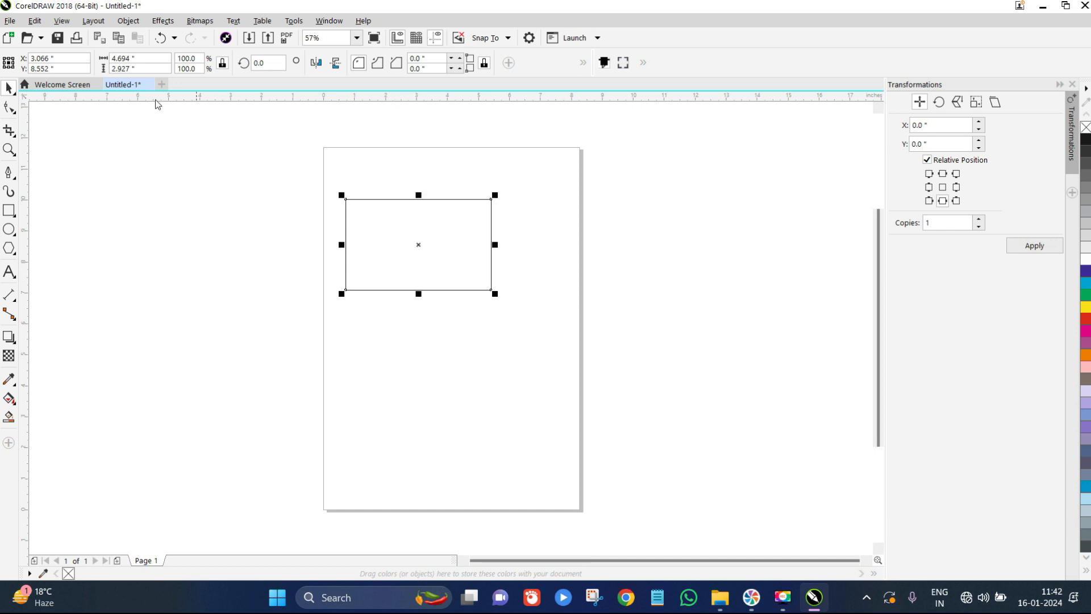
Try to size the rectangle to 3 inches wide and 5 inches high with the ratio locked
left_click(414, 152)
left_click(418, 237)
left_click(150, 60)
type("3")
key("Tab")
type("5")
key("Return")
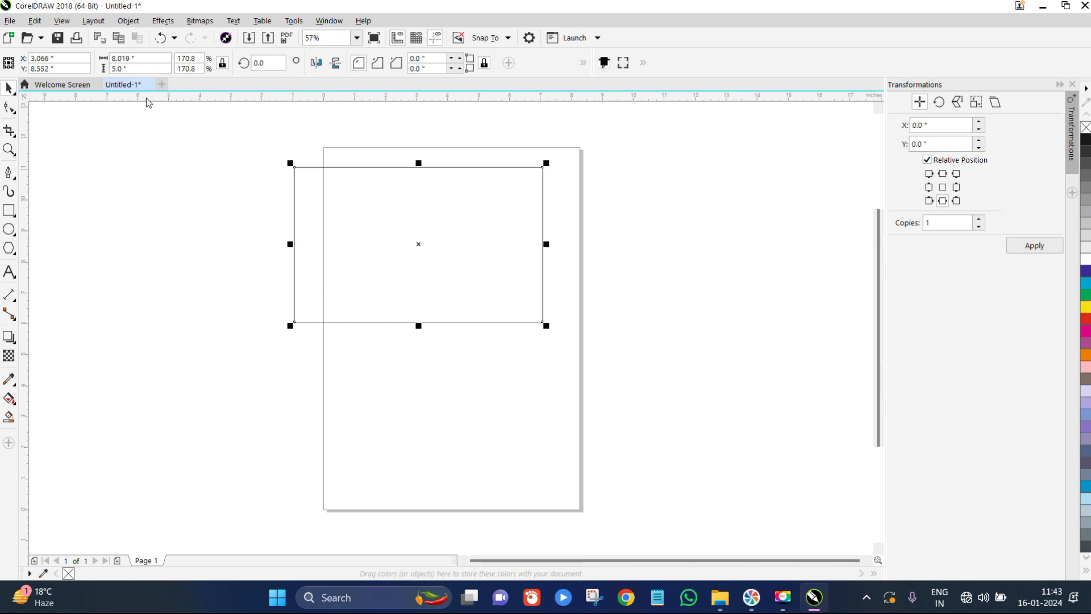
Try a rectangle width of 3 inches with the size ratio unlocked, and undo the change
left_click(132, 67)
double_click(147, 57)
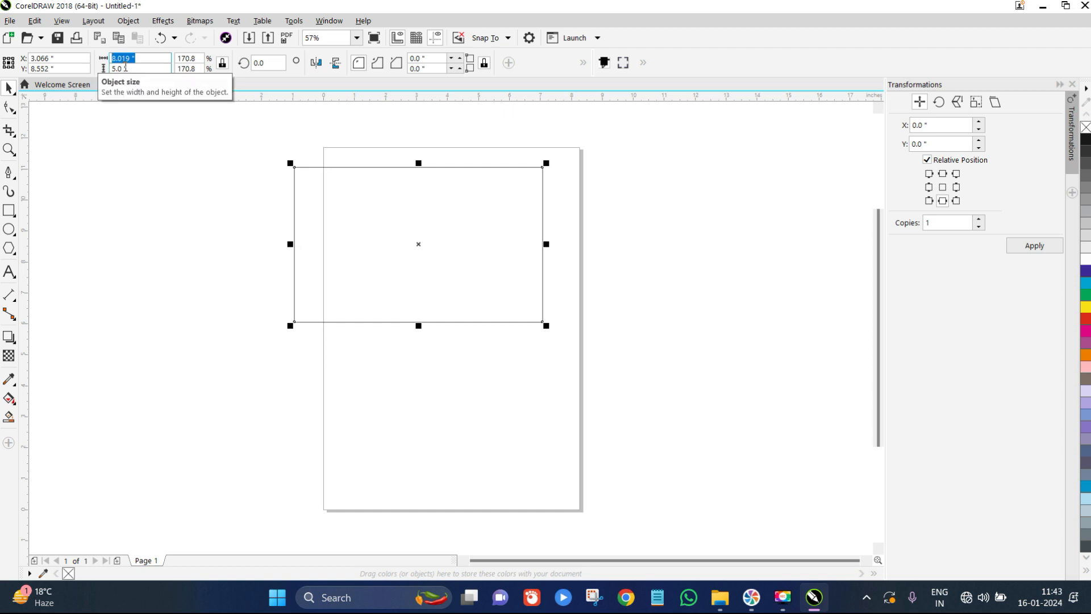
left_click(223, 63)
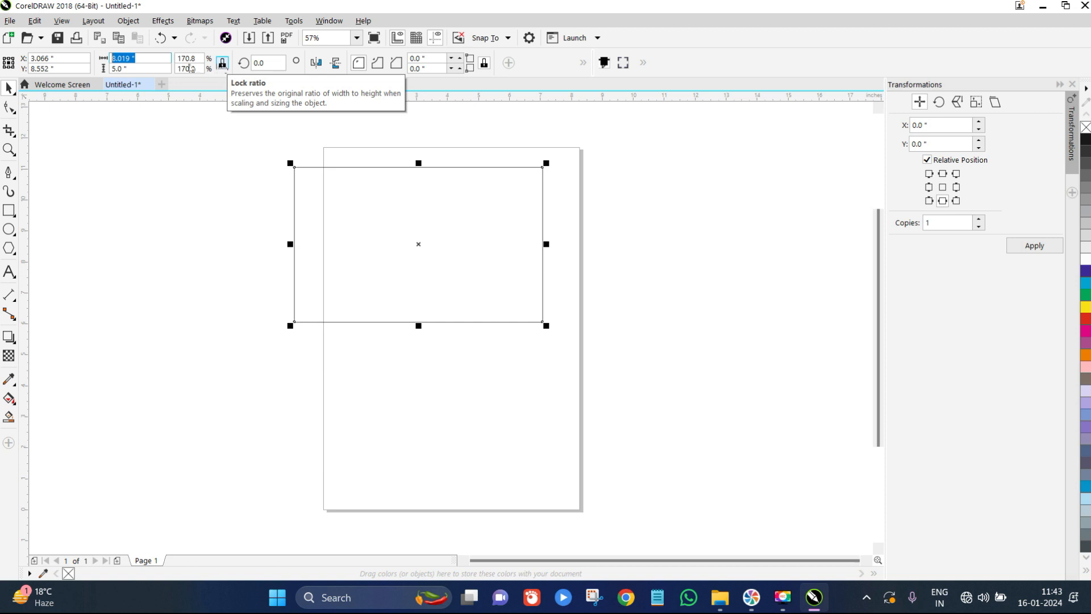
left_click(120, 67)
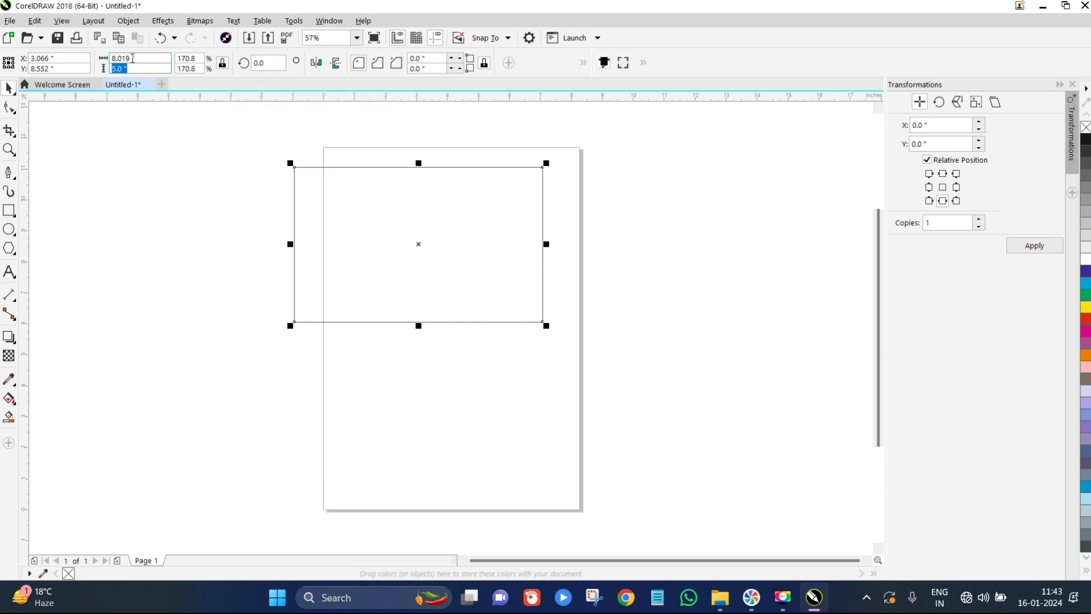
left_click(223, 63)
left_click(148, 58)
type("3")
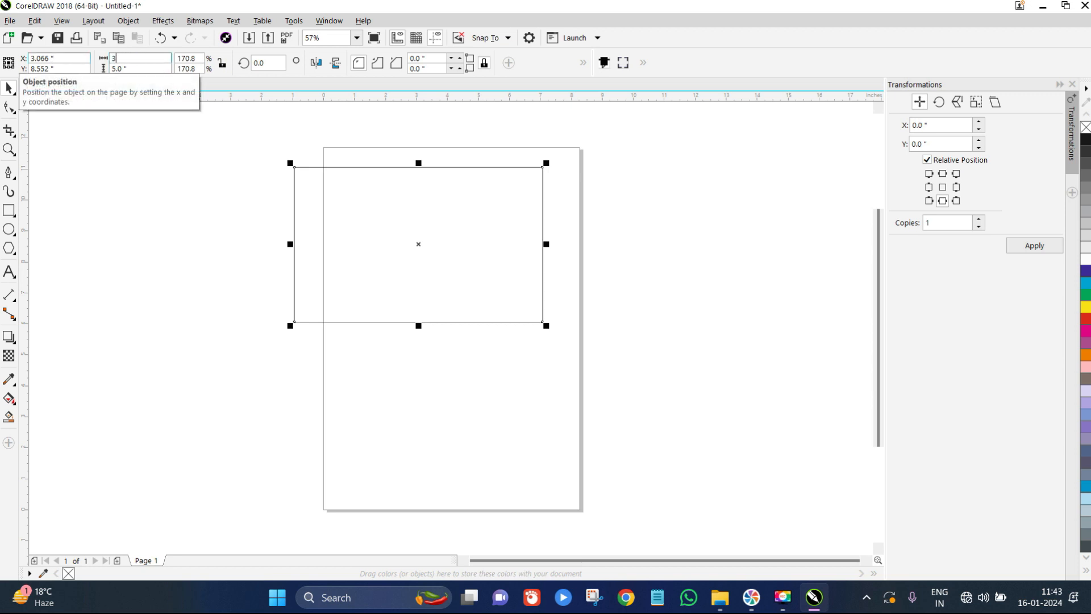
key("Return")
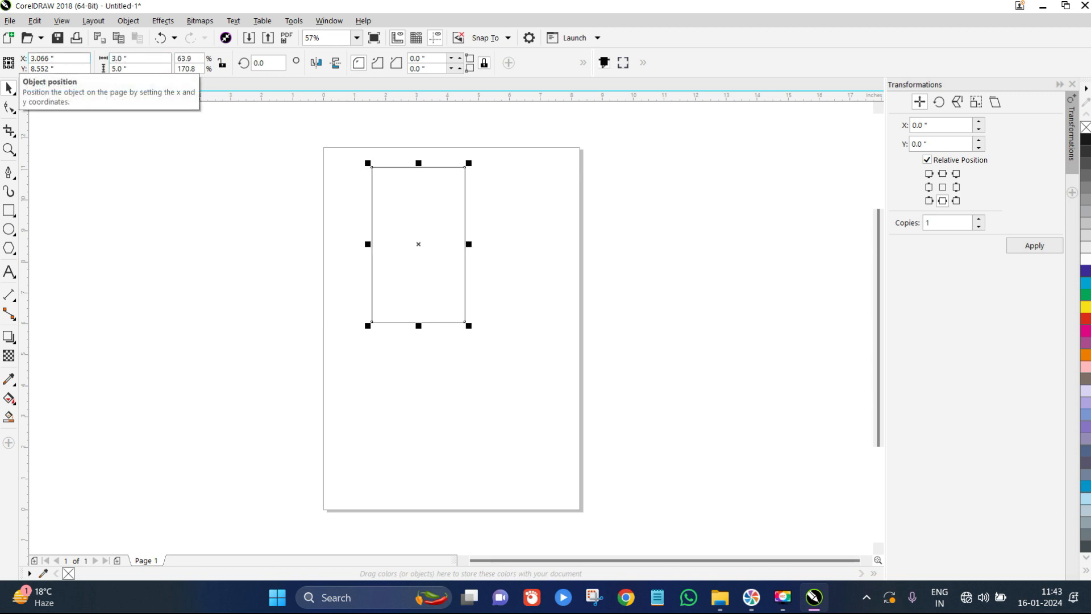
key("ctrl+z")
Set the rectangle's width to 3 inches with the size ratio locked
left_click(122, 58)
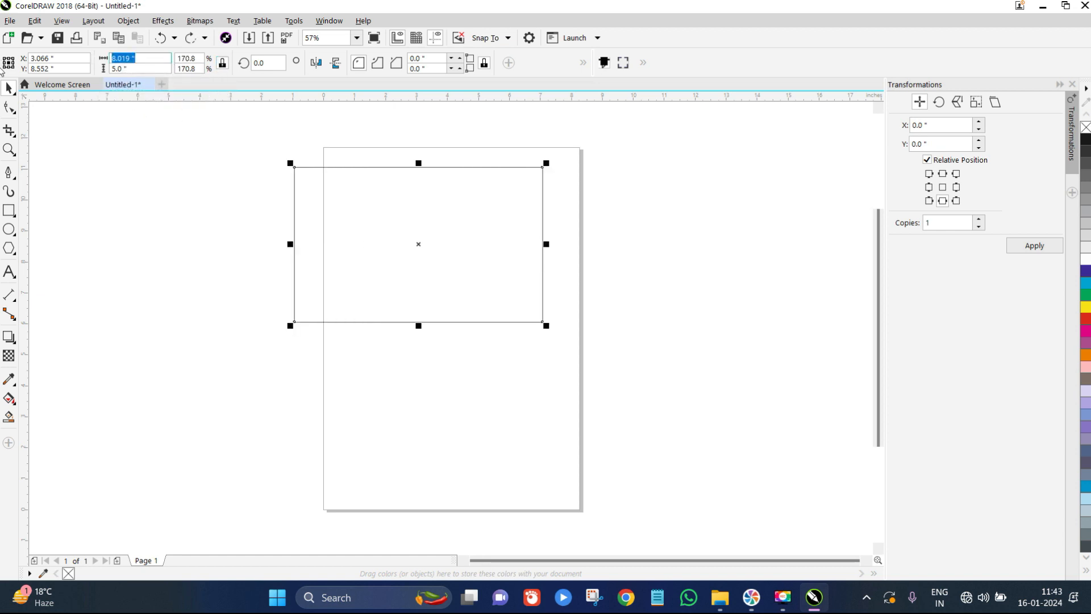
type("3")
key("Return")
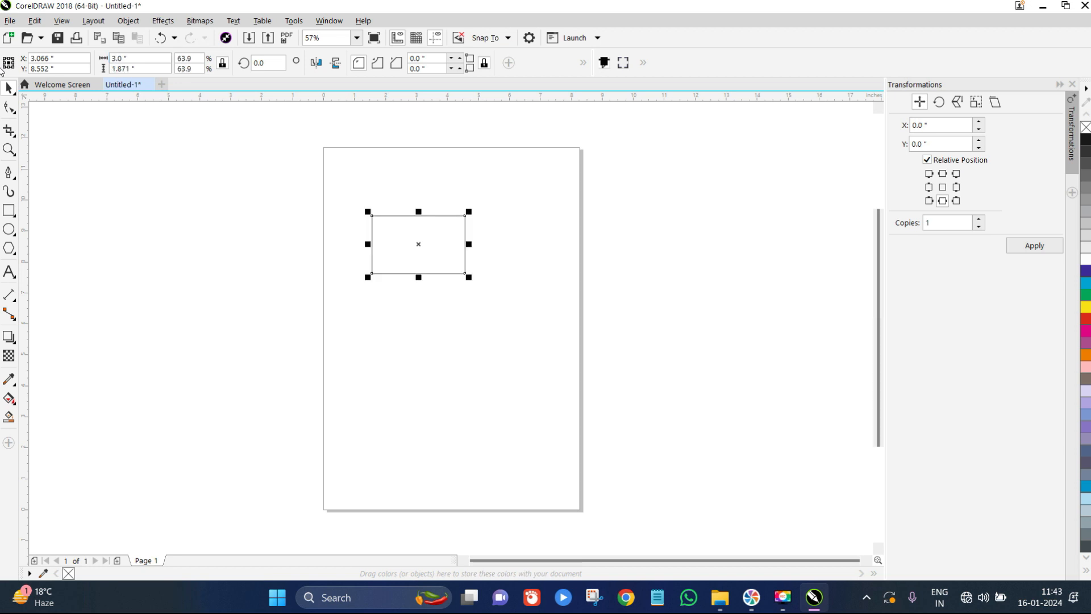
Unlock the rectangle's size ratio and set its height to 5 inches
left_click(222, 63)
left_click(223, 63)
left_click(147, 68)
type("5")
key("Return")
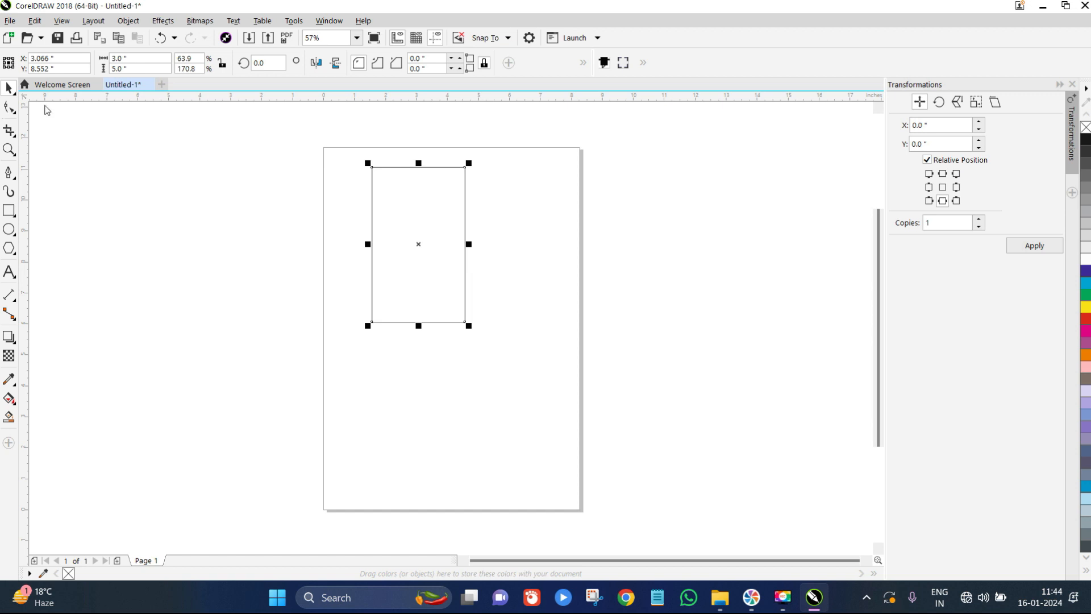
Set the rectangle's height to 4 inches and move its centre to about X 2.07, Y 9.23 inches near the page's upper-left corner
left_click(138, 68)
type("4")
key("Return")
left_click(603, 282)
left_click_drag(403, 221, 371, 199)
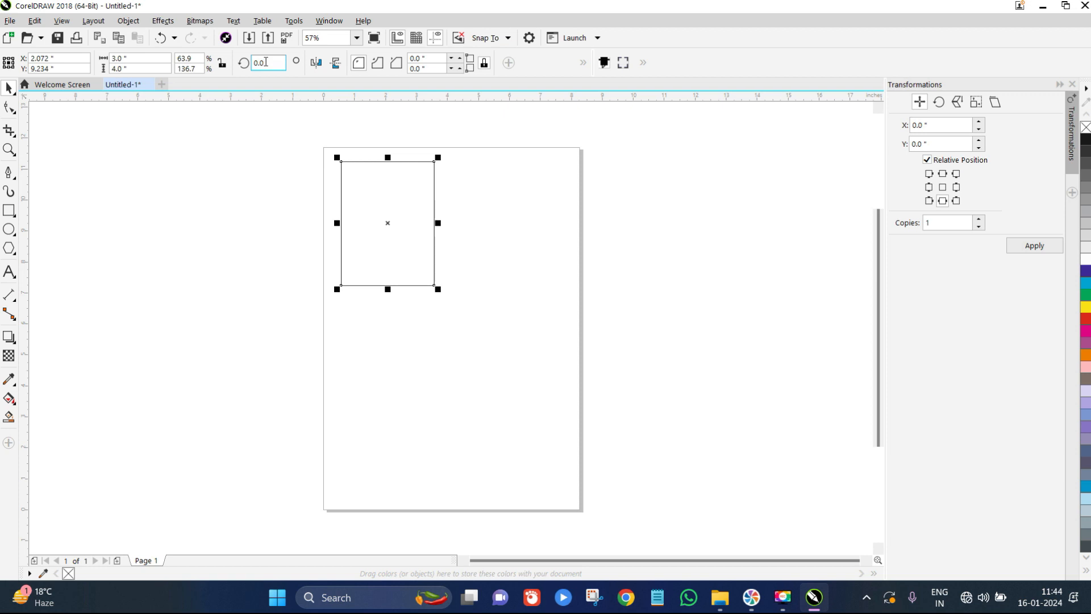
Move the rectangle down and to the right, centring it at about X 3.09, Y 7.84 inches
left_click_drag(278, 62, 254, 63)
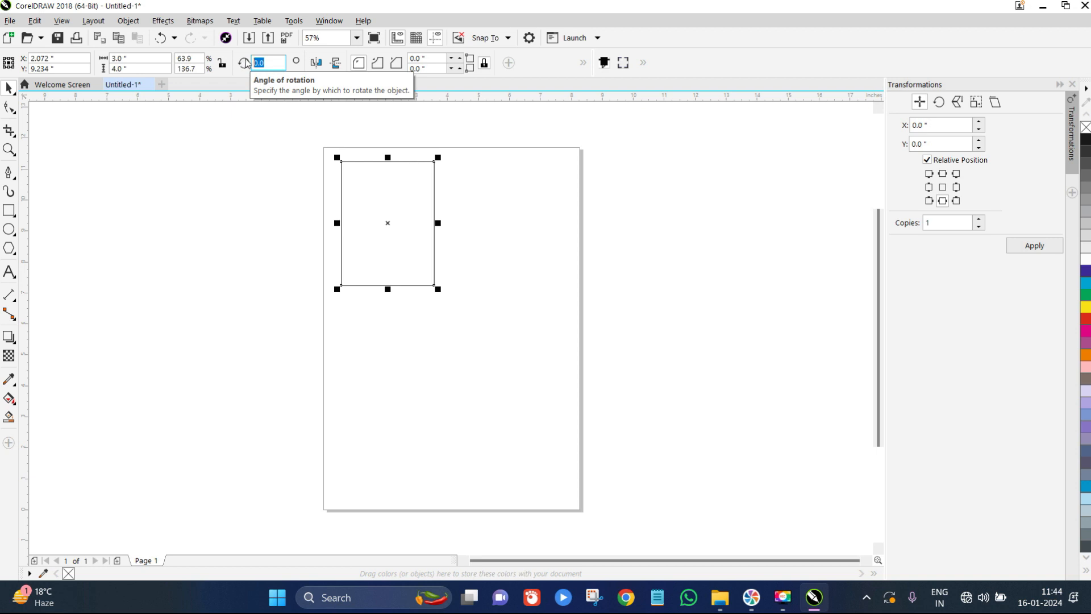
left_click(409, 203)
left_click_drag(392, 188, 423, 231)
Rotate the rectangle by 10 degrees and undo the rotation
left_click(274, 63)
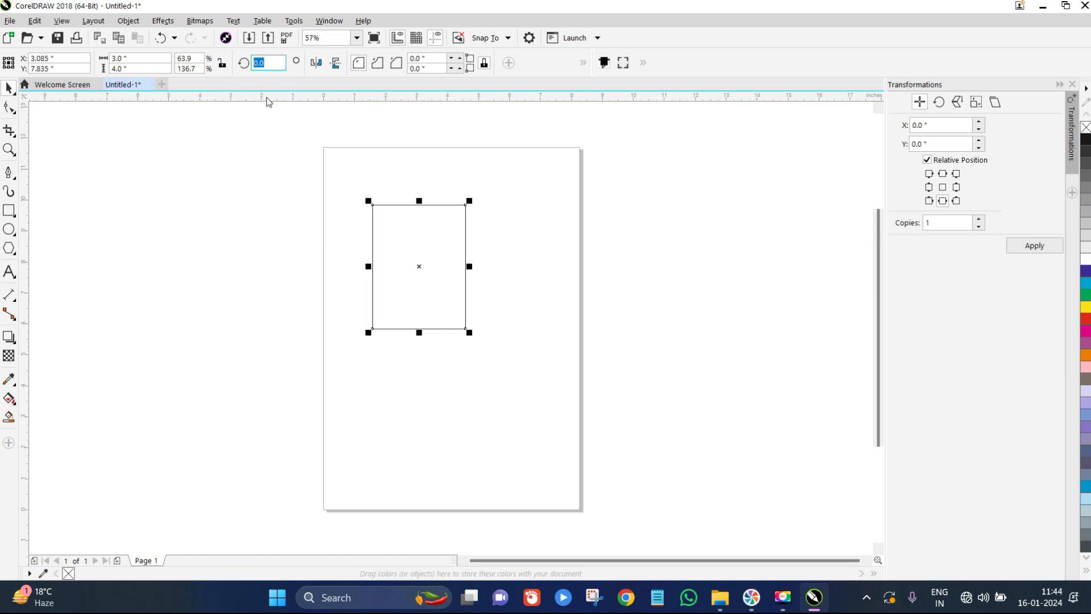
type("10")
key("Return")
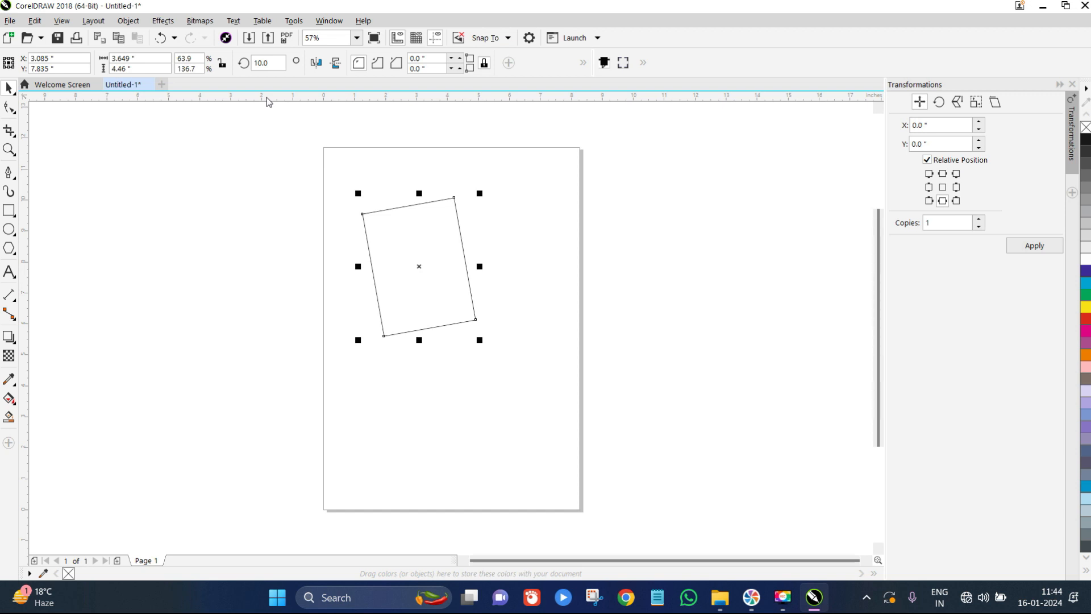
key("ctrl+z")
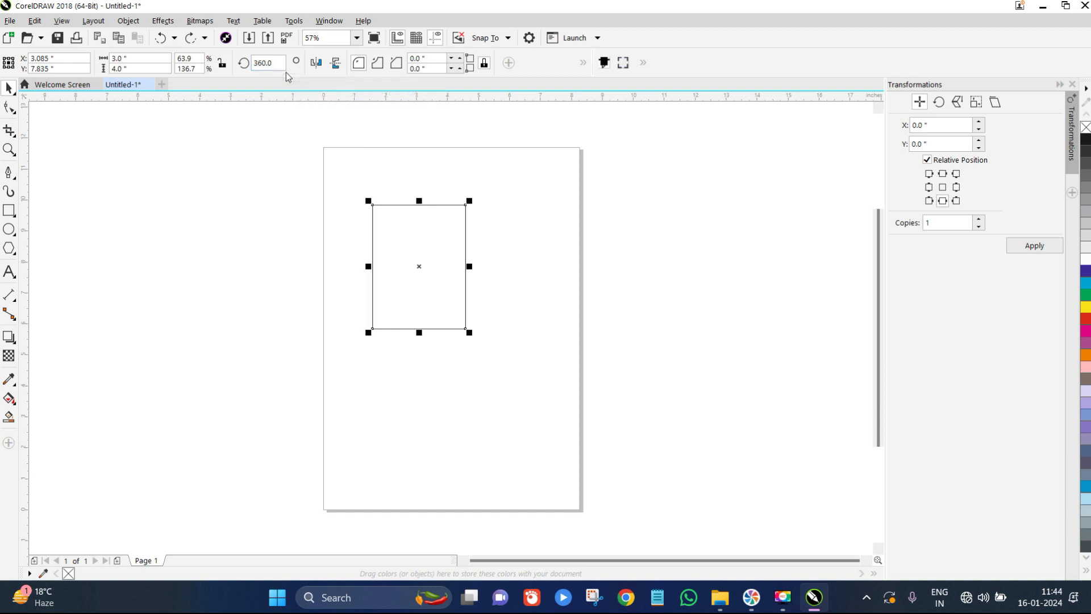
Try rotating the rectangle freehand from its upper-right corner using the rotation handles
left_click(490, 218)
left_click(384, 239)
left_click(421, 266)
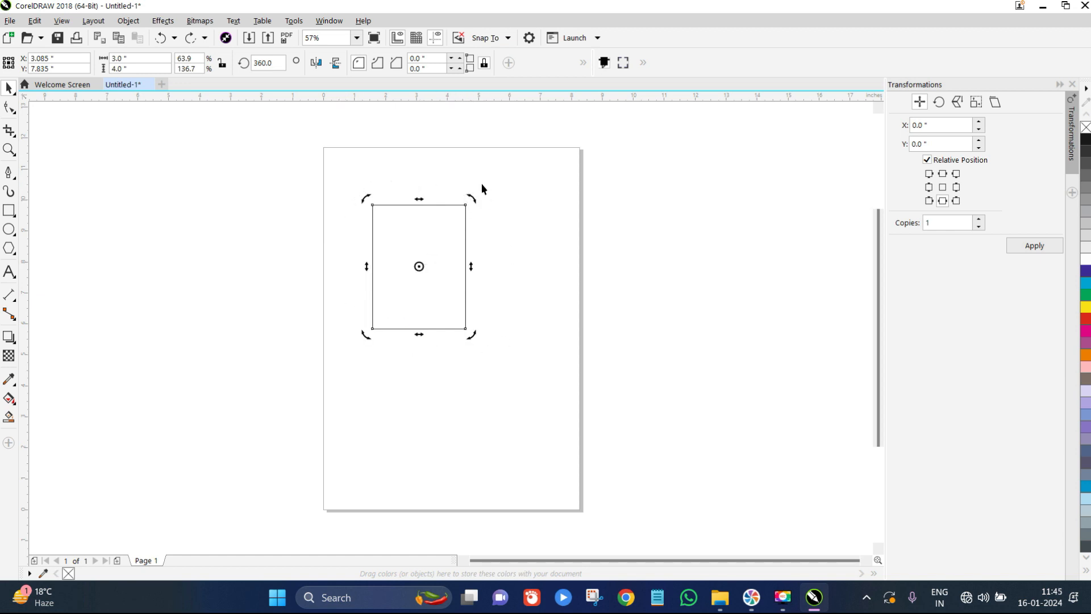
left_click(437, 266)
left_click(419, 268)
left_click_drag(472, 199, 457, 220)
Rotate the rectangle to 90 degrees and undo the rotation
left_click(277, 62)
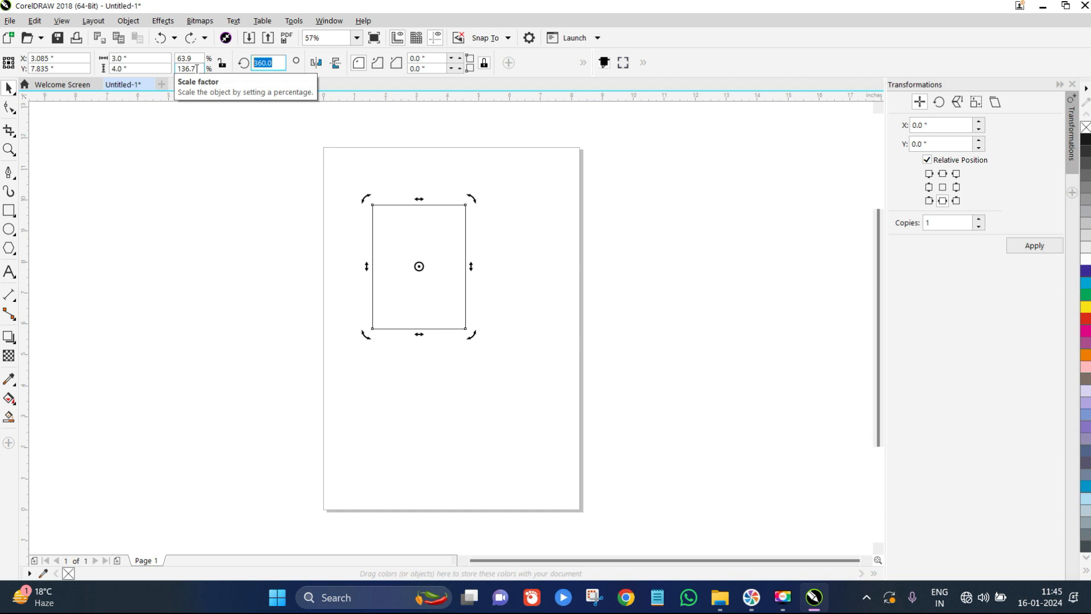
type("90")
key("Return")
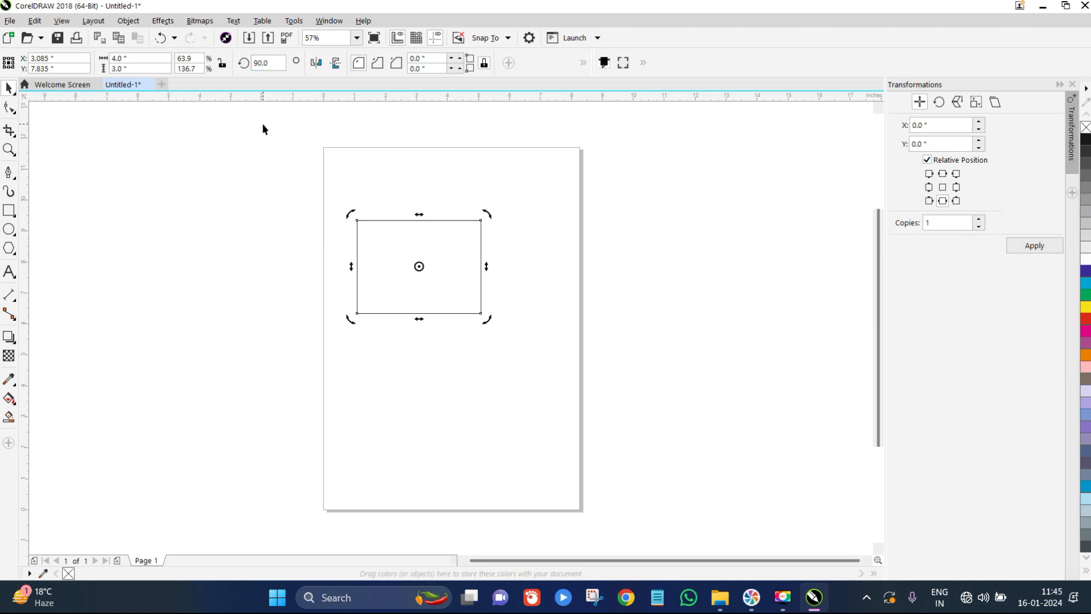
double_click(265, 64)
key("ctrl+z")
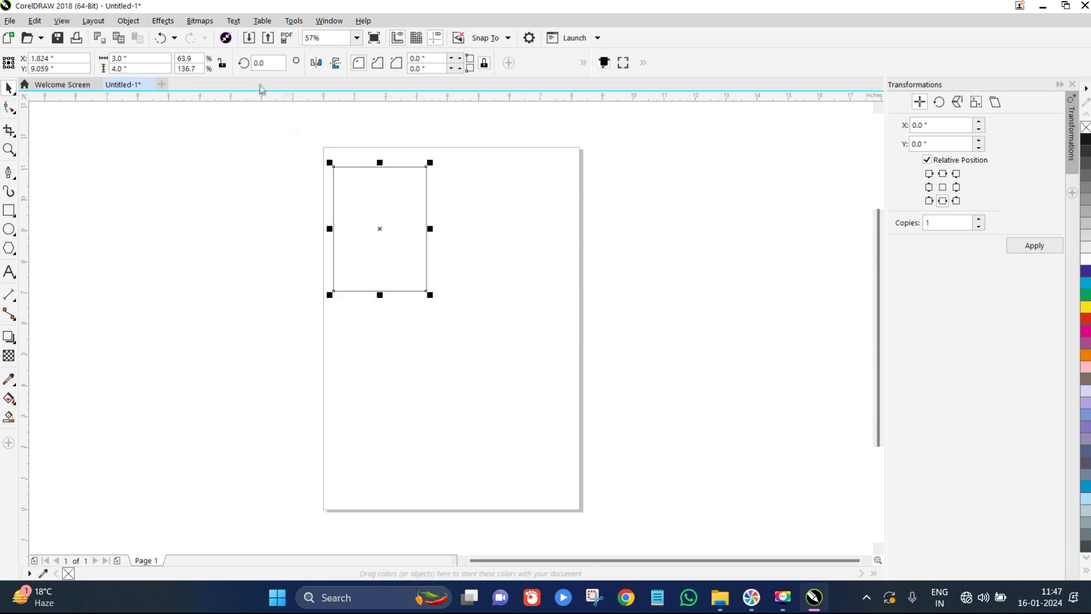
Draw a closed triangle about 2.2 inches wide and 3.2 inches high across the rectangle's right edge with the Pen tool
left_click(261, 62)
left_click(9, 172)
left_click(446, 175)
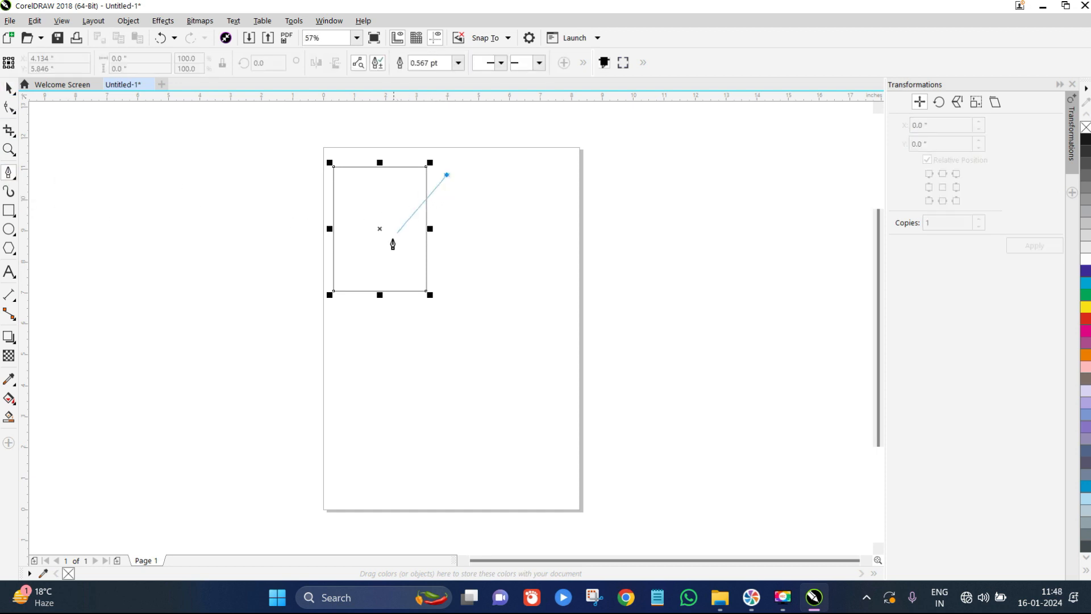
left_click(452, 275)
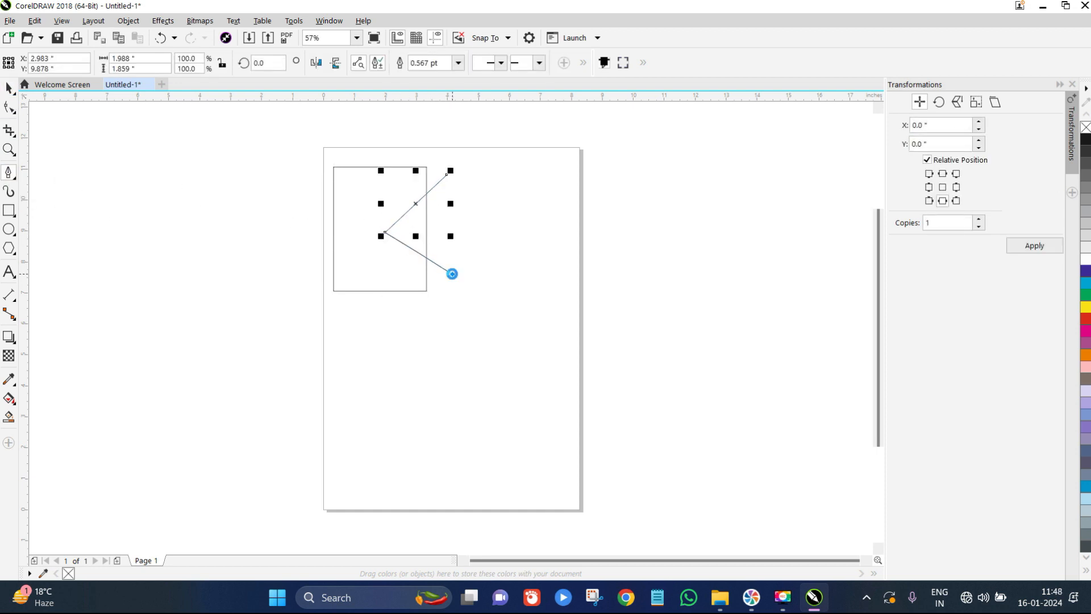
left_click(447, 176)
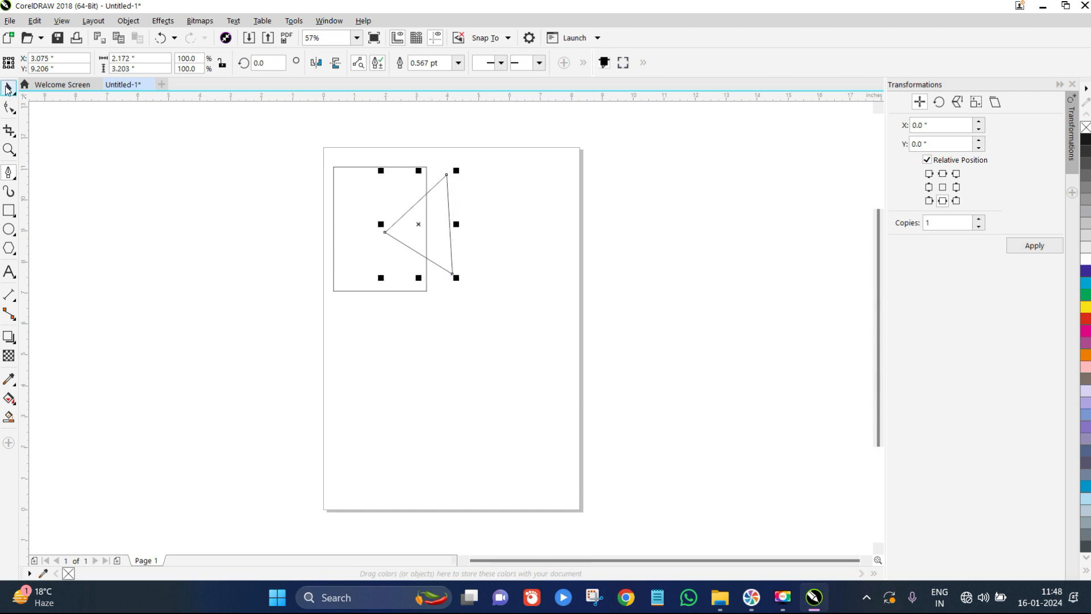
left_click(9, 87)
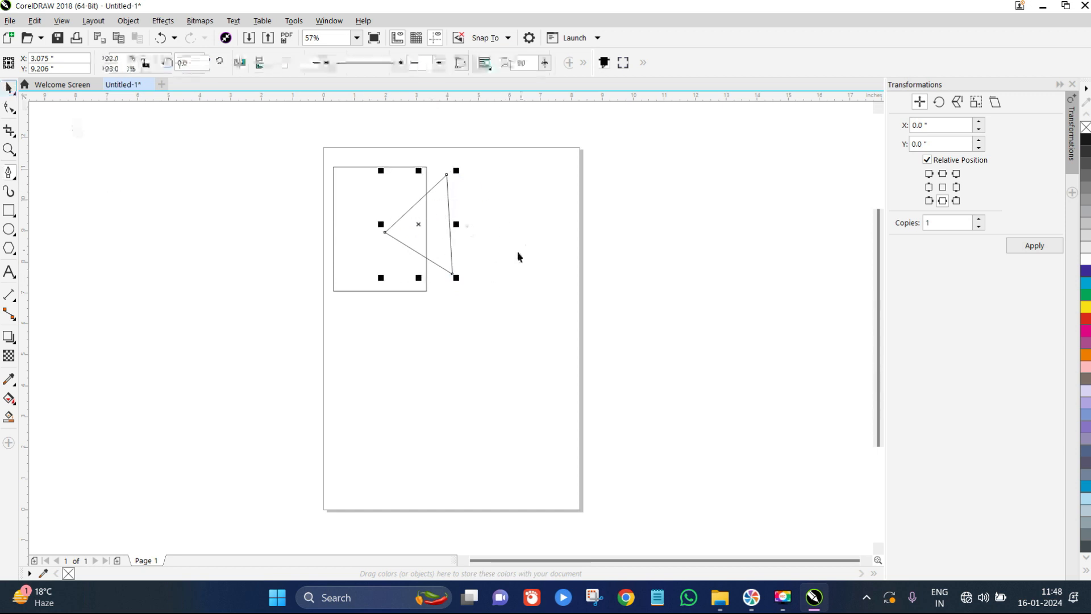
Select the triangle and add the rectangle to the selection, trim the rectangle with the triangle, and deselect both
left_click(360, 206)
left_click(477, 298)
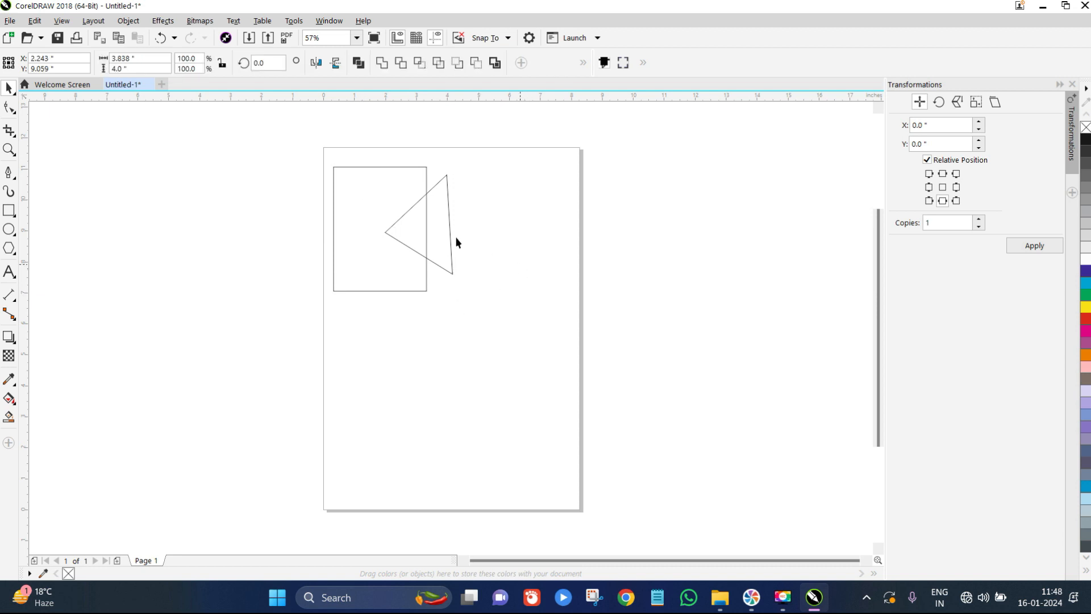
left_click(442, 199)
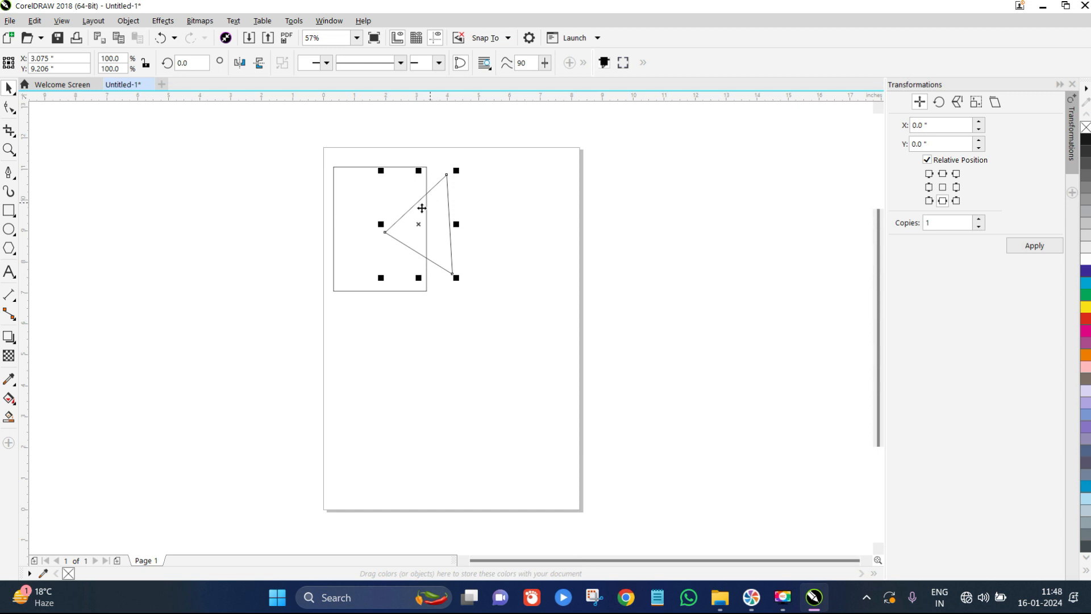
left_click(342, 189, "shift")
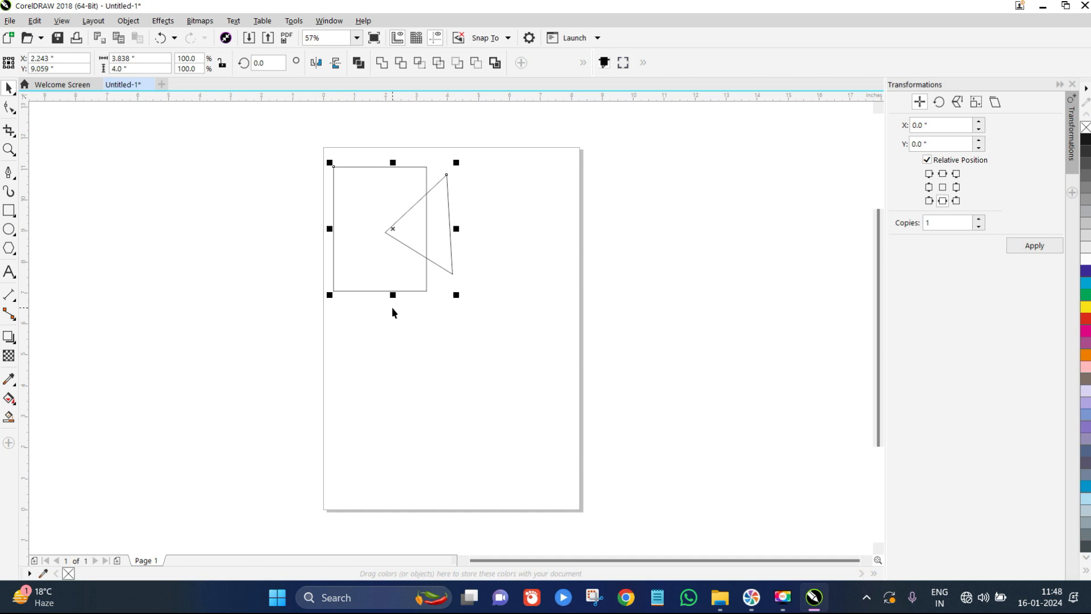
left_click(401, 64)
left_click(513, 217)
Move the triangle out of the notched rectangle to the page's right edge and delete it
left_click(431, 227)
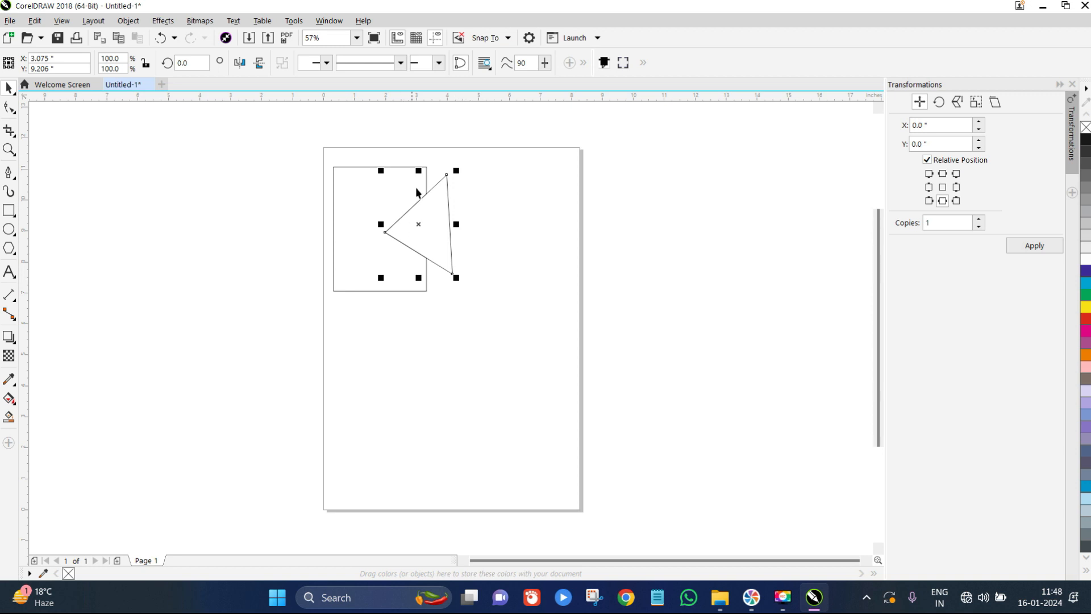
left_click(357, 184)
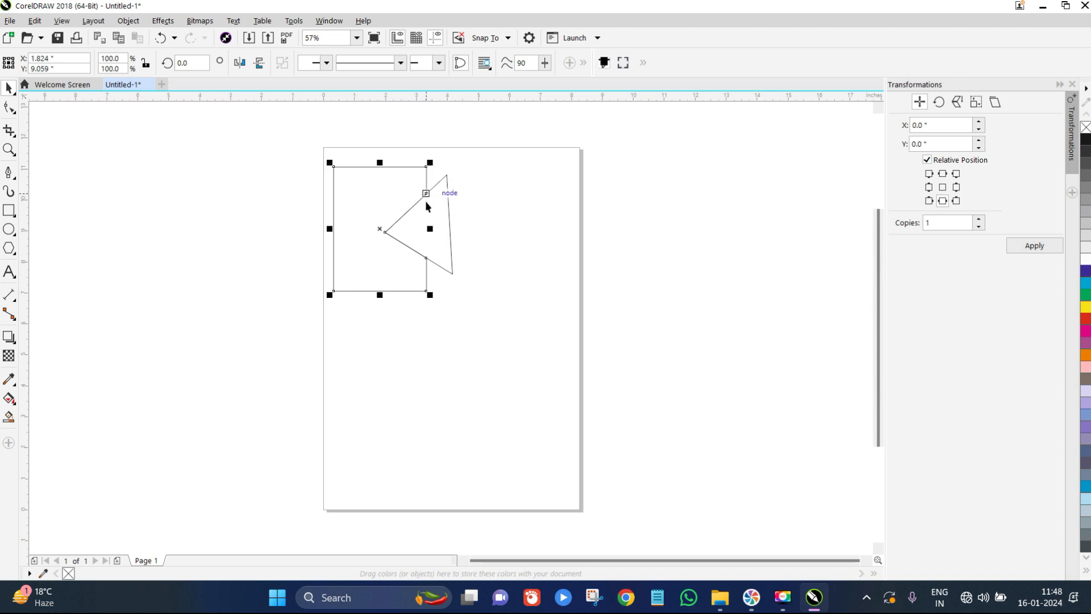
left_click_drag(449, 229, 610, 230)
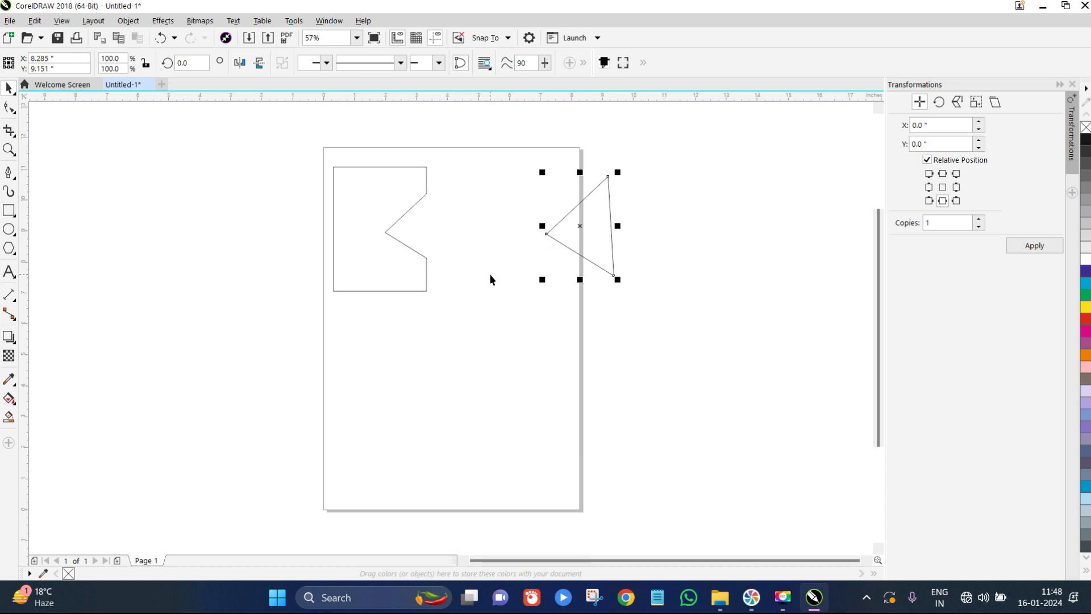
key("Delete")
Mirror the notched rectangle horizontally several times, returning the notch to its right side
left_click(362, 204)
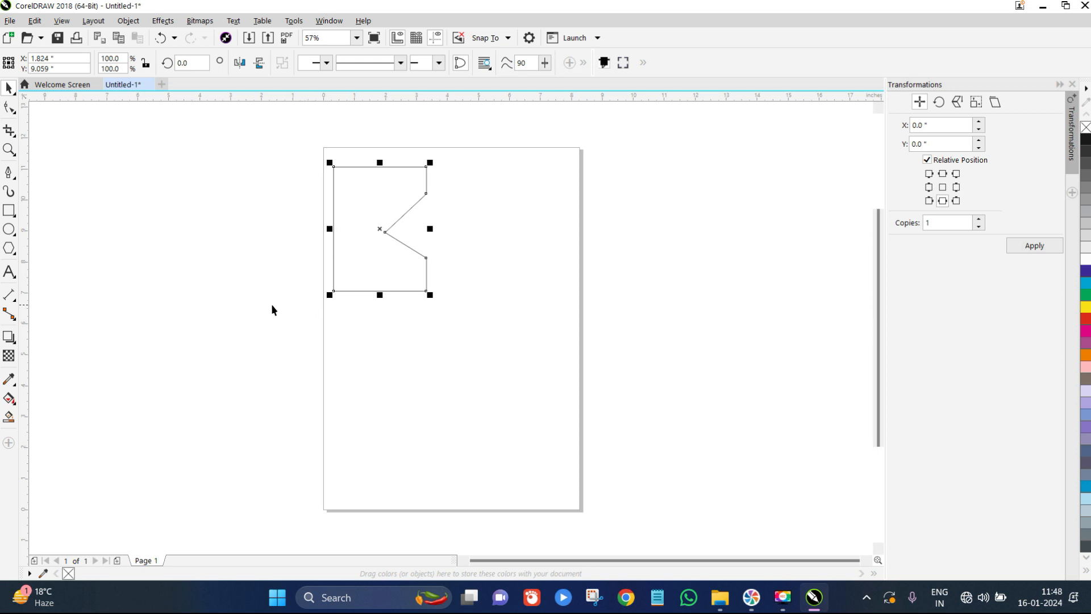
left_click(240, 63)
left_click(240, 64)
left_click(240, 64)
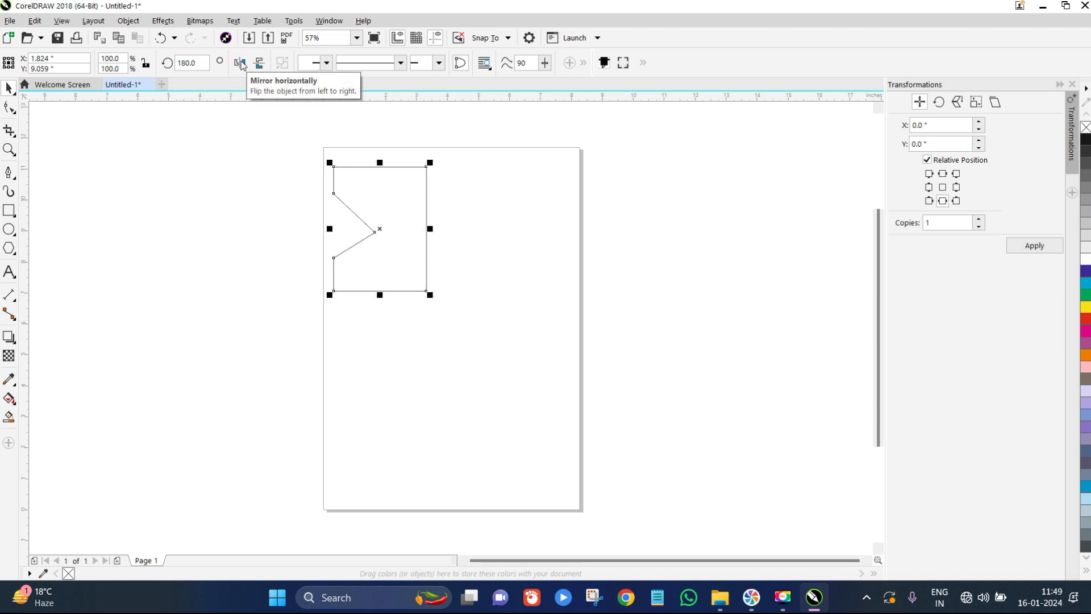
left_click(243, 65)
Mirror the notched rectangle vertically several times, leaving it flipped top to bottom, and deselect it
left_click(261, 64)
left_click(261, 64)
left_click(261, 64)
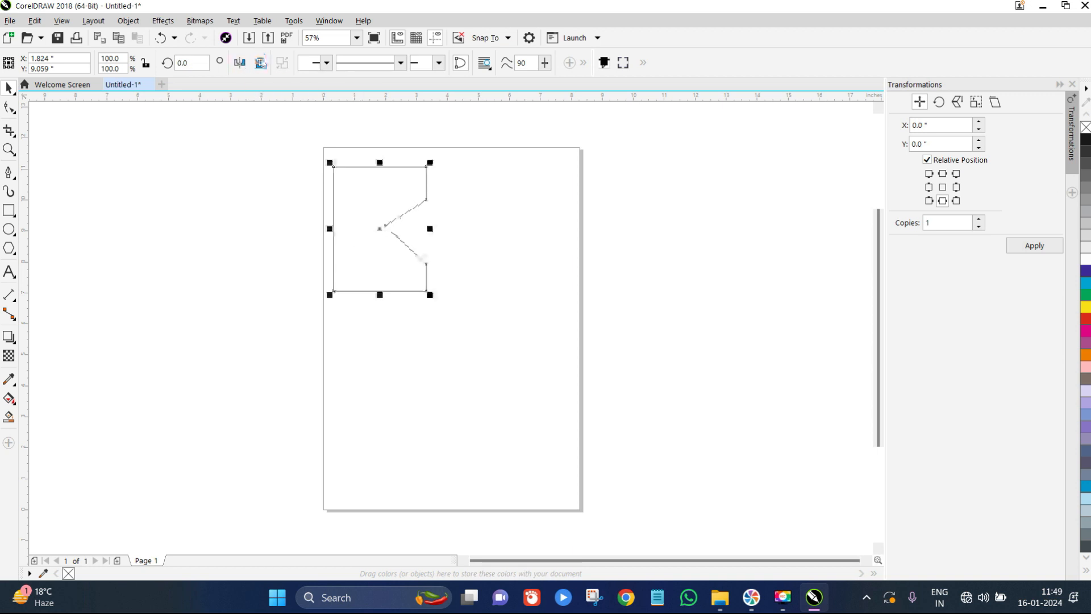
left_click(262, 64)
left_click(261, 63)
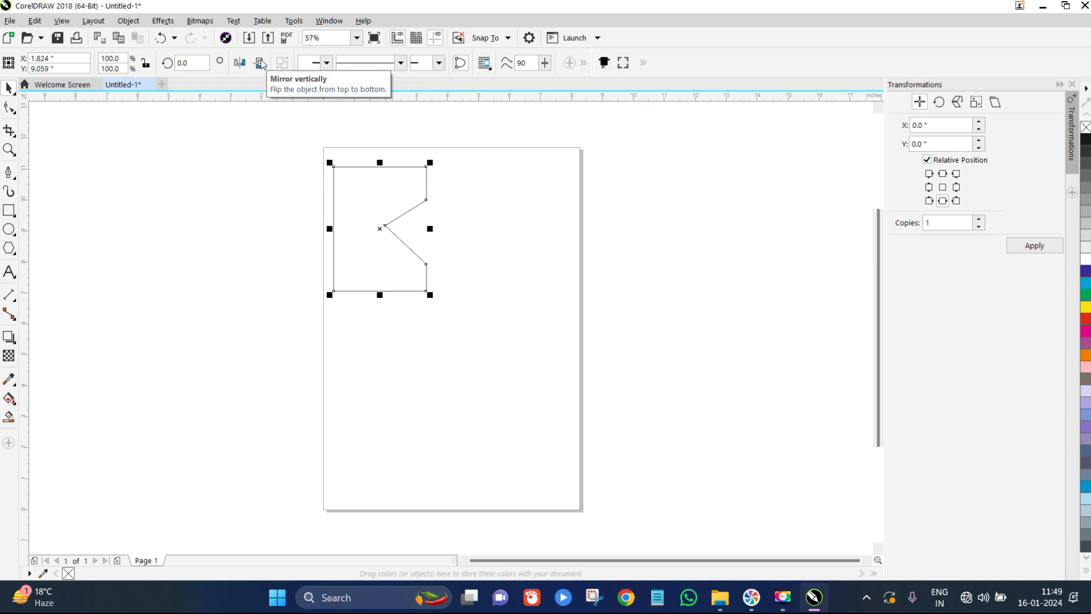
left_click(516, 217)
Copy the notched rectangle about 3.3 inches to the right and mirror the copy horizontally so the notches face each other
left_click(383, 224)
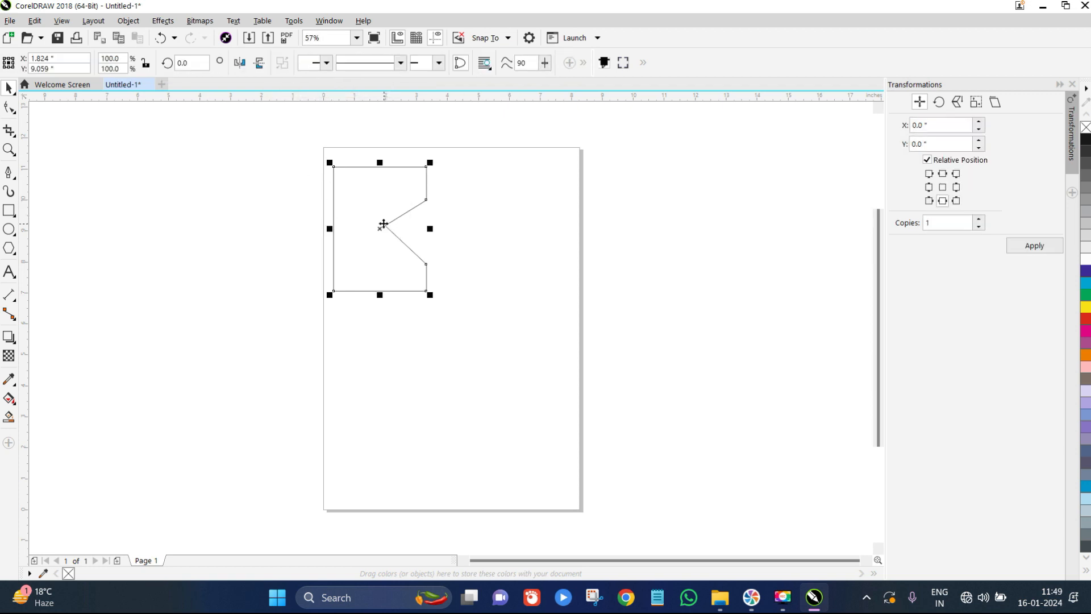
left_click_drag(333, 231, 465, 224)
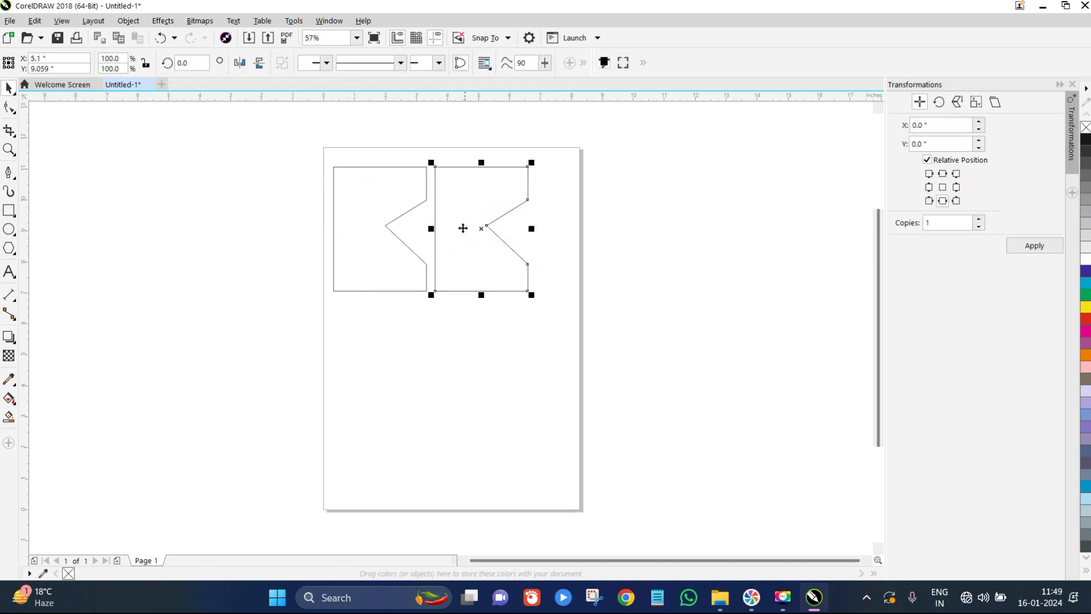
left_click(239, 63)
left_click_drag(499, 195, 494, 200)
key("ctrl+z")
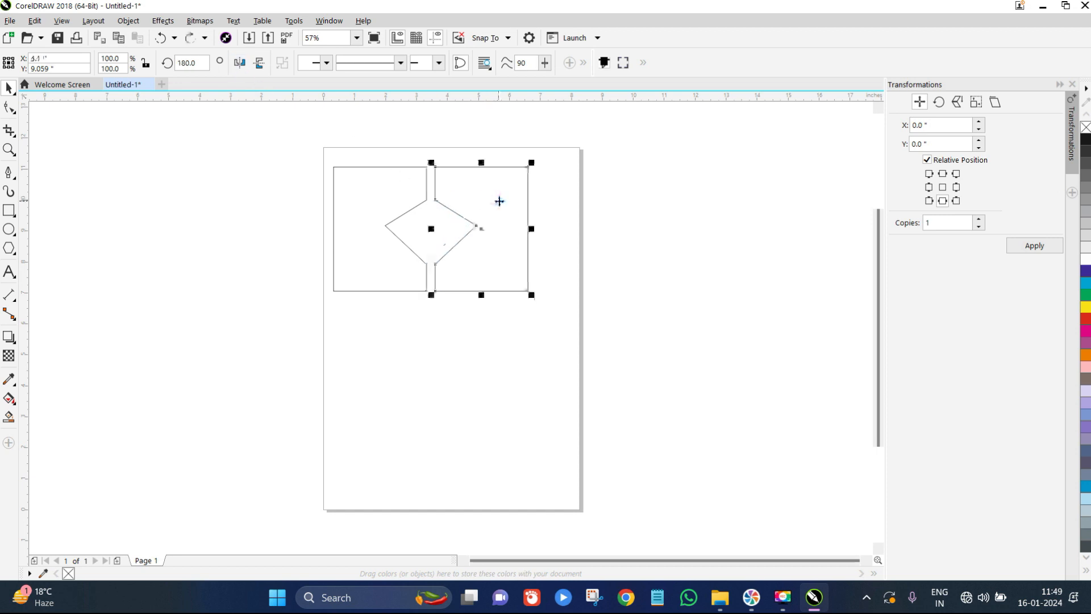
Select both notched shapes and place a copy of the pair about 5.2 inches below them
left_click(602, 199)
left_click_drag(541, 140, 309, 314)
left_click_drag(479, 225, 495, 365)
right_click(496, 365)
Mirror only the right-hand shape of the lower pair vertically
left_click(601, 346)
left_click(468, 384)
left_click(259, 64)
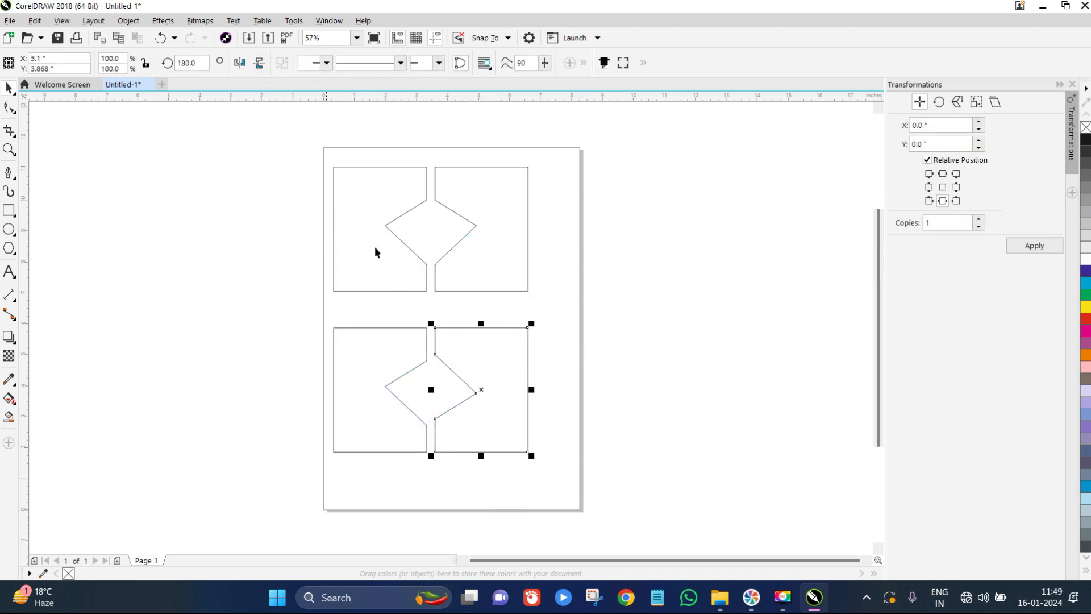
Undo the copies, the mirroring and the triangle trim back to the separate rectangle and triangle
left_click(641, 376)
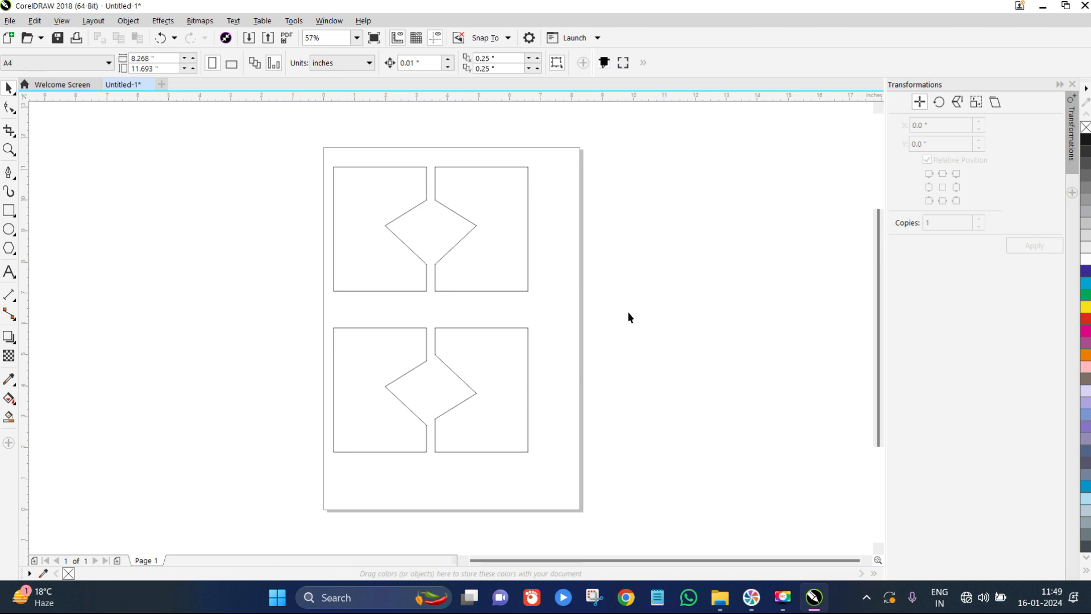
left_click_drag(261, 463, 254, 470)
key("ctrl+z")
key("ctrl+z")
key("ctrl+z")
key("ctrl+z")
key("ctrl+z")
key("ctrl+z")
key("ctrl+z")
key("ctrl+z")
key("ctrl+z")
key("ctrl+z")
key("ctrl+z")
key("ctrl+z")
key("ctrl+z")
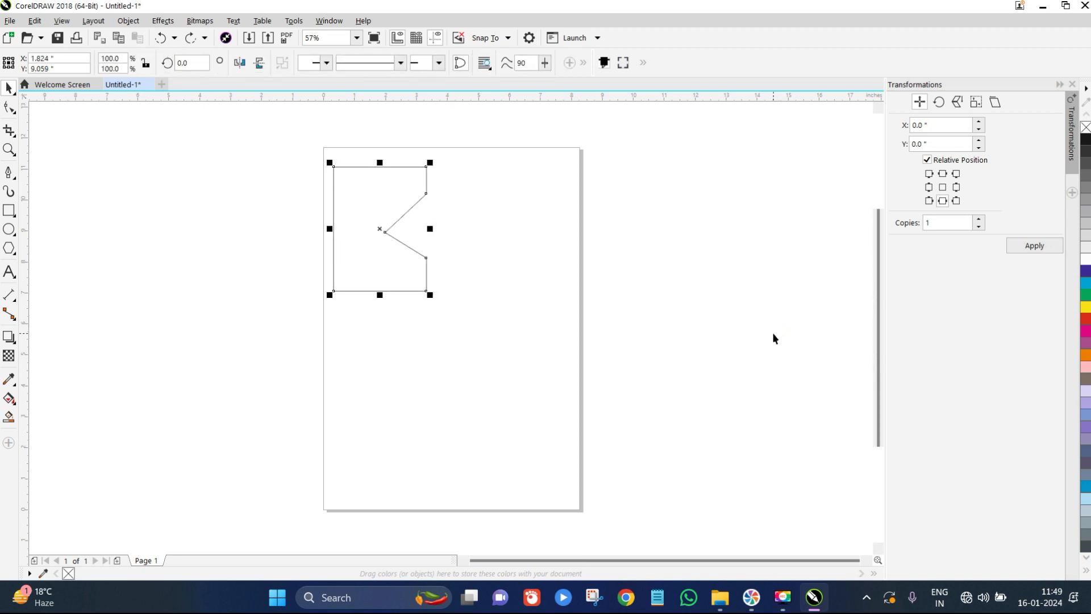
key("ctrl+z")
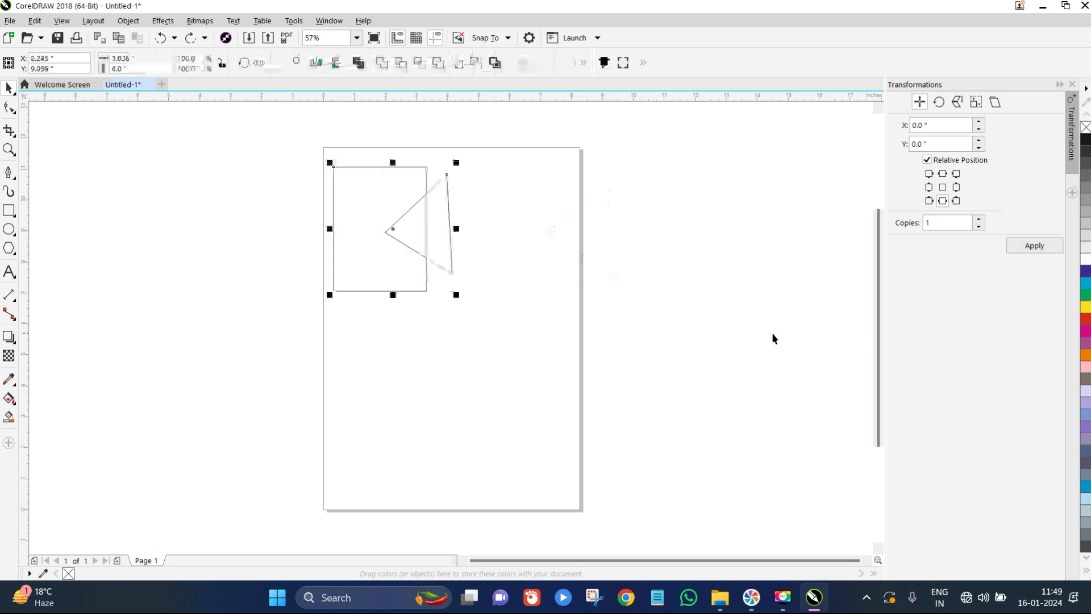
Move only the triangle off the page beside the rectangle and delete it
left_click(509, 236)
left_click_drag(439, 208, 669, 209)
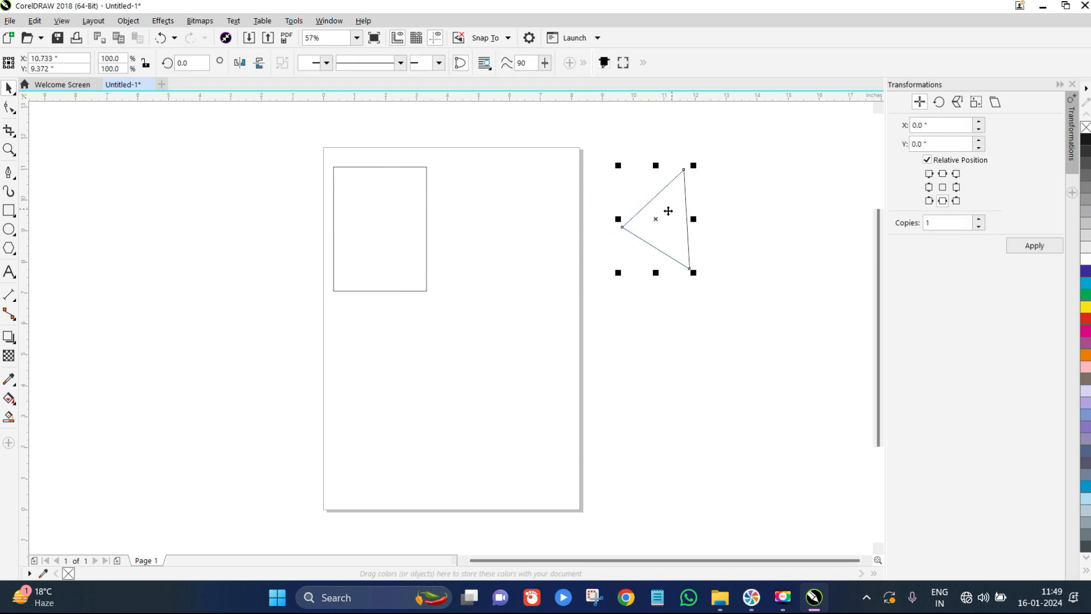
key("Delete")
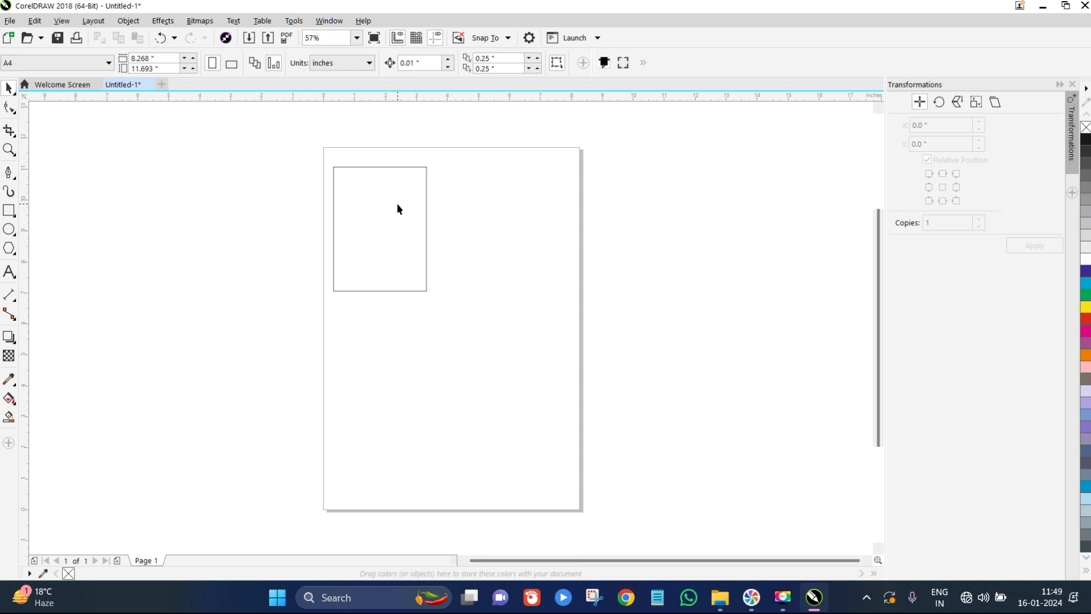
Place a copy of the rectangle about 3.6 inches to its right, level with the original
left_click(397, 203)
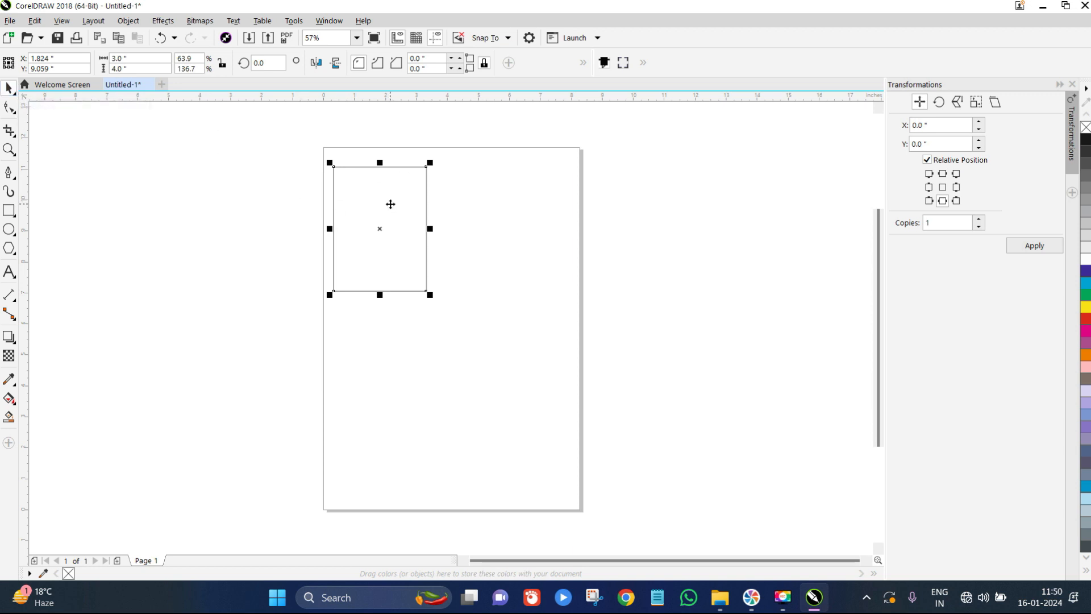
left_click_drag(372, 204, 486, 221)
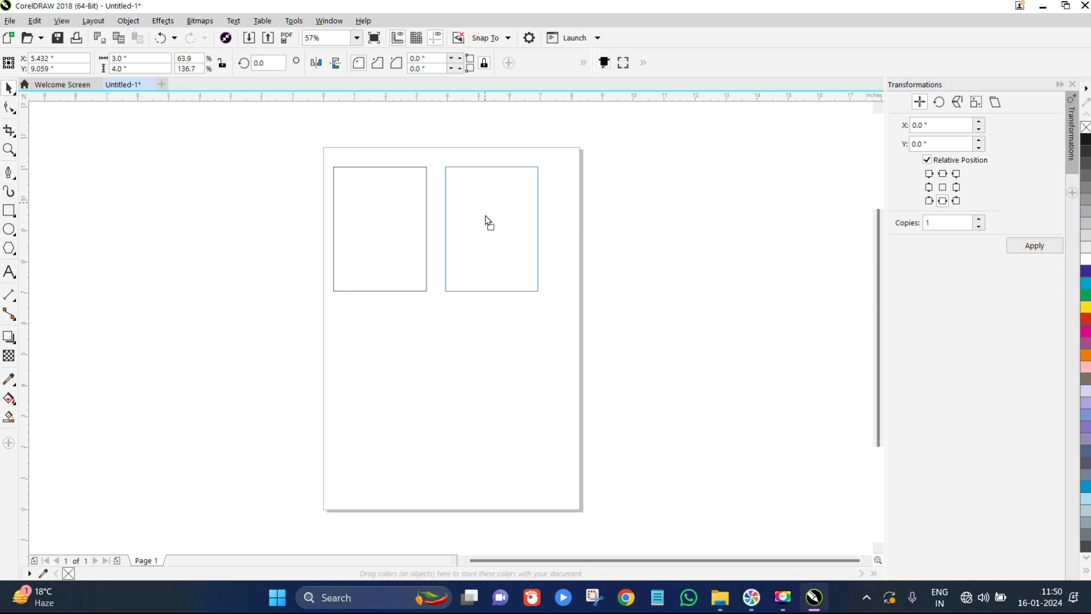
left_click_drag(486, 216, 486, 216)
left_click_drag(485, 217, 484, 218)
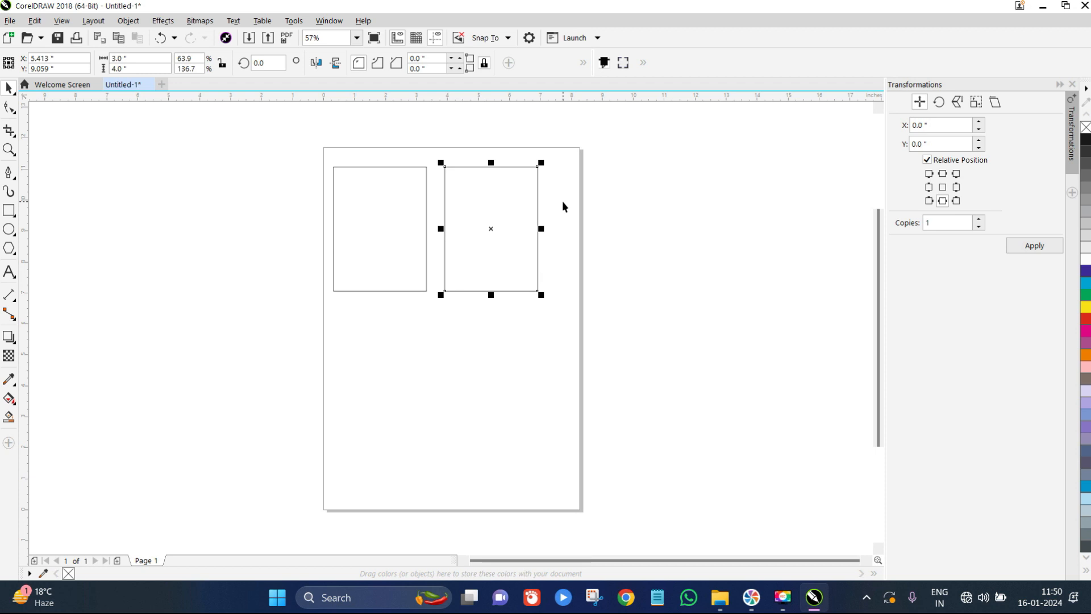
Try moving the original rectangle about 5.5 inches down, undo the move, and try placing it below the upper pair again
left_click(632, 373)
left_click(393, 215)
left_click_drag(394, 215, 396, 391)
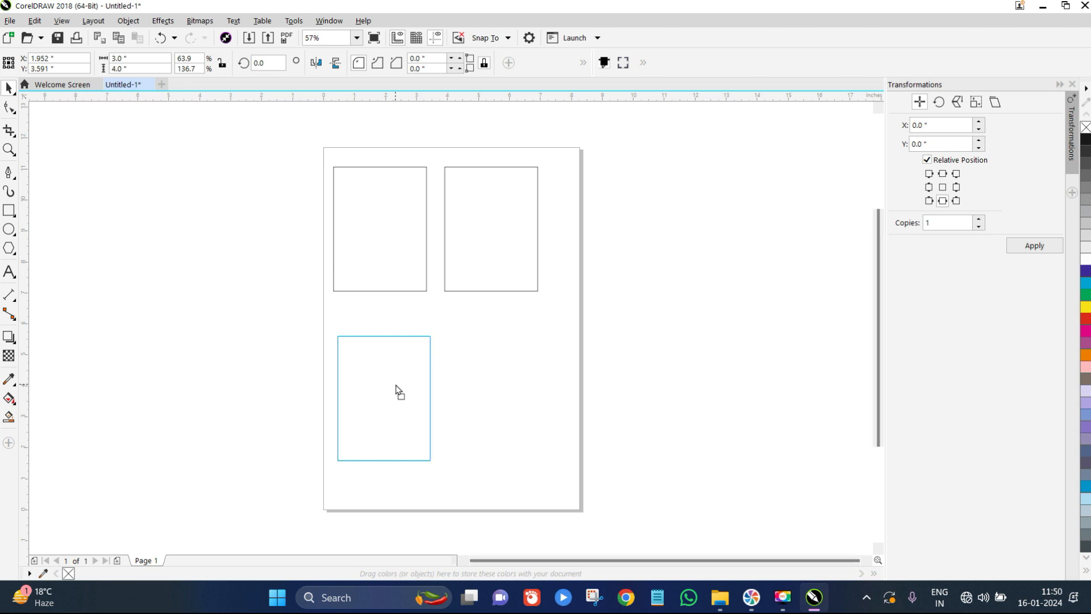
left_click_drag(396, 385, 395, 385)
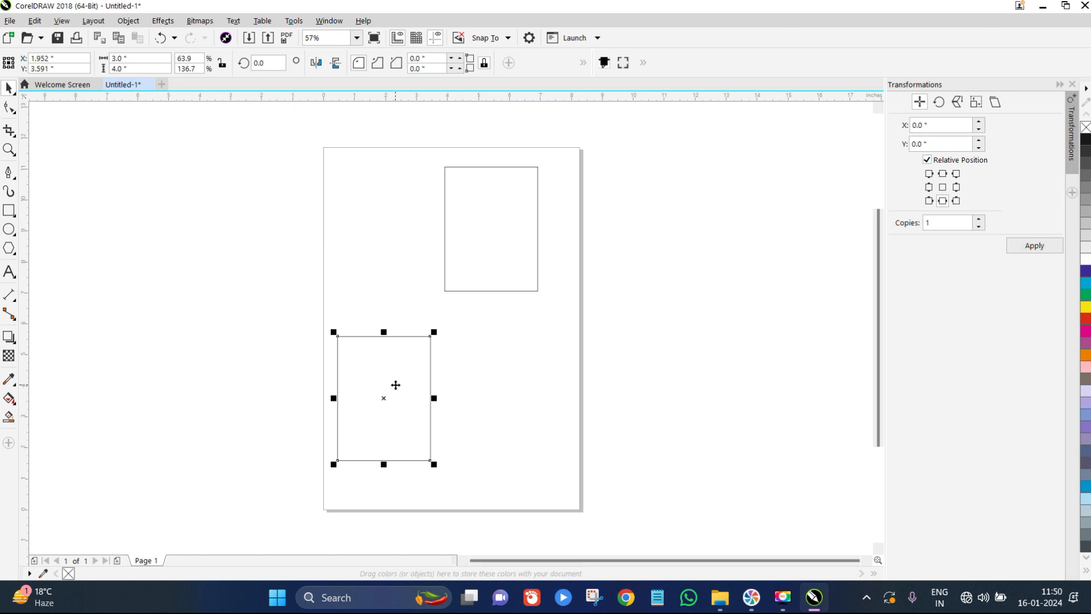
key("ctrl+z")
left_click_drag(384, 227, 397, 379)
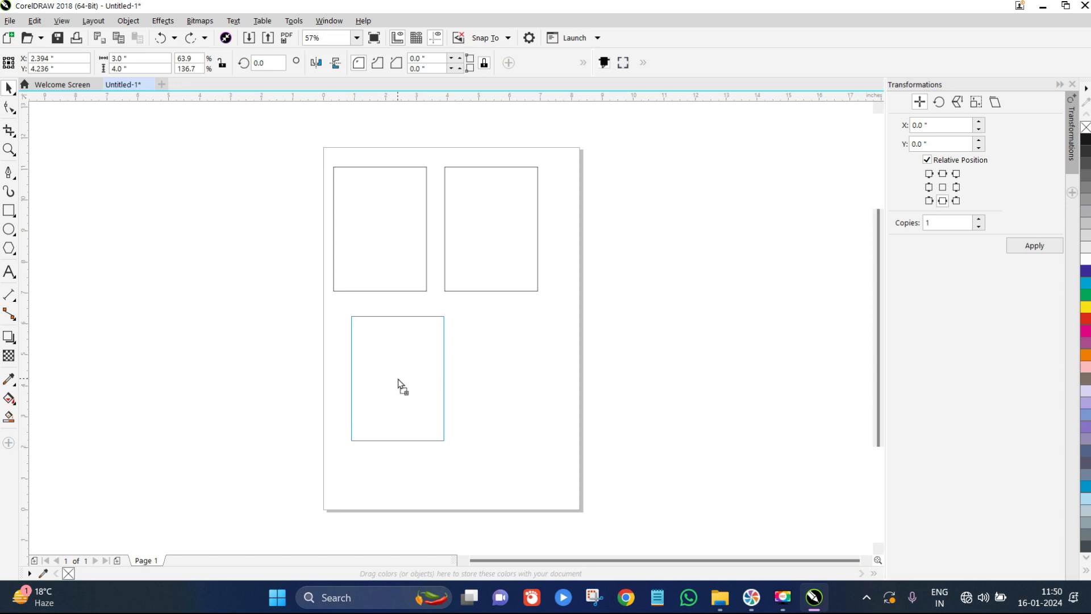
left_click_drag(398, 379, 395, 374)
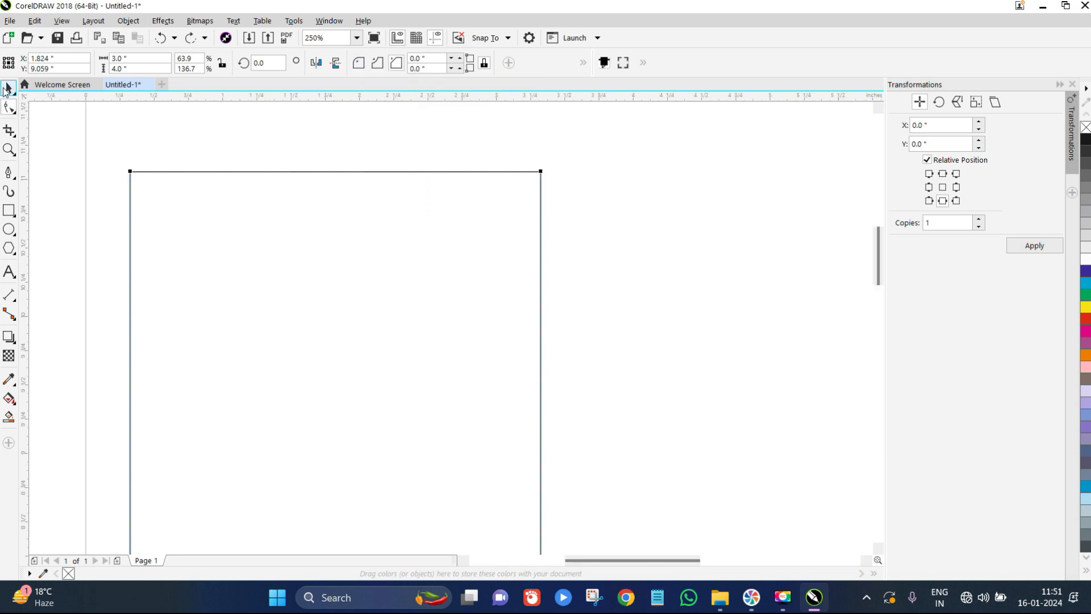
Round all the rectangle's corners to a radius of about 0.39 inches with the Shape tool and undo the rounding
left_click(9, 88)
left_click(652, 199)
left_click(351, 228)
scroll(475, 180, "down", 3)
scroll(451, 171, "up", 3)
left_click(359, 63)
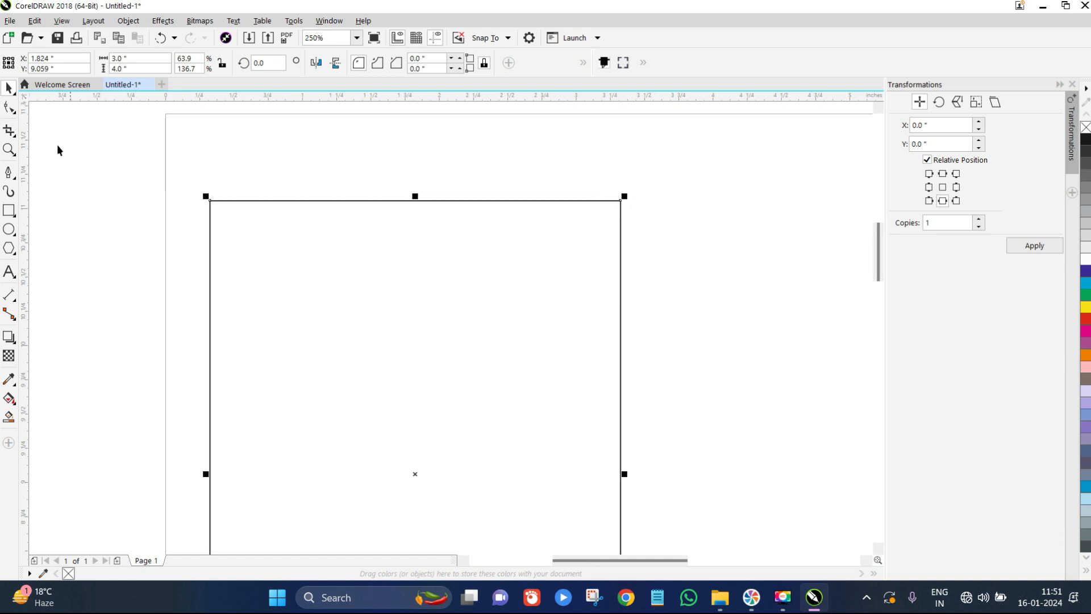
left_click(9, 107)
left_click_drag(620, 202, 625, 254)
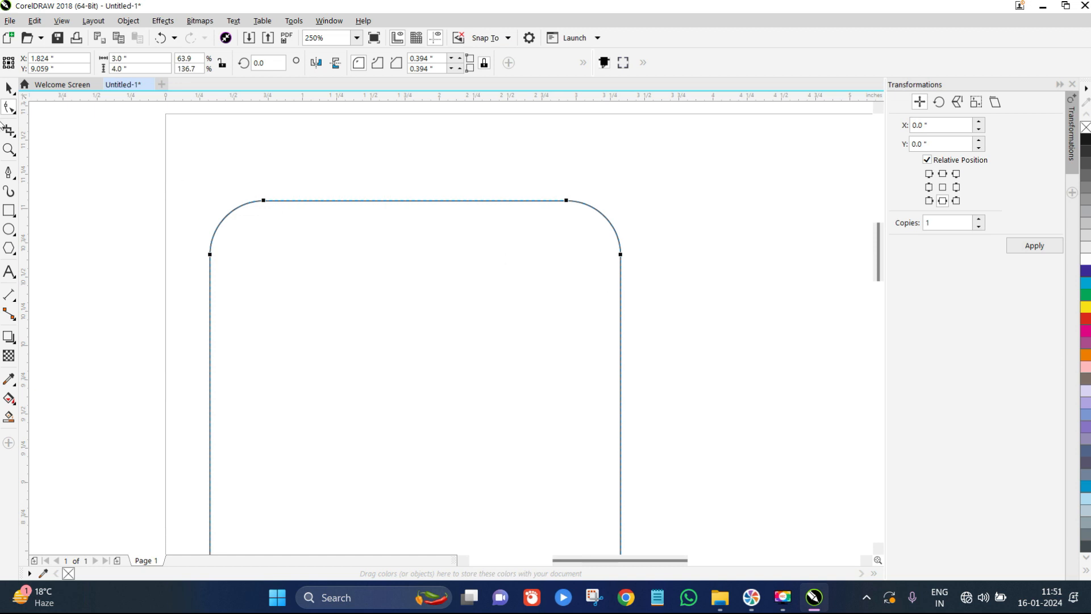
key("ctrl+z")
left_click(8, 87)
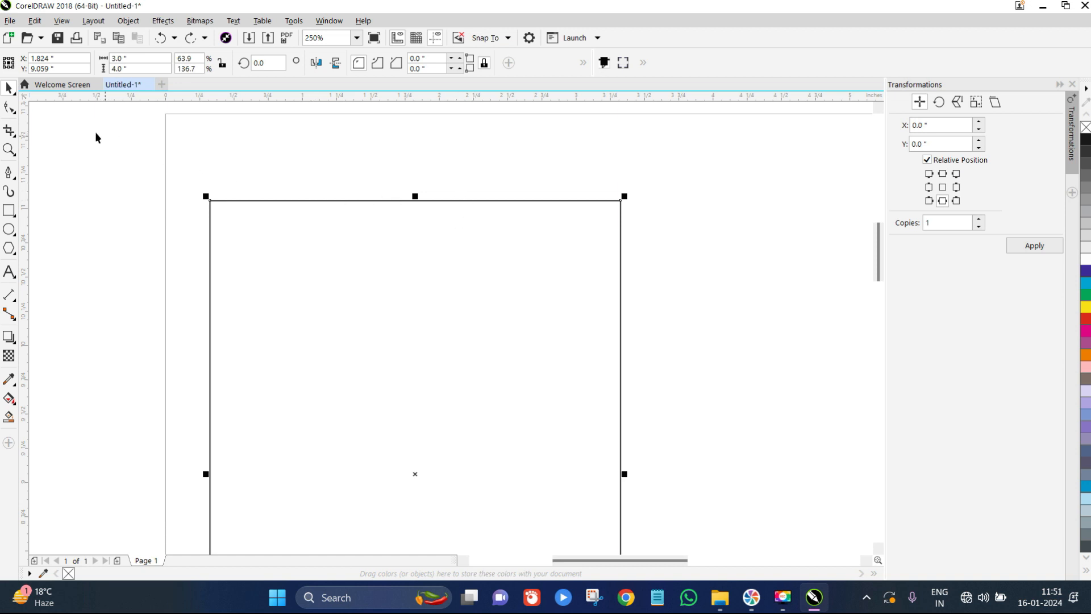
Round only the rectangle's top-right corner, undo it, and try rounding again after picking the top-left corner node
left_click(8, 107)
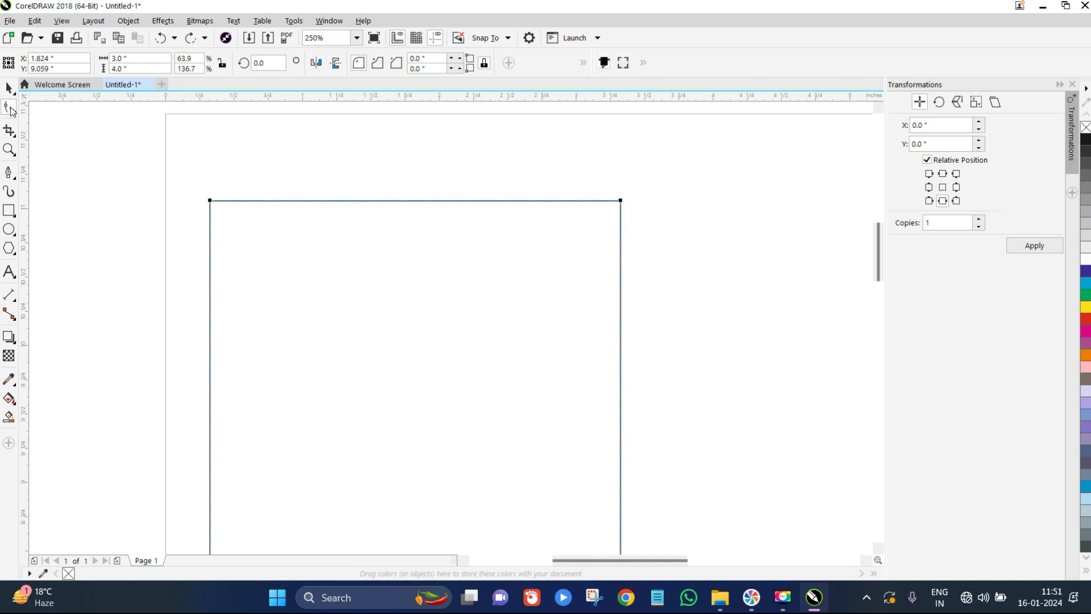
left_click(621, 200)
scroll(375, 168, "down", 2)
scroll(326, 319, "up", 2)
scroll(673, 325, "down", 2)
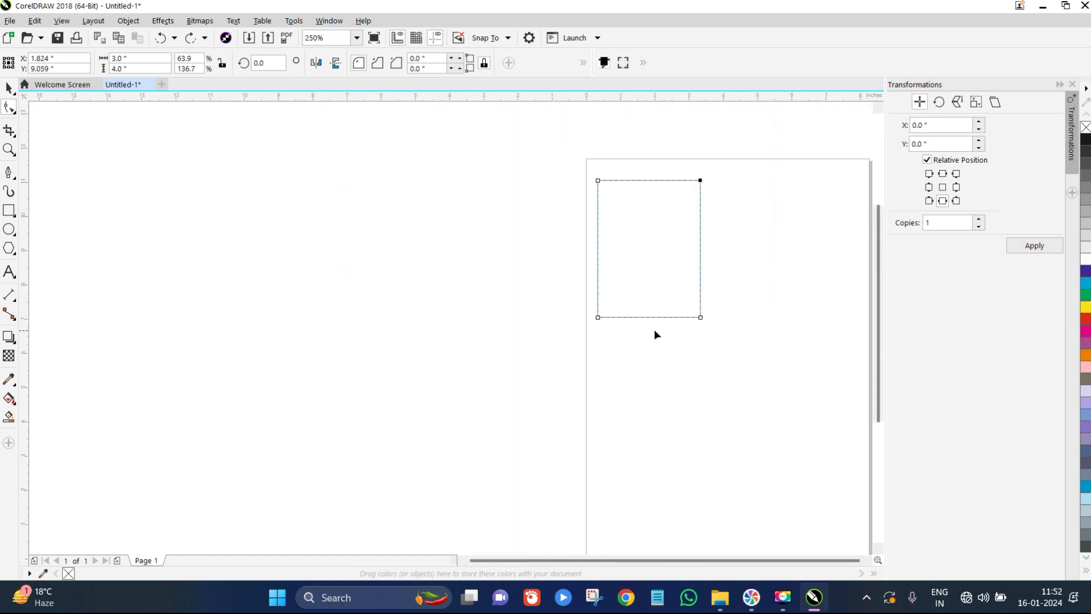
scroll(693, 195, "up", 1)
left_click_drag(709, 166, 708, 195)
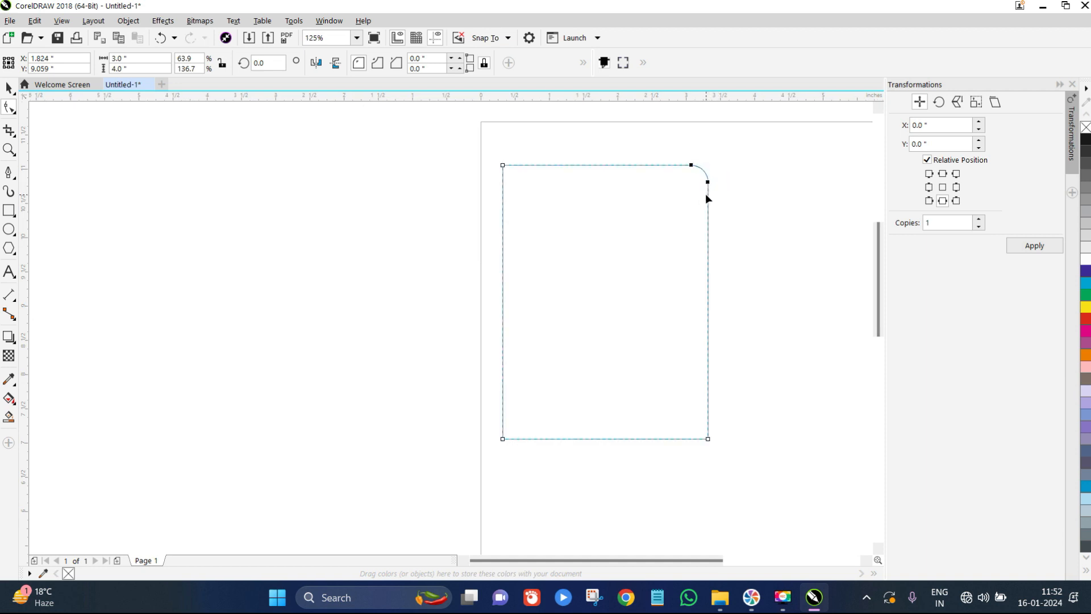
key("ctrl+z")
left_click(502, 165)
left_click_drag(707, 165, 707, 192)
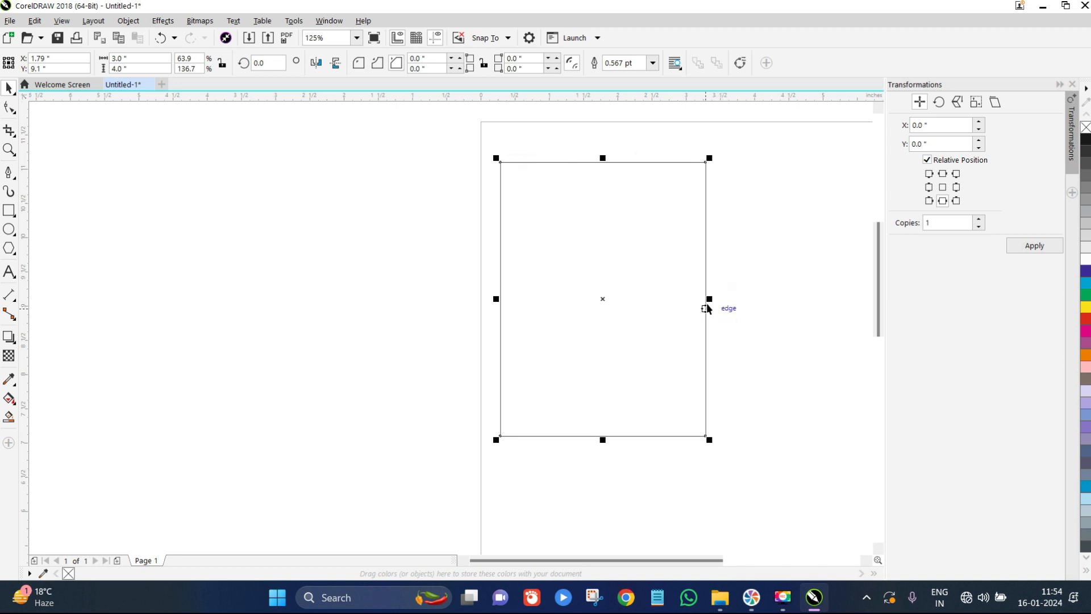
Try a 10.0 pt outline on the rectangle and set its outline width to 1.0 pt
left_click(653, 63)
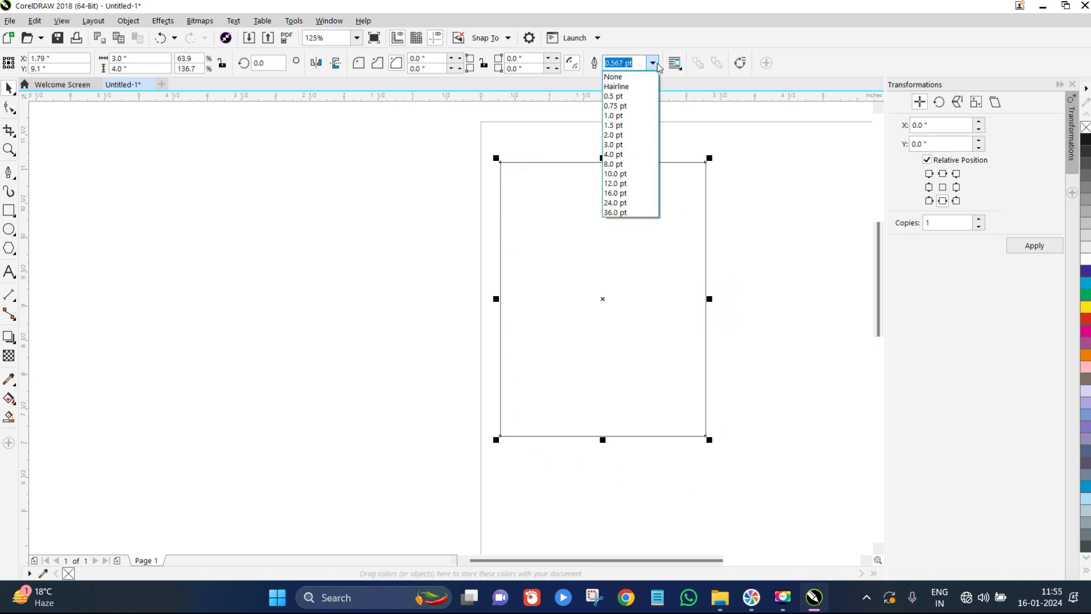
left_click(646, 181)
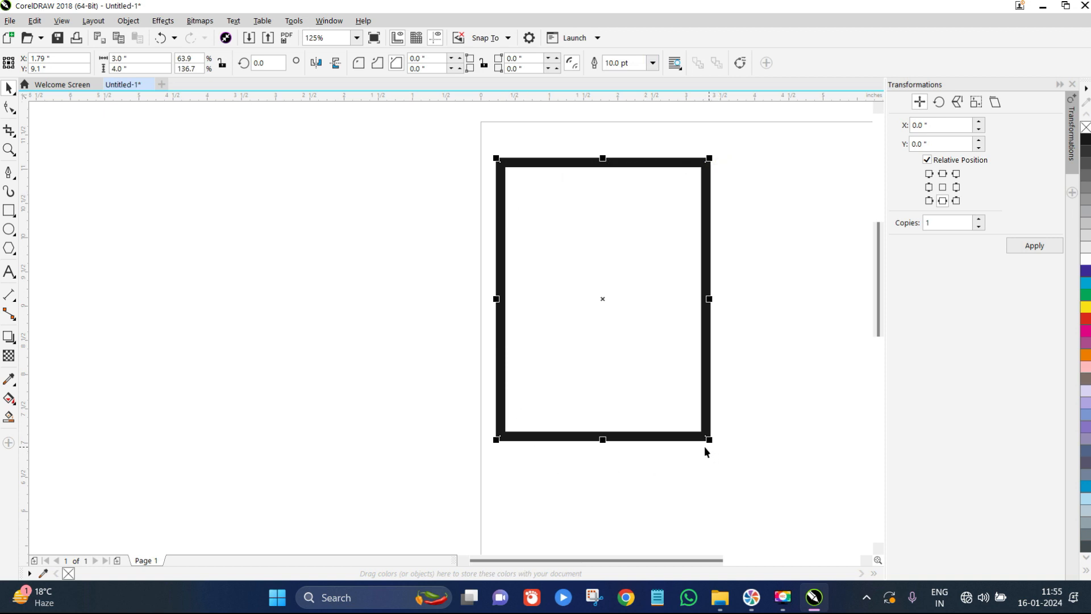
left_click(652, 63)
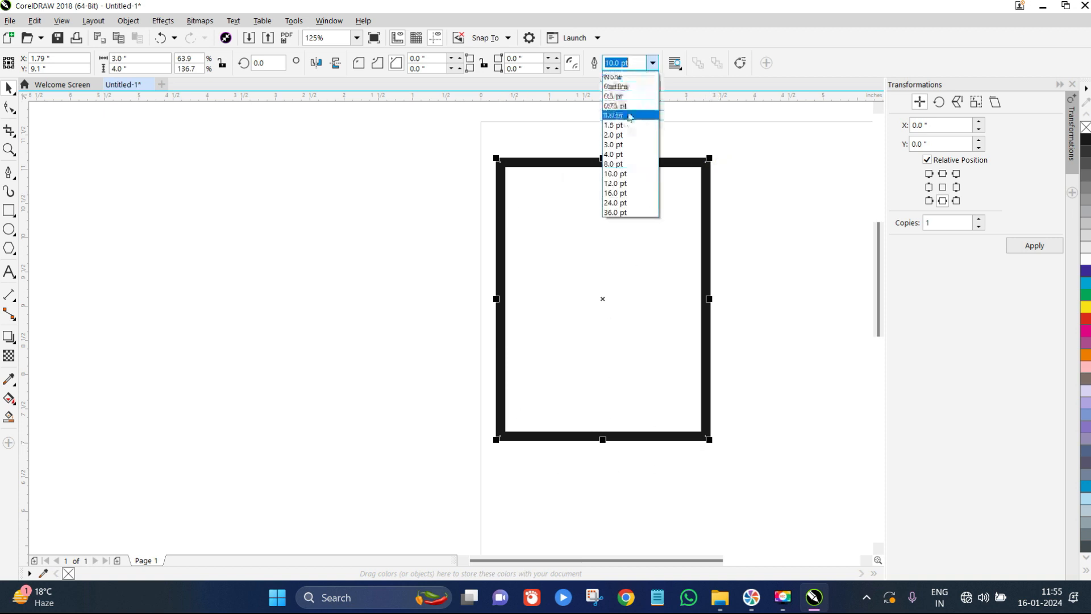
left_click(628, 112)
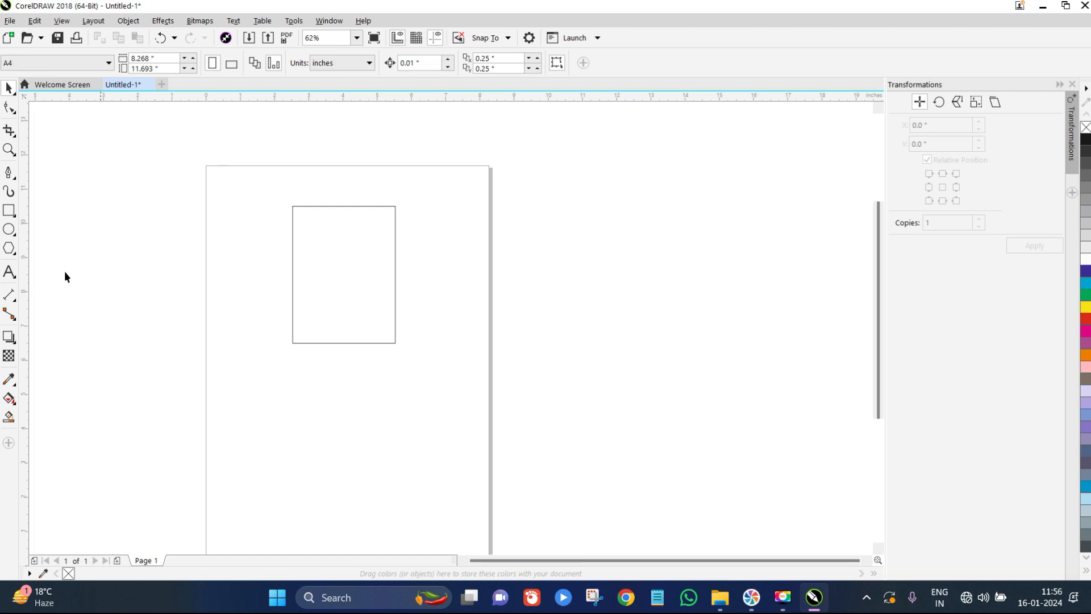
Draw an ellipse about 0.98 by 0.82 inches inside the upper-left part of the rectangle
left_click(9, 230)
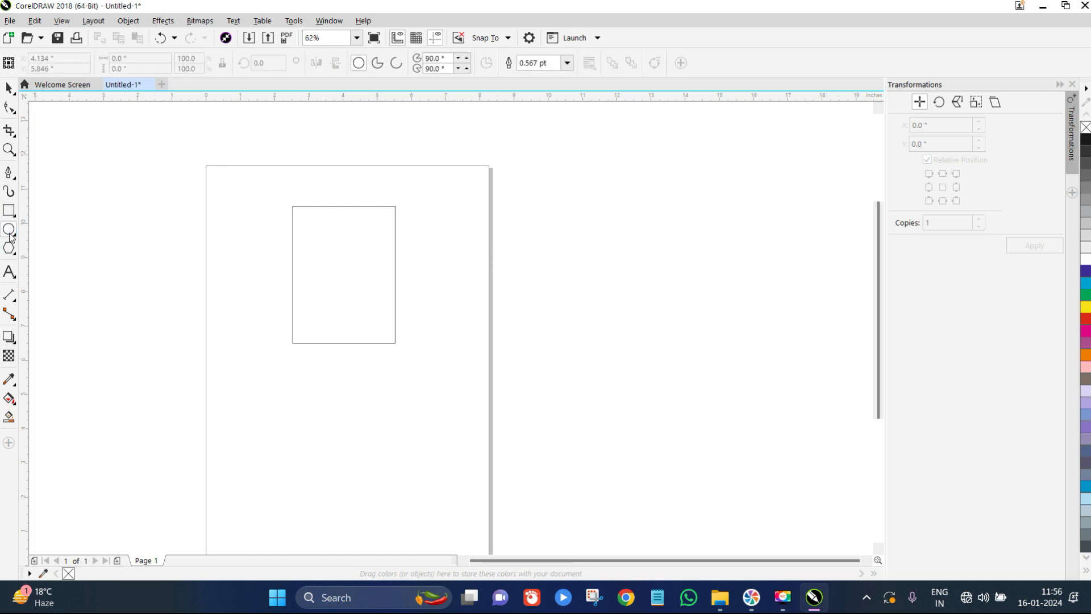
scroll(333, 245, "up", 2)
left_click_drag(271, 205, 340, 265)
scroll(269, 242, "up", 2)
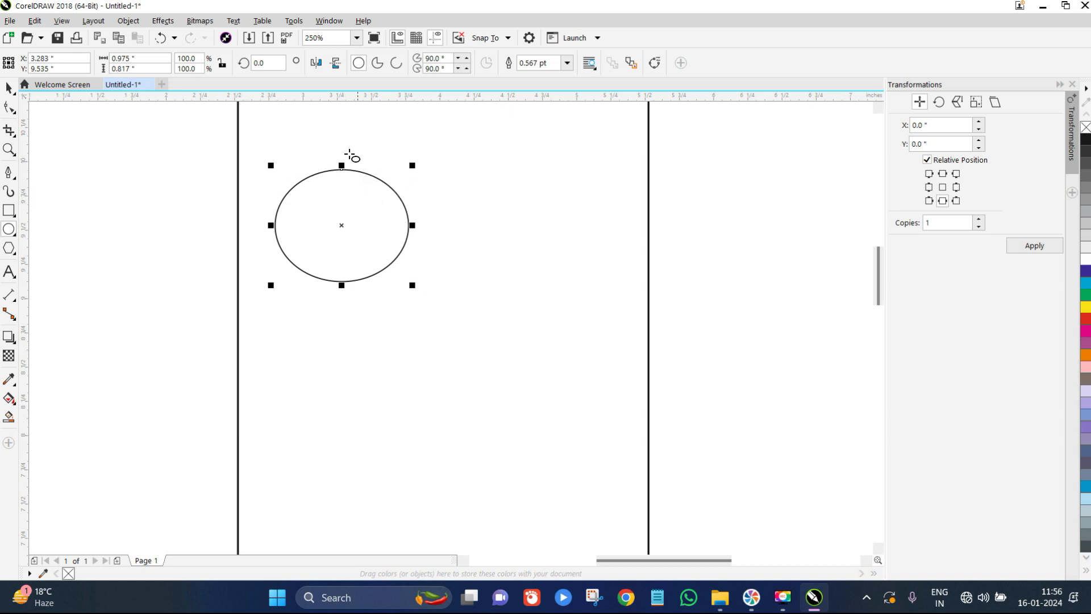
Set the ellipse's width and height to 1 inch each to make it a circle
double_click(139, 58)
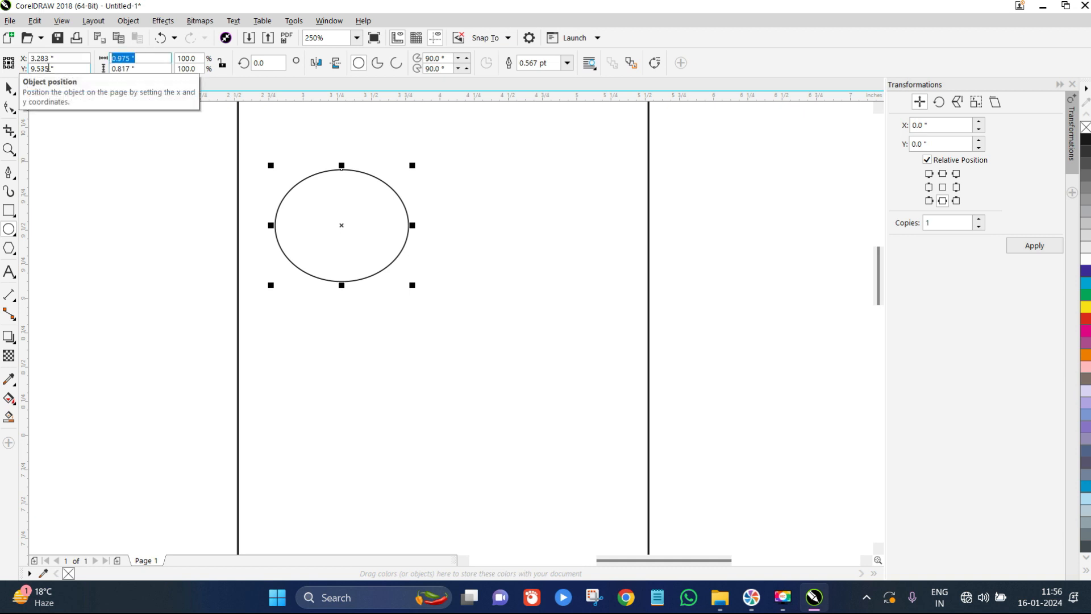
type("1")
key("Tab")
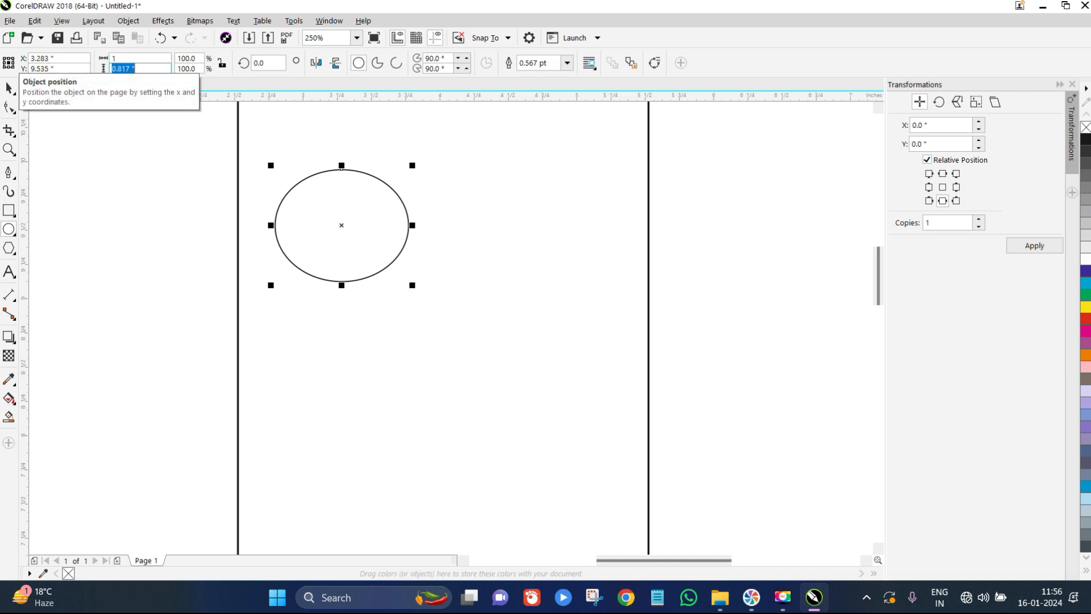
type("1")
key("Return")
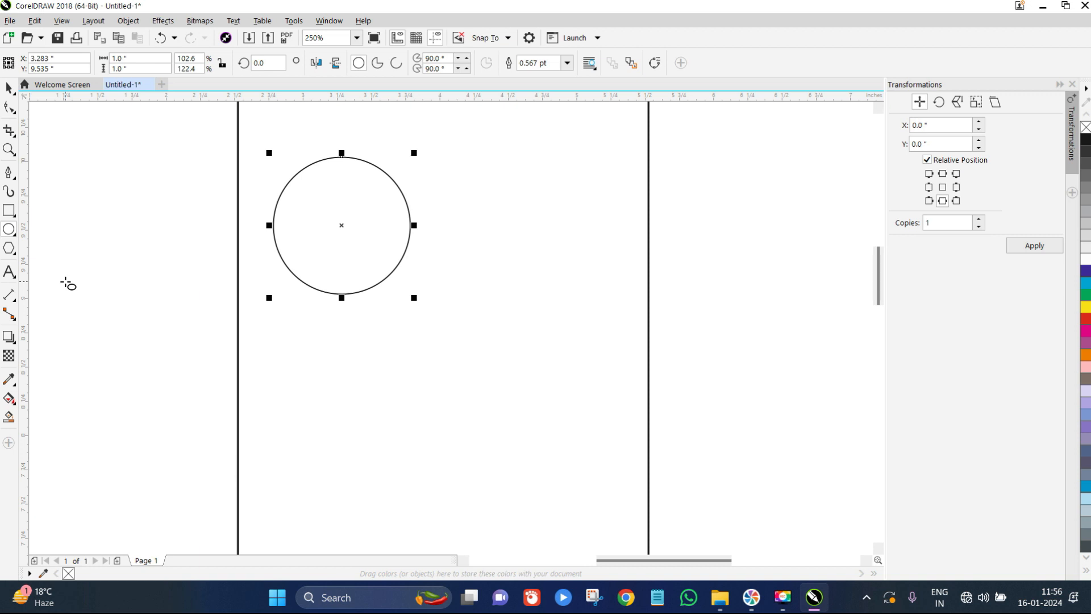
Draw another ellipse below and to the right of the circle and delete it
key("ctrl+z")
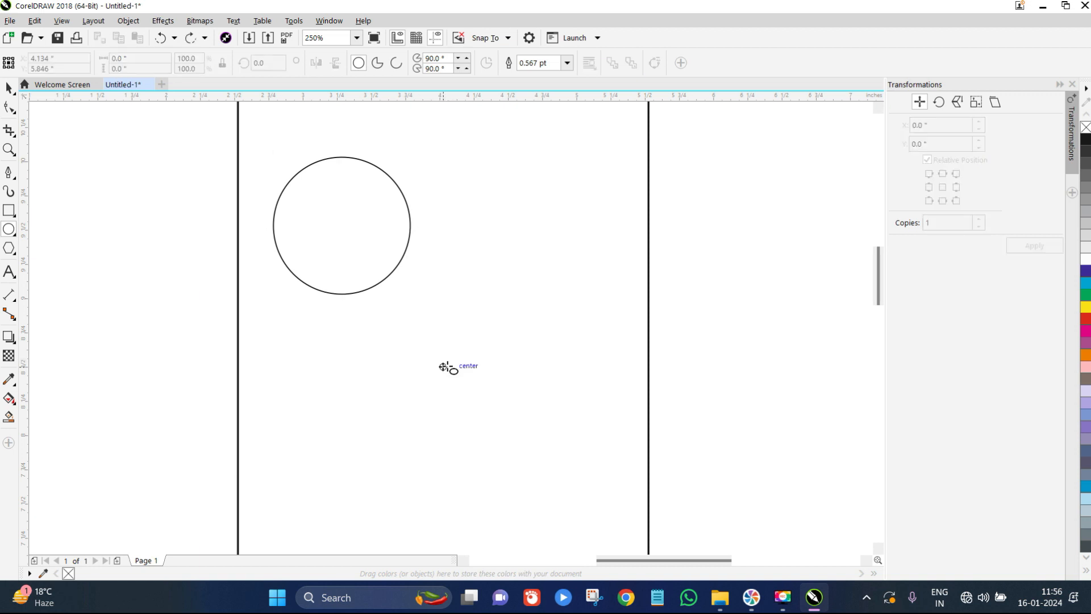
left_click_drag(425, 302, 638, 416)
key("Delete")
Select the circle, set only its width to 3 inches, and undo the stretch
left_click(8, 88)
left_click(274, 205)
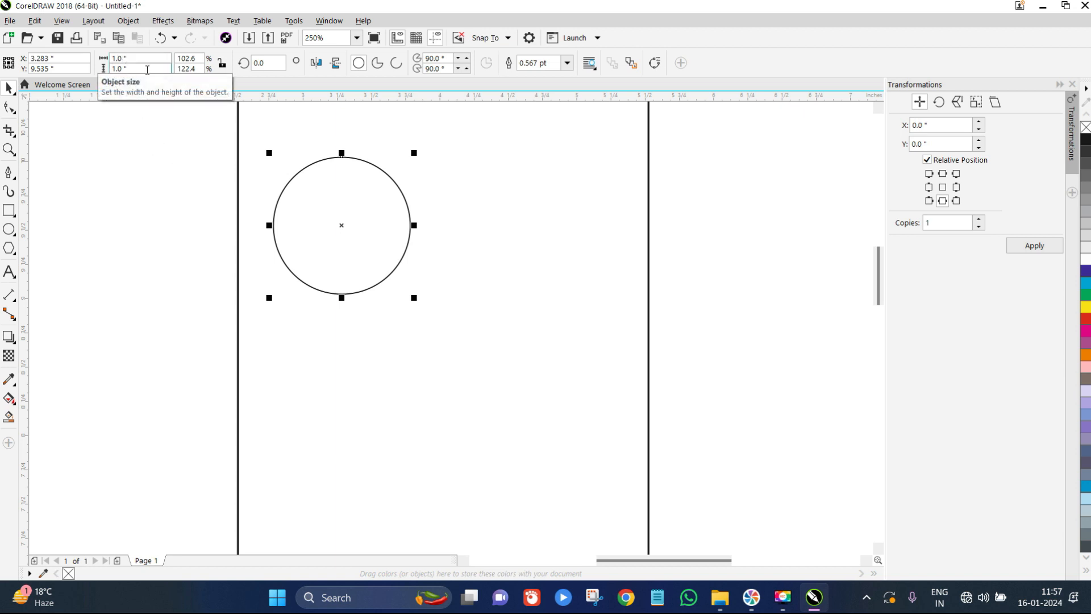
left_click_drag(144, 60, 2, 86)
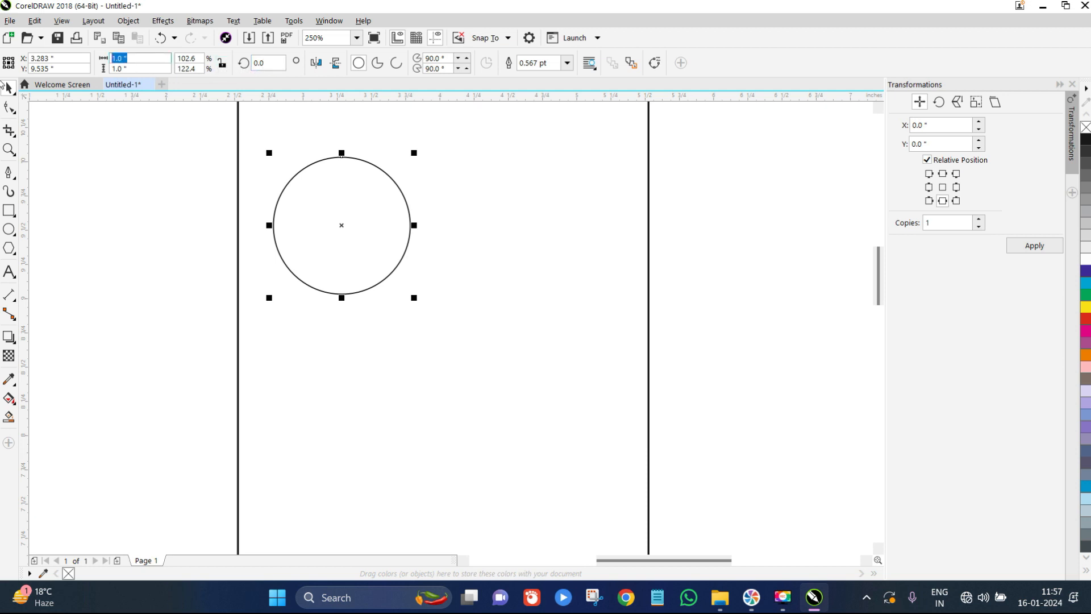
type("3")
key("Return")
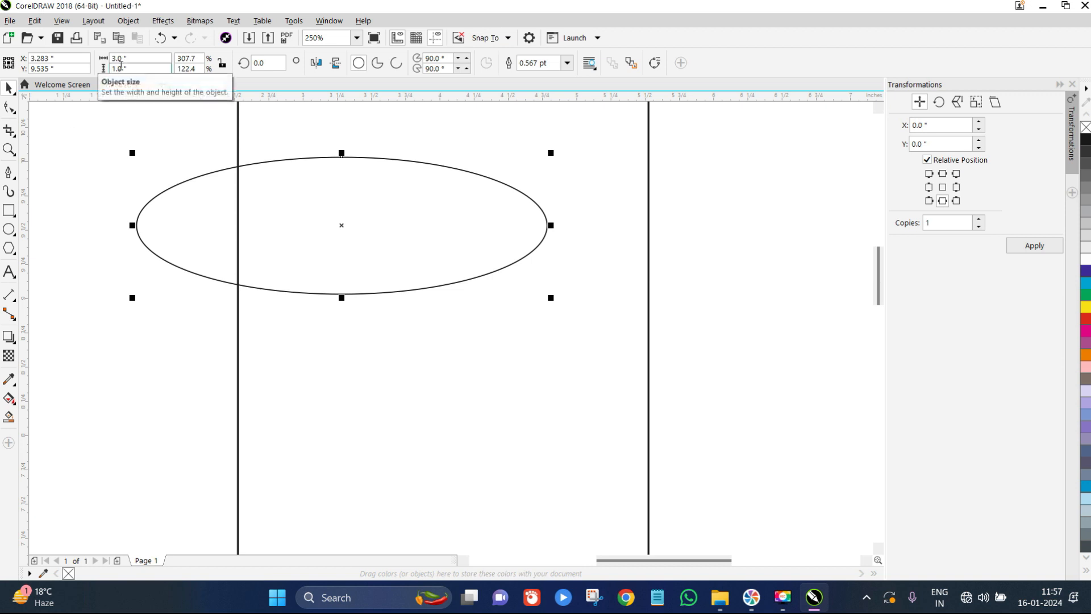
key("ctrl+z")
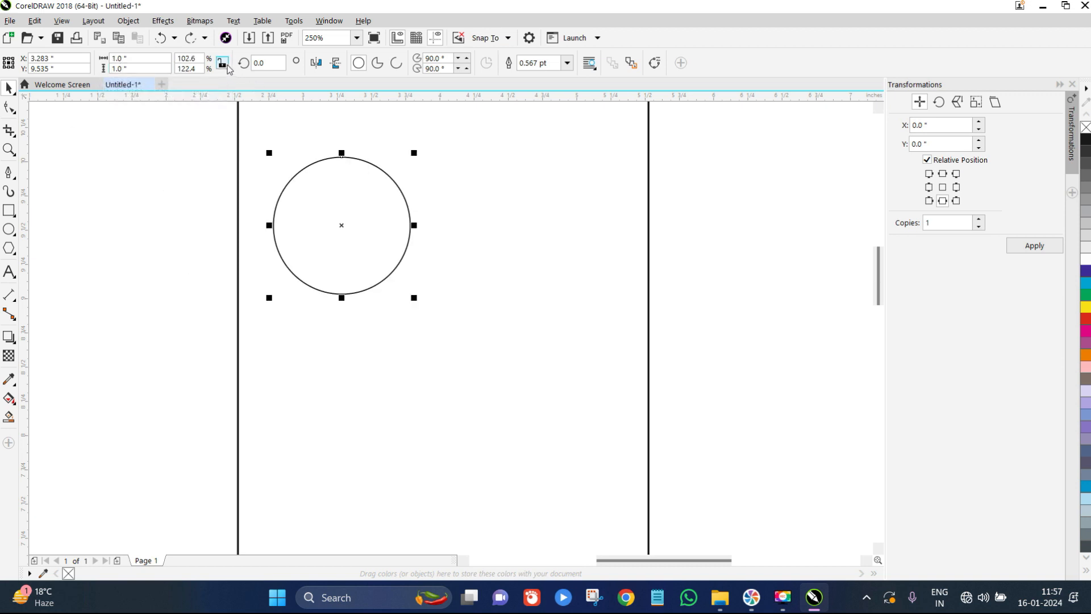
Set the circle's width and height to 2 inches each and undo the resize
left_click(134, 58)
type("2")
key("Tab")
type("2")
key("Return")
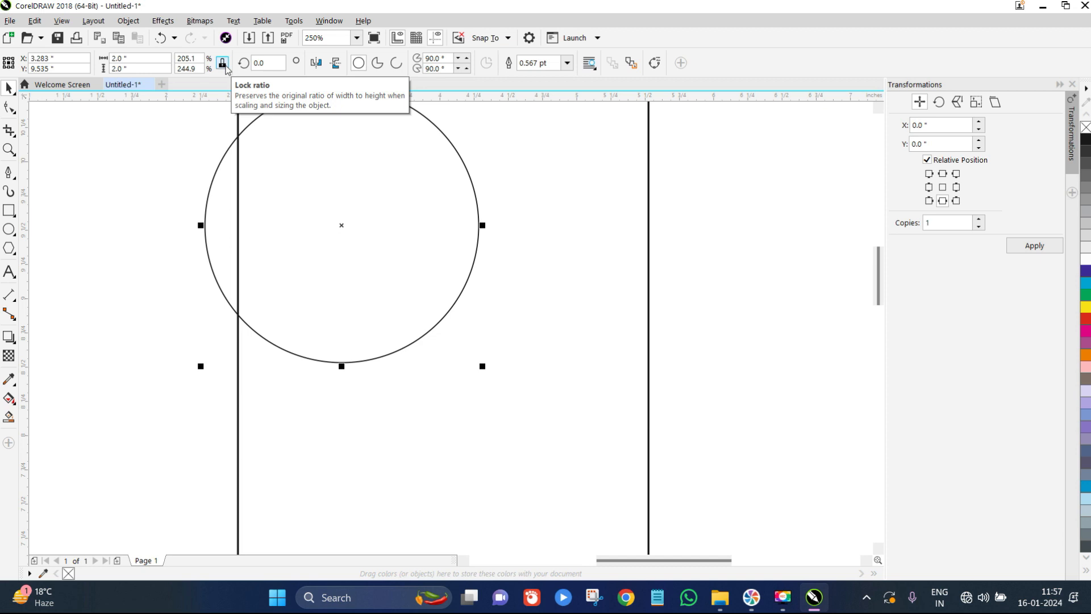
key("ctrl+z")
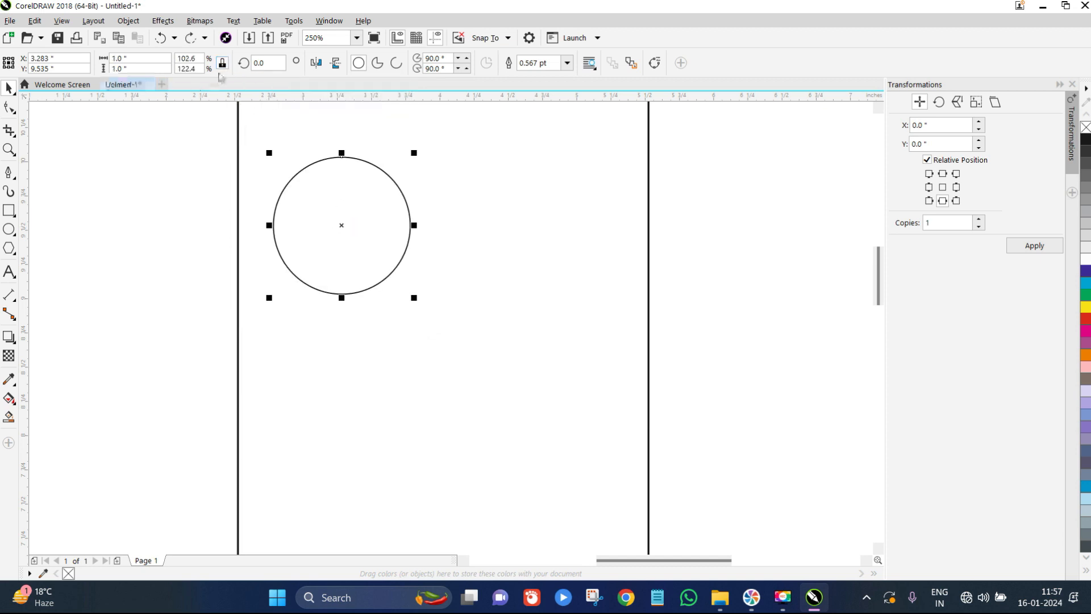
Move the circle to the right of the rectangle and convert it to a pie shape
left_click(263, 63)
left_click_drag(341, 225, 759, 235)
scroll(404, 247, "down", 3)
scroll(430, 239, "up", 2)
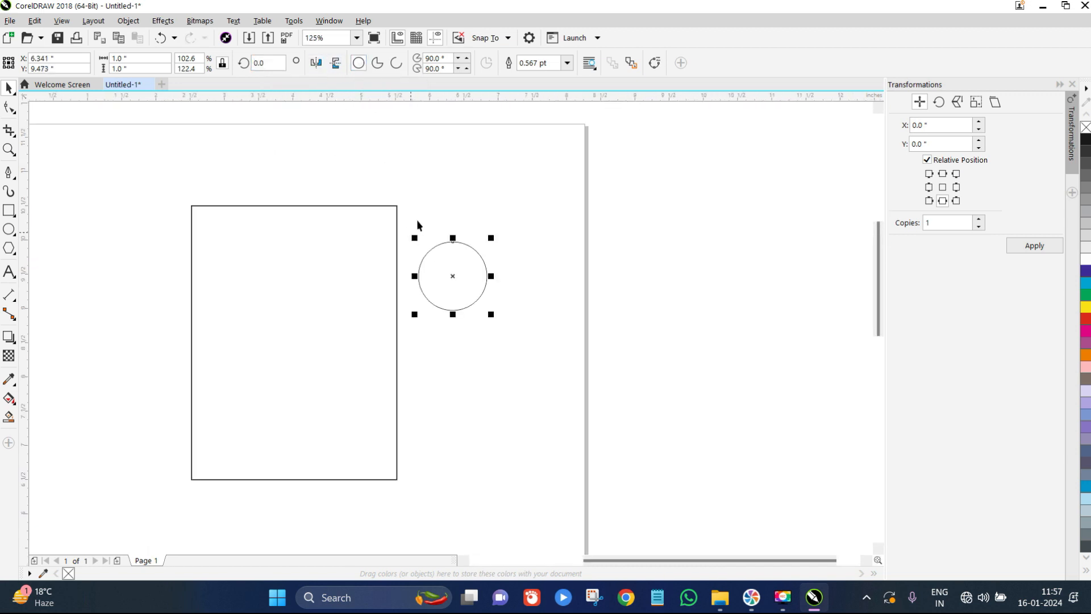
left_click(379, 67)
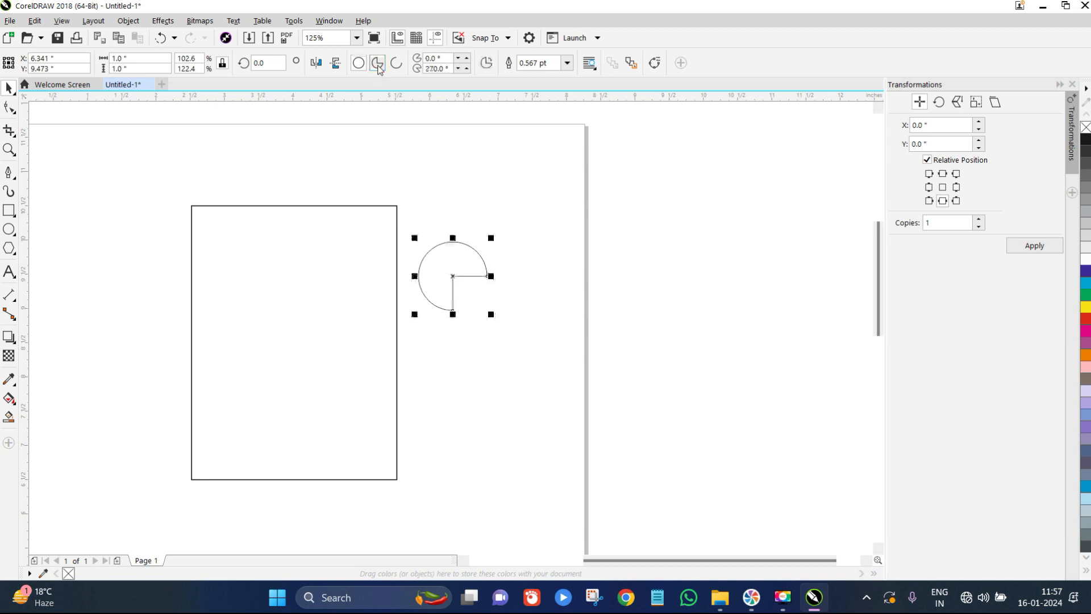
scroll(495, 267, "up", 1)
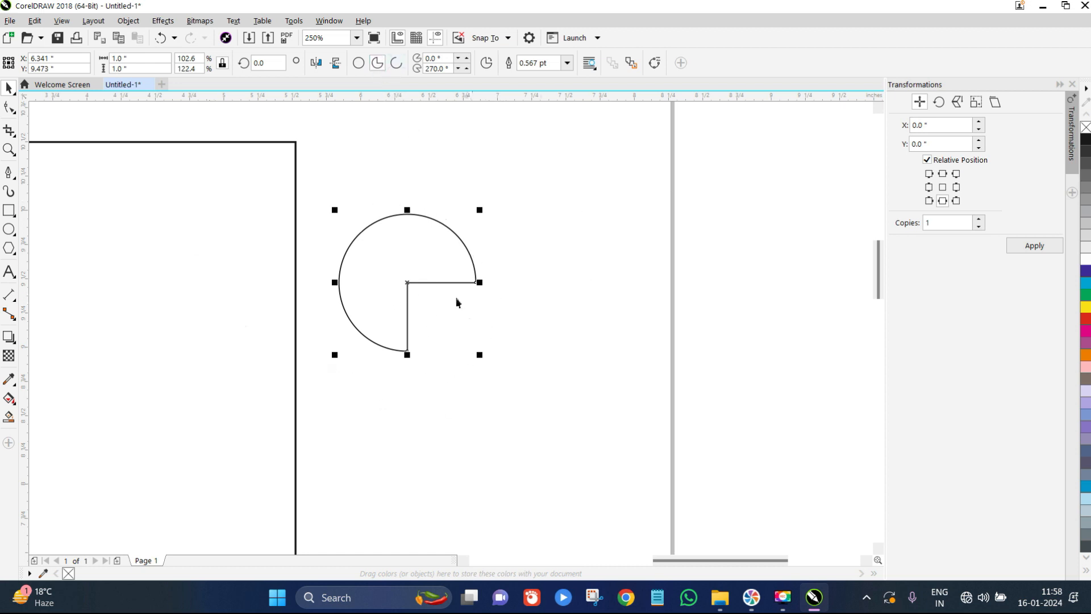
Reduce the pie's ending angle step by step to 250 degrees
left_click(458, 68)
left_click(458, 69)
left_click(458, 69)
left_click(458, 69)
left_click(458, 69)
left_click(458, 68)
left_click(458, 69)
left_click(458, 68)
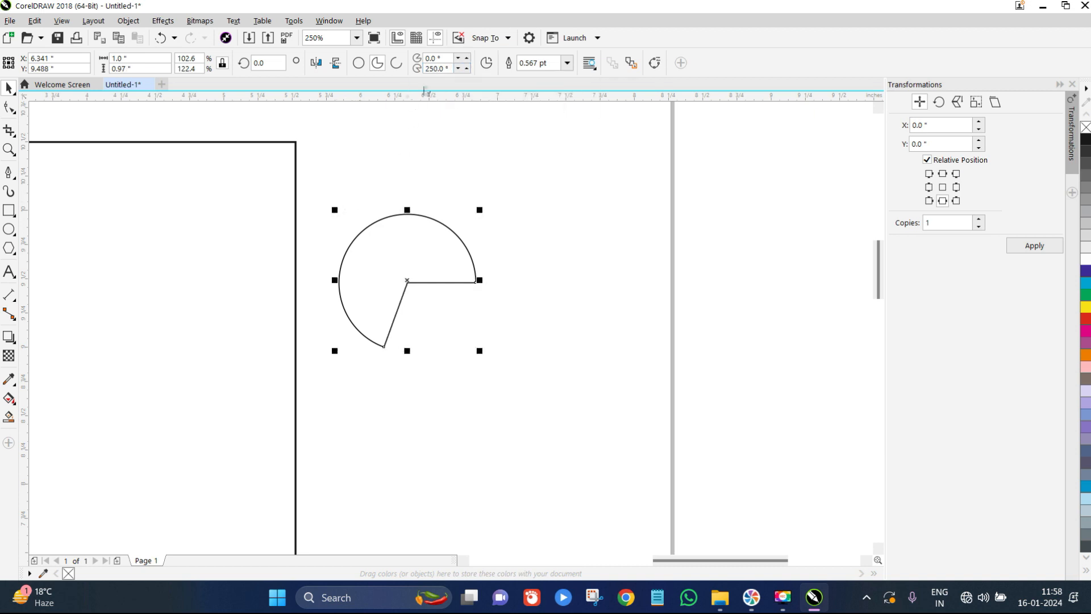
Set the pie's starting angle to 3 and ending angle to 330 degrees and convert it to an arc
left_click(432, 68)
type("30")
key("Return")
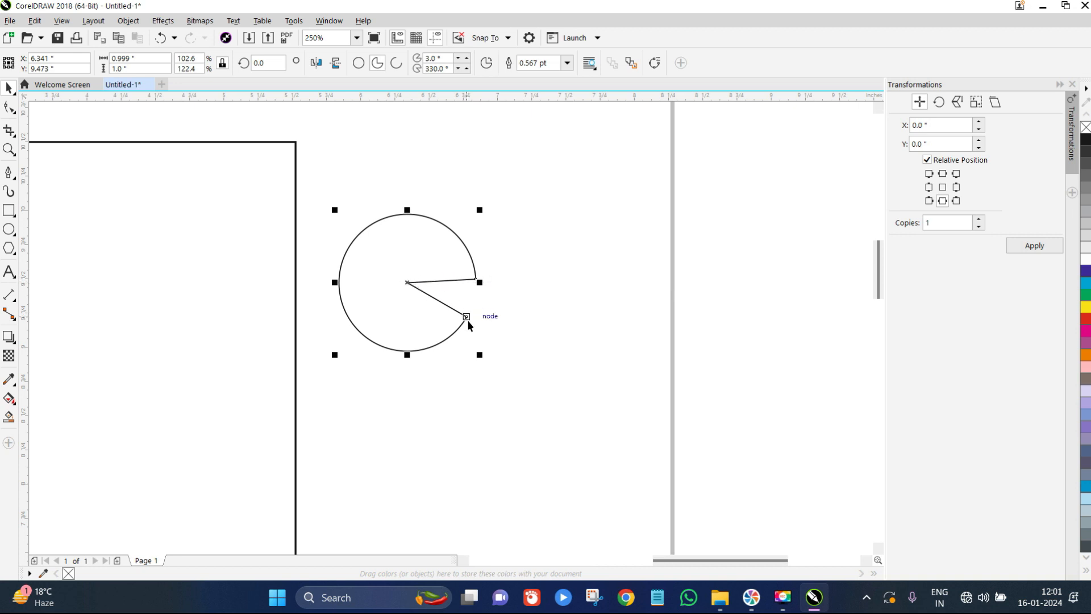
left_click(396, 63)
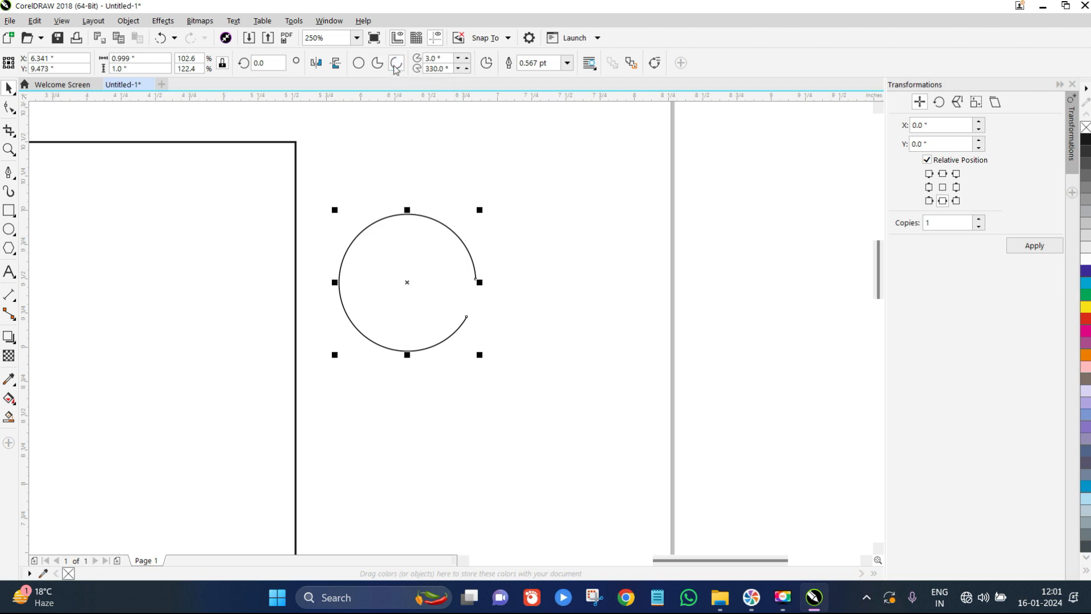
Try an 8 pt outline on the half-circle arc and settle on an outline width of 3 pt
left_click(567, 62)
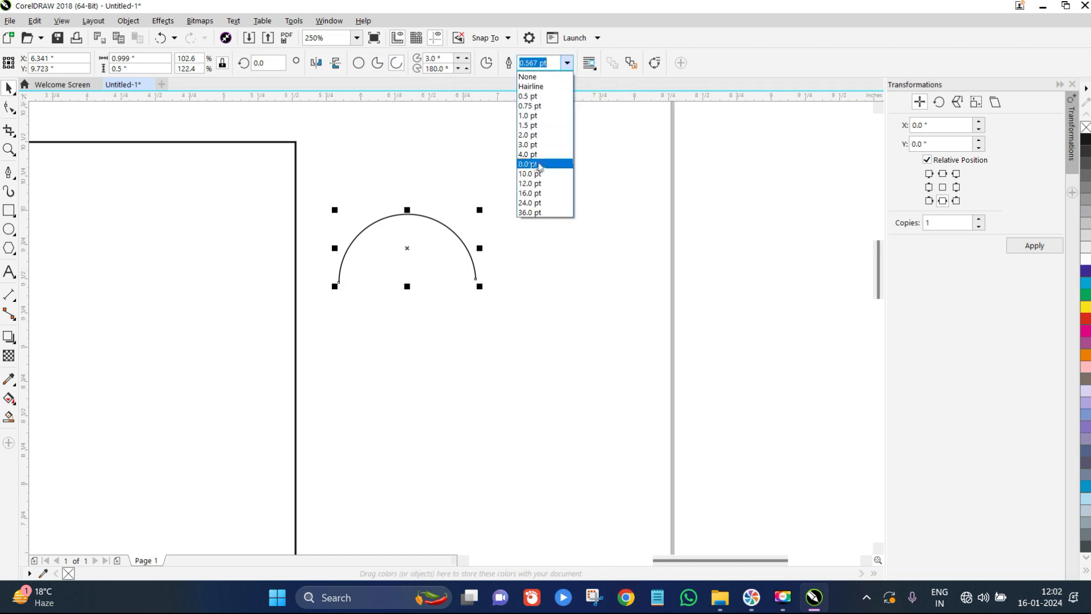
left_click(560, 163)
left_click(567, 63)
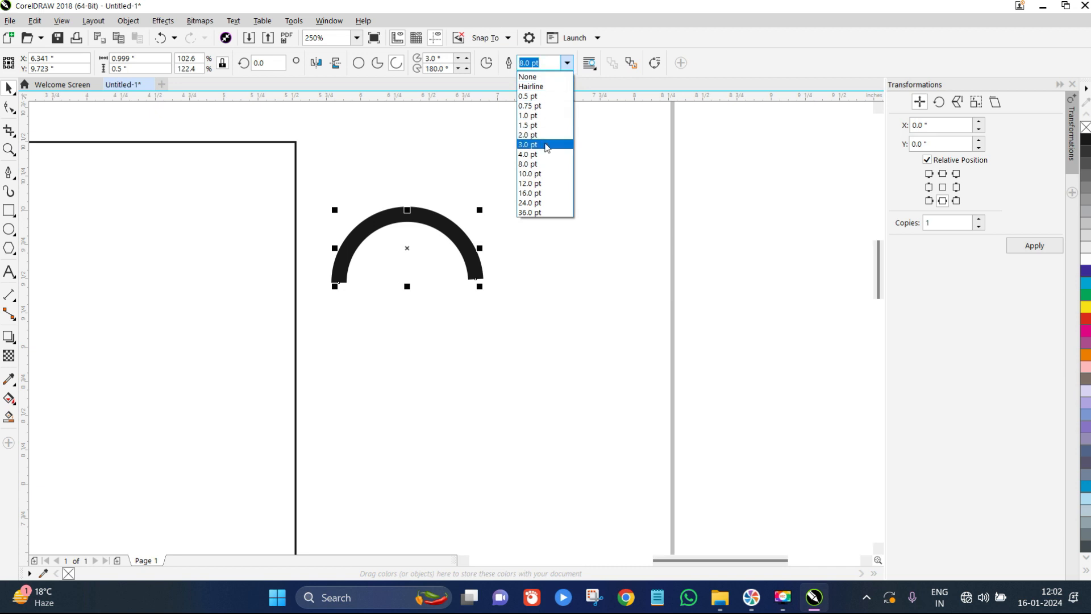
left_click(543, 139)
left_click(437, 172)
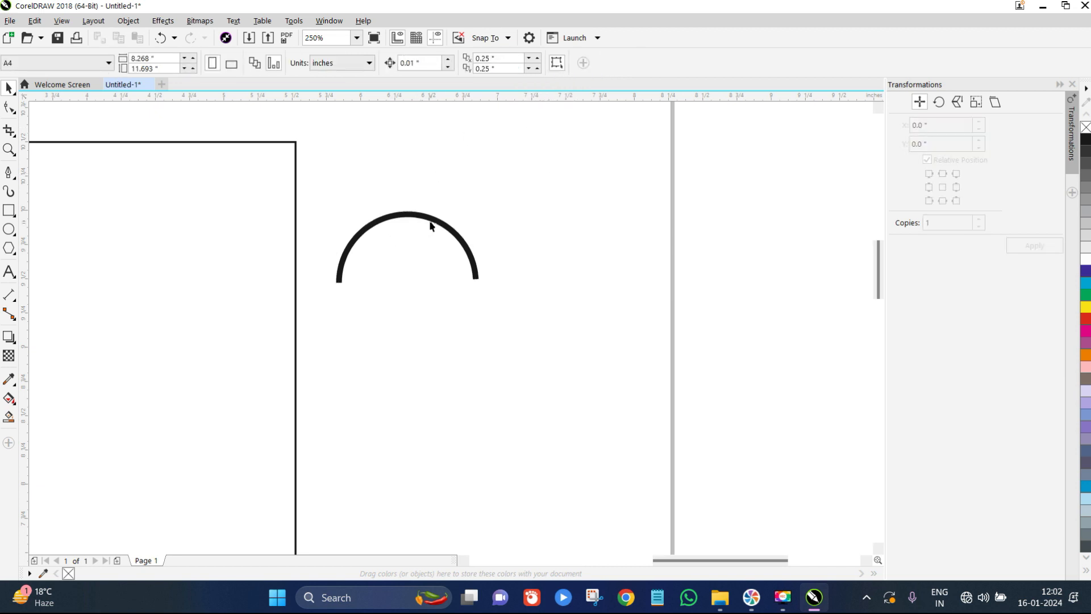
Add a full circle with the same 3 pt outline in place over the arc and select the arc
left_click(431, 218)
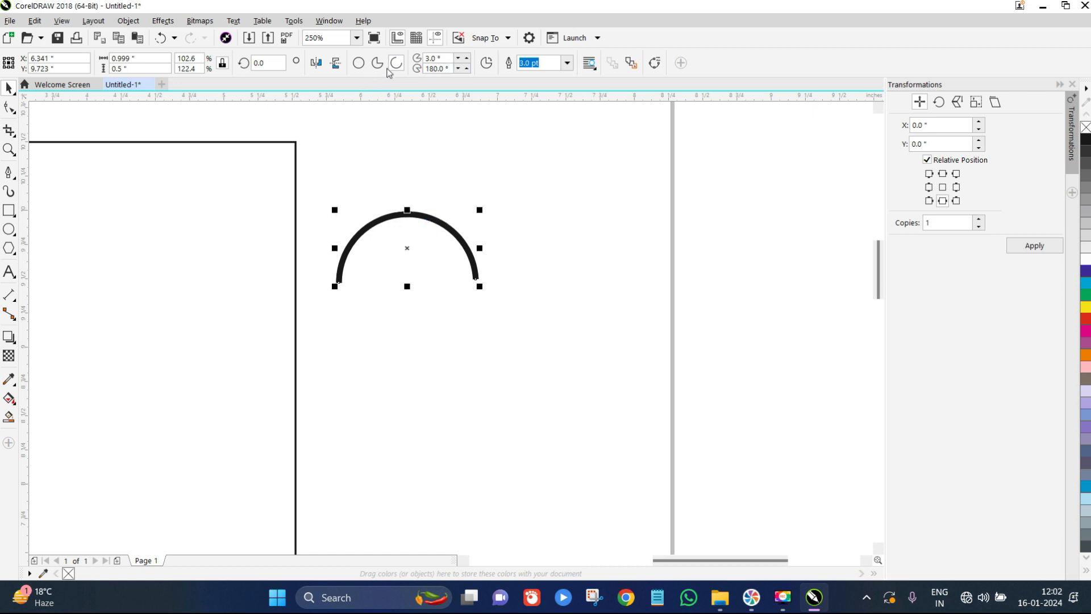
left_click(359, 64)
left_click(575, 216)
left_click_drag(566, 176, 291, 327)
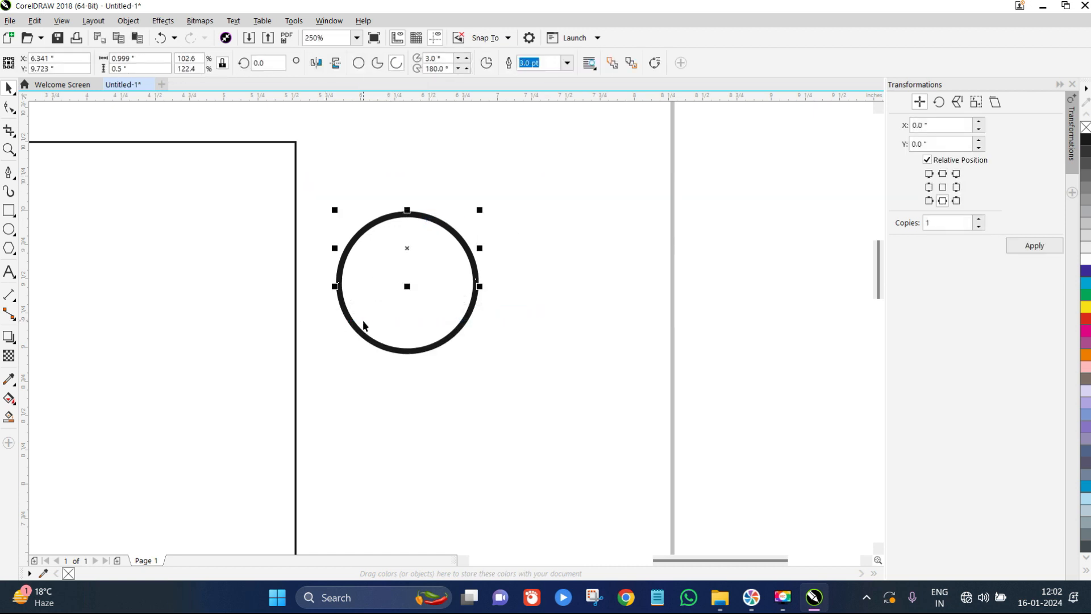
Move the full circle to the right, away from the arc, and undo the move
left_click(584, 212)
left_click_drag(585, 166, 299, 318)
left_click_drag(402, 348, 555, 353)
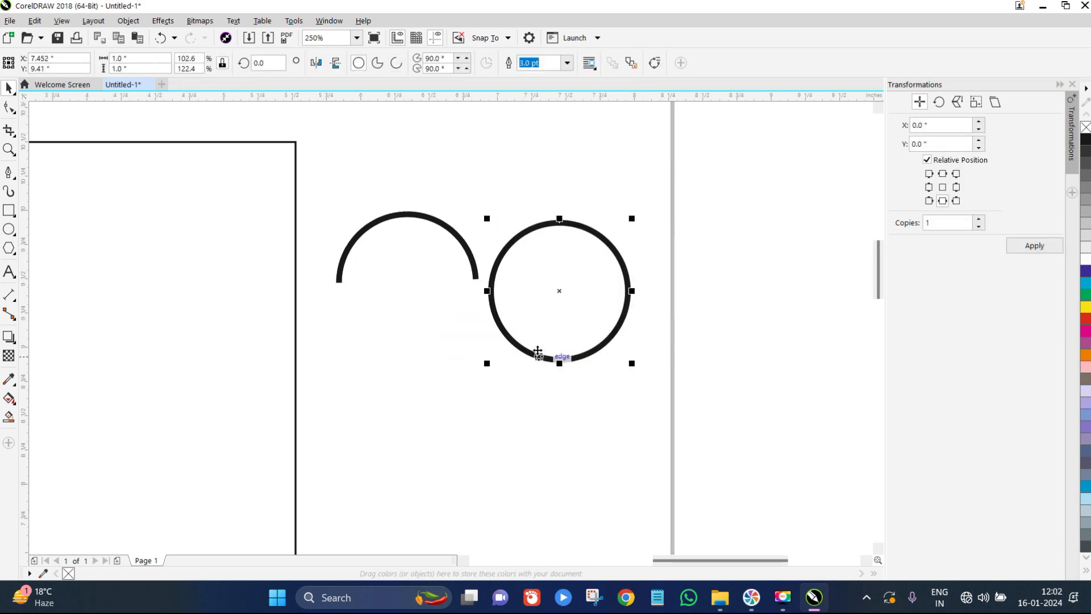
key("ctrl+z")
Color the half-circle arc's outline red and rotate it by about 87 degrees over the circle's left half
left_click_drag(558, 178, 296, 335)
right_click(1086, 319)
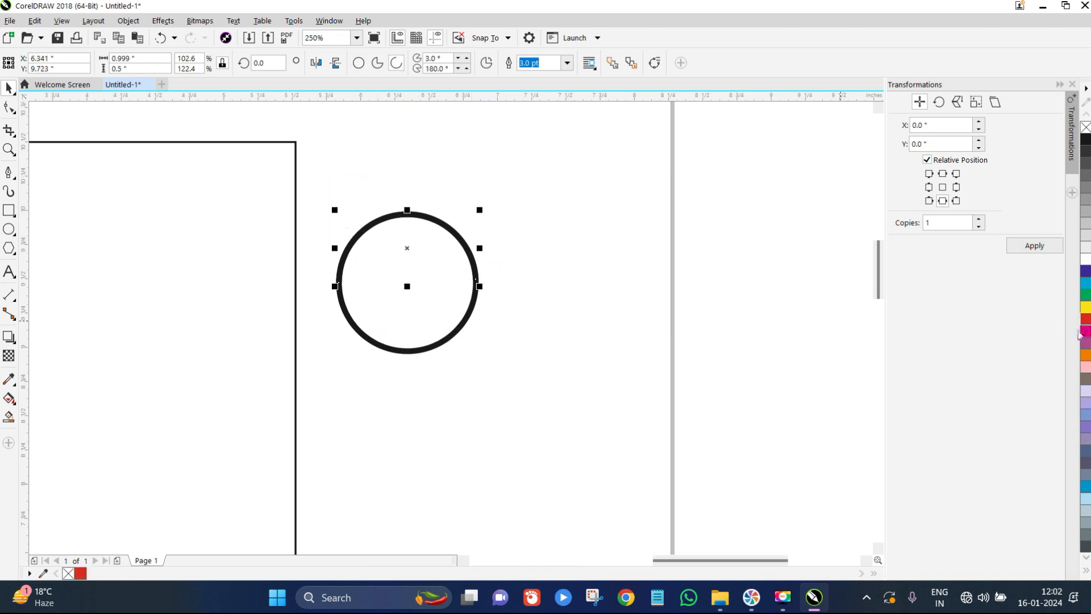
left_click(407, 351, "shift")
left_click_drag(478, 355, 479, 232)
left_click(543, 261)
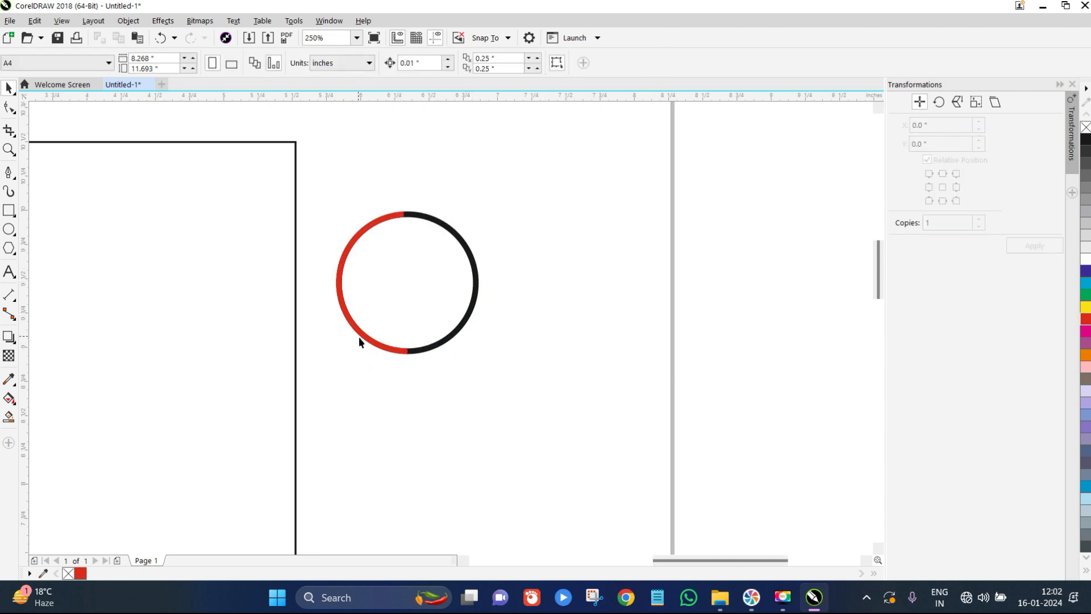
Move the three two-colored circles up beside the page and place a plain gray circle on the page above and right of the rectangle
key("ctrl+z")
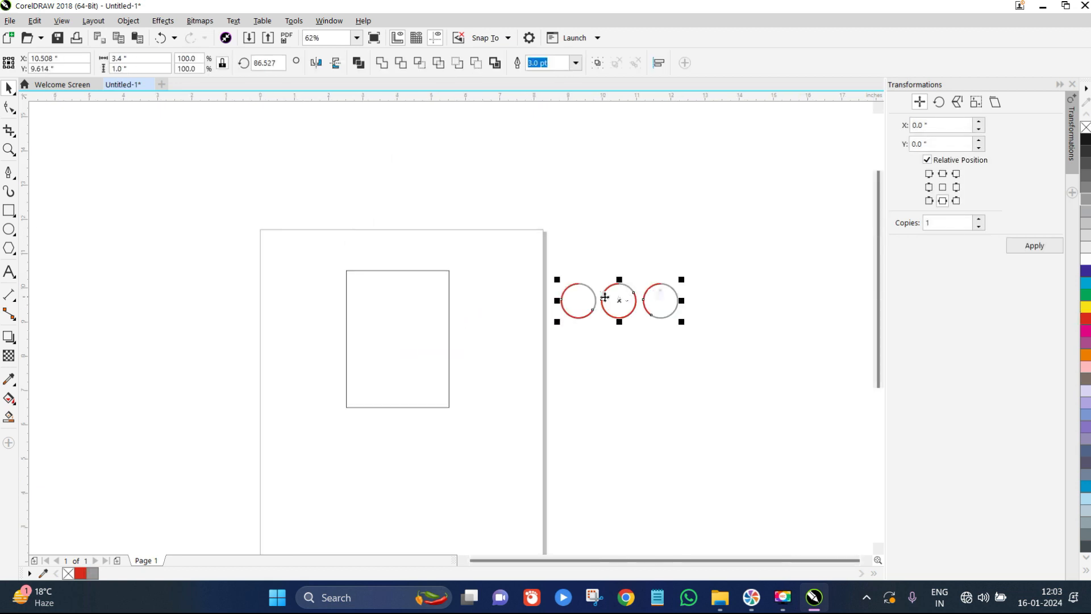
left_click_drag(609, 297, 666, 255)
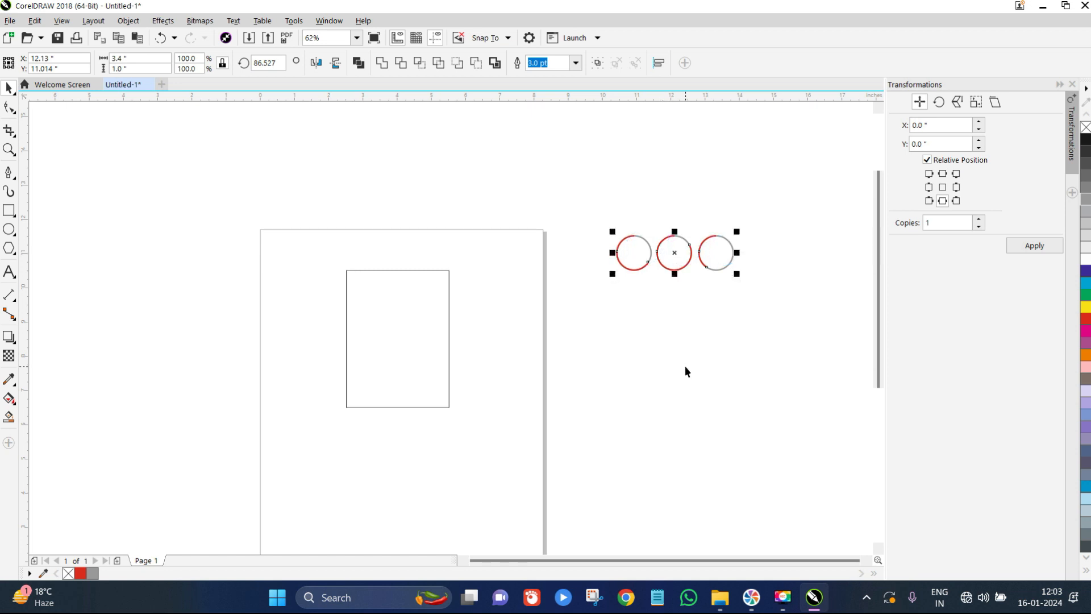
left_click(715, 409)
left_click_drag(732, 257, 522, 273)
scroll(523, 296, "up", 3)
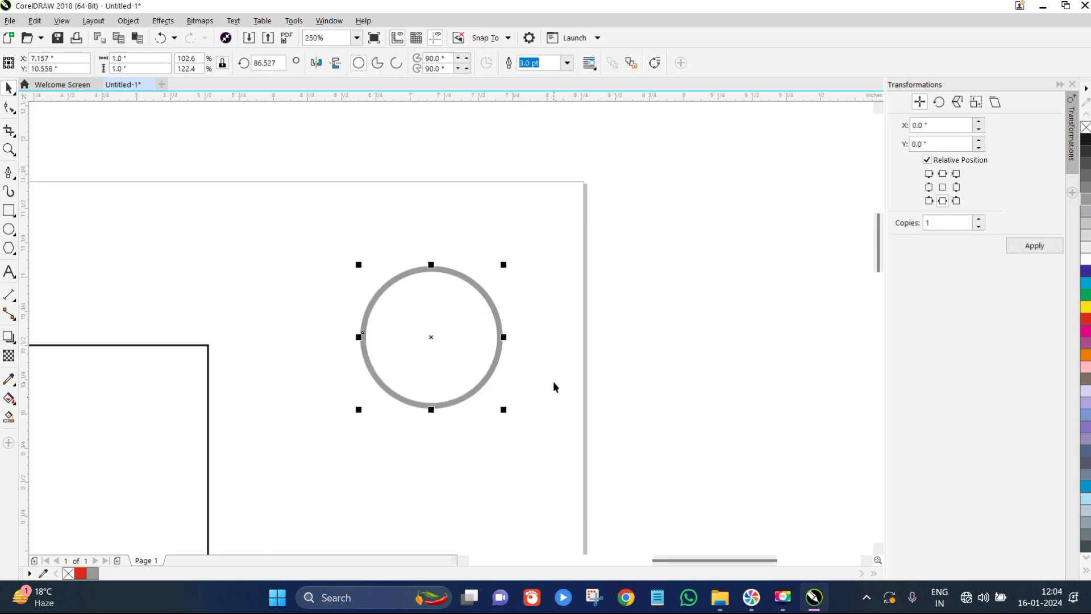
Duplicate the gray circle to its right and convert the copy to an arc
left_click(482, 316)
left_click(483, 296)
left_click_drag(488, 304, 637, 279)
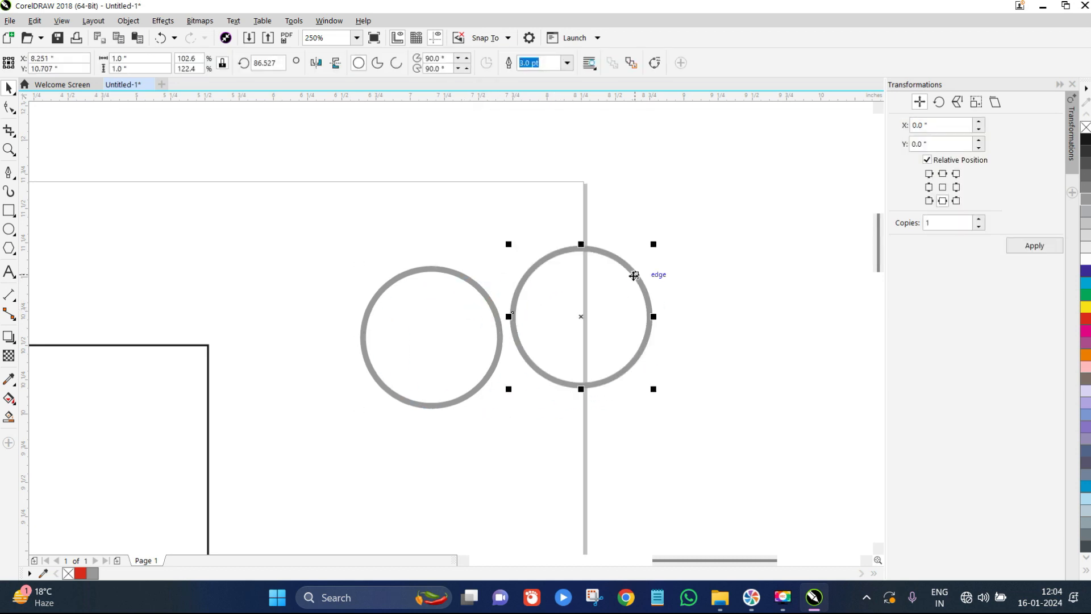
left_click(396, 63)
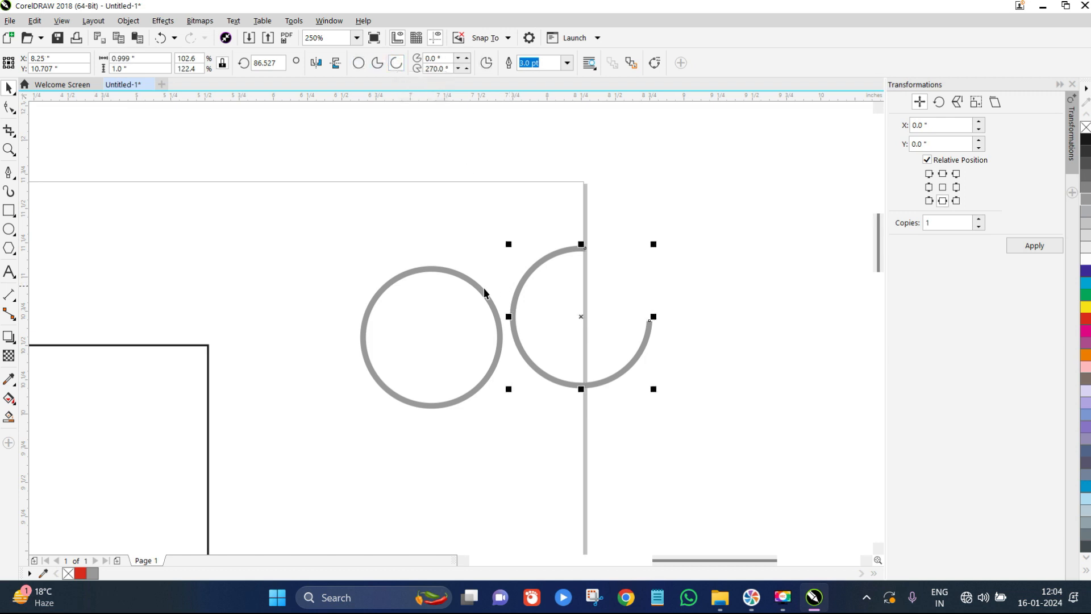
Align the arc and the gray circle on their horizontal and vertical centers
left_click(448, 270)
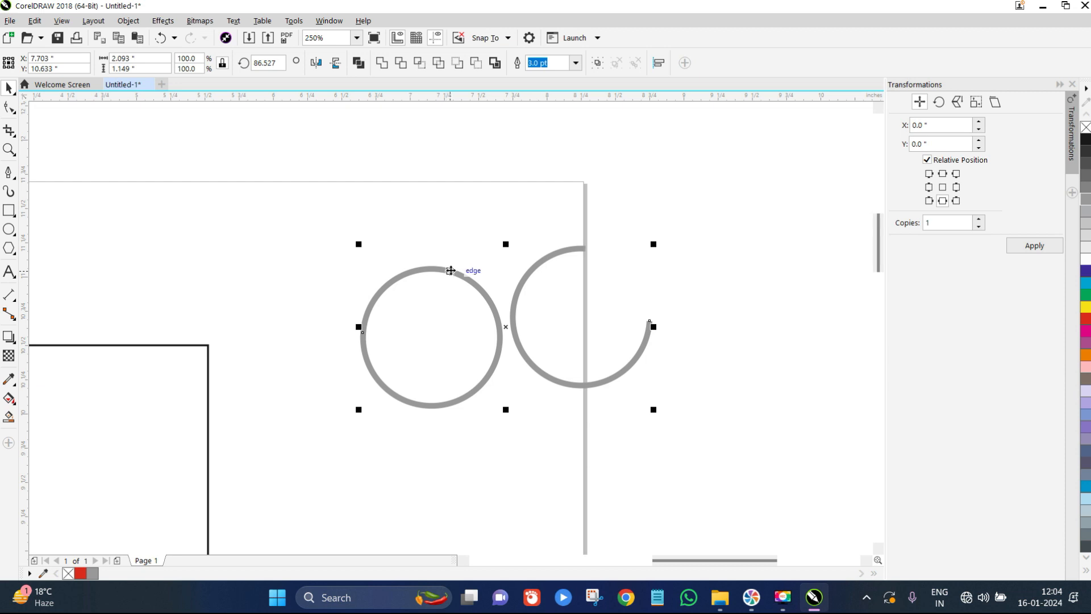
key("c")
key("e")
left_click(575, 250)
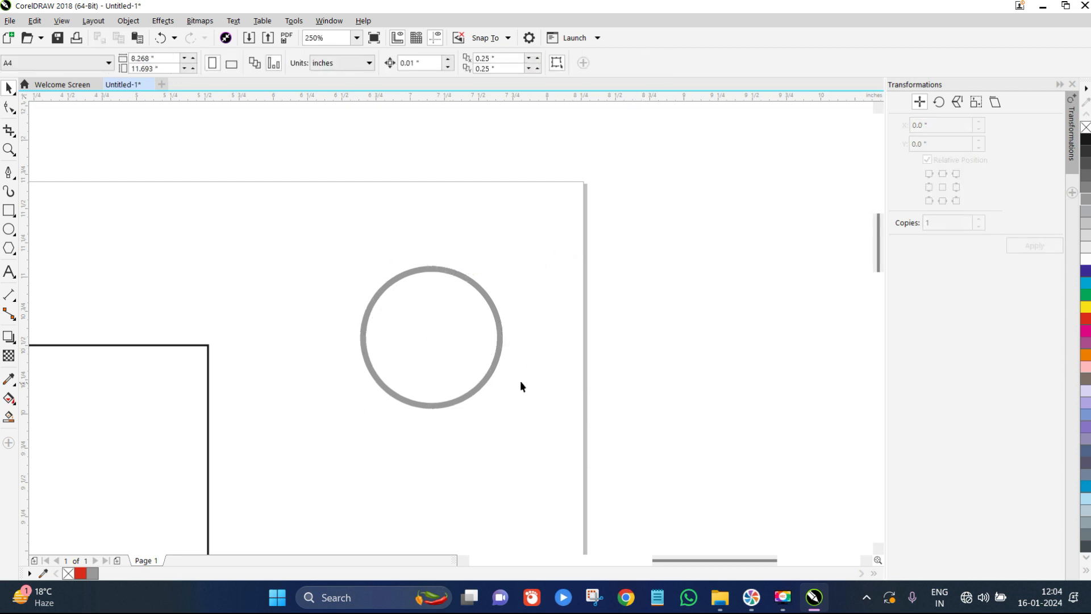
Color the outline of the arc lying over the gray circle red
left_click(477, 390)
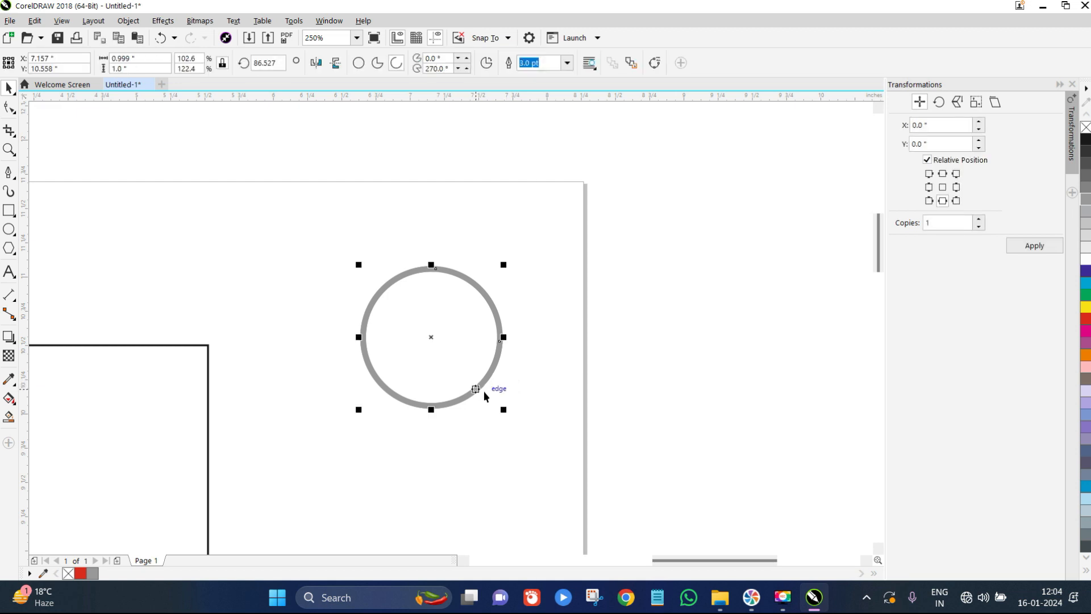
right_click(1085, 320)
left_click(472, 305)
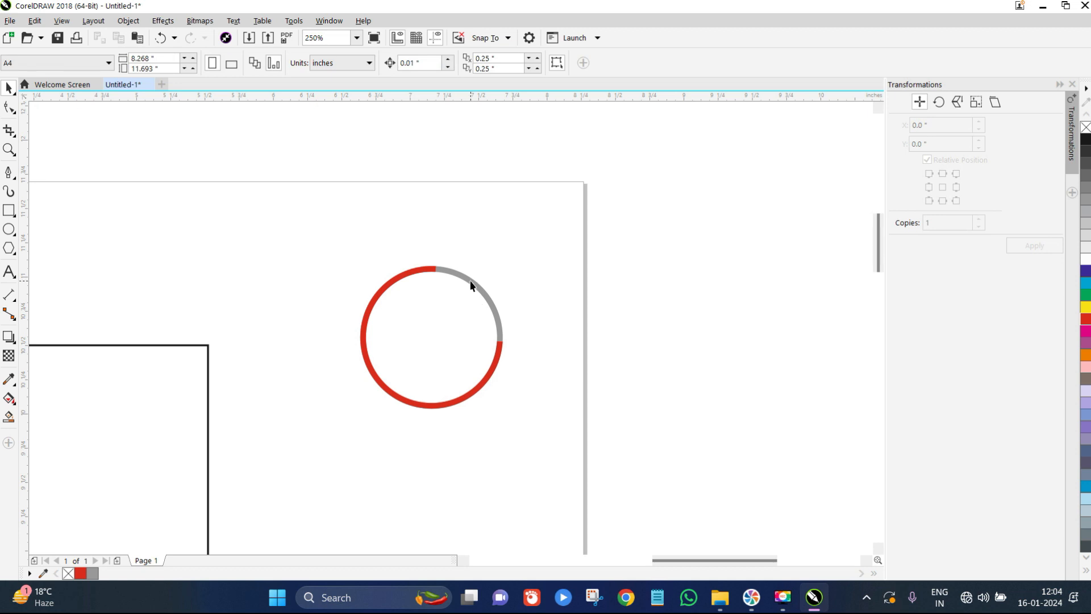
Move the red arc down and right off the gray circle and undo the move
left_click(470, 280)
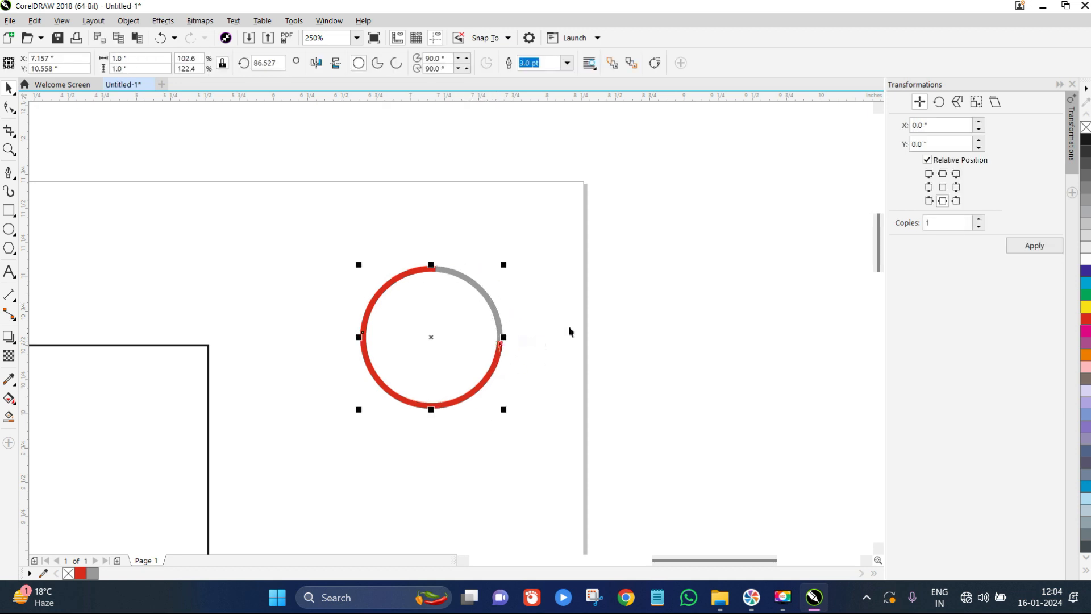
left_click(542, 347)
left_click_drag(498, 356, 599, 397)
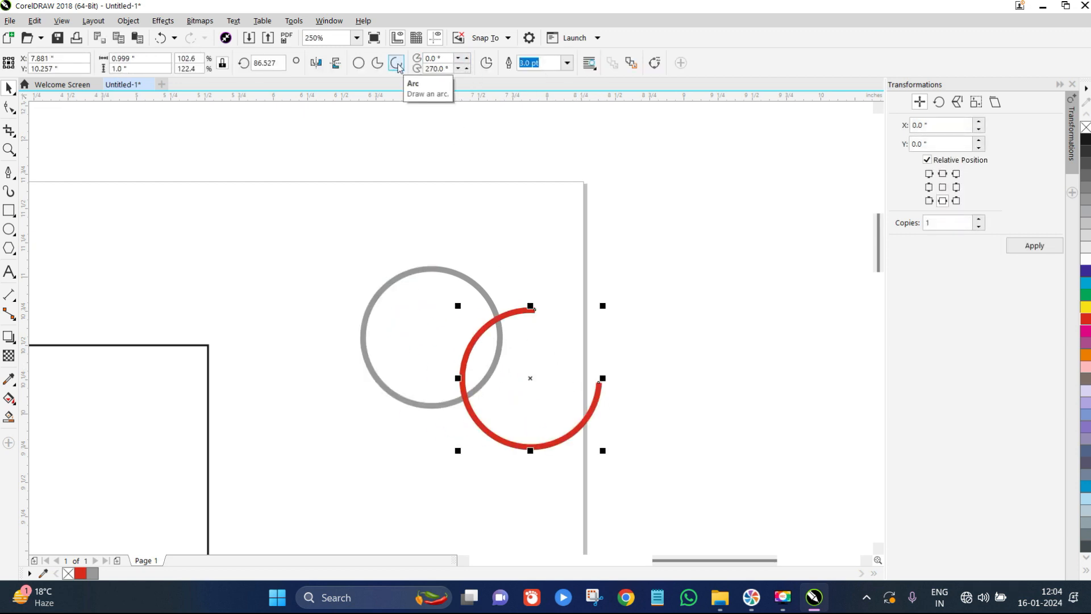
key("ctrl+z")
left_click(556, 250)
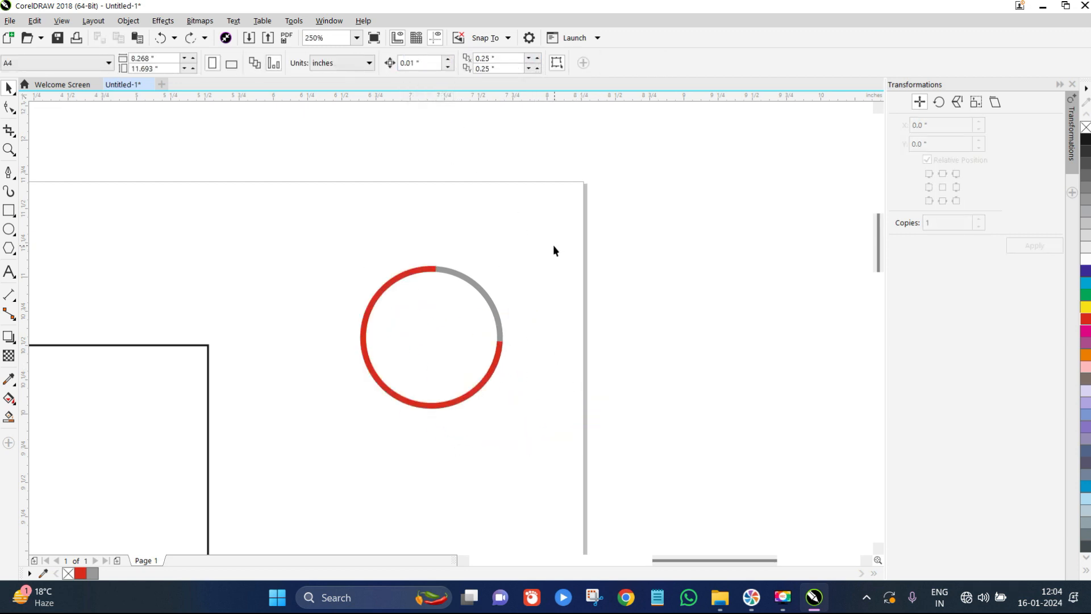
Set the red arc's ending angle to 100 degrees
left_click(496, 360)
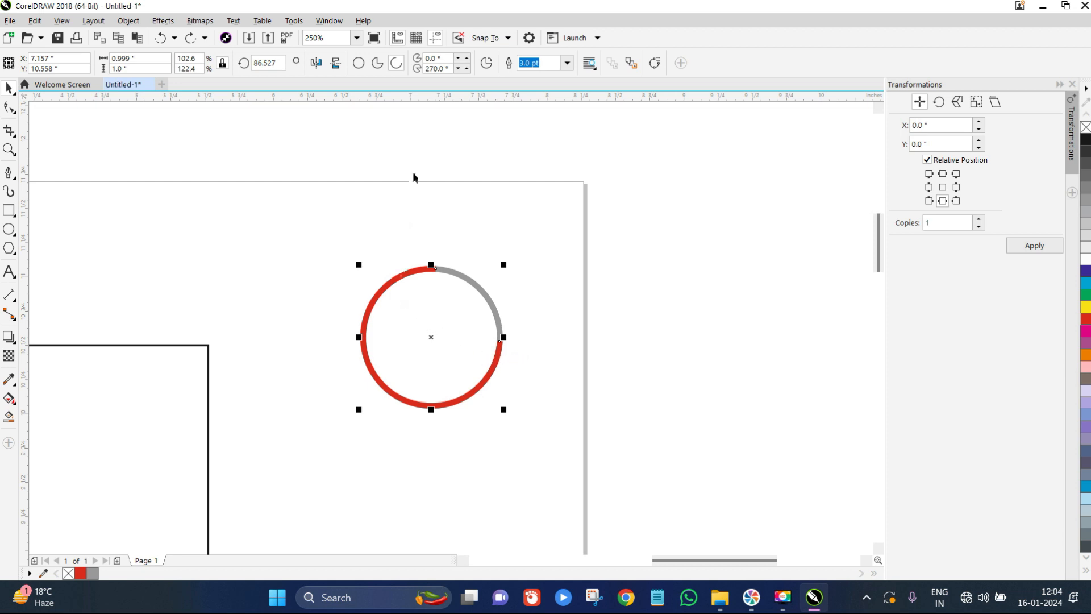
left_click(434, 70)
type("100")
key("Return")
left_click(549, 296)
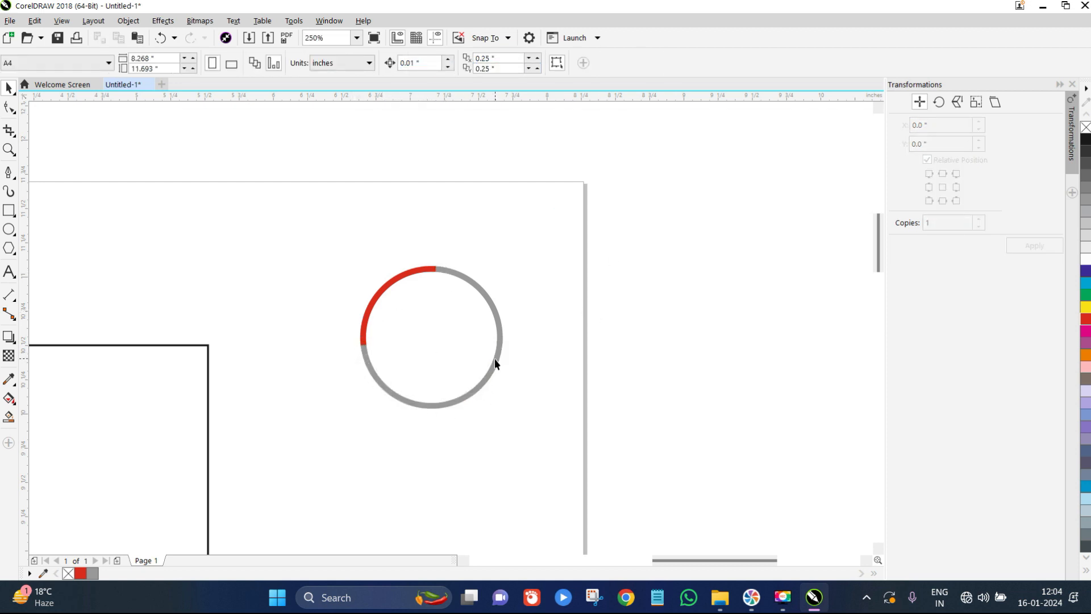
Set the red arc's ending angle to 200 degrees
scroll(388, 300, "up", 2)
left_click(387, 276)
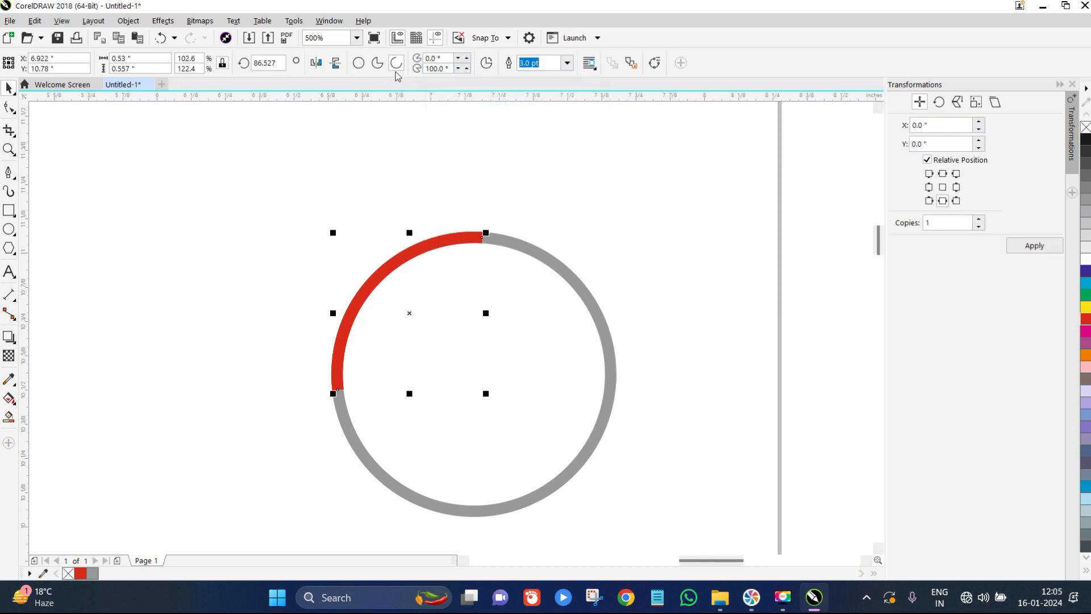
double_click(450, 67)
type("200")
key("Return")
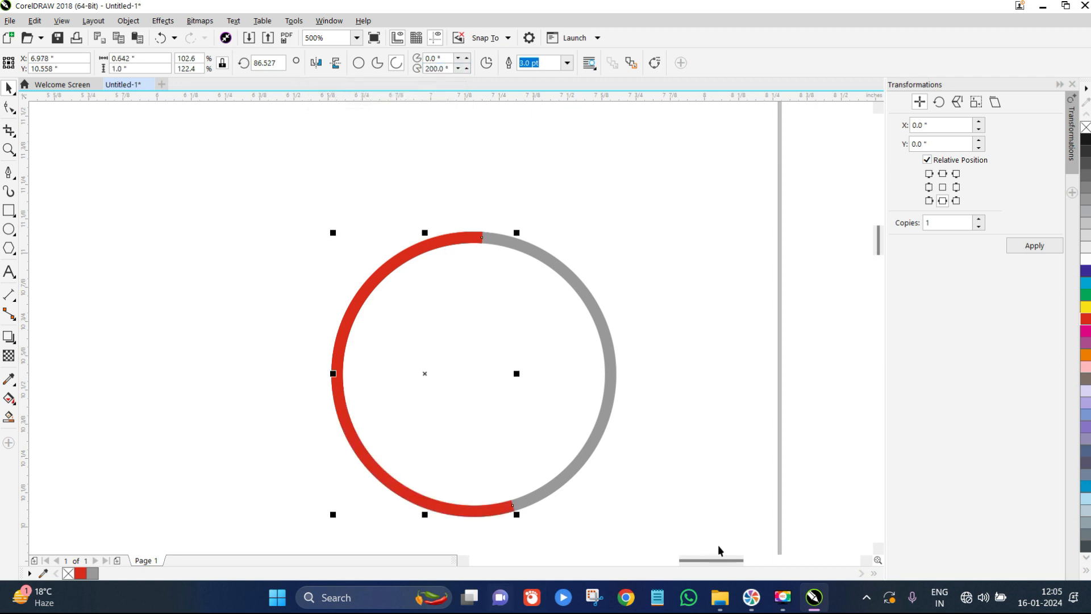
Color the 200-degree arc on the gray circle yellow
left_click(1084, 285)
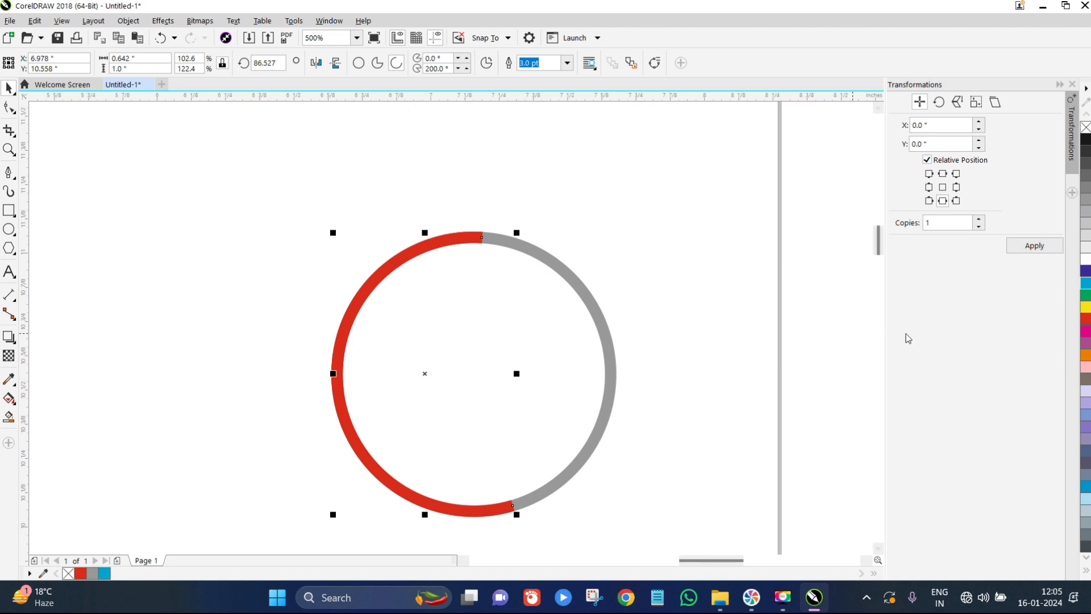
left_click(1086, 310)
left_click(1085, 310)
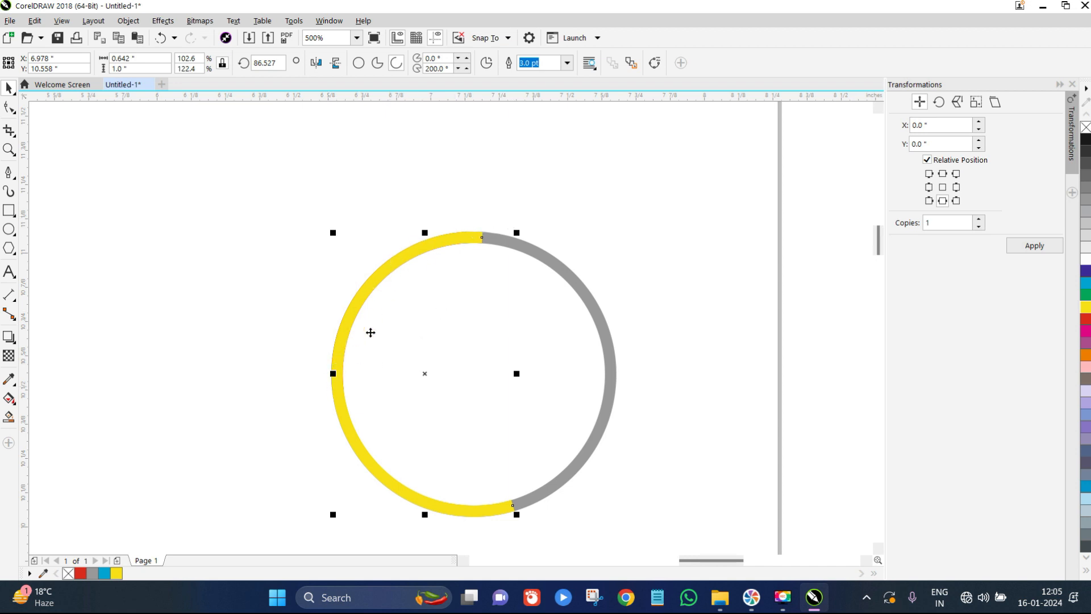
left_click(519, 287)
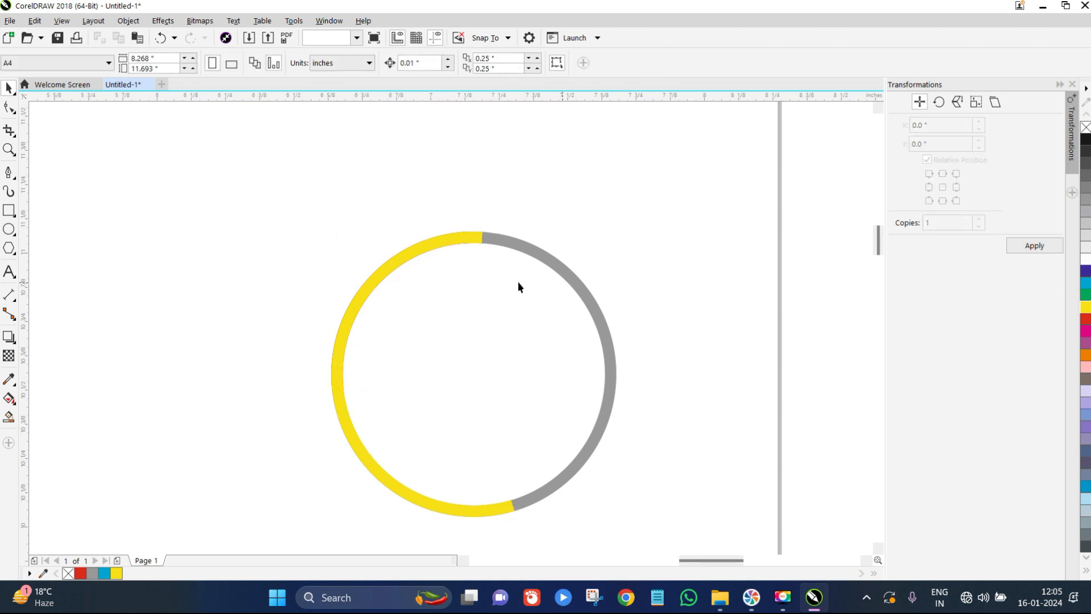
Use the Shape tool to move the yellow arc's starting node to about 93 degrees, turning the arc into a pie wedge
left_click(459, 240)
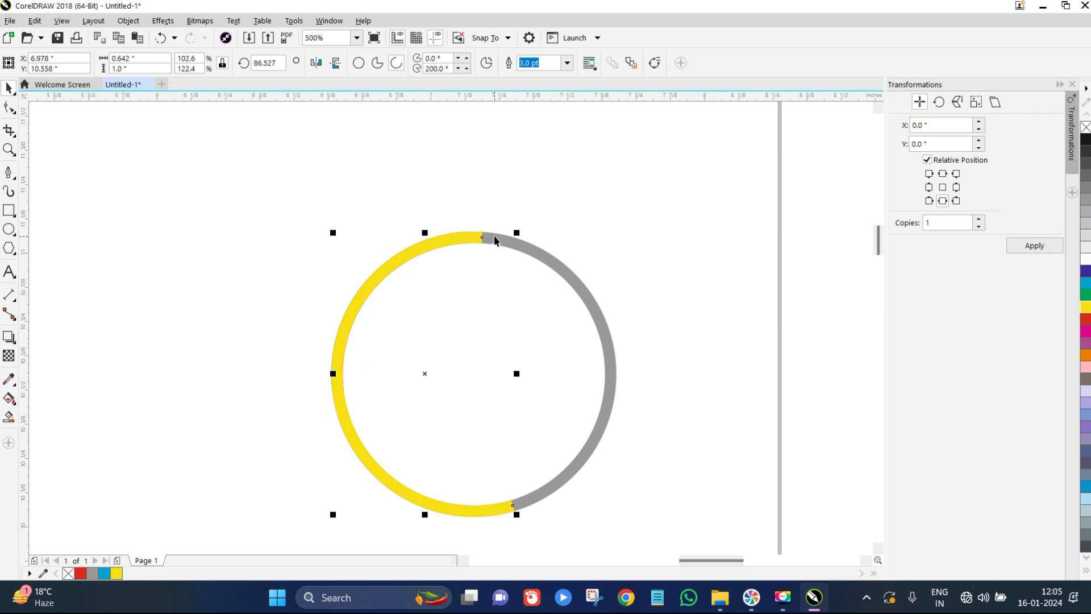
left_click(8, 107)
left_click_drag(484, 239, 338, 372)
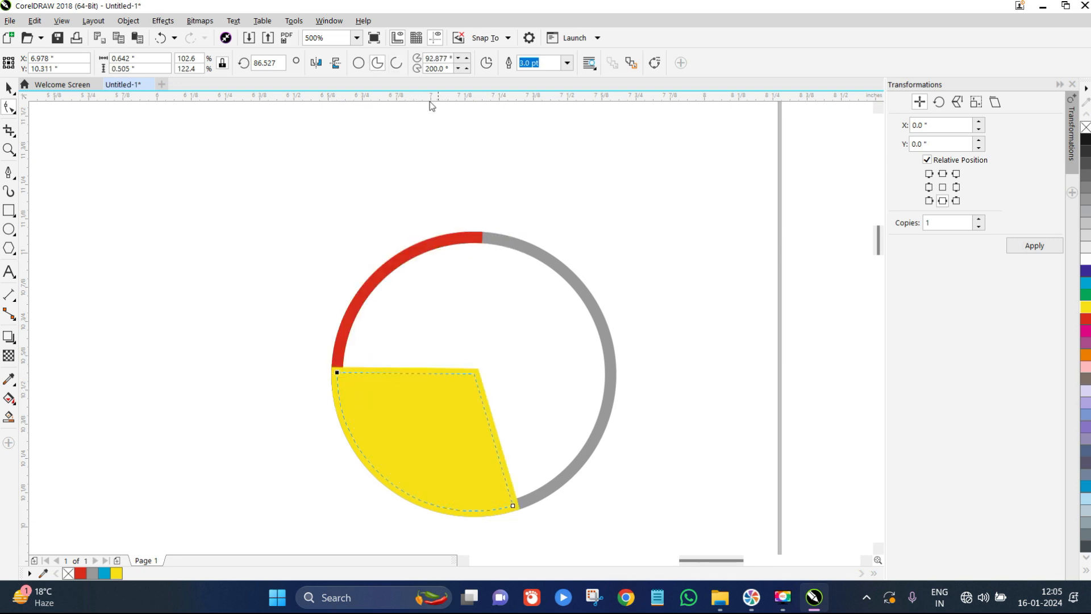
Convert the yellow pie wedge back to an arc and duplicate it in place, undoing the trial move of the copy
left_click(396, 63)
left_click(9, 88)
left_click(634, 199)
left_click(339, 405)
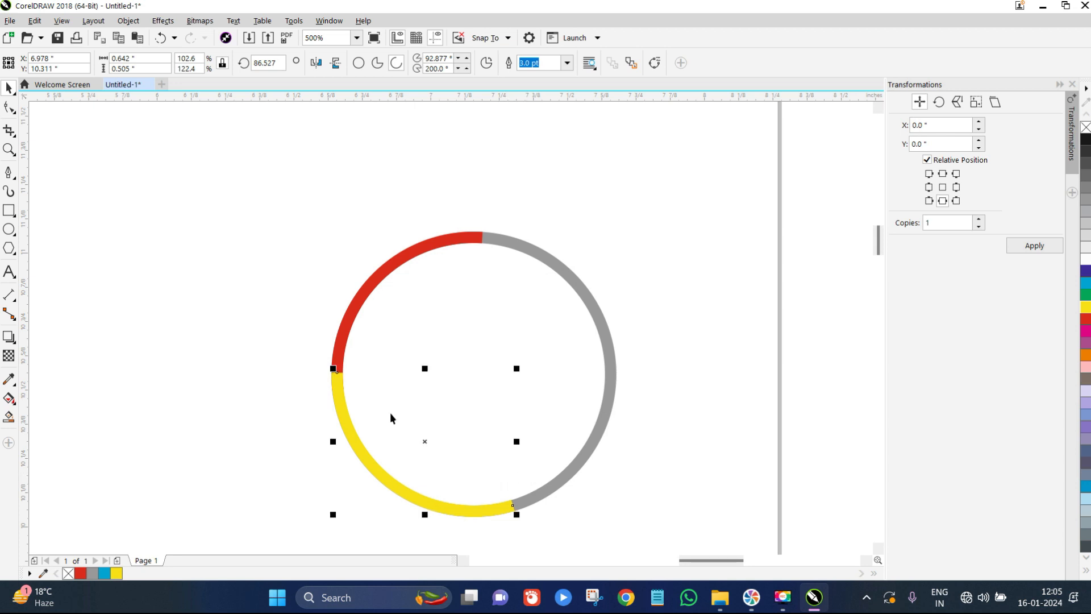
left_click_drag(381, 479, 458, 445)
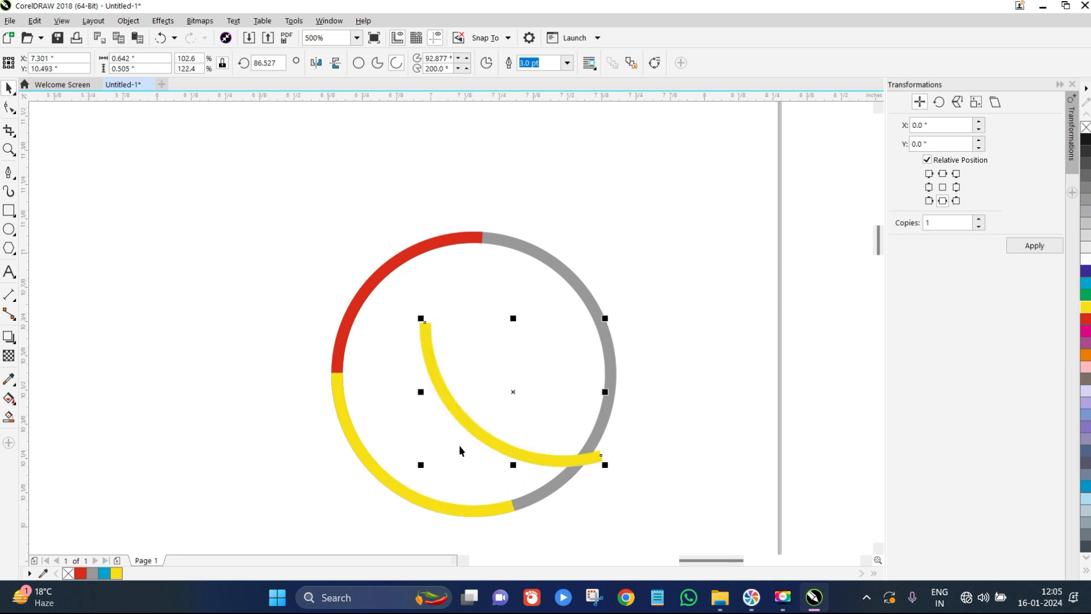
key("ctrl+z")
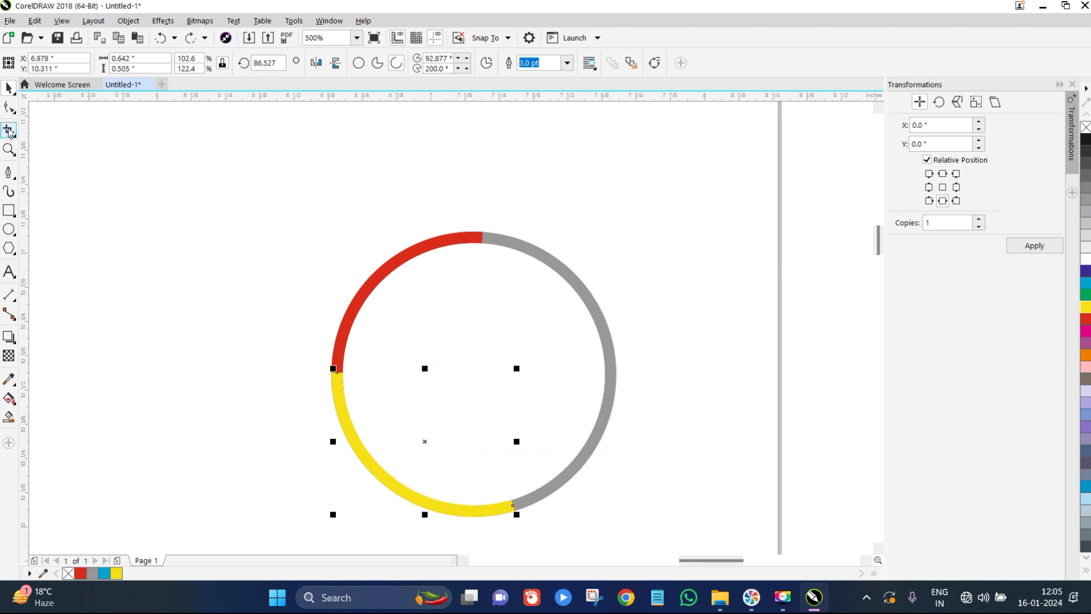
Use the Shape tool to make the duplicate yellow arc run from 200 degrees to about 273 degrees on the gray circle
left_click(9, 107)
left_click_drag(514, 506, 606, 376)
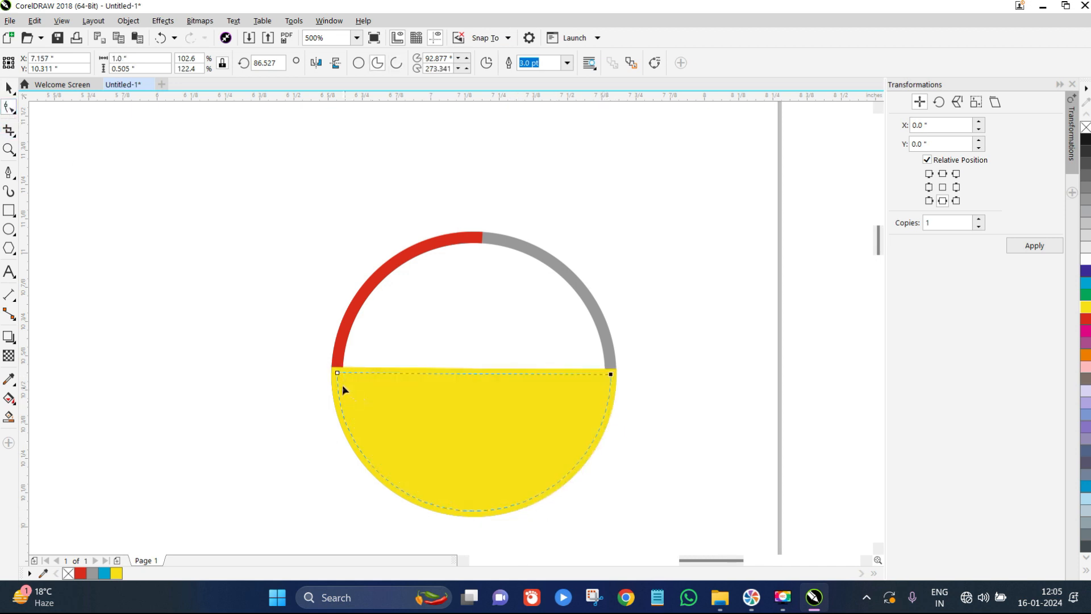
left_click_drag(338, 372, 513, 508)
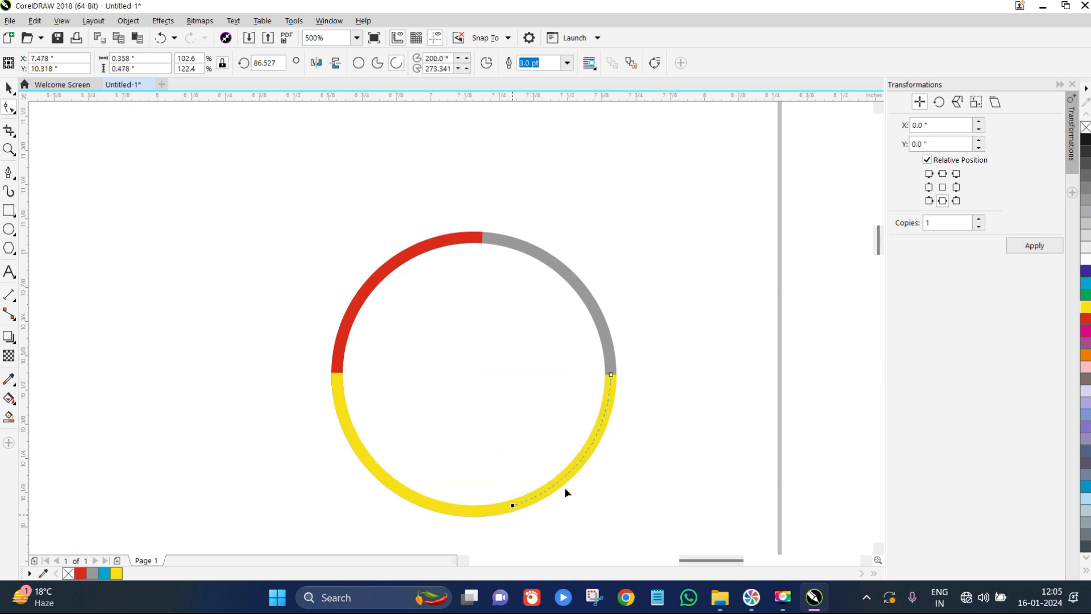
Color the outline of the arc between 200 and about 273 degrees green and deselect it
left_click(9, 87)
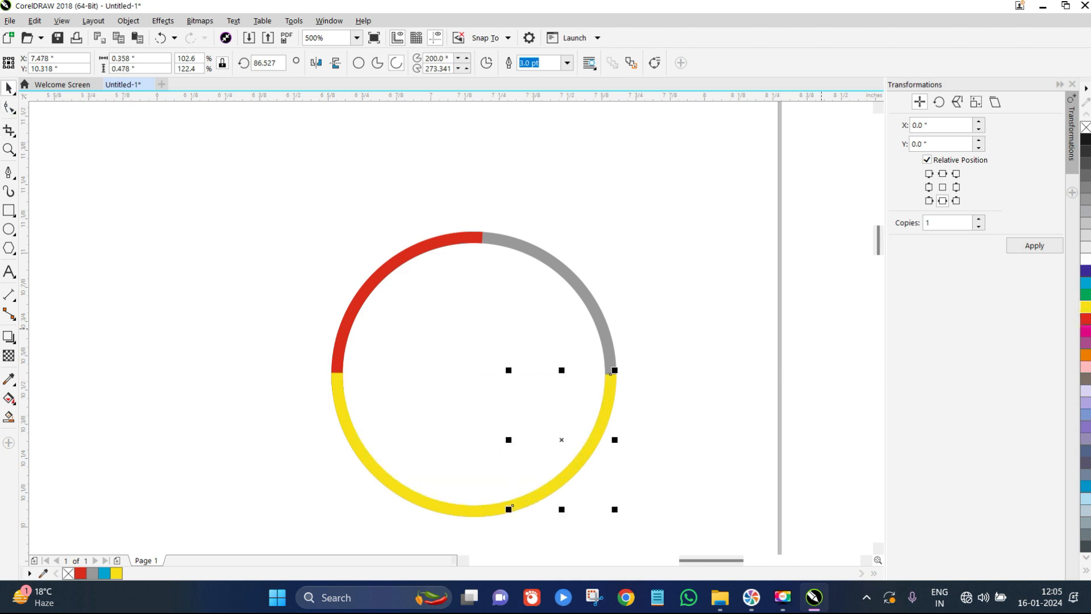
right_click(1084, 294)
left_click(688, 414)
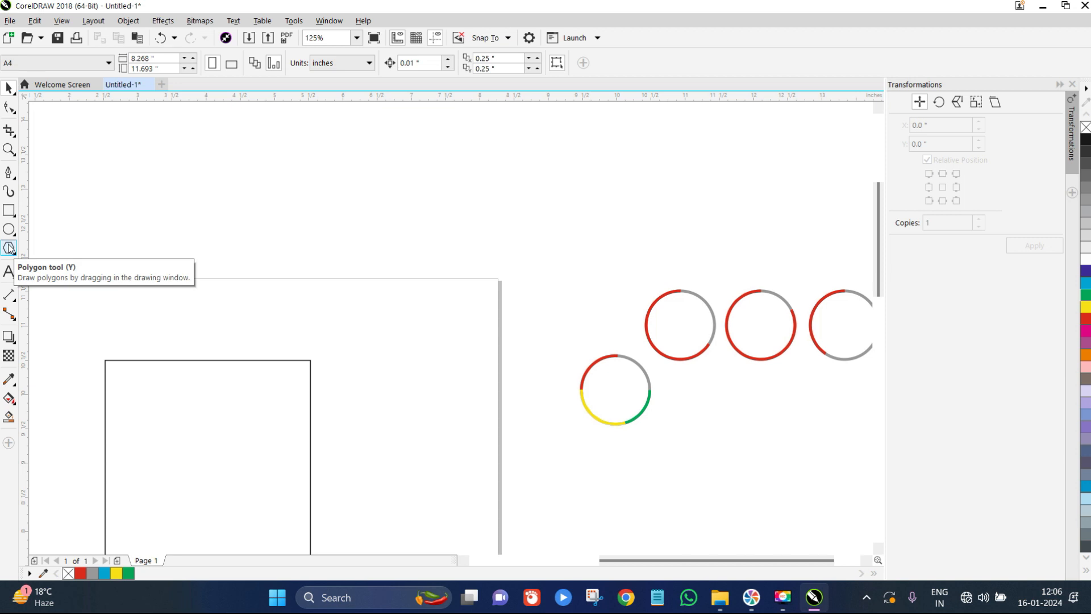
Draw a five-sided polygon about 1.94 by 1.85 inches on the page, beside the large rectangle
left_click(9, 248)
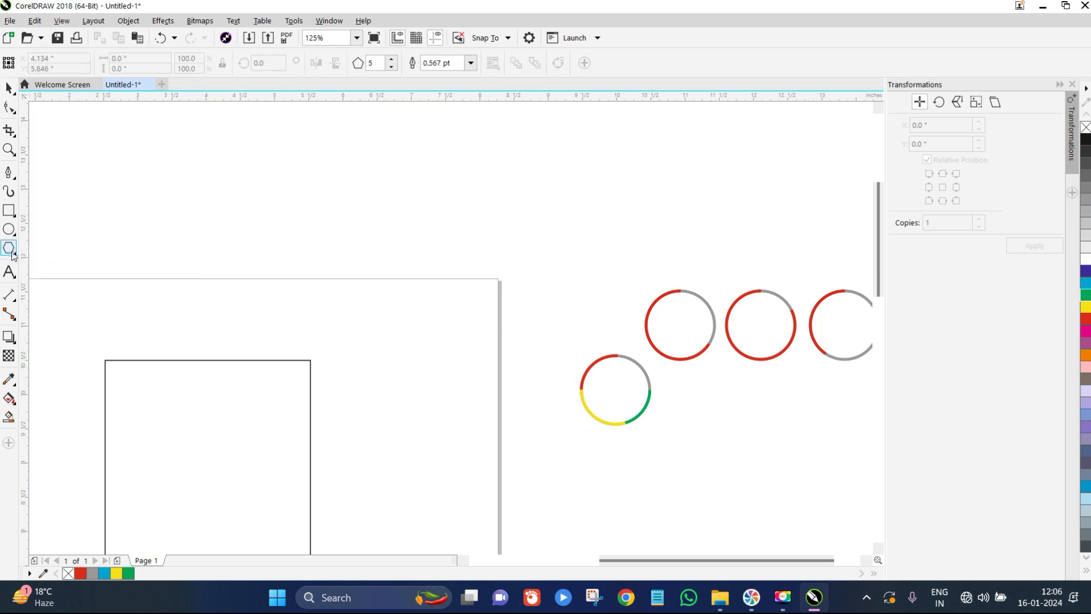
left_click_drag(355, 340, 492, 479)
scroll(443, 340, "down", 1)
scroll(408, 389, "up", 1)
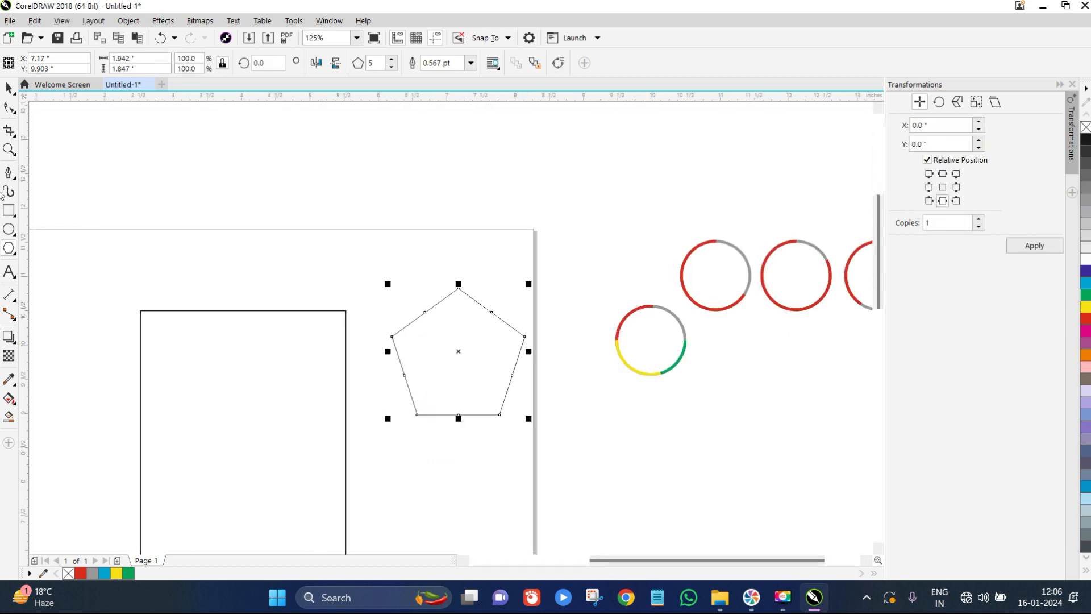
Clear the large rectangle from the page and move the pentagon to the page's upper-left corner
left_click(8, 89)
scroll(155, 256, "down", 1)
left_click_drag(186, 354, 560, 394)
left_click_drag(287, 305, 133, 305)
scroll(63, 297, "up", 2)
left_click_drag(415, 341, 325, 310)
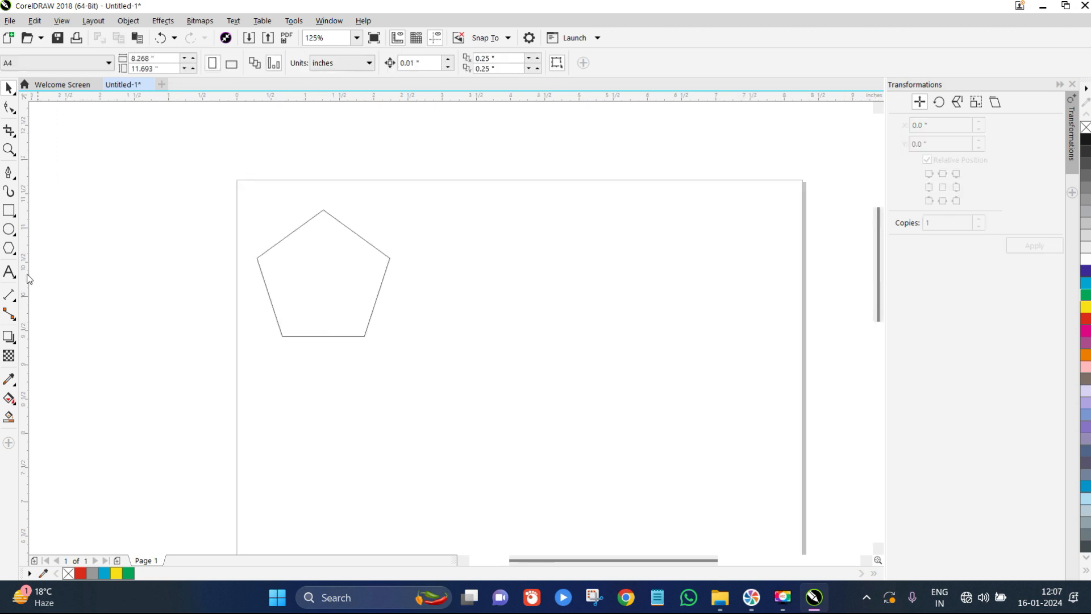
left_click_drag(280, 273, 318, 258)
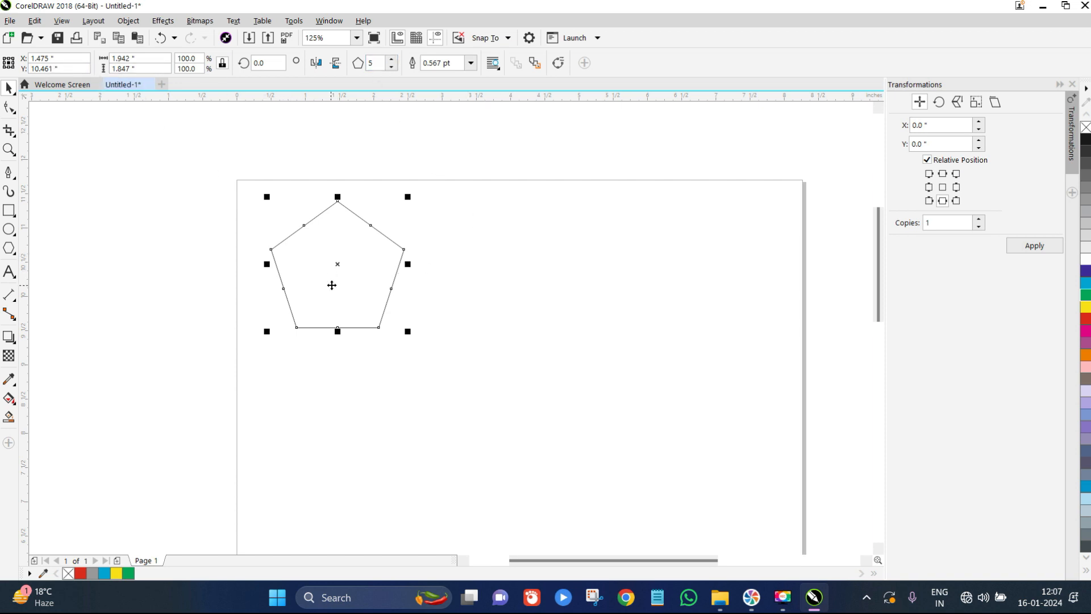
Set the pentagon's number of sides to 6 to make it a hexagon
scroll(342, 243, "up", 1)
scroll(342, 241, "down", 1)
scroll(341, 309, "up", 1)
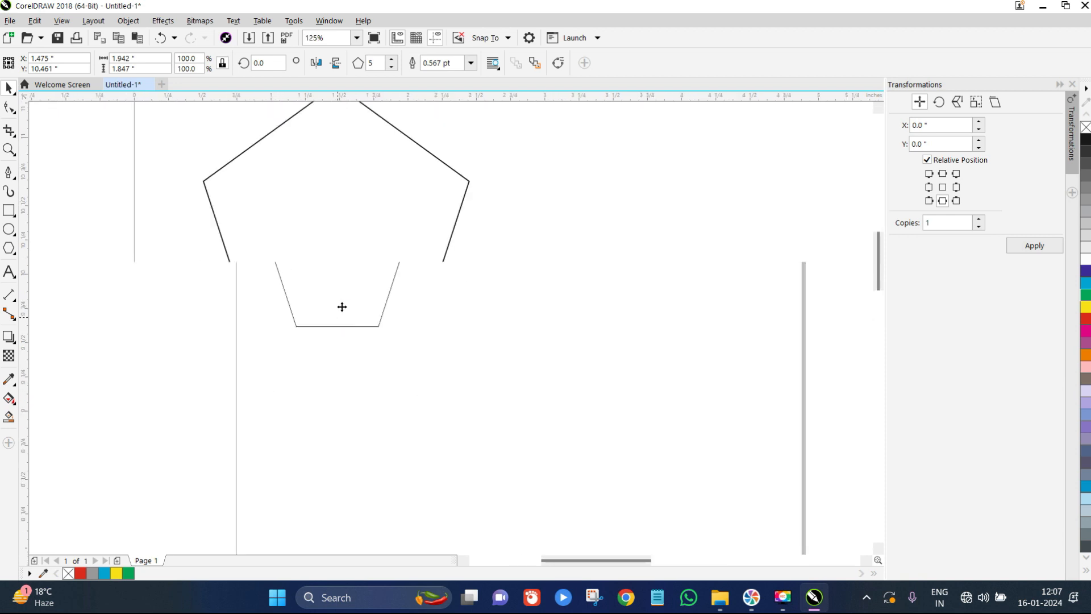
scroll(341, 303, "down", 1)
scroll(349, 238, "up", 1)
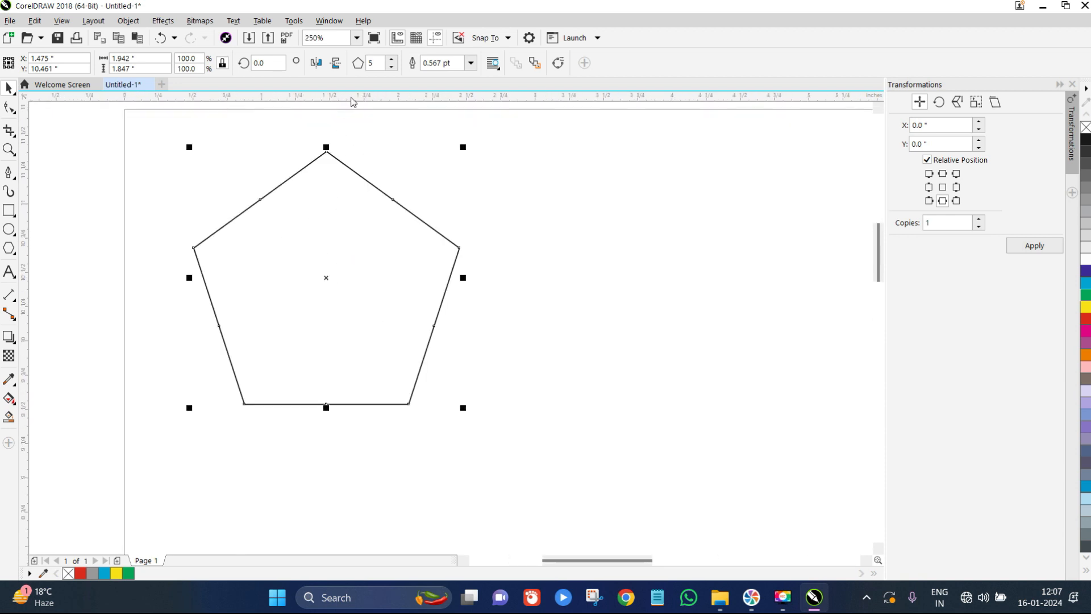
double_click(375, 62)
type("6")
key("Return")
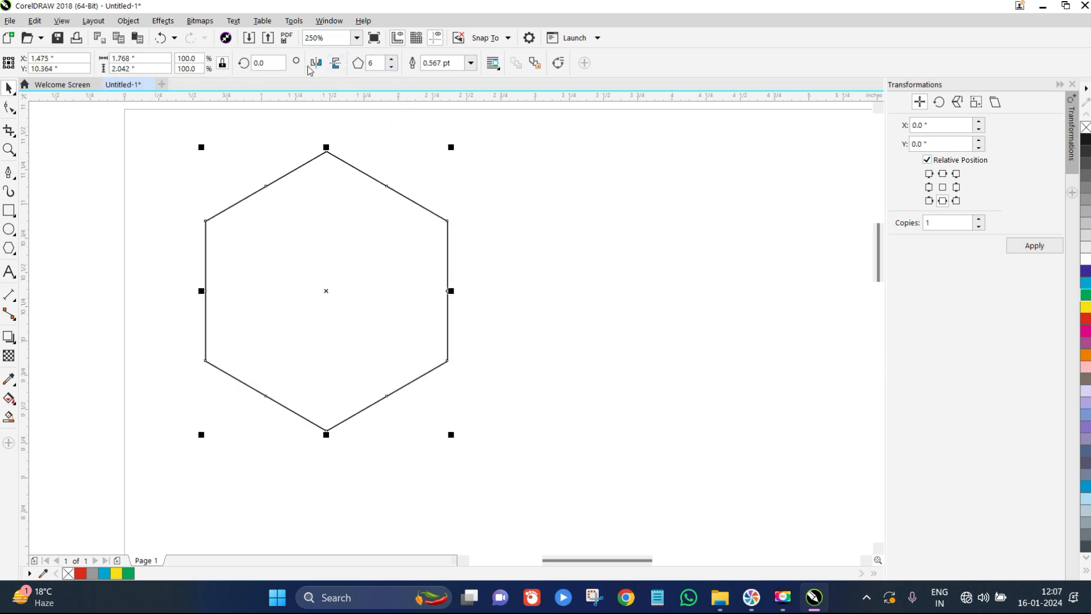
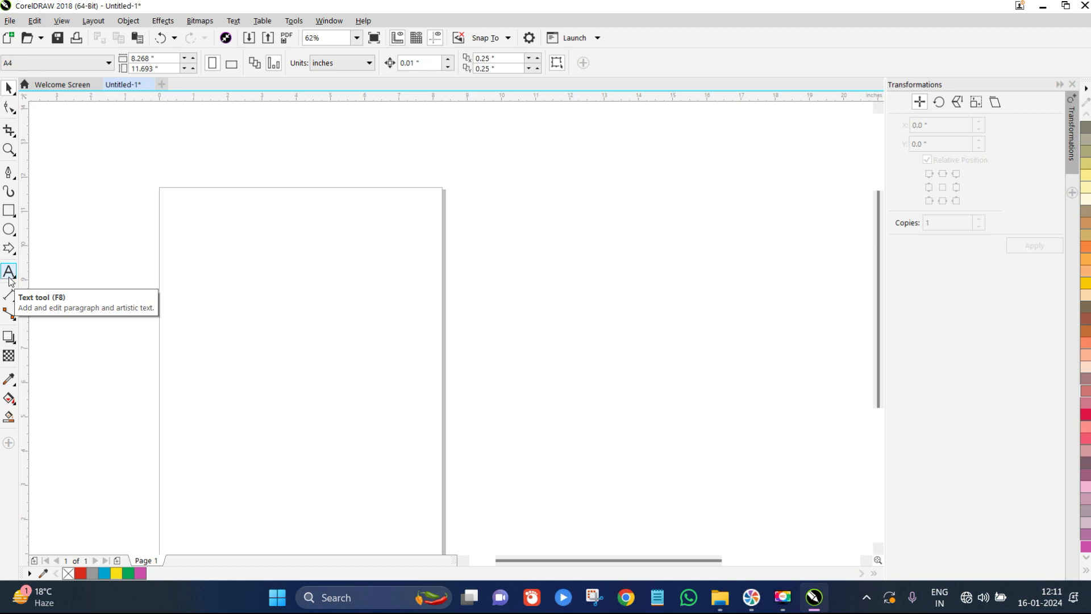
Add artistic text on the page with the lines "Design Samrat", "Computer Graphic Design Classes" and "Graphic Design"
left_click(10, 275)
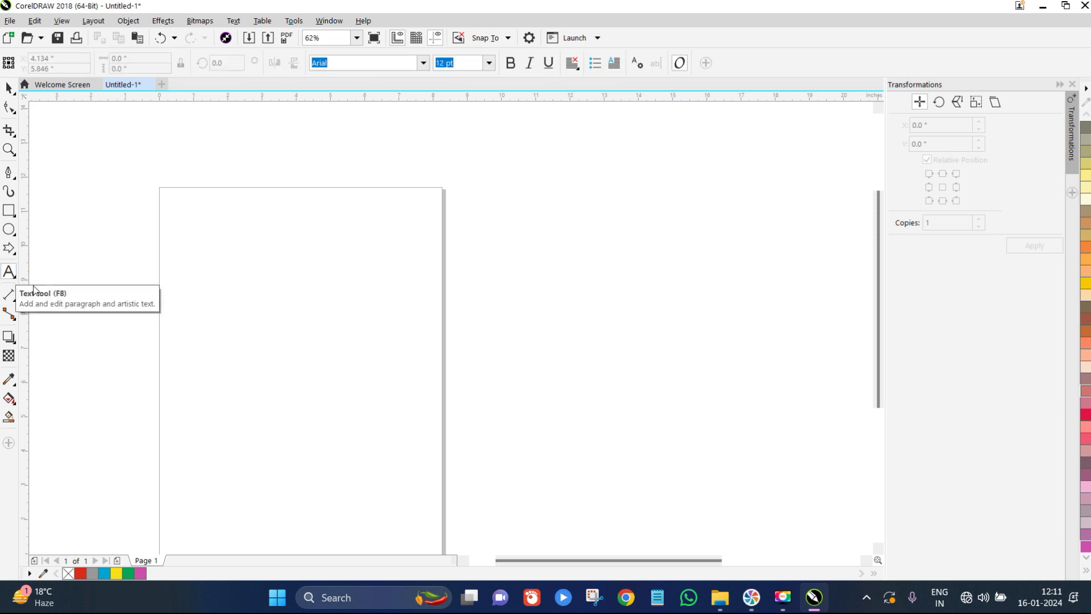
left_click(206, 272)
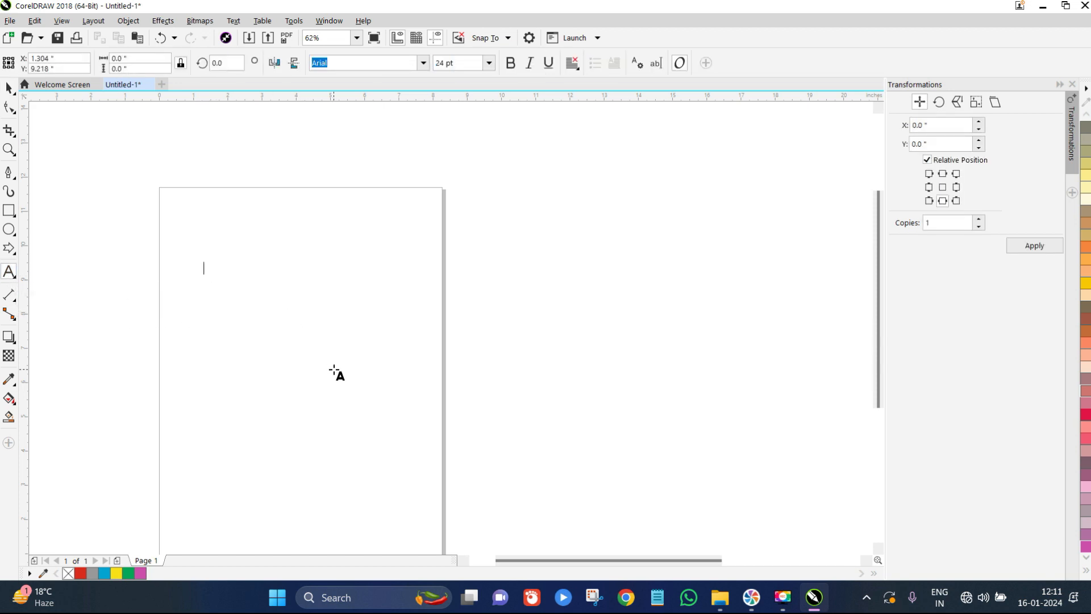
type("lkfjlaj")
key("ctrl+a")
type("Design Samrat")
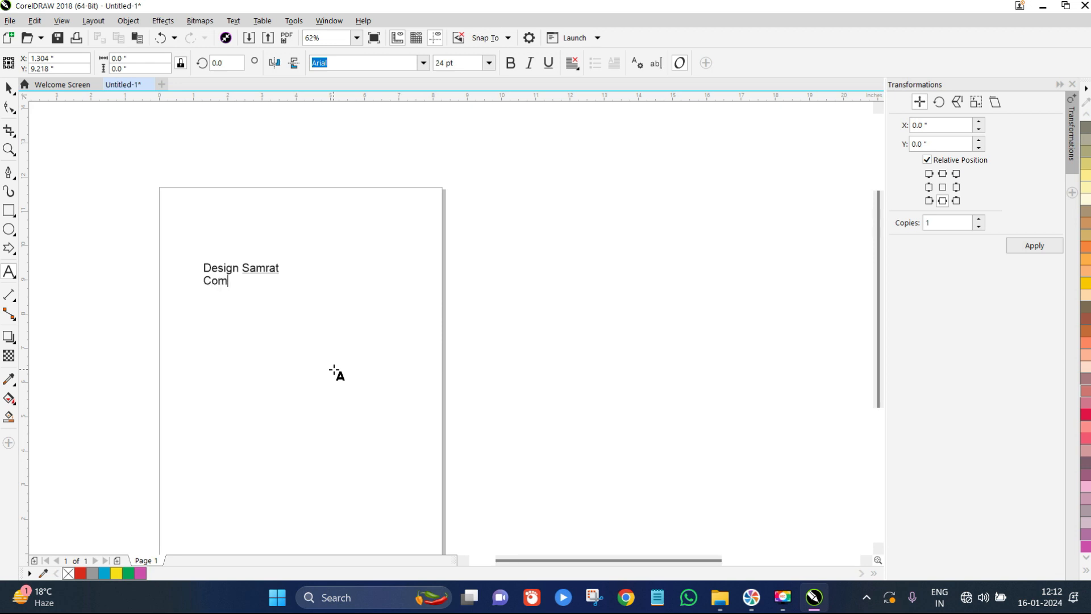
type("e r Graphic Design Classes")
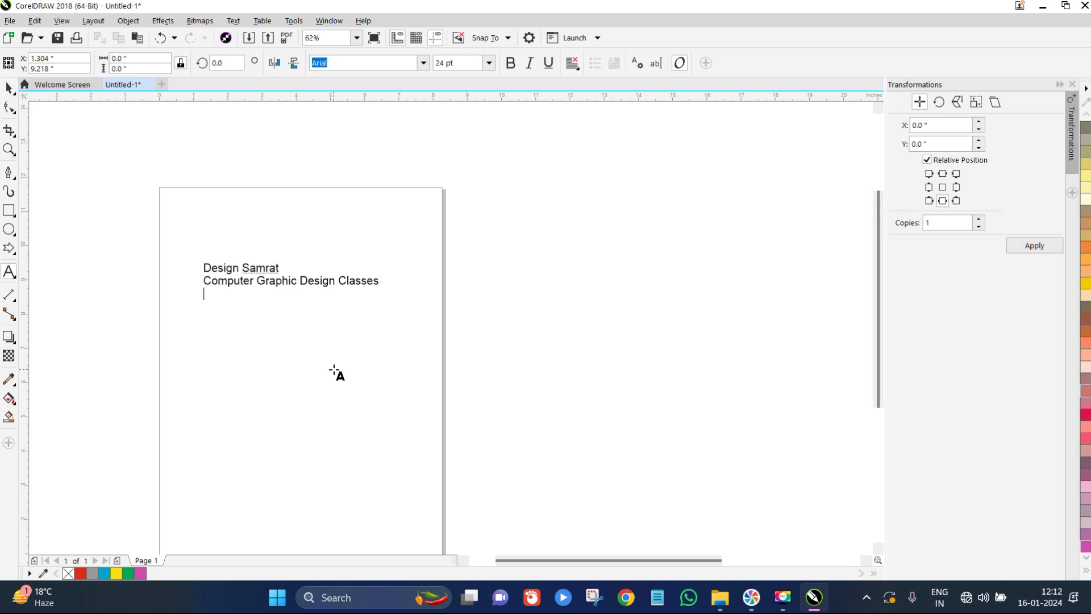
key("Return")
type("Graphic Design")
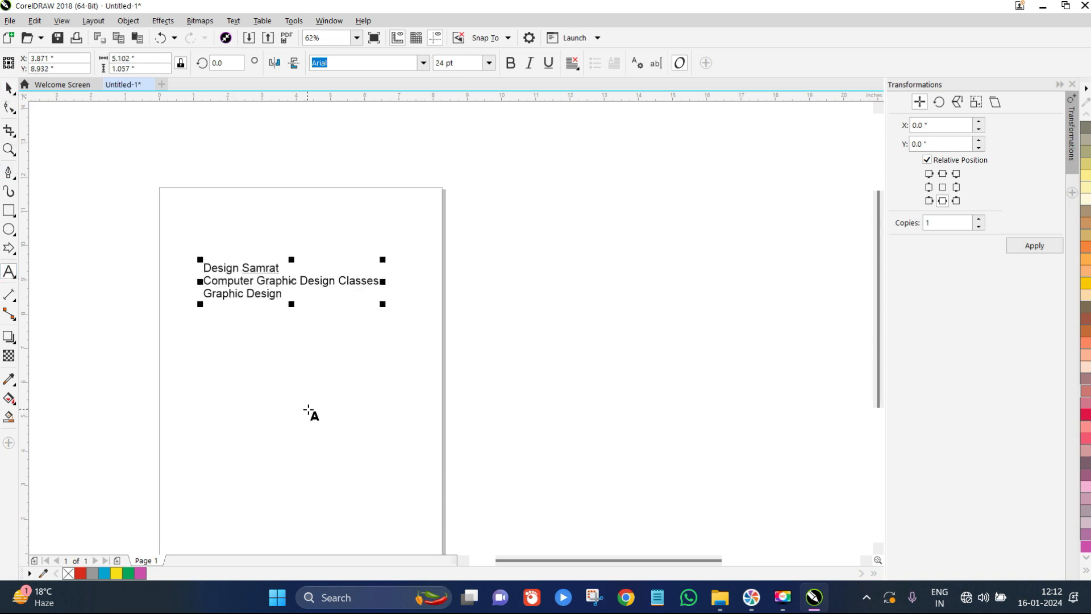
Move the three-line artistic text up to the page's upper-left area, centered at about X 3.2, Y 10.33 inches
left_click(231, 378)
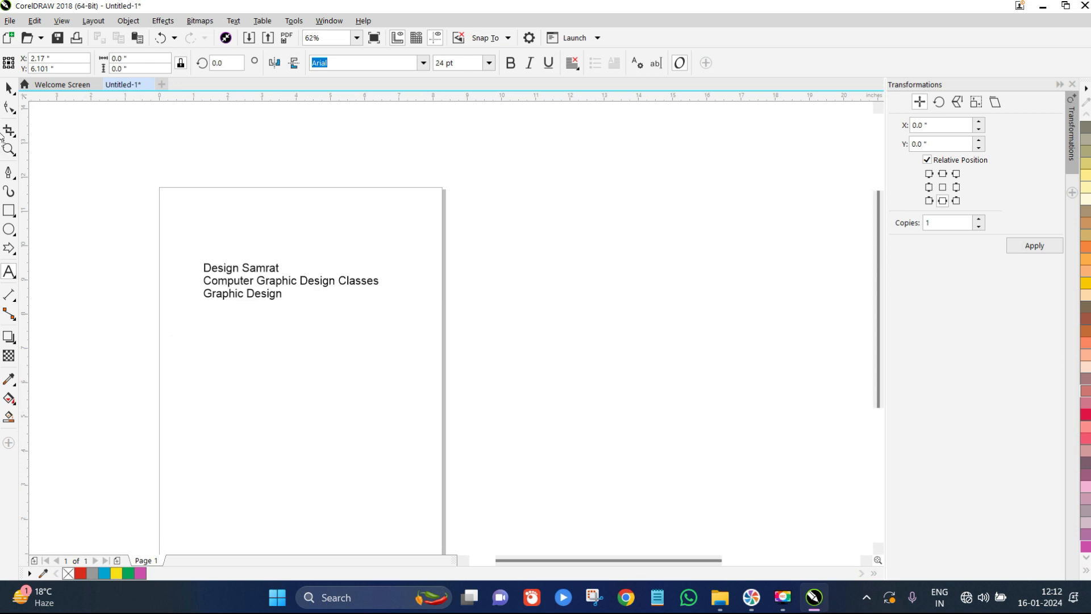
left_click(8, 87)
left_click_drag(289, 284, 267, 233)
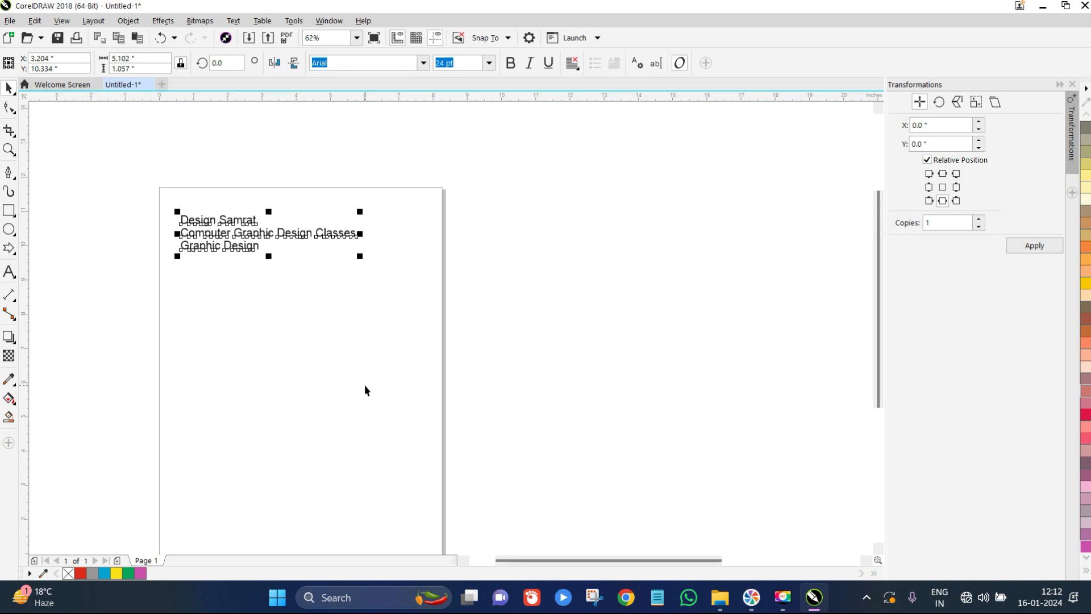
Draw a paragraph text frame about 7.25 by 4.22 inches below the artistic text
left_click(9, 272)
left_click(179, 307)
left_click_drag(178, 306, 424, 451)
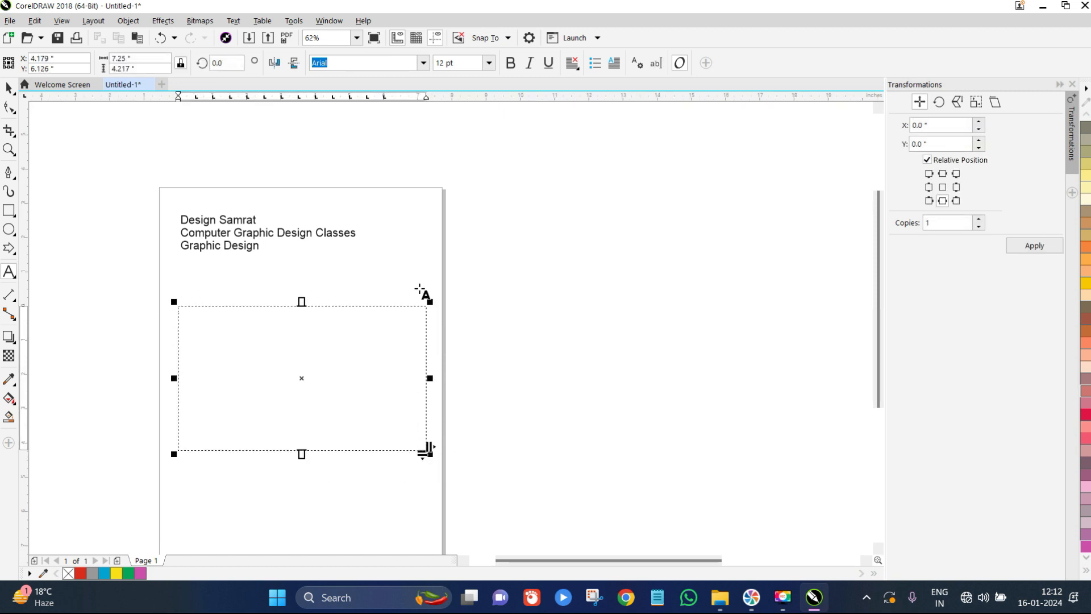
scroll(255, 322, "up", 2)
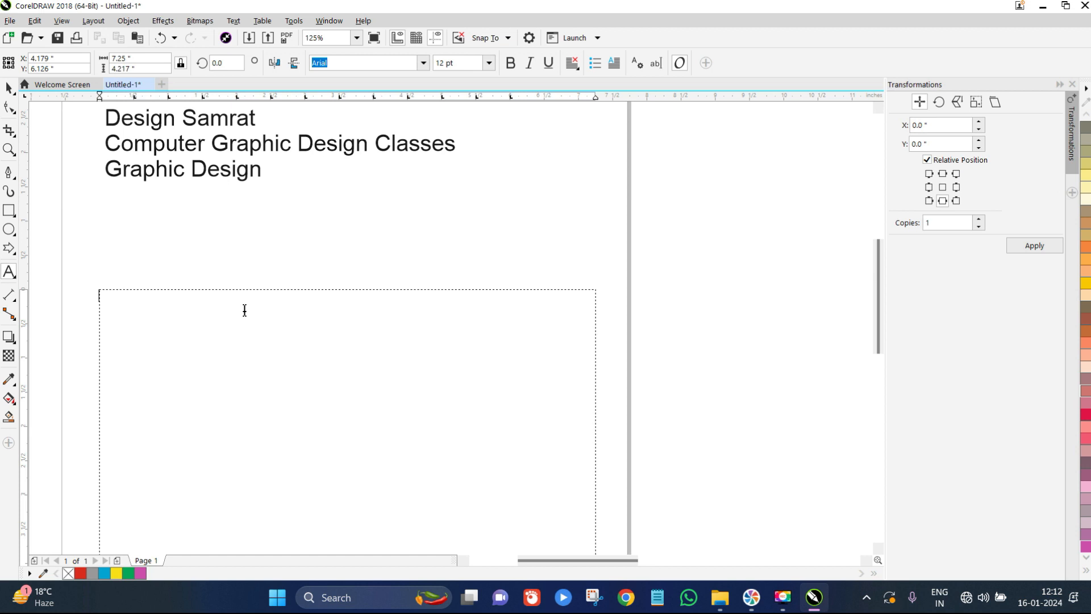
Fill the paragraph frame with "Design Samrat - Computer graphic design course, Graphic Design, Printing, Advertising, Digital Marketing"
type("sign Samrat -  Computer graphic design course, Graphic Design, Printing  Adverstisingm")
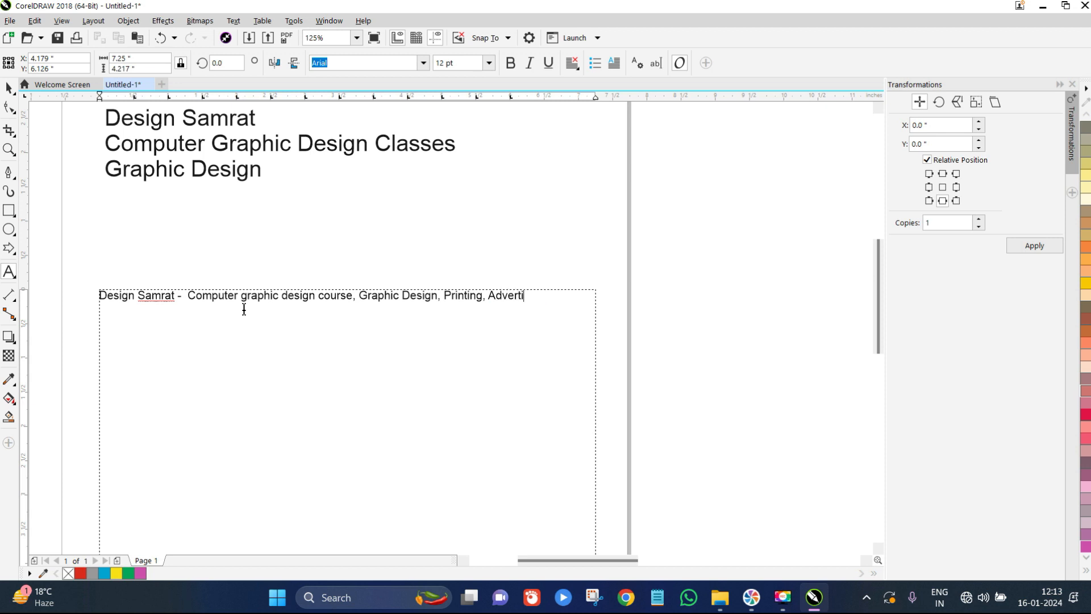
key("BackSpace")
type(", Digital Marketing")
key("Escape")
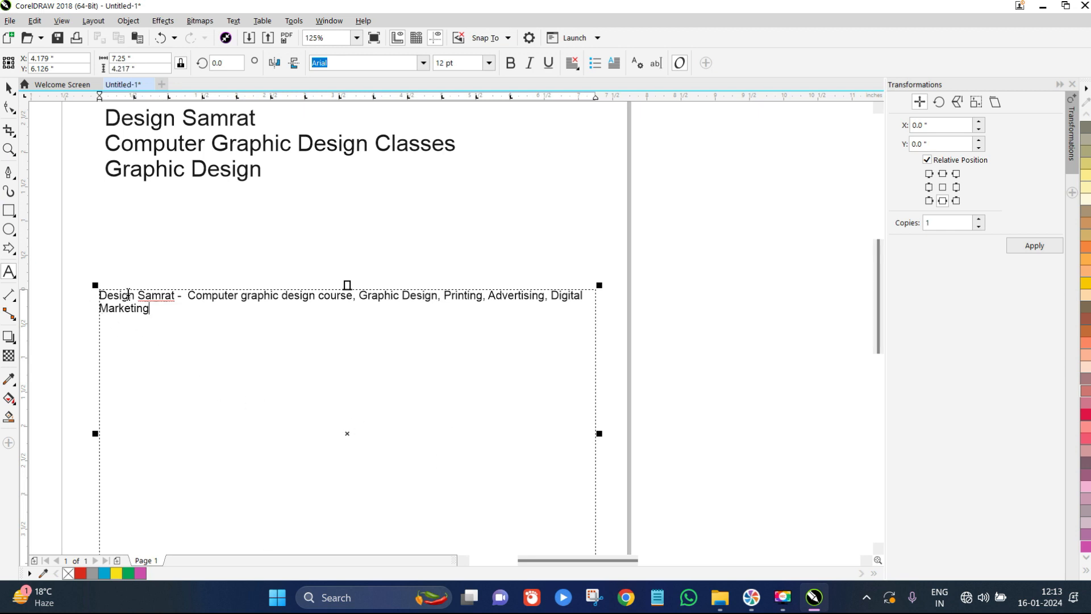
Narrow the paragraph text frame to about 4.3 inches wide so its text rewraps
scroll(264, 291, "down", 2)
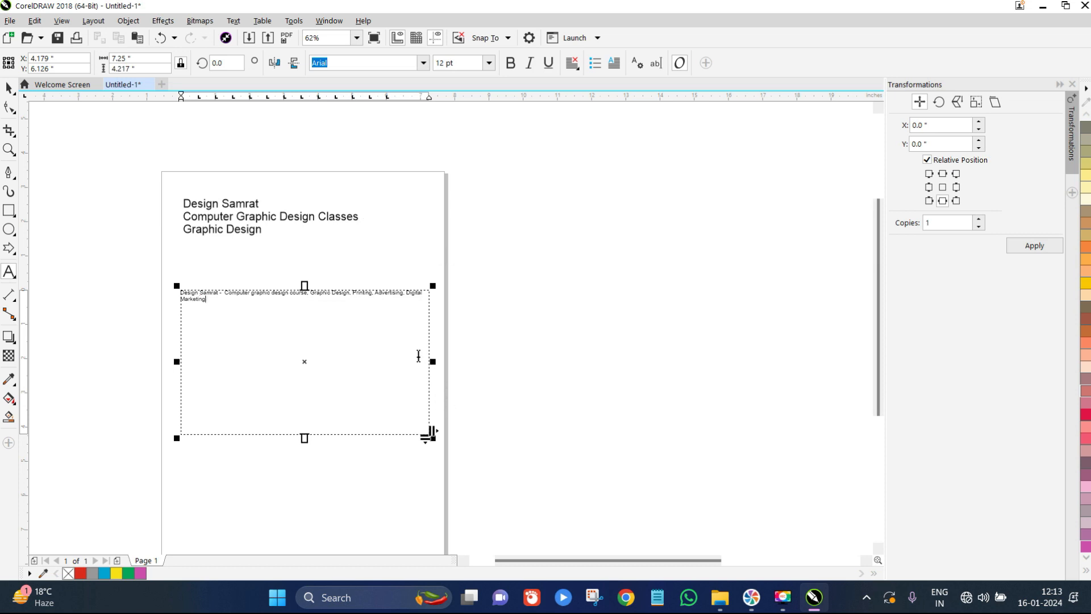
scroll(352, 309, "up", 2)
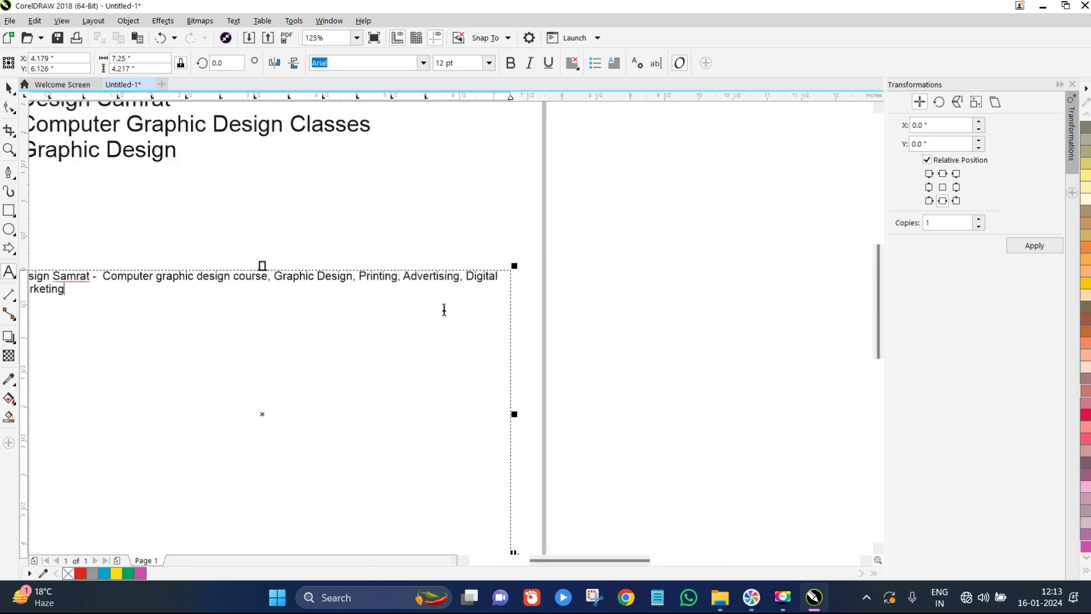
scroll(441, 309, "down", 2)
left_click(8, 90)
scroll(360, 317, "up", 2)
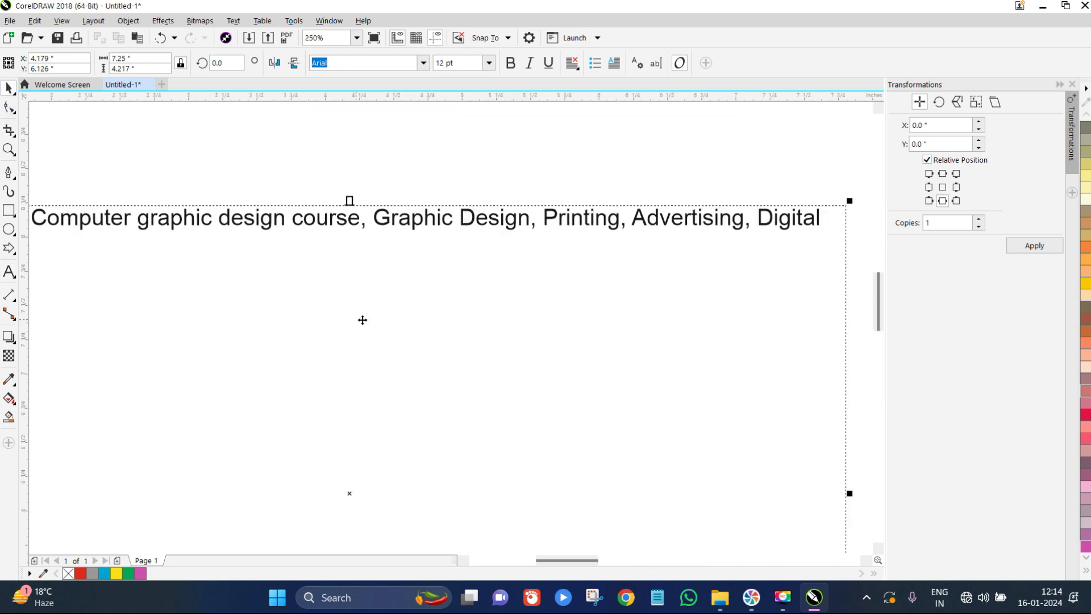
scroll(552, 275, "down", 2)
scroll(513, 309, "up", 2)
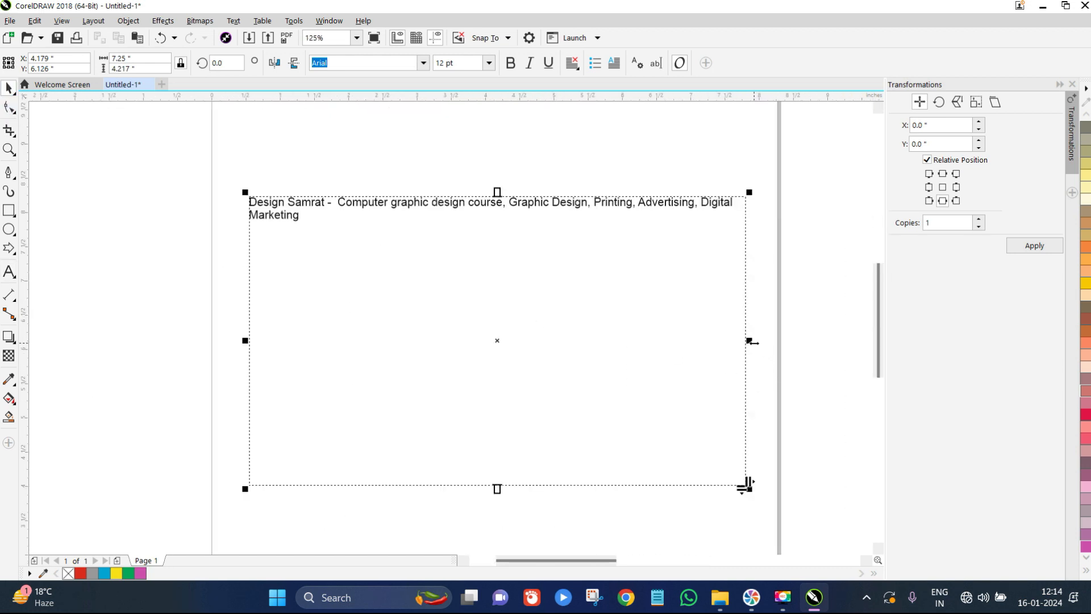
left_click_drag(750, 341, 557, 341)
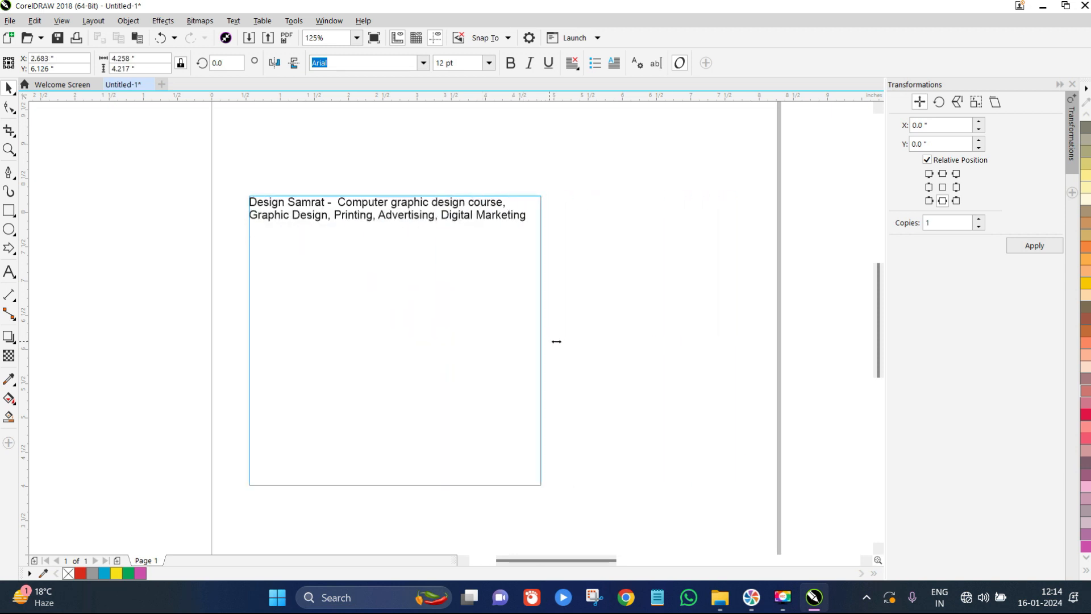
Squeeze the three-line artistic text horizontally and undo the resize
scroll(560, 369, "down", 2)
left_click(540, 297)
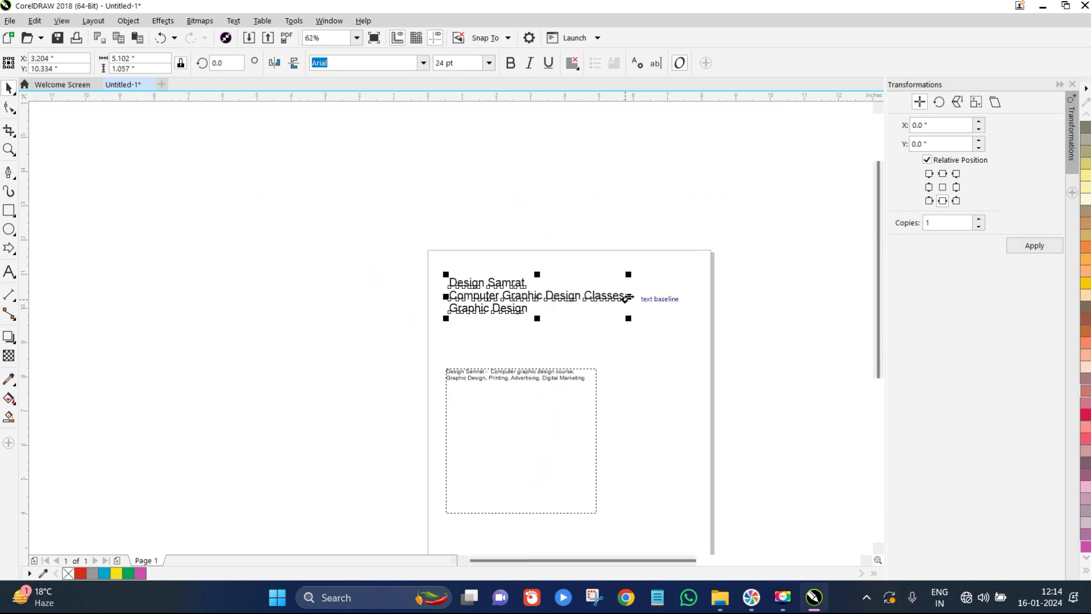
left_click_drag(633, 295, 549, 296)
key("ctrl+z")
Resize the paragraph text frame to about 6.13 inches wide and 2.59 inches high
left_click(596, 512)
left_click_drag(596, 441, 664, 435)
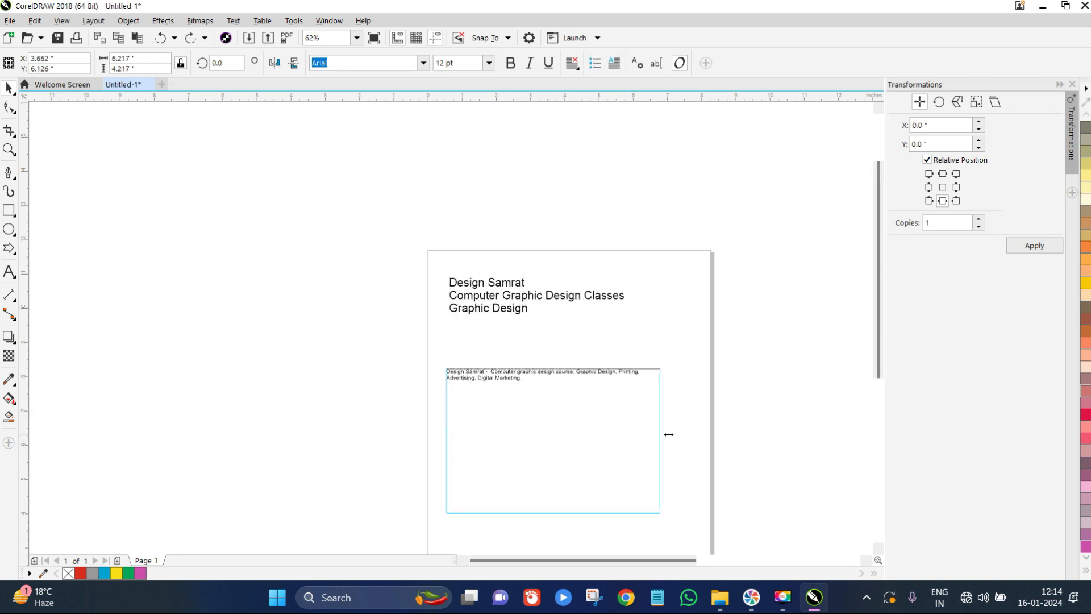
left_click_drag(551, 518, 551, 460)
left_click(497, 300)
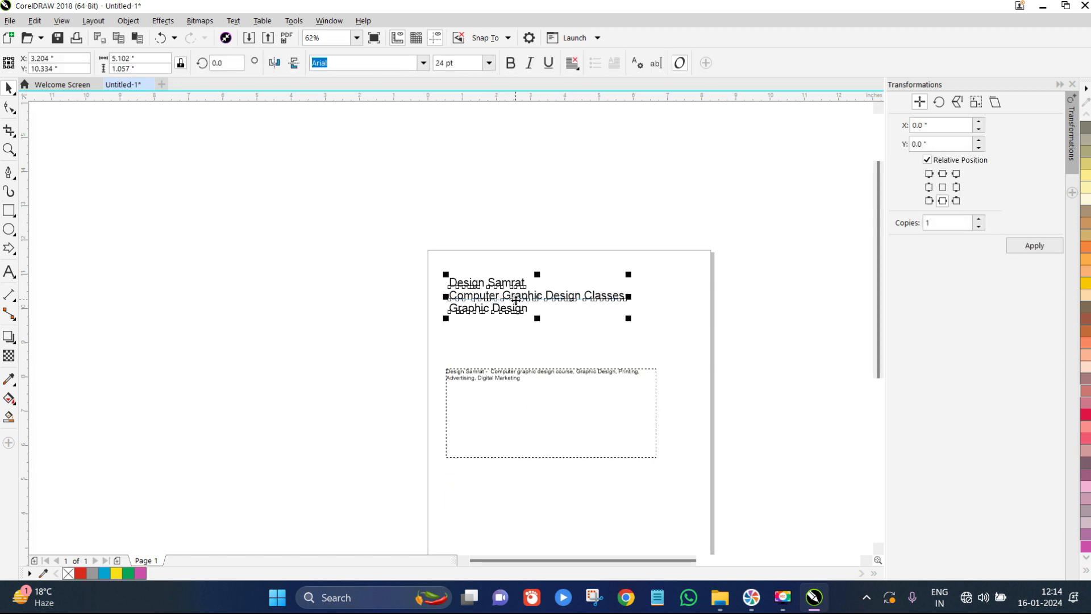
left_click(579, 418)
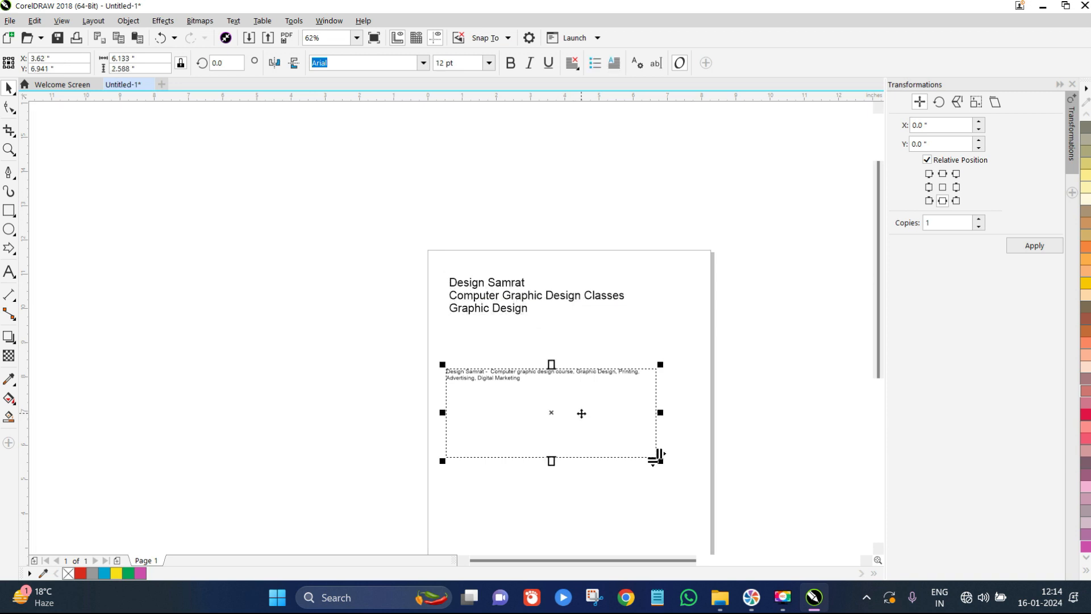
Enlarge the three-line artistic text proportionally to about 5.55 inches wide and 1.15 inches high
left_click(544, 295)
left_click_drag(630, 322, 644, 335)
Make the paragraph text frame narrower and shorter, and move it up closer to the artistic text
left_click(653, 404)
left_click_drag(657, 457, 614, 441)
left_click_drag(562, 392, 574, 375)
scroll(586, 379, "up", 2)
left_click_drag(653, 393, 623, 396)
Try to convert the three-line artistic text to paragraph text
left_click(483, 230)
right_click(483, 230)
left_click(769, 299)
left_click(734, 295)
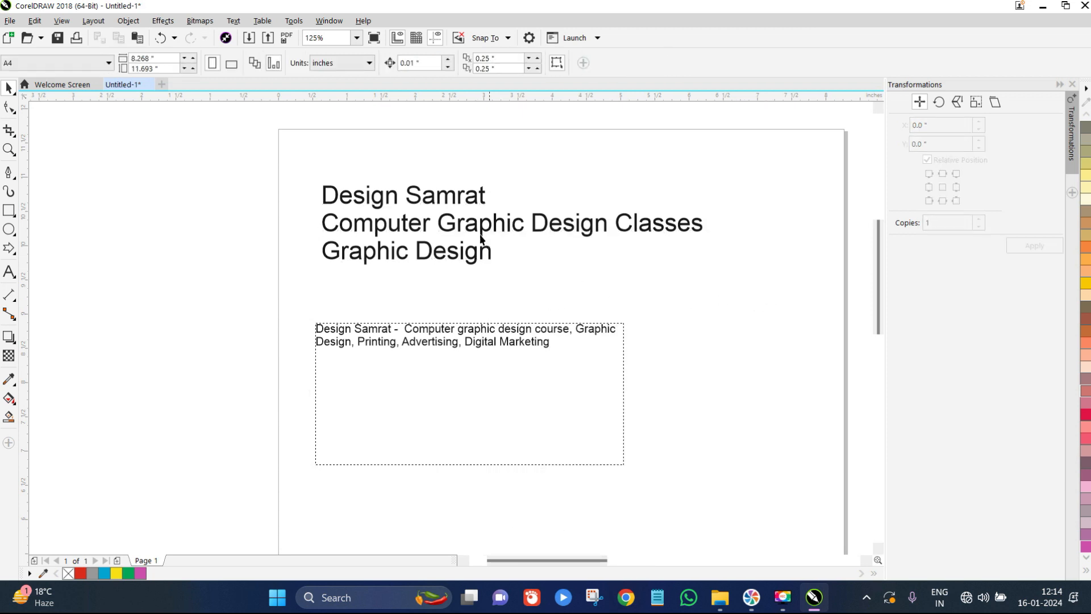
left_click(482, 229)
right_click(482, 230)
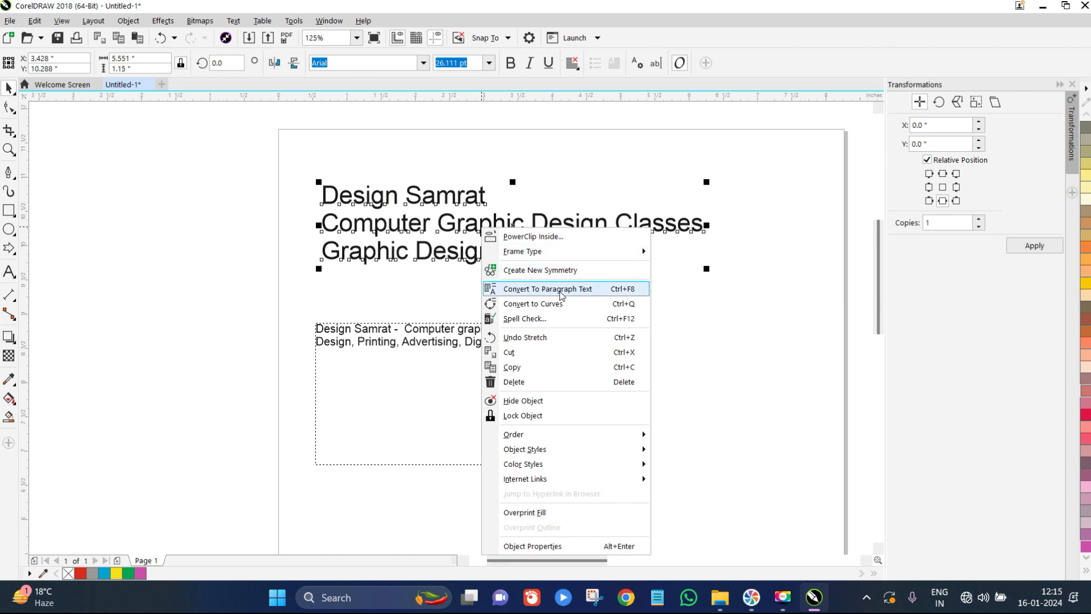
left_click(583, 290)
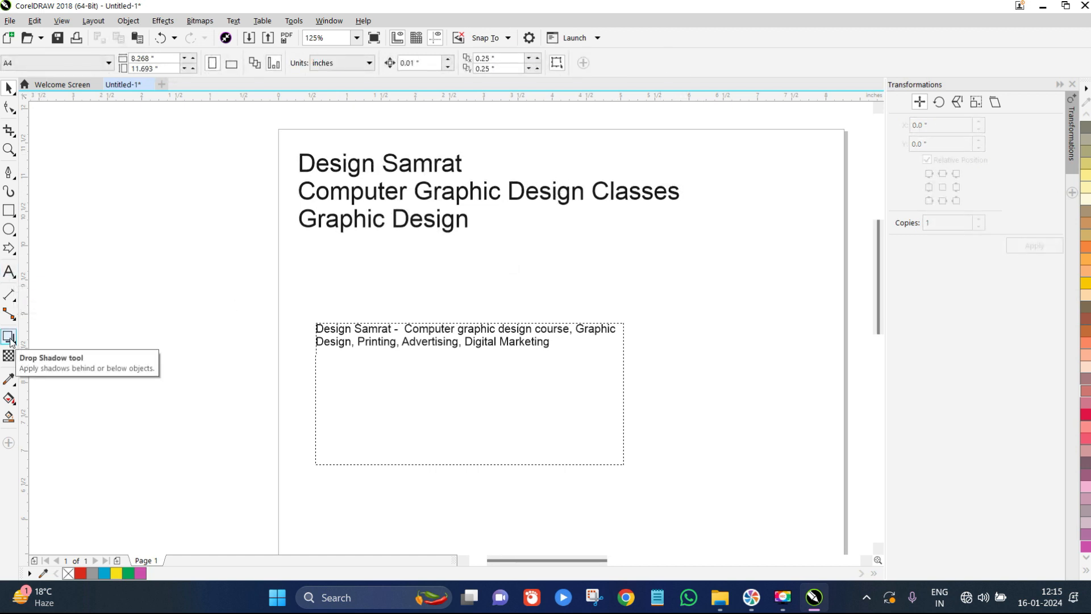
Place the paragraph frame left-aligned directly under the artistic text and shorten it to fit its two lines
left_click_drag(436, 373, 423, 309)
left_click(421, 238, "shift")
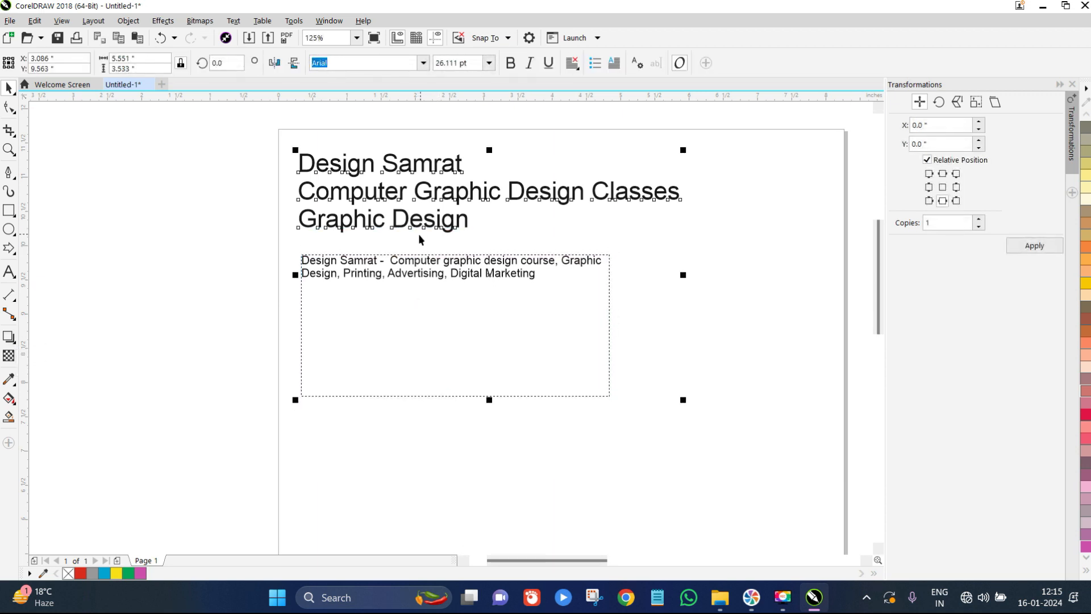
left_click(492, 355)
left_click_drag(453, 397, 461, 296)
Draw a rectangle about 2.53 by 1.27 inches below the paragraph text and fill it with orange
left_click(9, 210)
left_click_drag(311, 344, 485, 431)
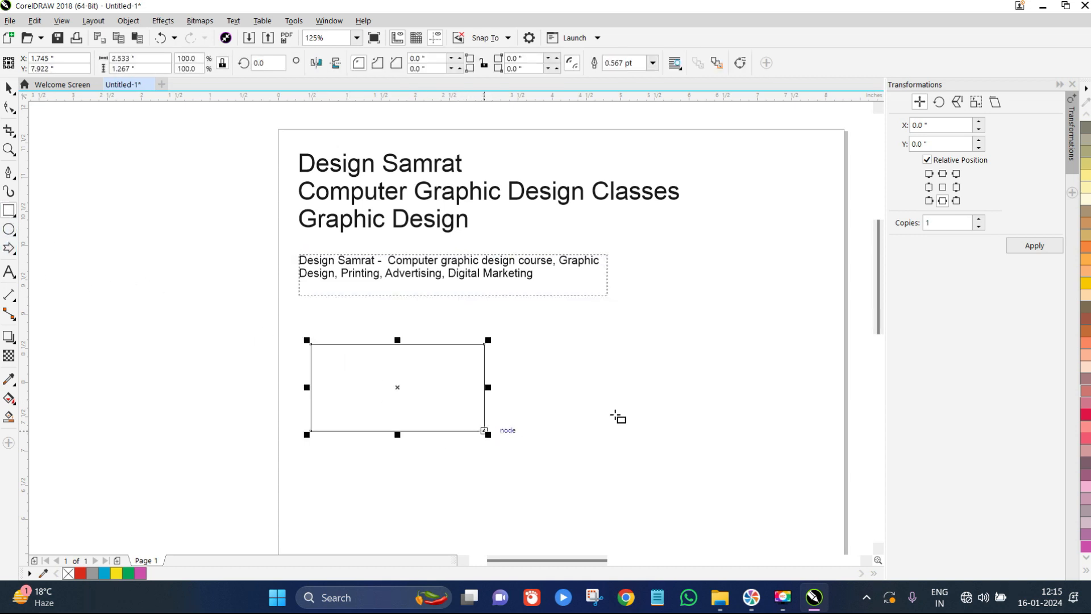
left_click(1085, 570)
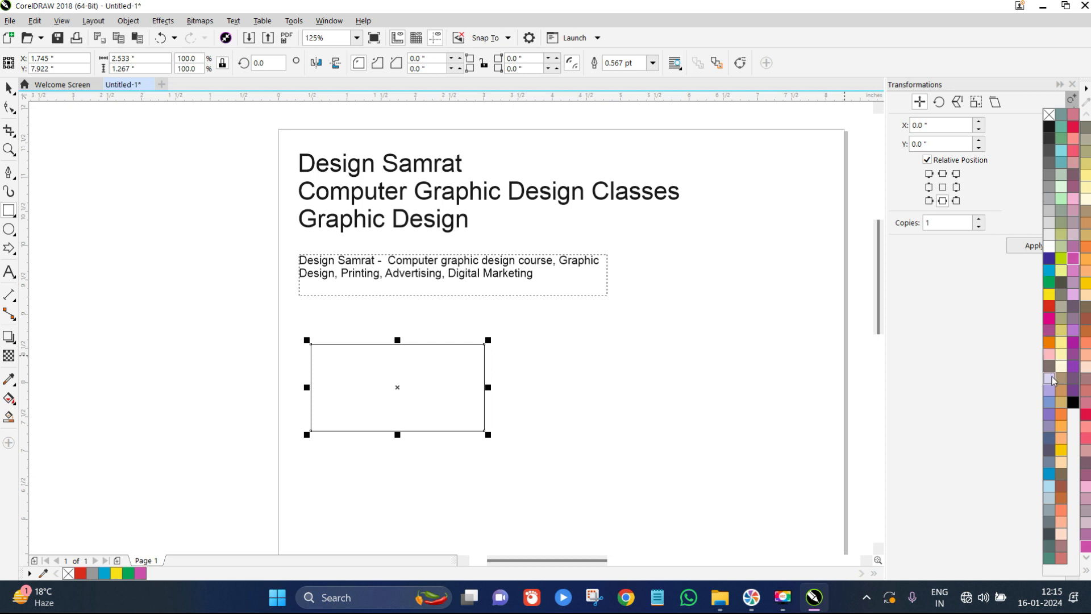
left_click(1049, 341)
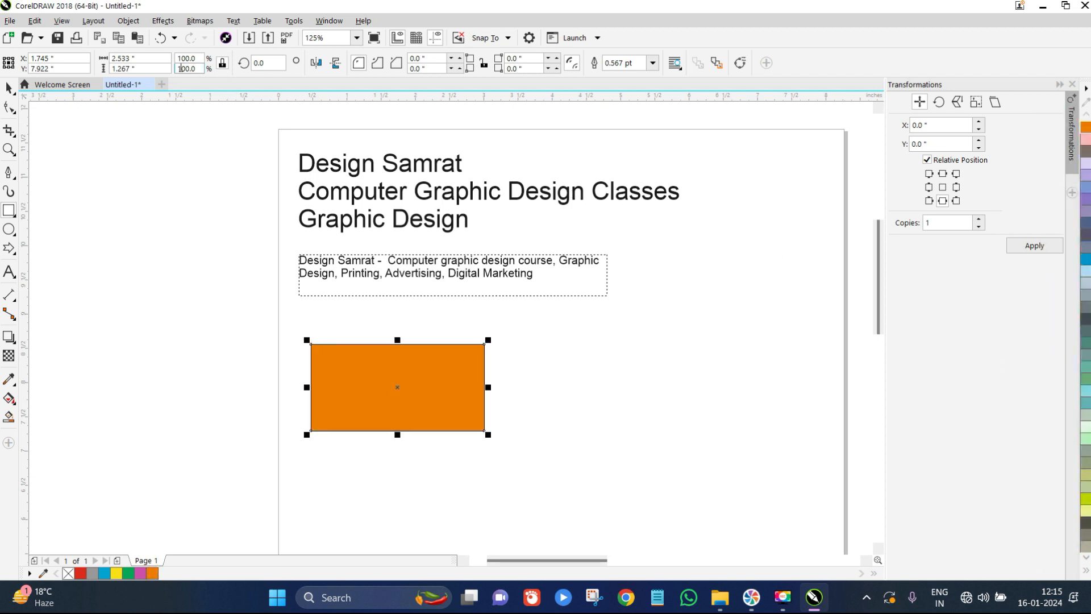
left_click(9, 87)
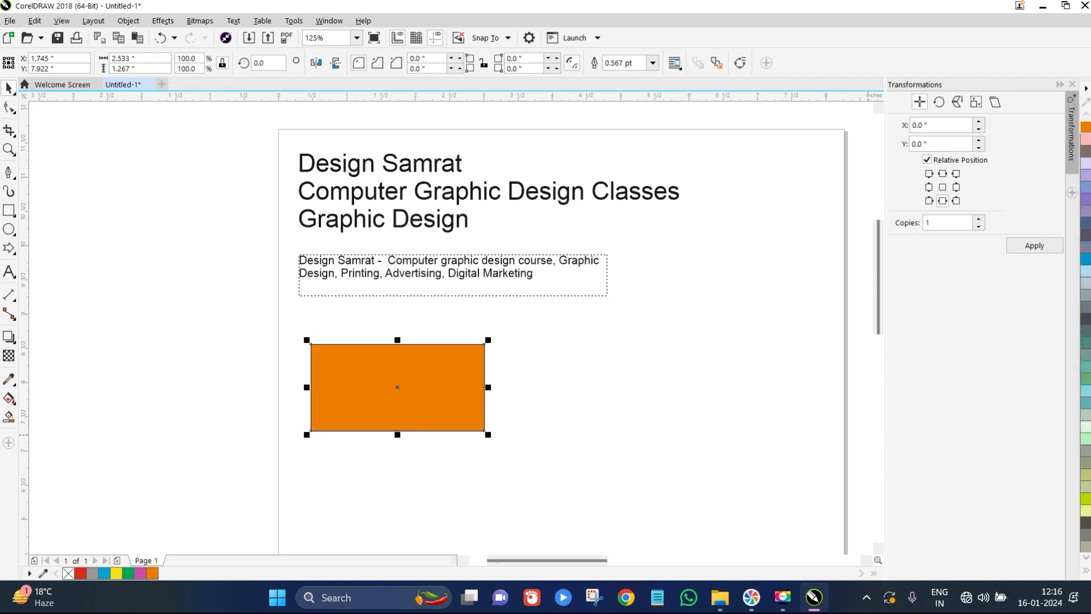
Colour the orange rectangle's outline crimson red
left_click(1084, 573)
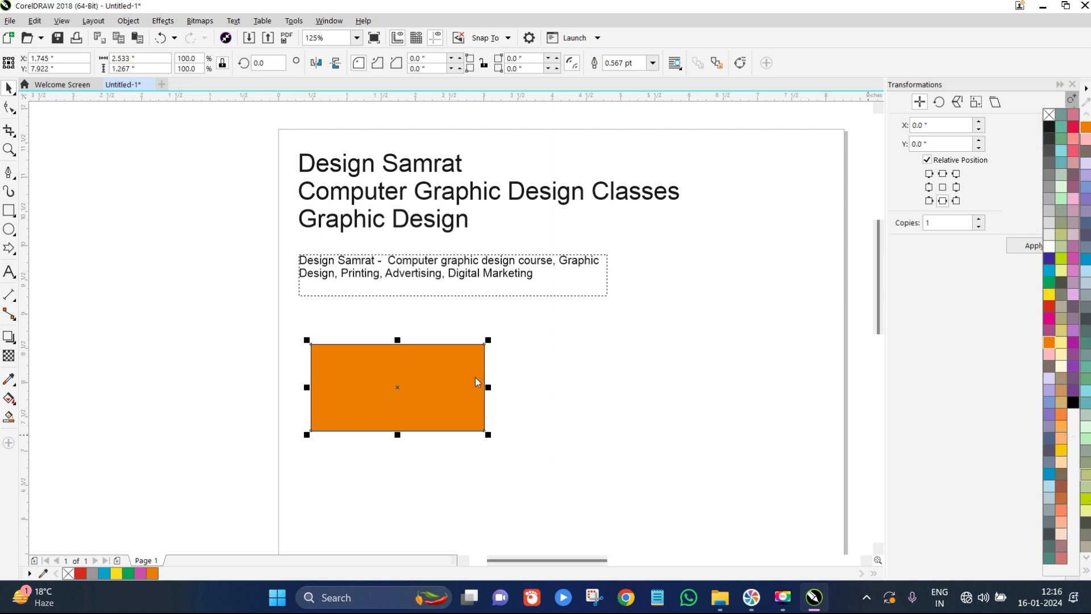
scroll(471, 378, "up", 3)
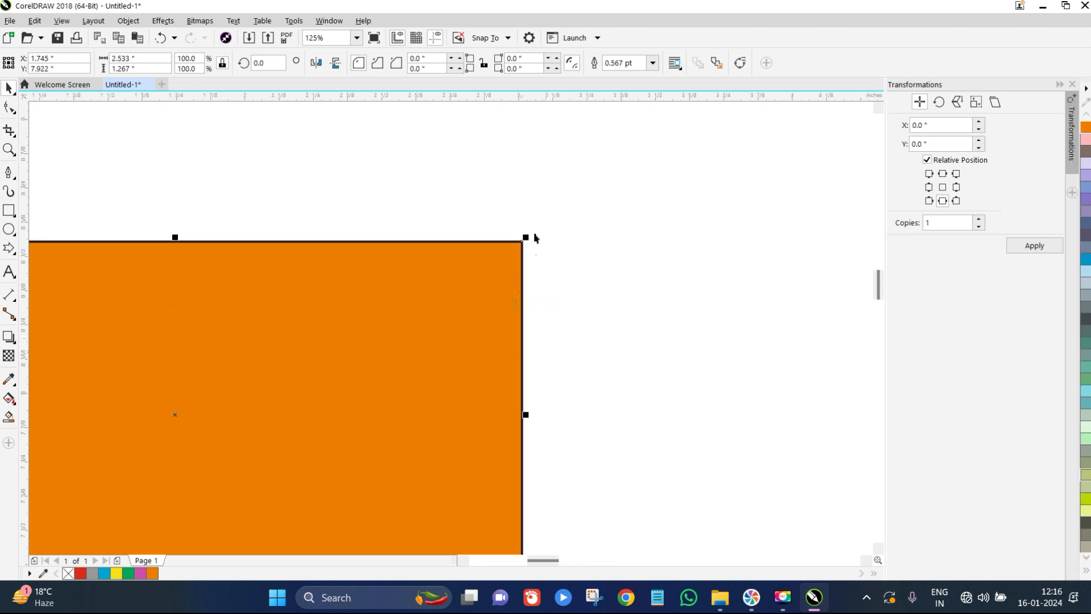
left_click(1086, 572)
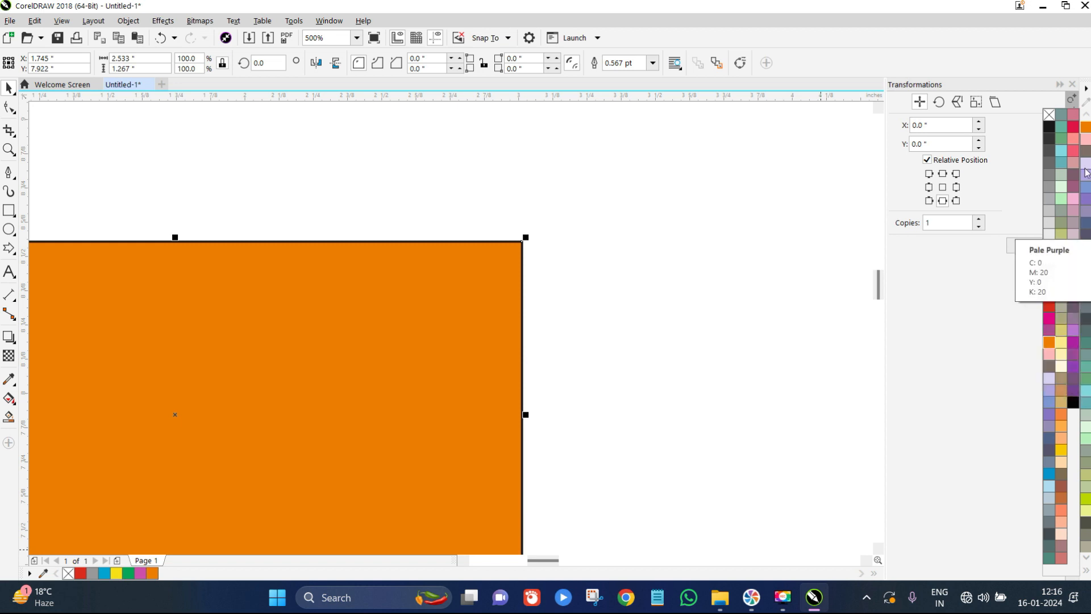
right_click(1074, 130)
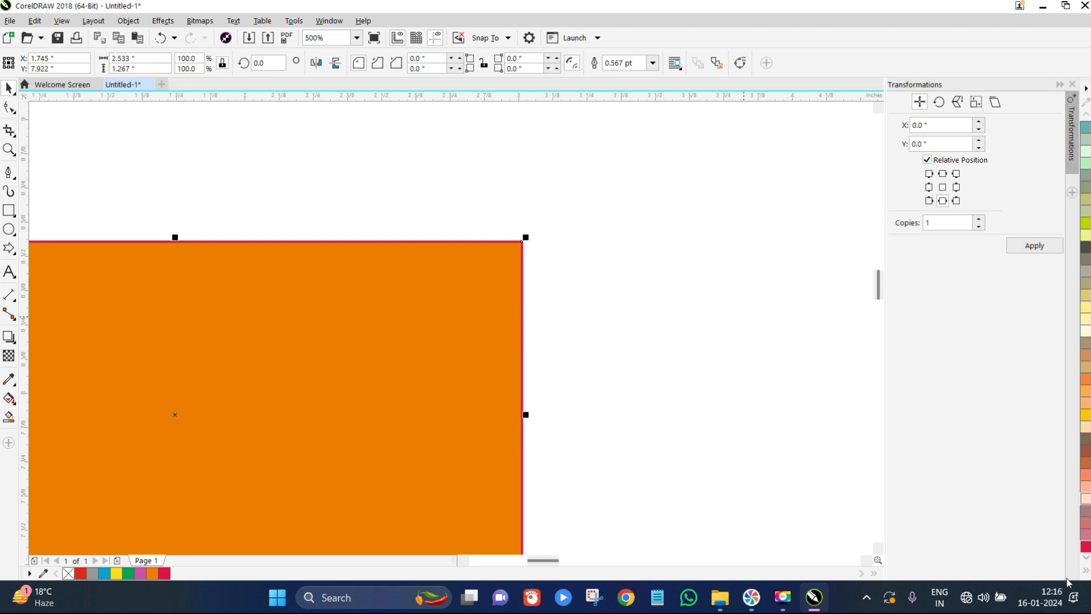
Give the rectangle a magenta fill and a black outline, and nudge it slightly left
left_click(1086, 571)
left_click(1050, 296)
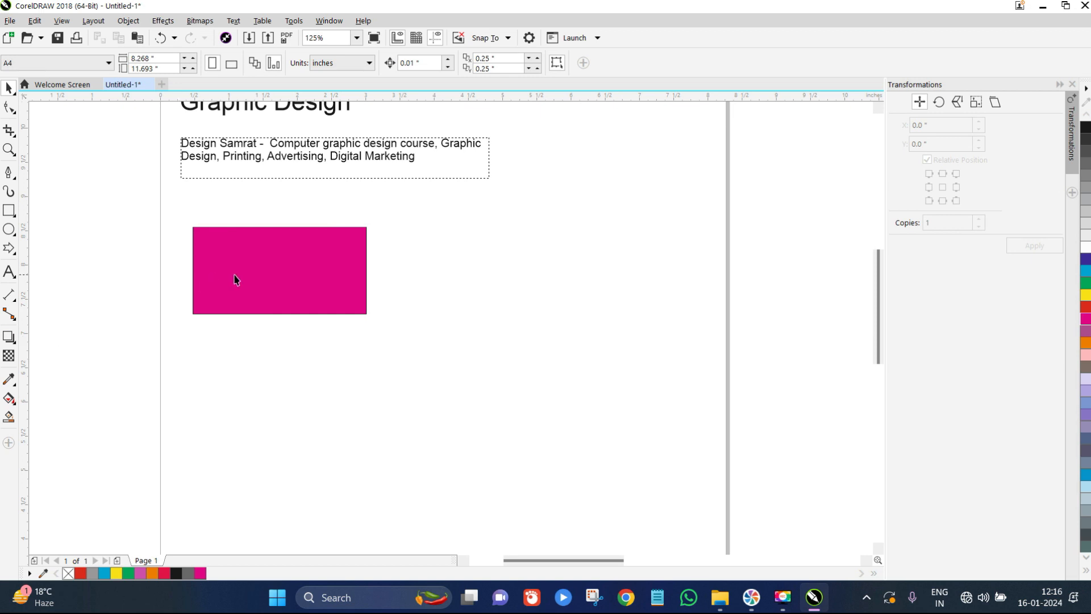
left_click(235, 279)
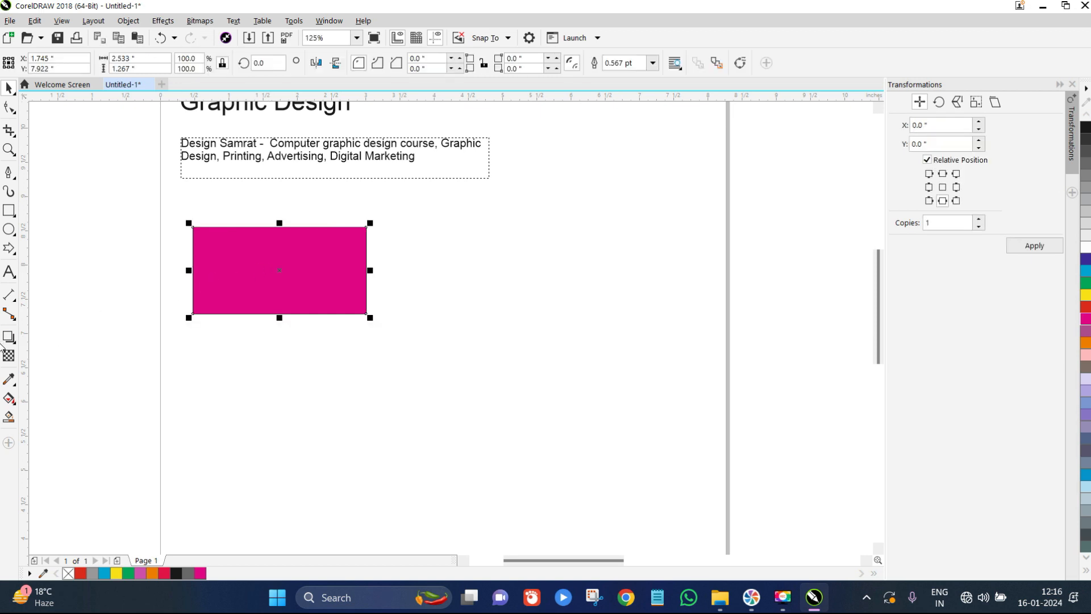
scroll(223, 249, "up", 2)
left_click_drag(274, 277, 266, 279)
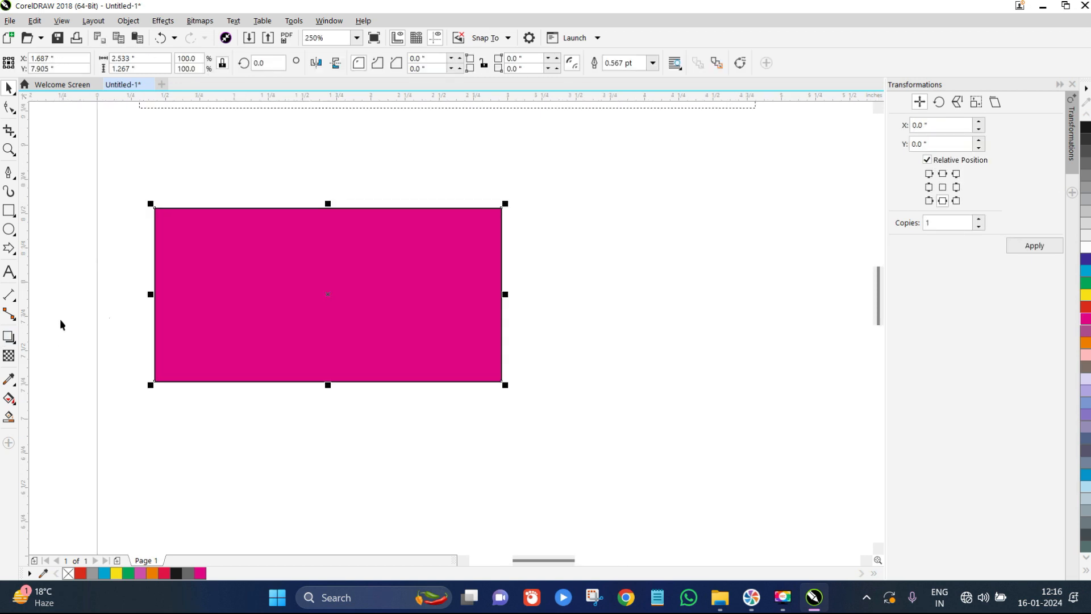
Cast a drop shadow from the rectangle, offset about 0.36 inches right and 0.13 inches down
left_click(8, 338)
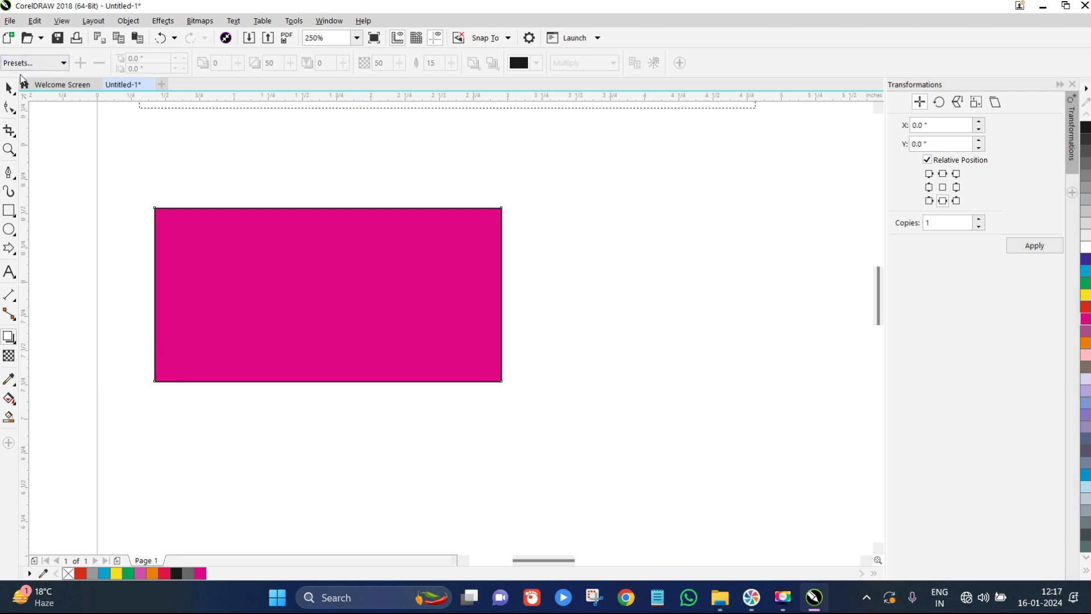
left_click(34, 62)
left_click(35, 112)
left_click_drag(361, 320, 554, 397)
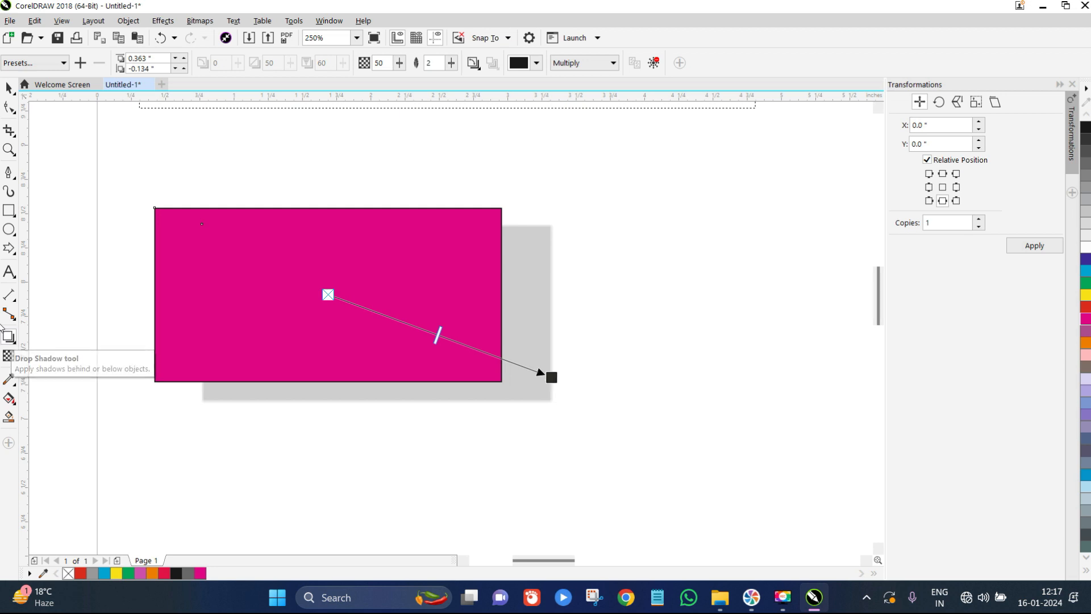
Try the Flat Bottom Left, Perspective Bottom Right and Perspective Bottom Left shadow presets on the rectangle
left_click(49, 64)
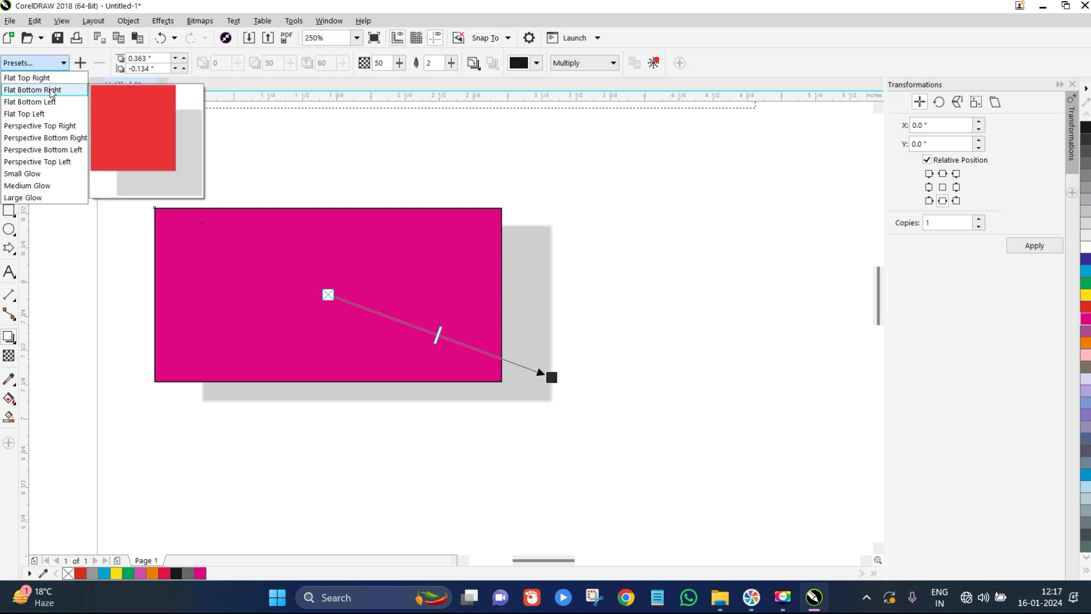
left_click(50, 102)
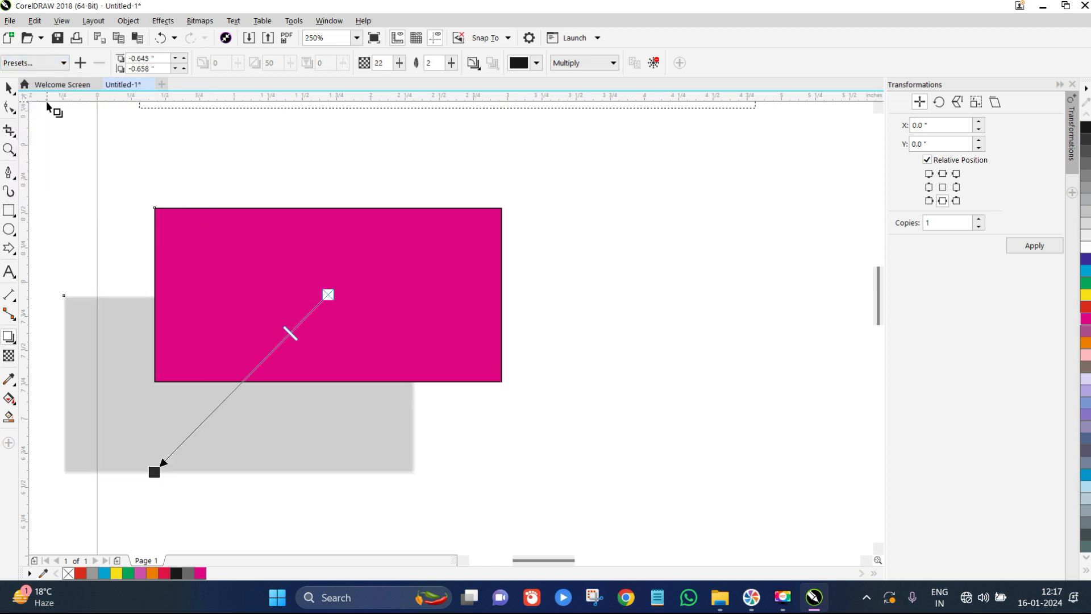
left_click(45, 62)
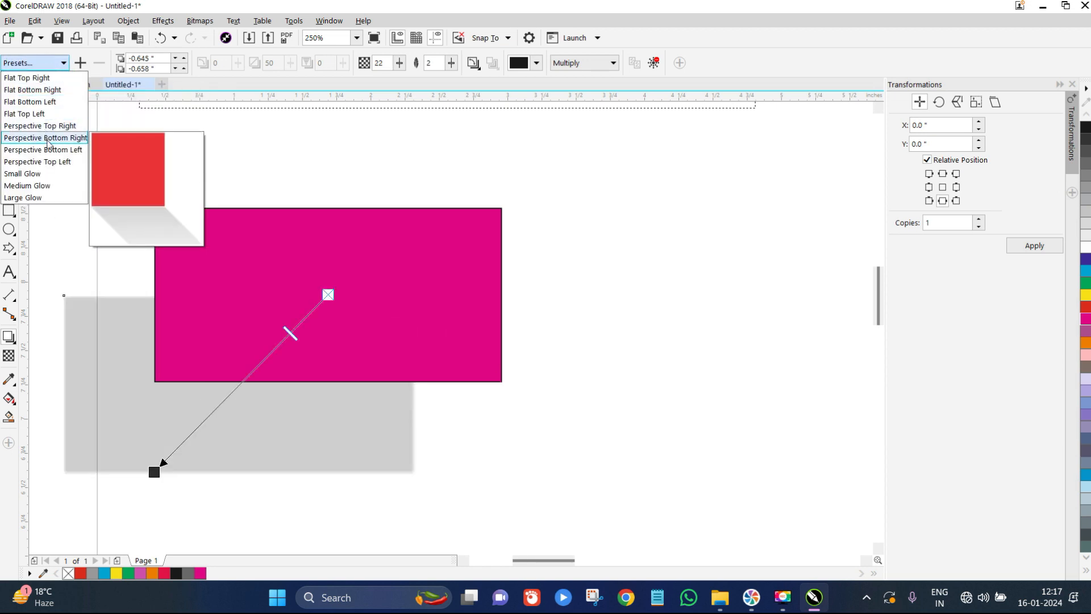
left_click(48, 142)
left_click(34, 62)
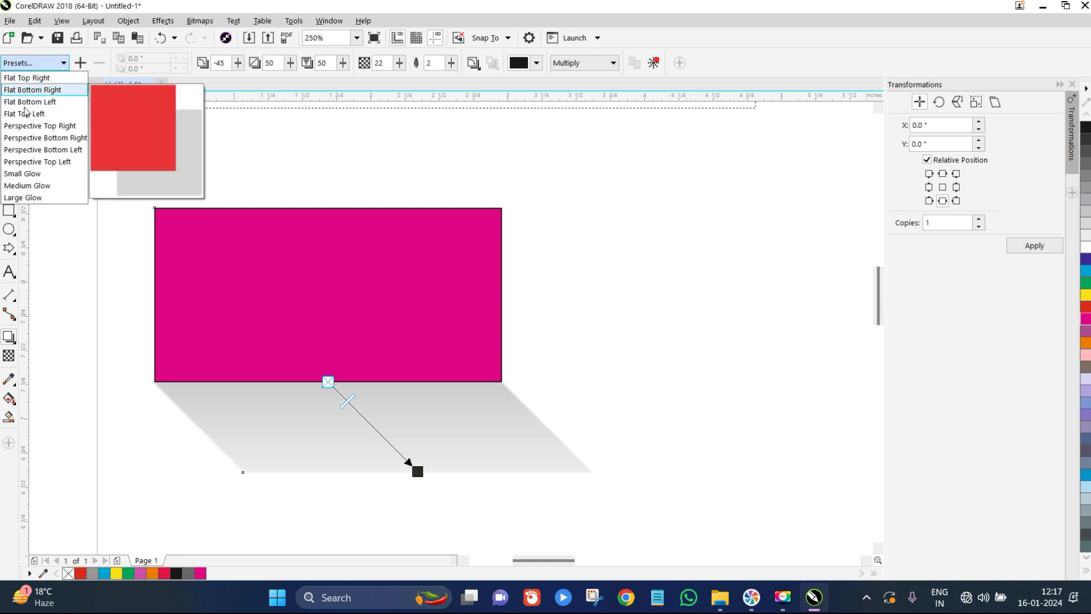
left_click(37, 151)
Compare the Small Glow, Medium Glow and Flat Bottom Left presets on the rectangle and settle on Small Glow
left_click(49, 63)
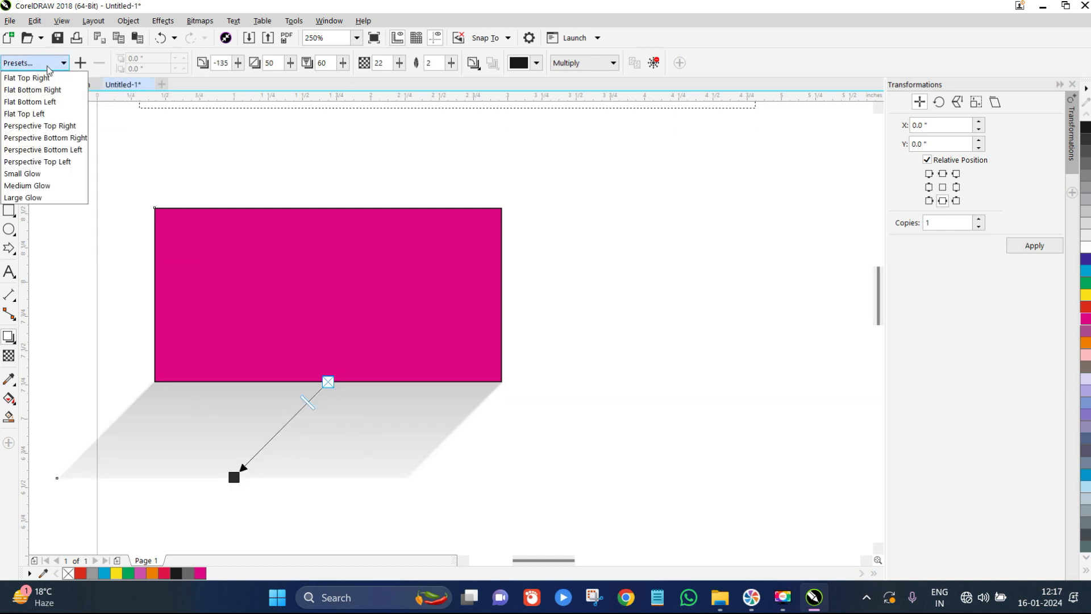
left_click(55, 174)
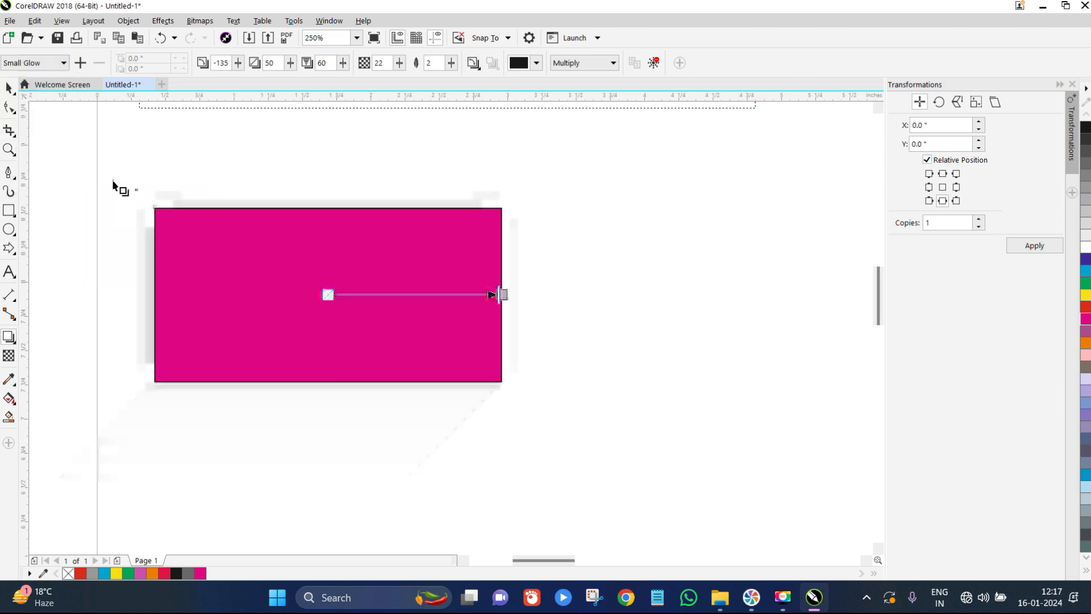
left_click(34, 63)
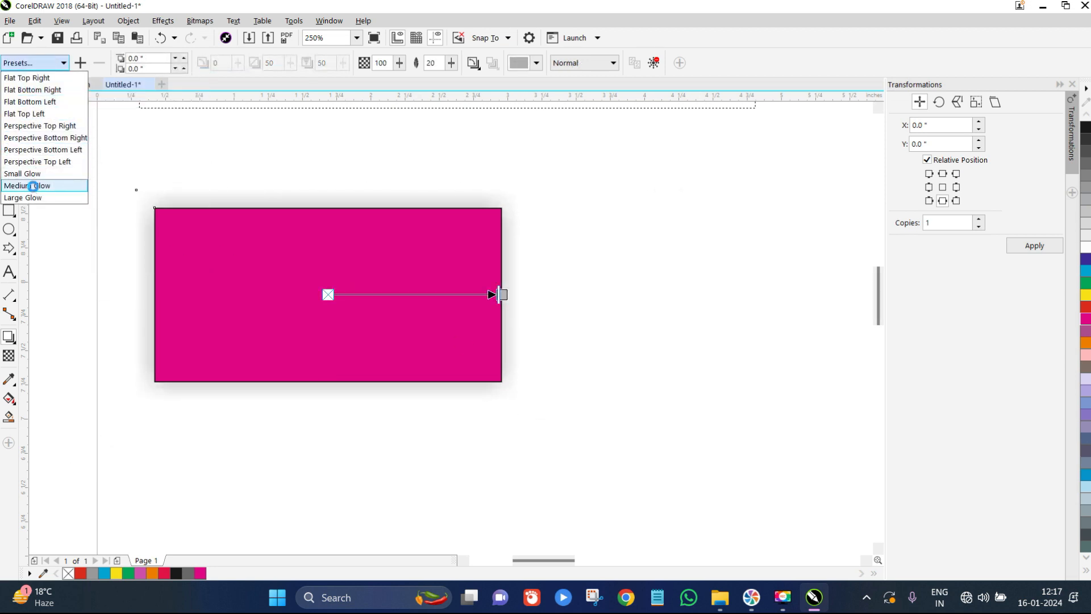
left_click(31, 186)
left_click(41, 67)
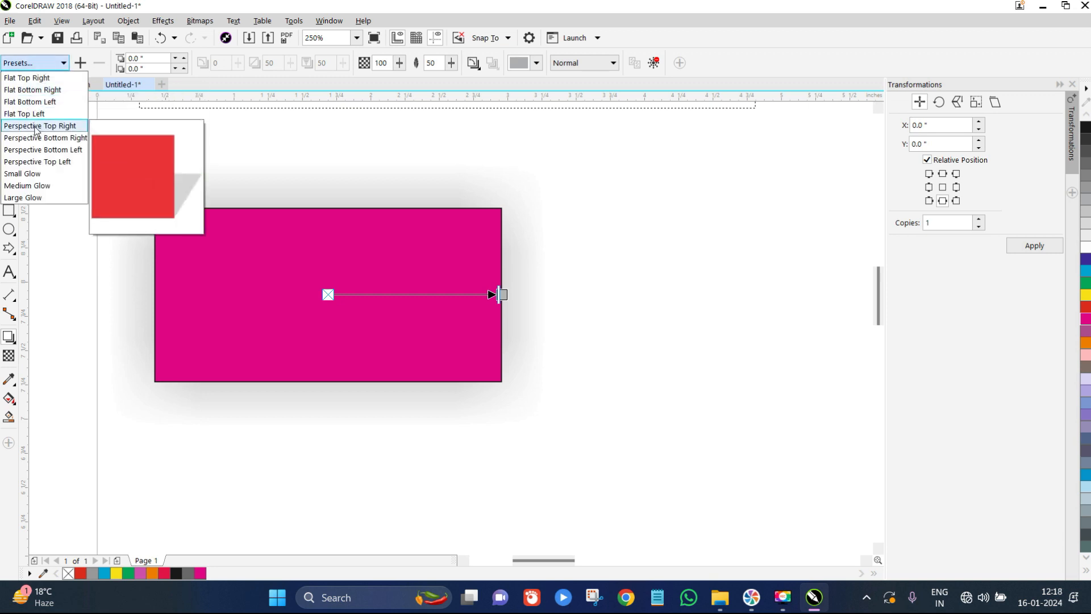
left_click(40, 113)
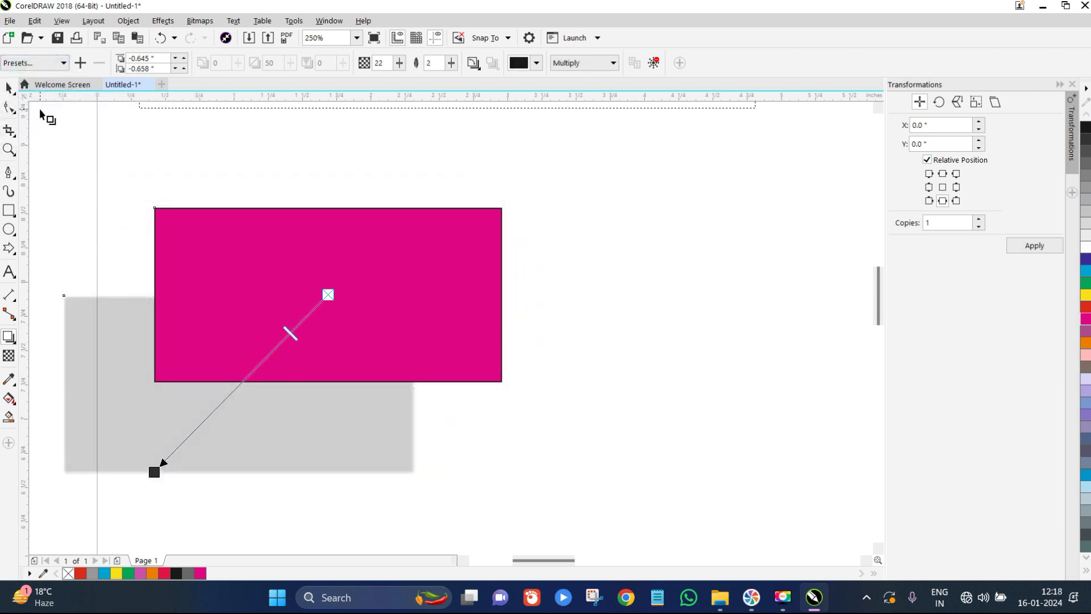
left_click(31, 62)
left_click(39, 174)
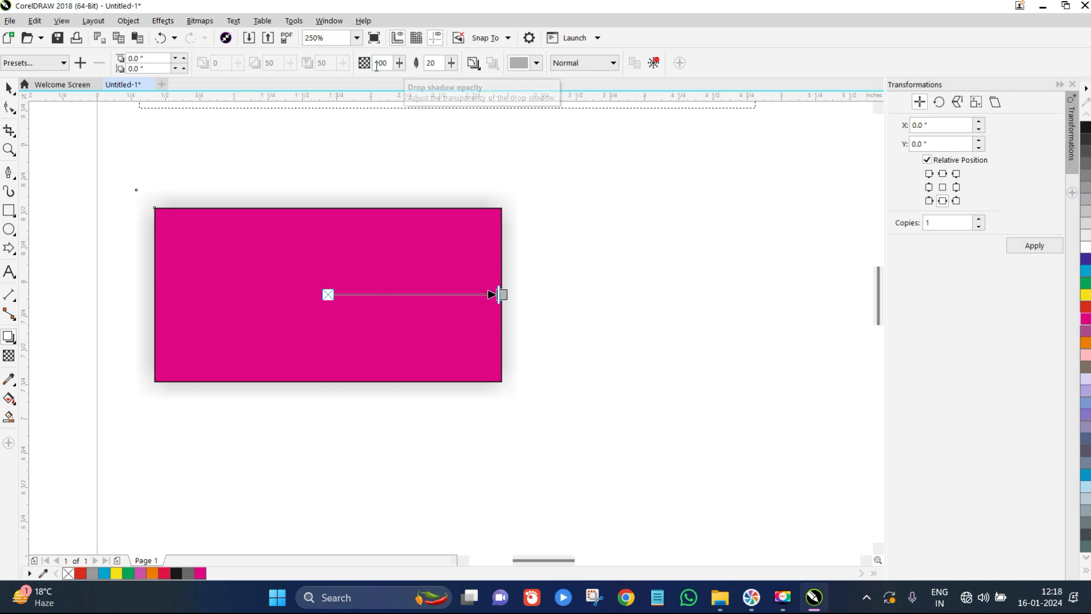
Lower the glow's opacity to 42 and return it to 100
left_click(400, 63)
left_click_drag(398, 79, 366, 80)
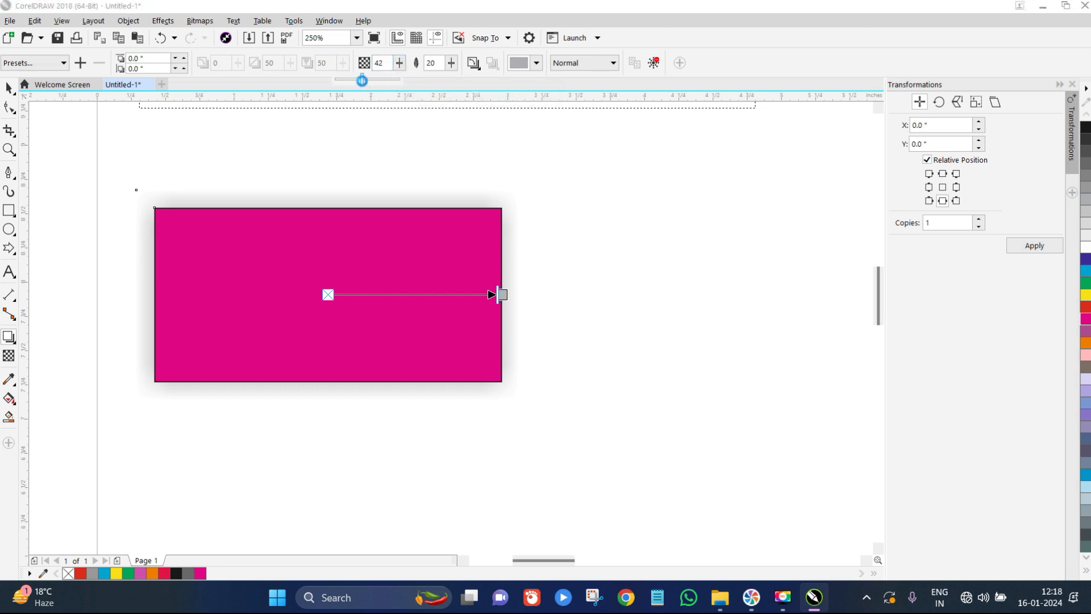
left_click(400, 63)
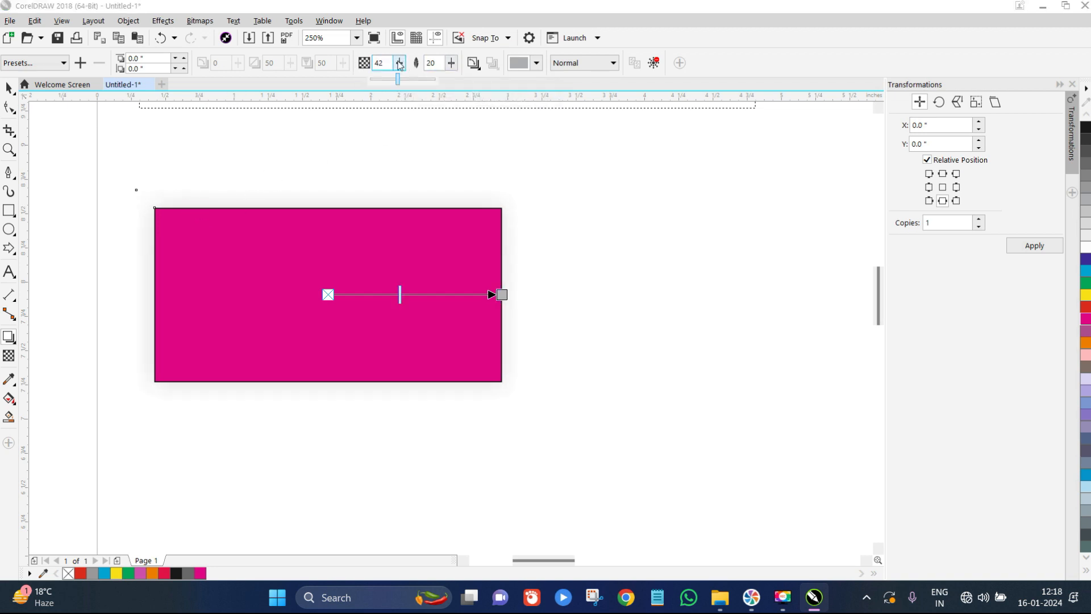
left_click_drag(405, 80, 468, 80)
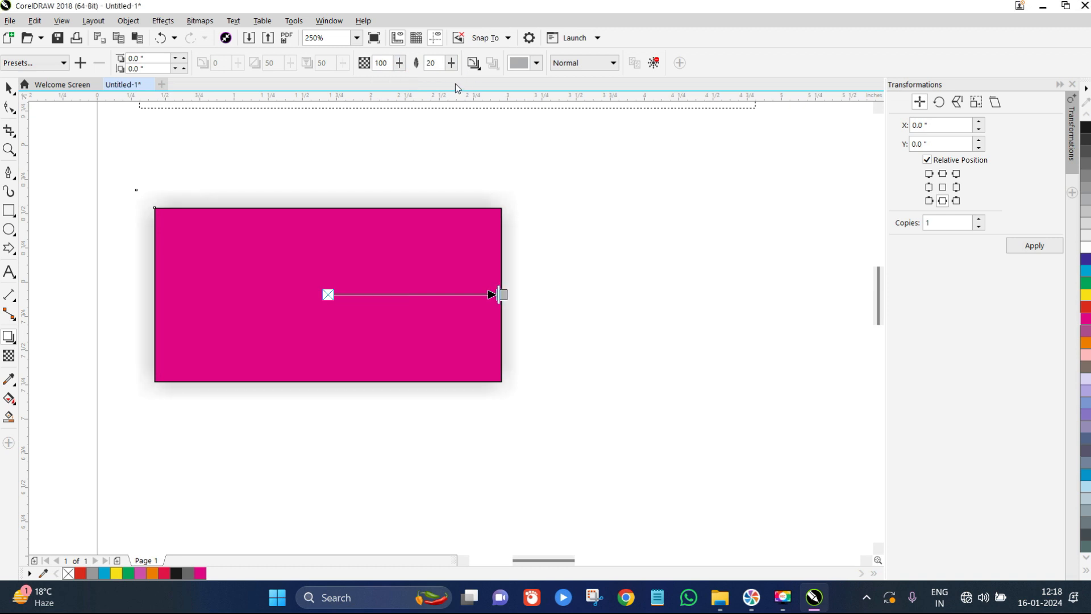
Test the glow's feathering at 81 and settle on 24
left_click(453, 67)
left_click(449, 81)
left_click(452, 68)
left_click_drag(451, 78, 469, 80)
left_click(453, 69)
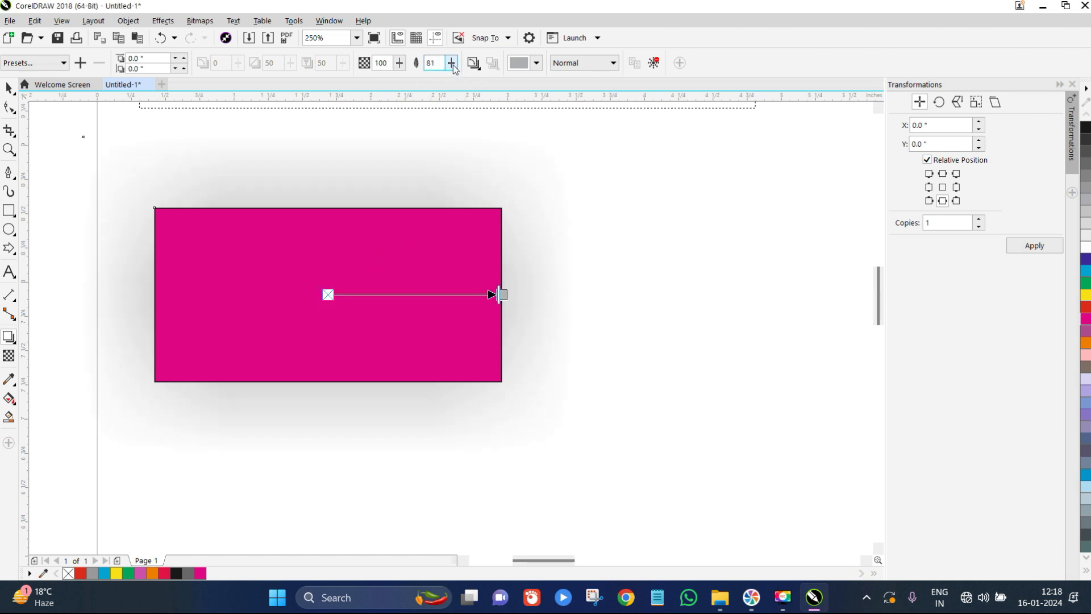
left_click(452, 68)
left_click_drag(454, 80, 416, 84)
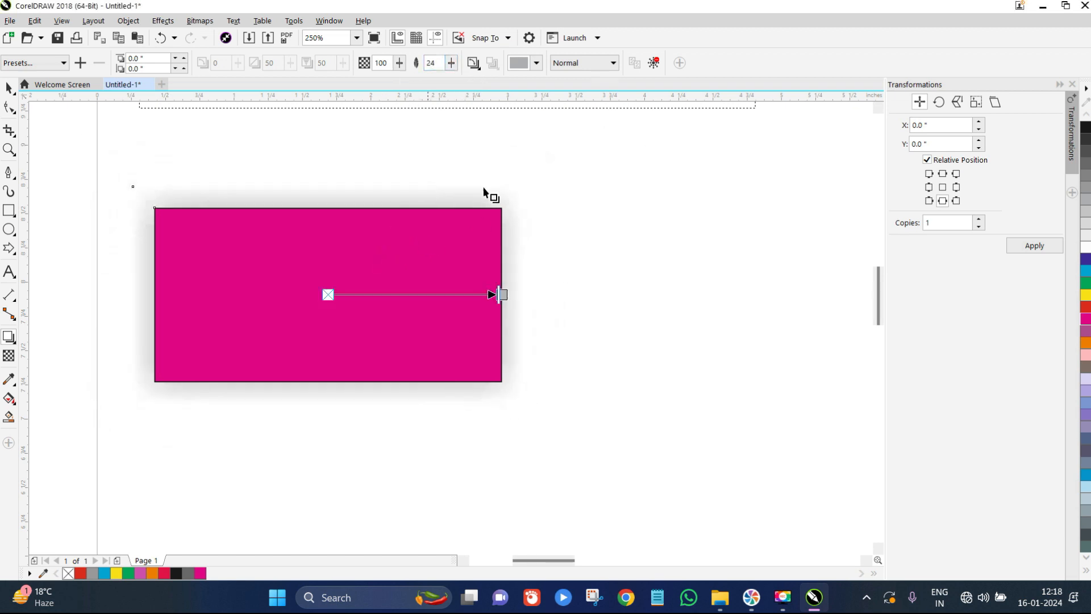
Try a near-black glow colour and settle on red-orange with CMYK values 0, 89, 100, 0
left_click(536, 63)
left_click_drag(532, 214, 513, 232)
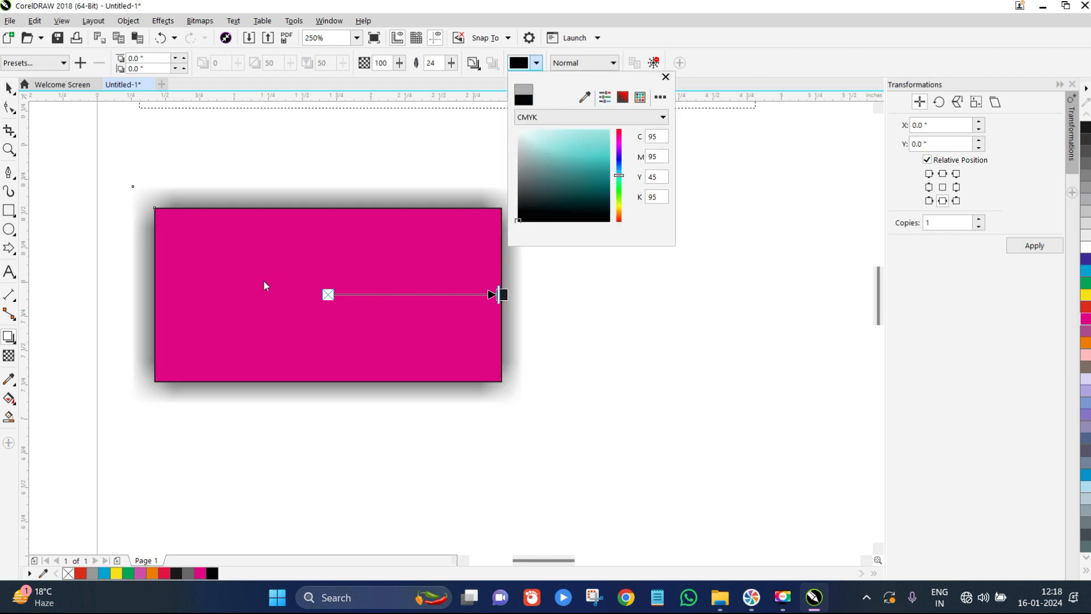
left_click_drag(618, 176, 617, 159)
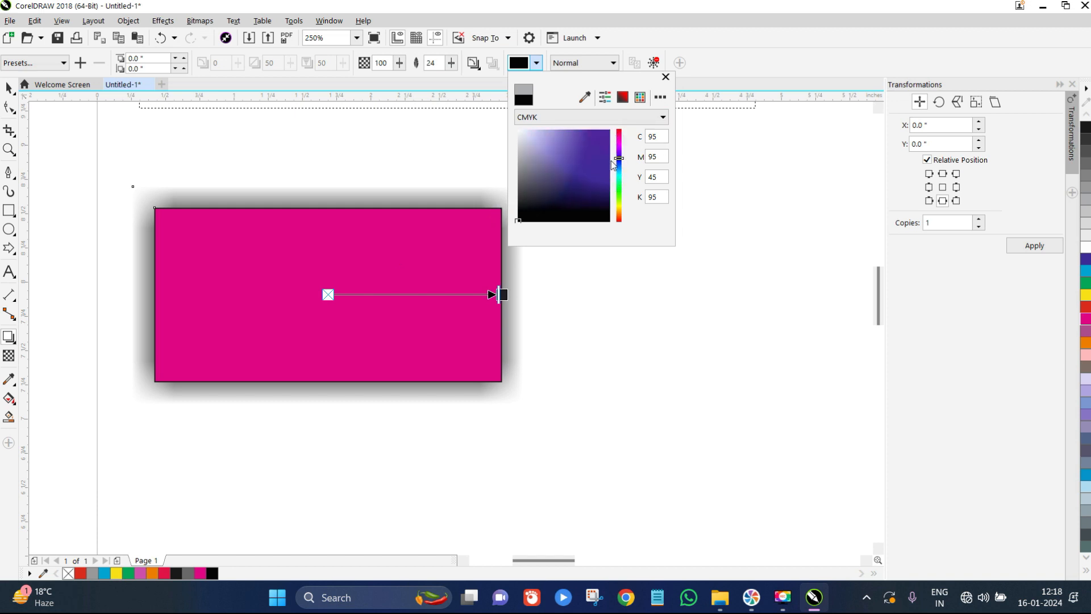
mouse_move(621, 162)
left_mouse_down()
mouse_move(623, 129)
mouse_move(611, 128)
left_mouse_up()
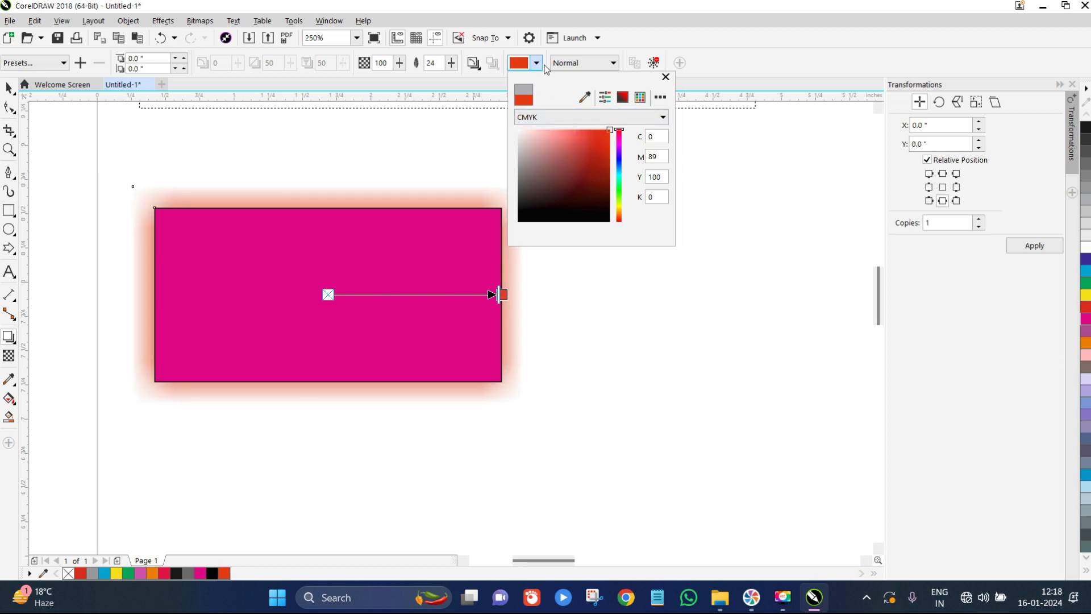
Close the shadow colour picker and lower the rectangle glow's opacity to 37
left_click(514, 68)
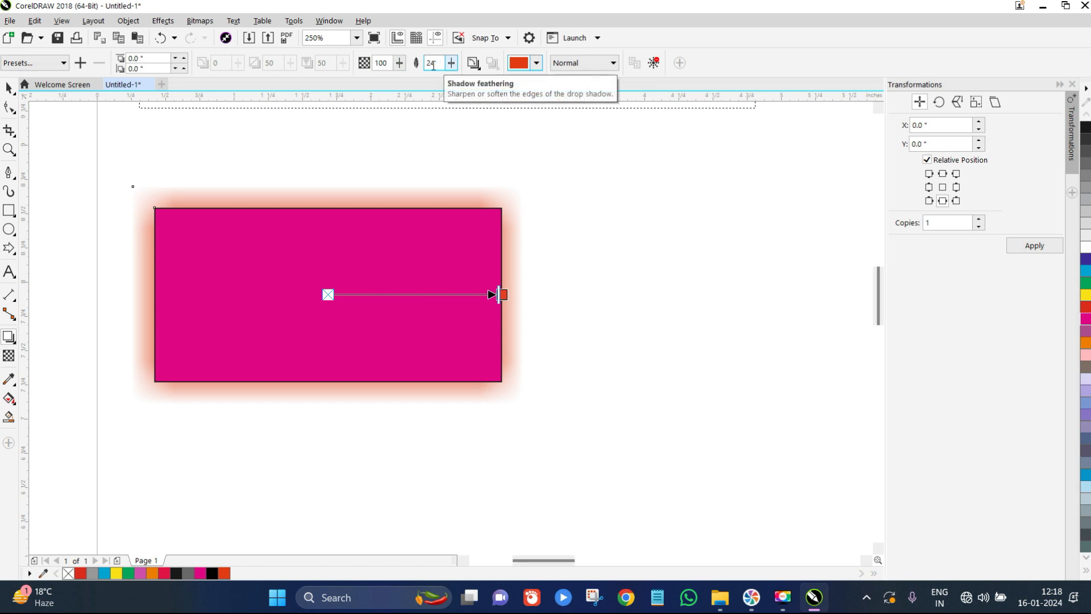
mouse_move(399, 63)
left_mouse_down()
mouse_move(396, 82)
mouse_move(366, 79)
mouse_move(401, 84)
left_mouse_up()
left_click(398, 80)
left_click(394, 79)
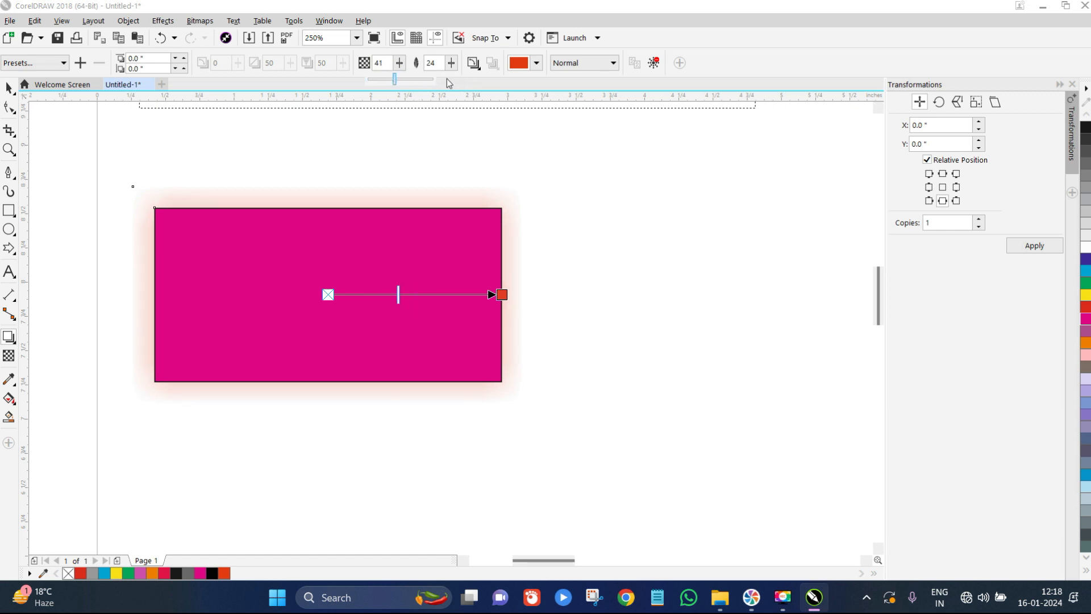
left_click_drag(393, 84, 391, 80)
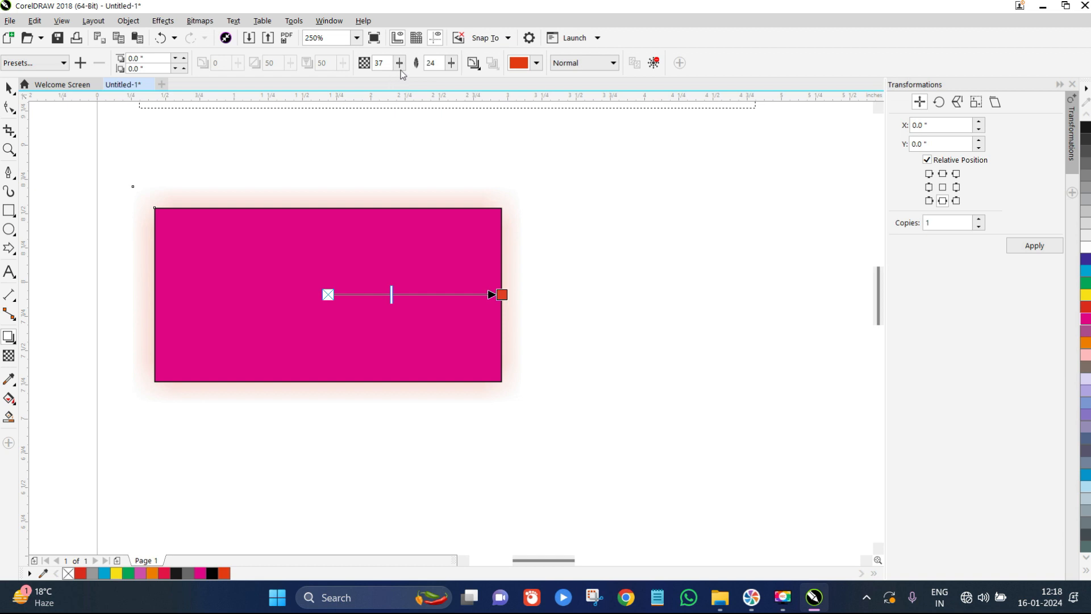
Compare the Add, Subtract, Multiply, Texturize and Difference merge modes on the glow and return it to Normal
left_click(591, 66)
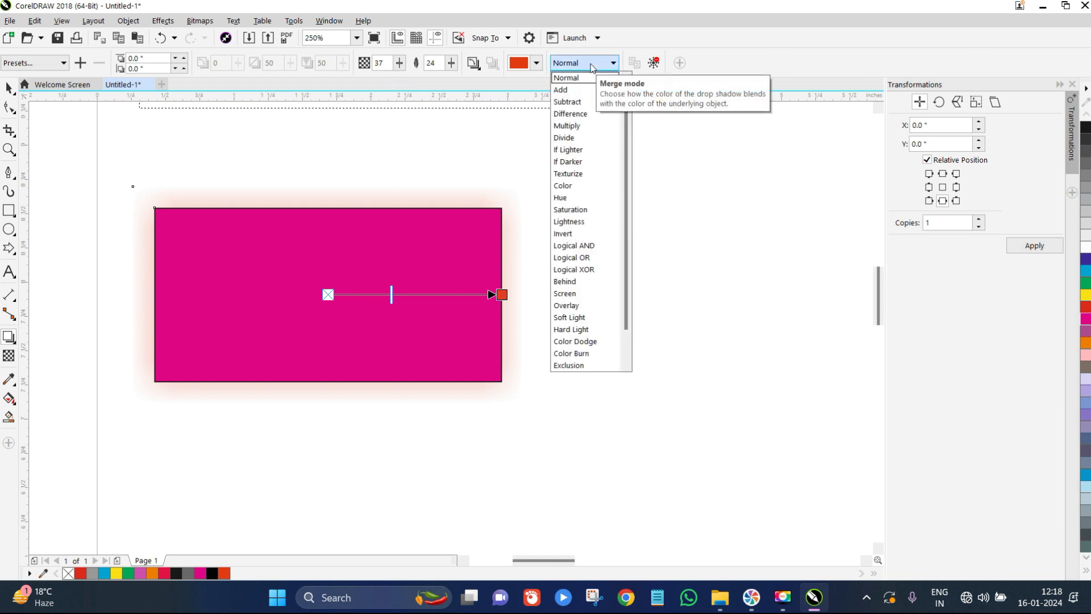
left_click(568, 93)
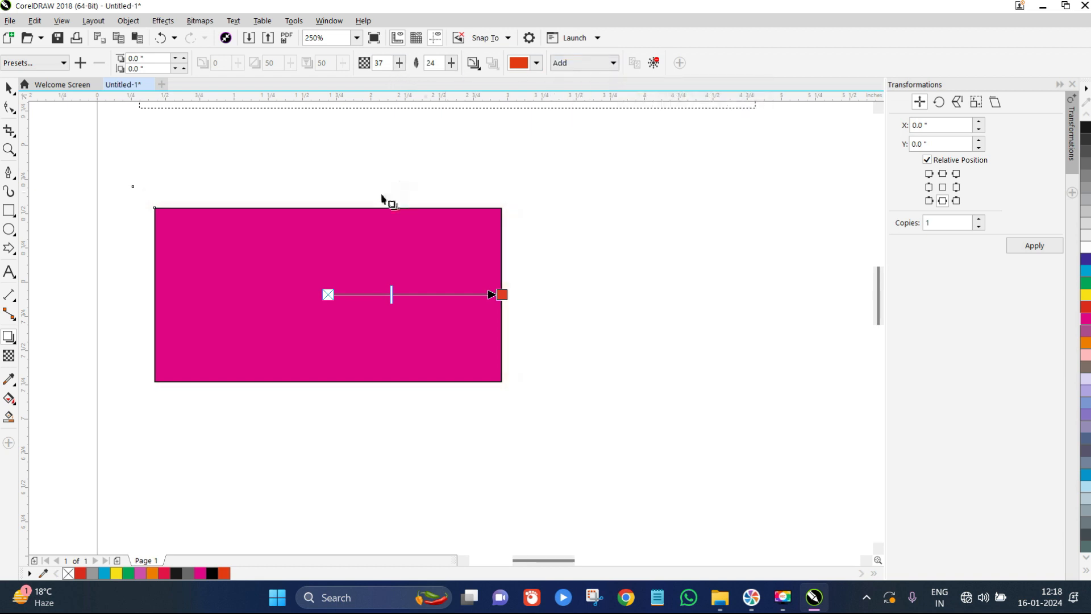
left_click(603, 66)
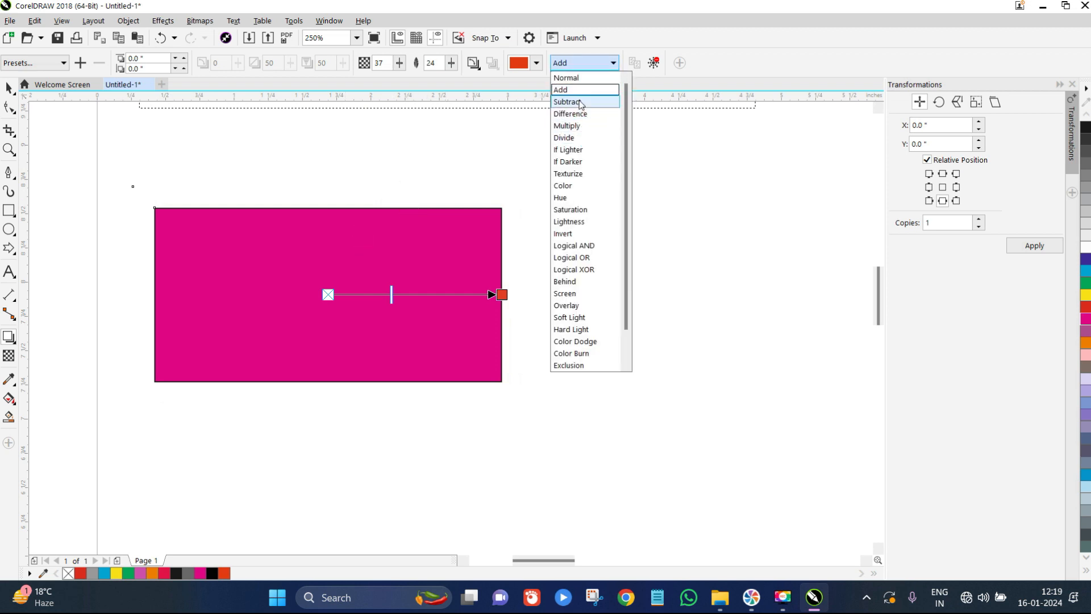
left_click(580, 103)
left_click(585, 63)
left_click(577, 126)
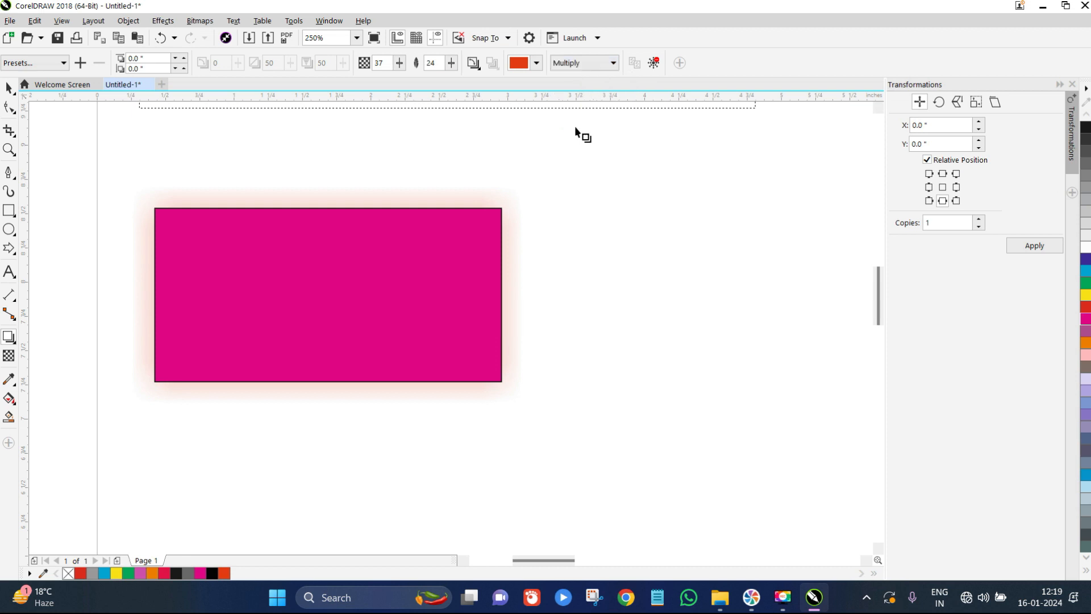
left_click(601, 63)
left_click(574, 176)
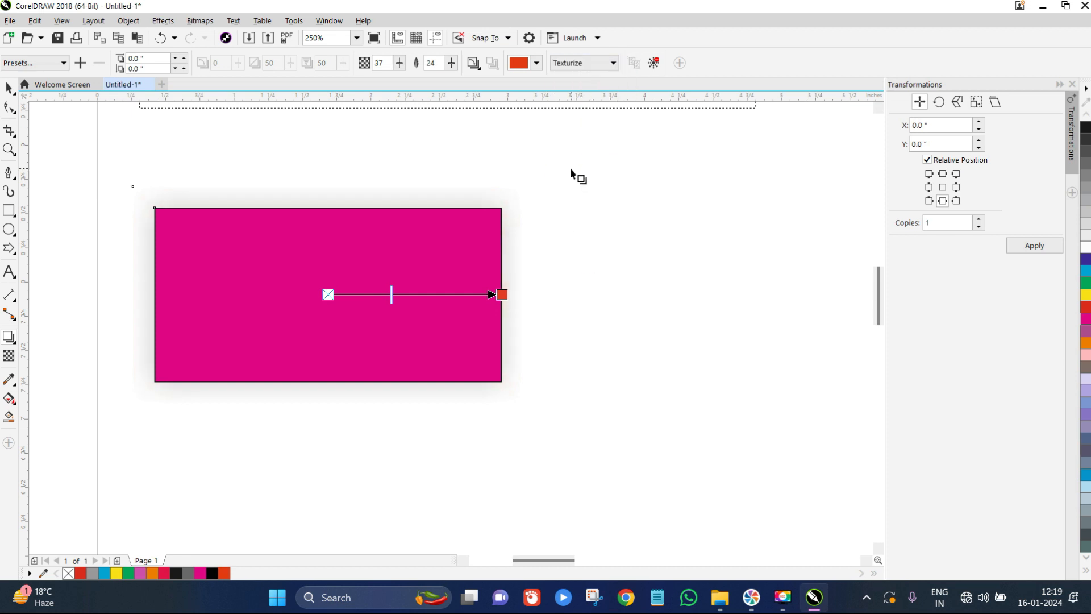
left_click(602, 63)
left_click(588, 113)
left_click(594, 63)
left_click(577, 81)
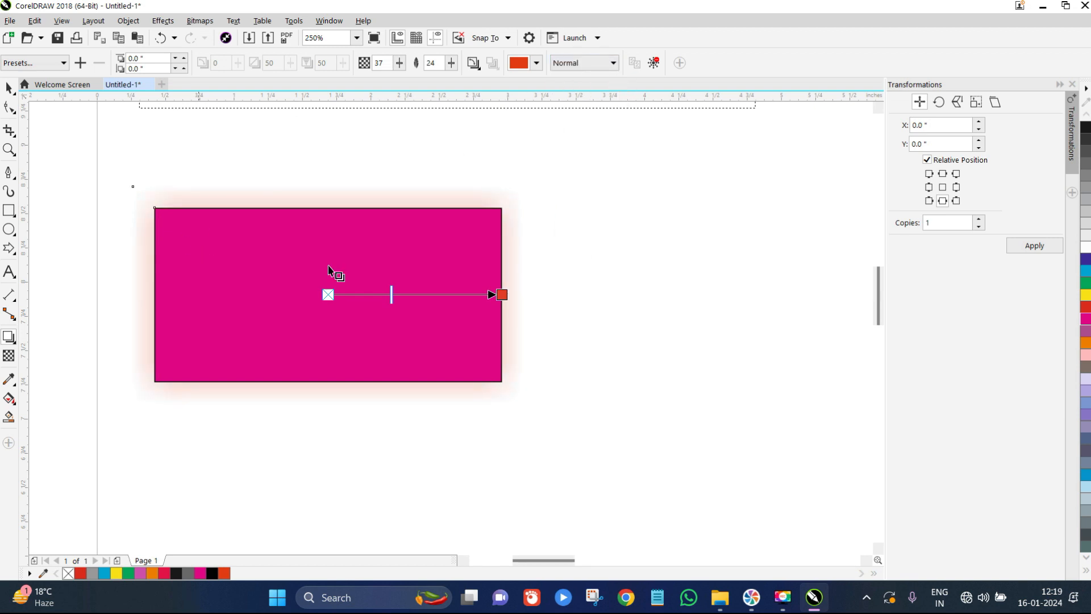
Clear the drop shadow from the rectangle and undo the removal
left_click(654, 63)
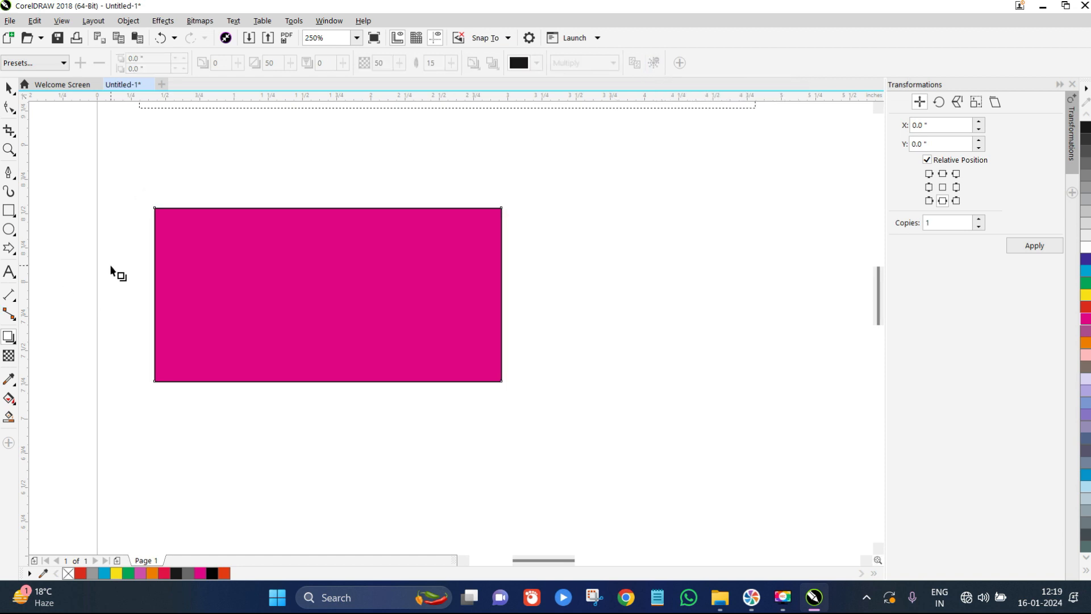
key("ctrl+z")
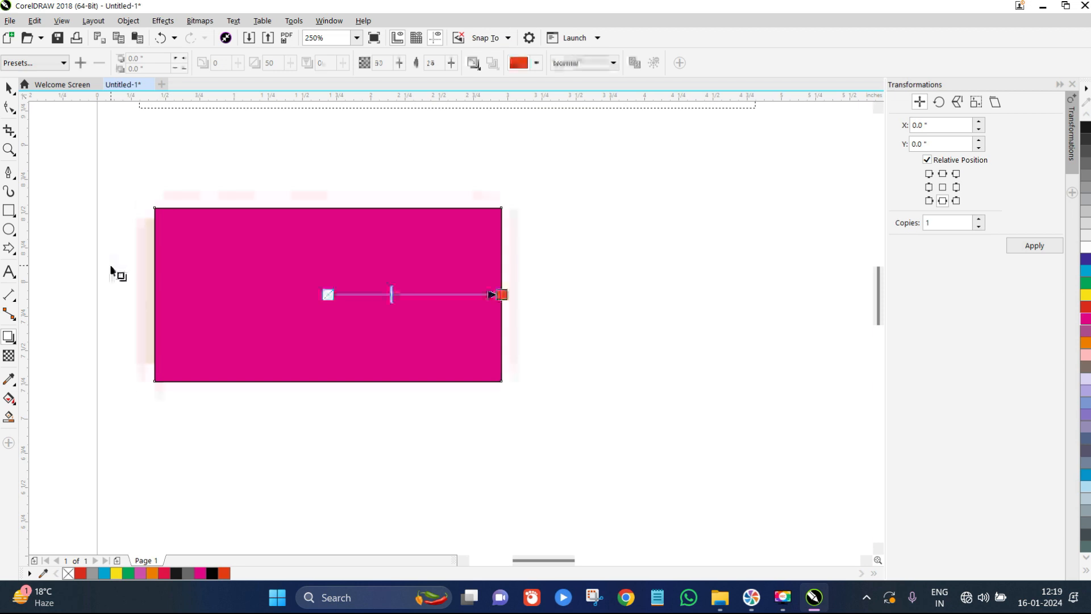
left_click(10, 88)
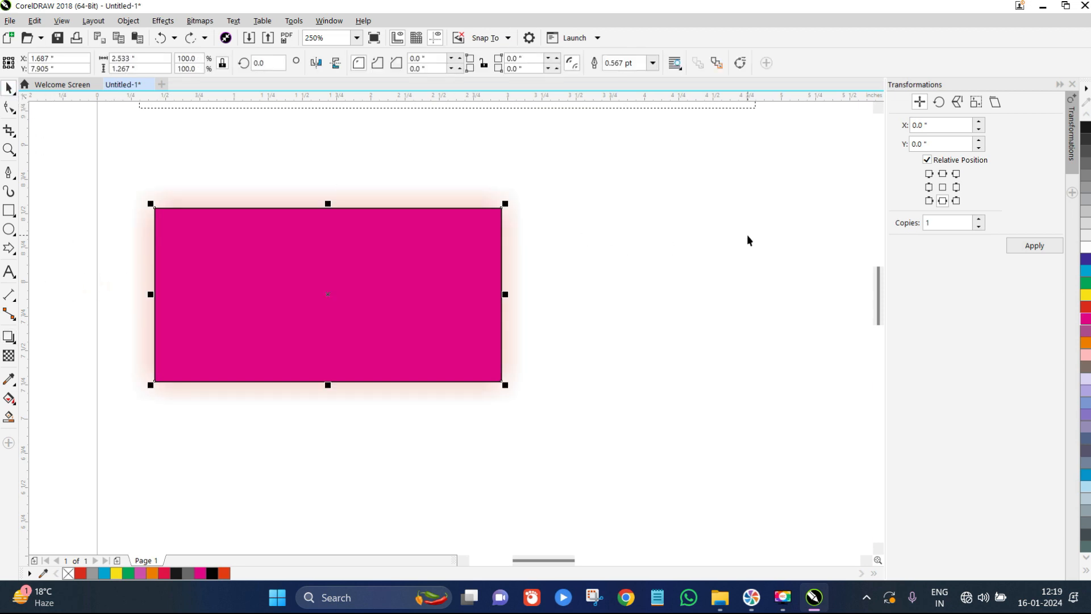
Select the rectangle's glow with the Drop Shadow tool and reduce its opacity to 30 directly on the object
left_click(747, 239)
left_click(213, 310)
left_click(8, 336)
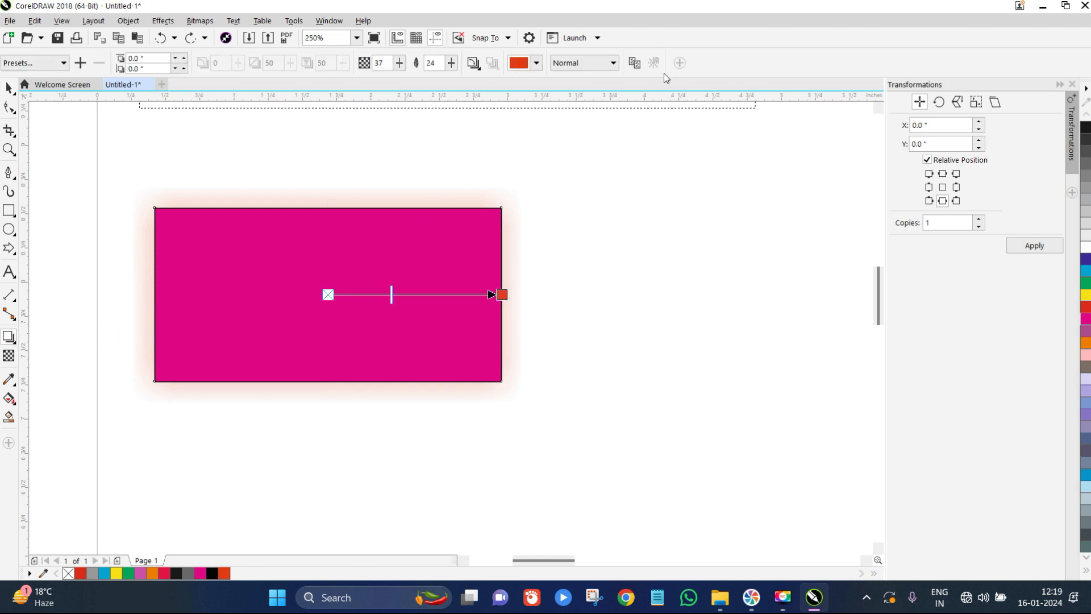
left_click(13, 90)
left_click(472, 236)
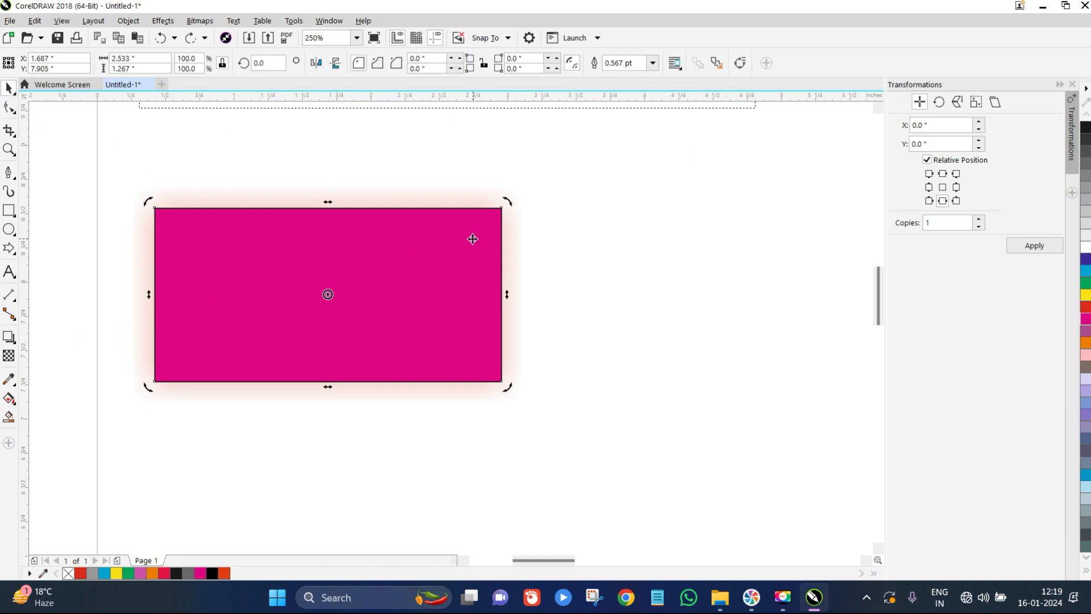
left_click(9, 337)
left_click_drag(391, 291, 378, 294)
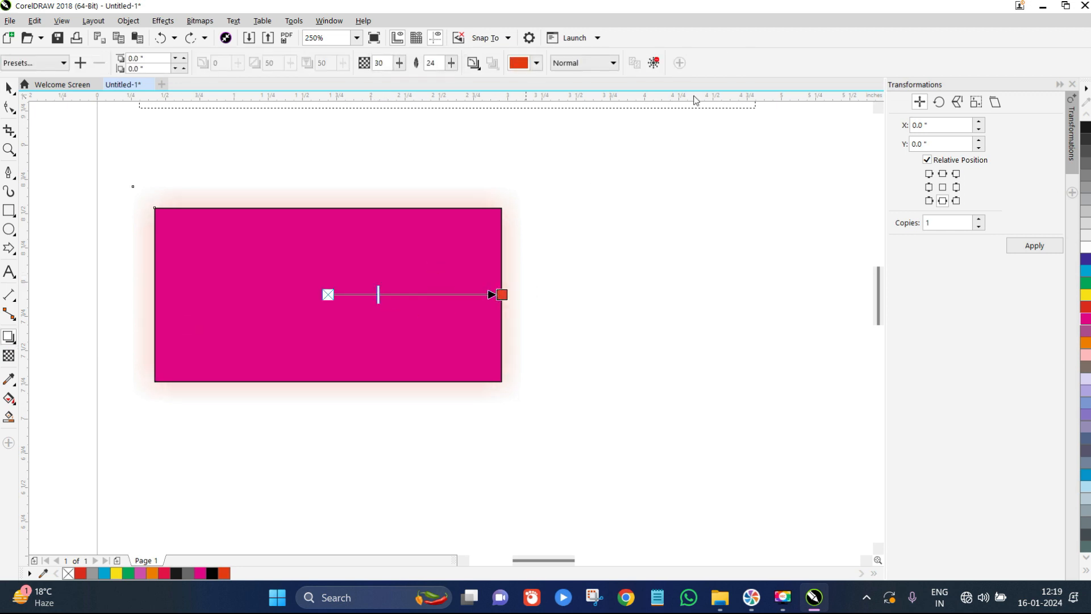
Try removing the 30-opacity glow from the rectangle, undo it and return to the Pick tool
left_click(653, 63)
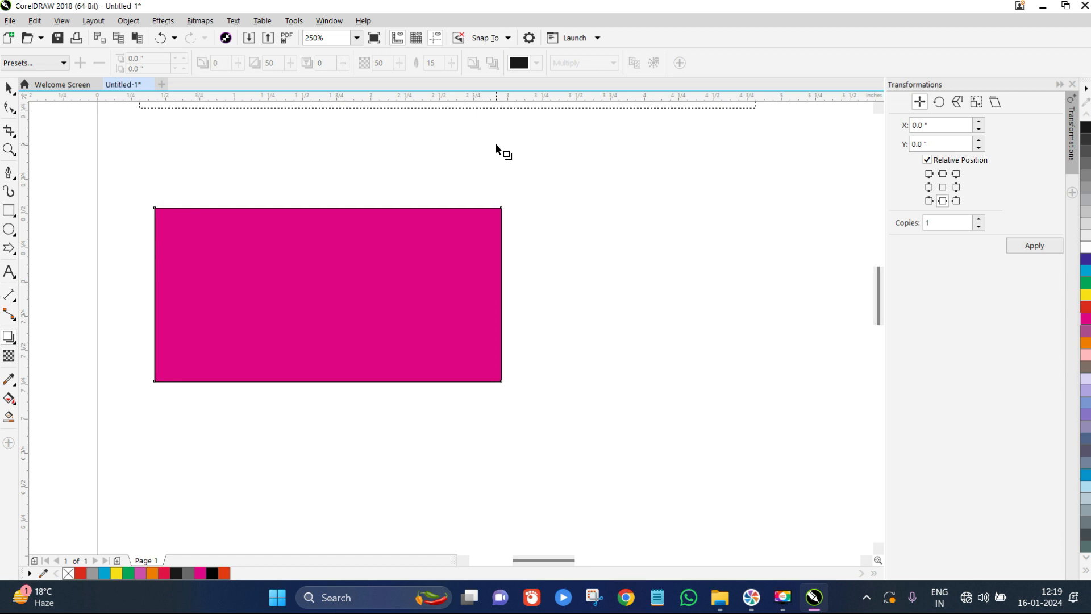
key("ctrl+z")
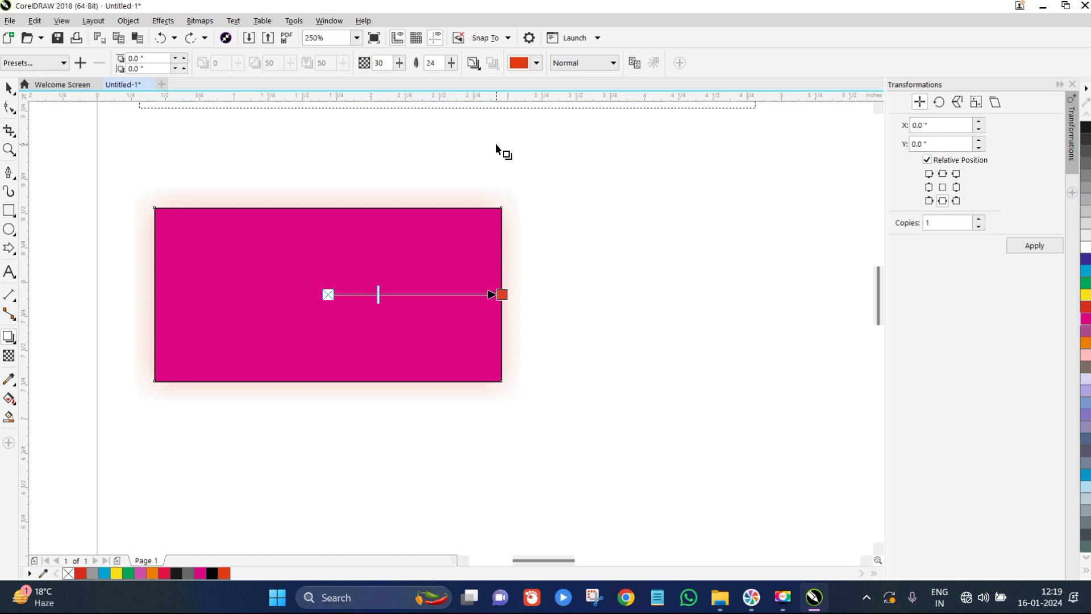
left_click(8, 87)
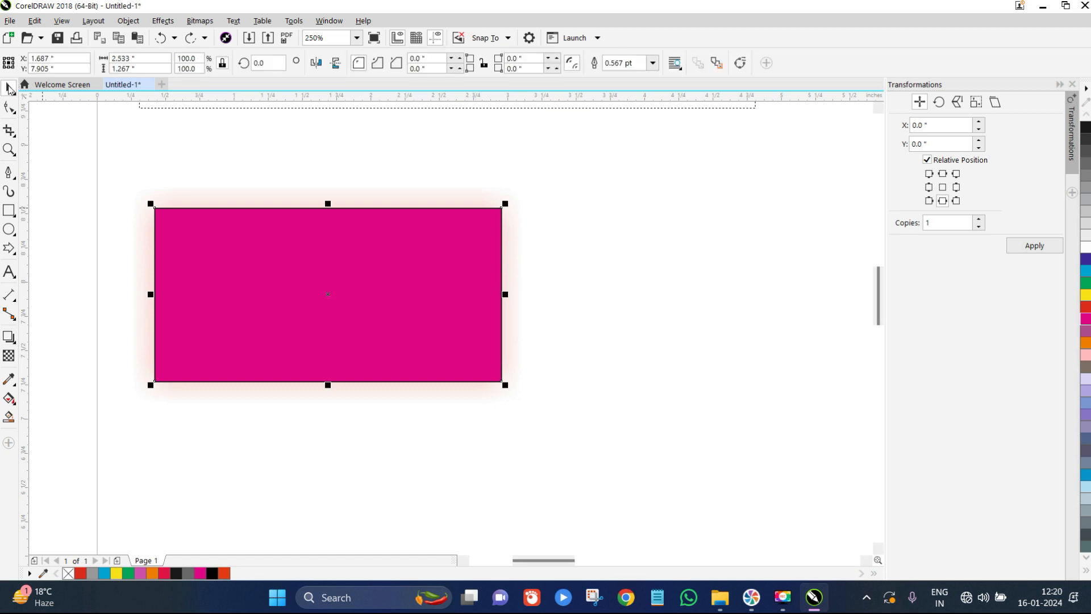
Move the glowing magenta rectangle up to just below the paragraph text, aligned with its left edge, and deselect it
scroll(382, 312, "down", 3)
left_click(353, 285)
scroll(352, 290, "up", 3)
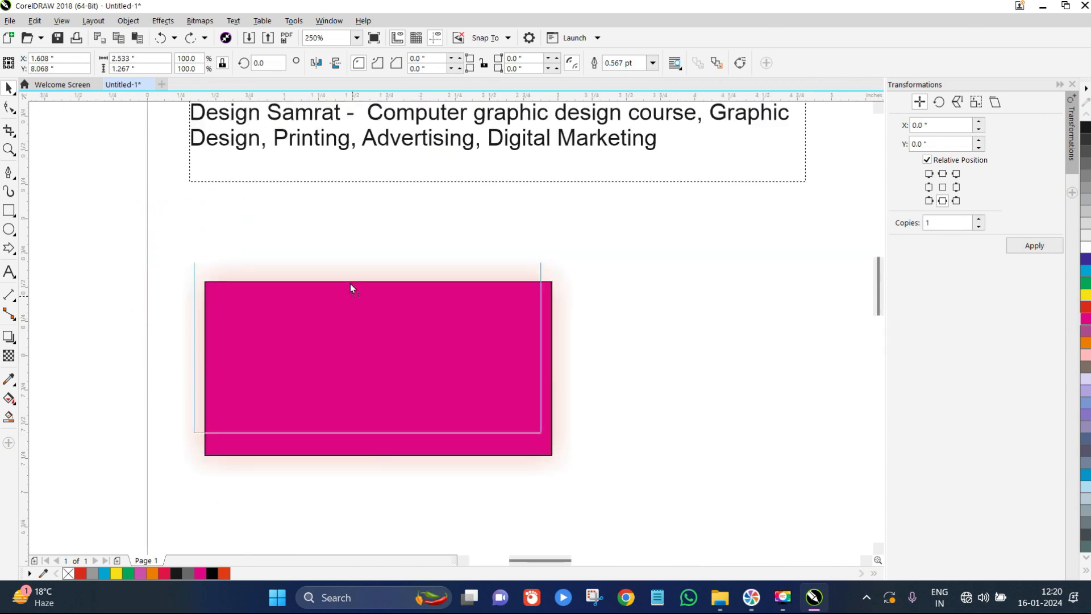
left_click(13, 339)
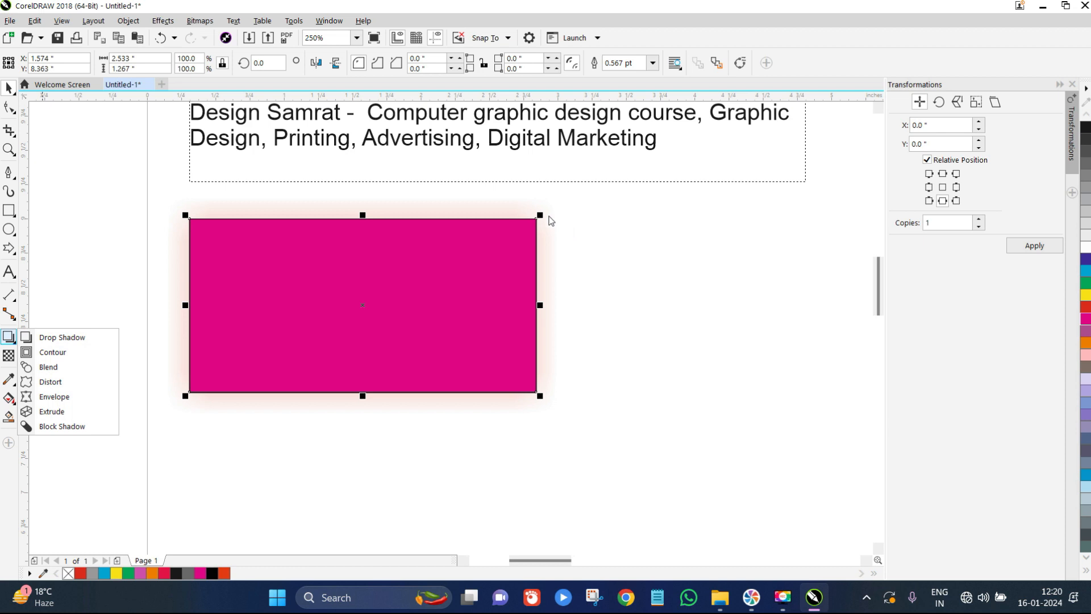
left_click(10, 90)
left_click(63, 263)
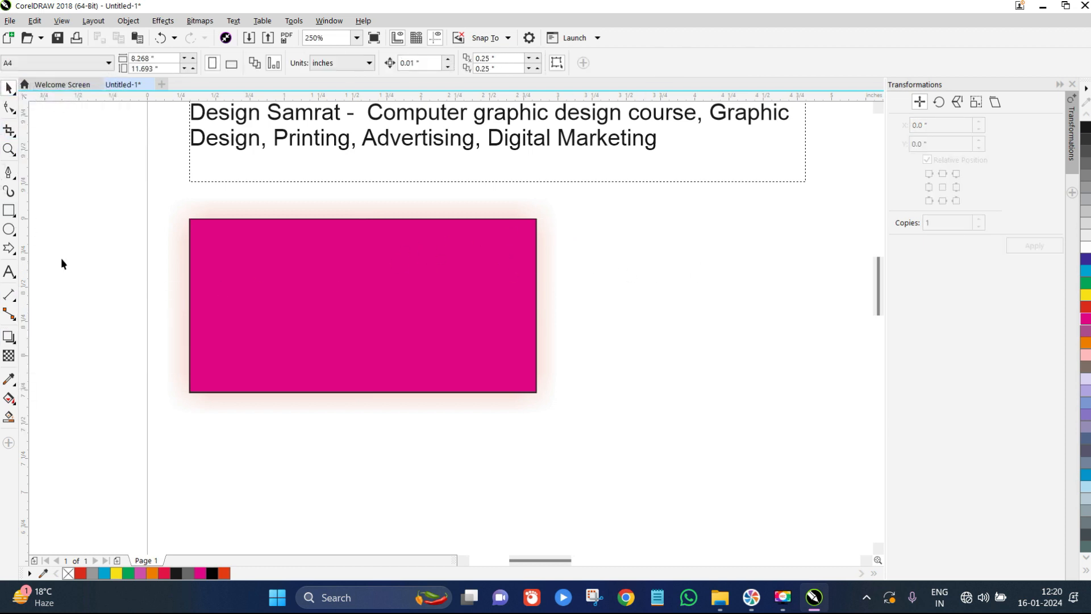
Draw an ellipse about 0.95 by 0.68 inches to the right of the rectangle and fill it yellow
left_click(9, 229)
left_click_drag(669, 259, 796, 352)
left_click(9, 88)
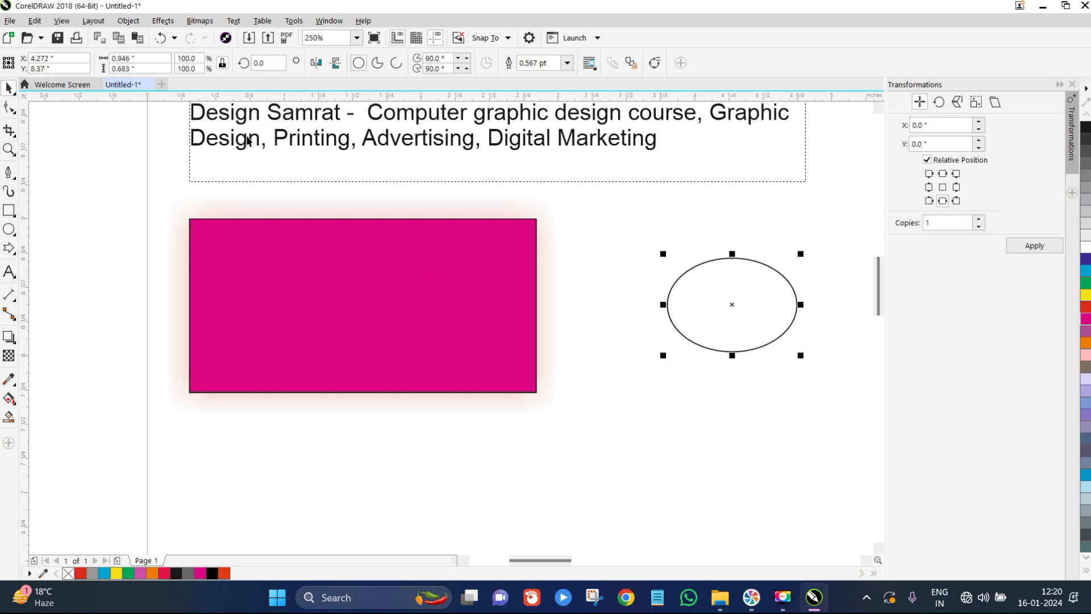
left_click(1085, 295)
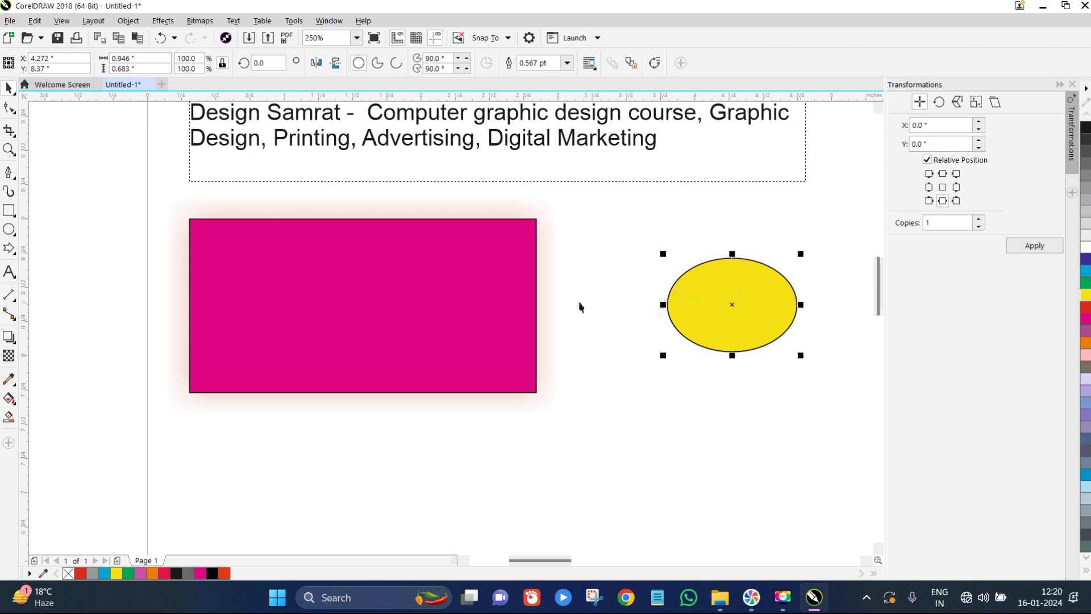
Apply the Flow Outward contour preset to the yellow ellipse
left_click(12, 341)
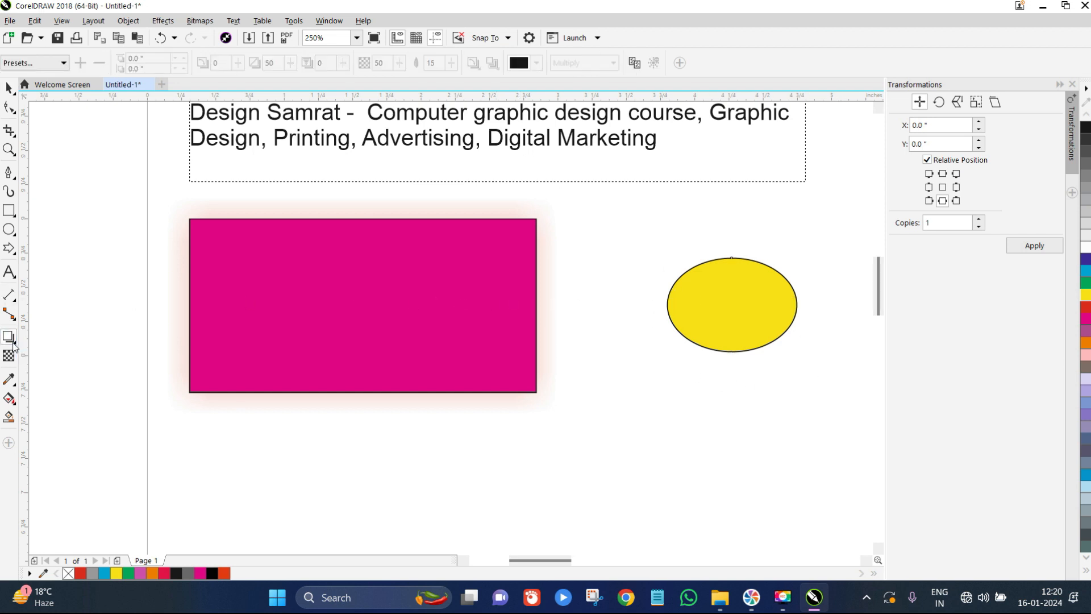
left_click(16, 347)
left_click(40, 353)
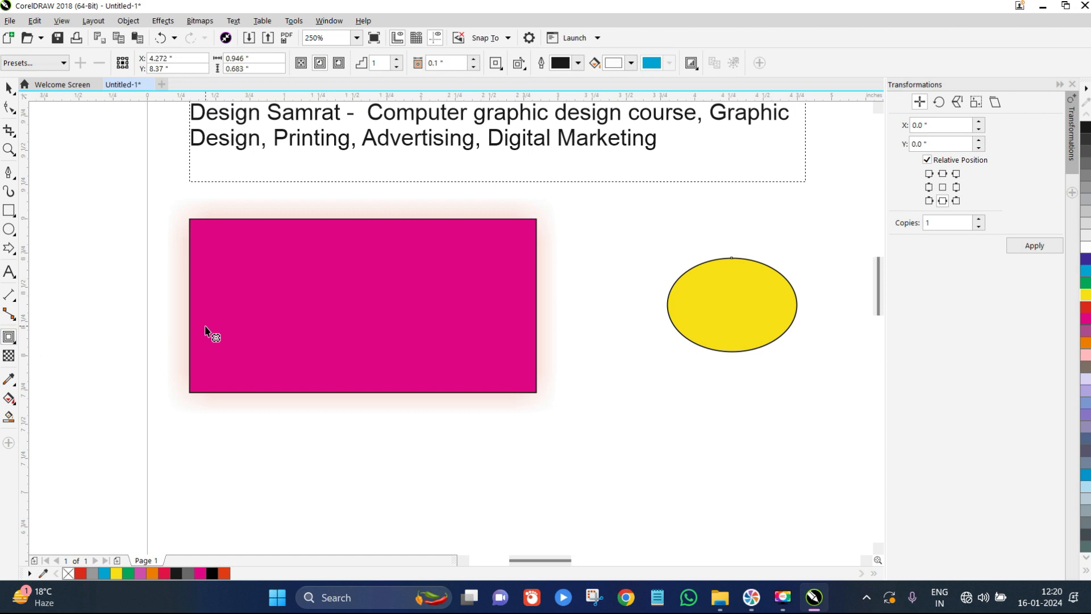
left_click(50, 63)
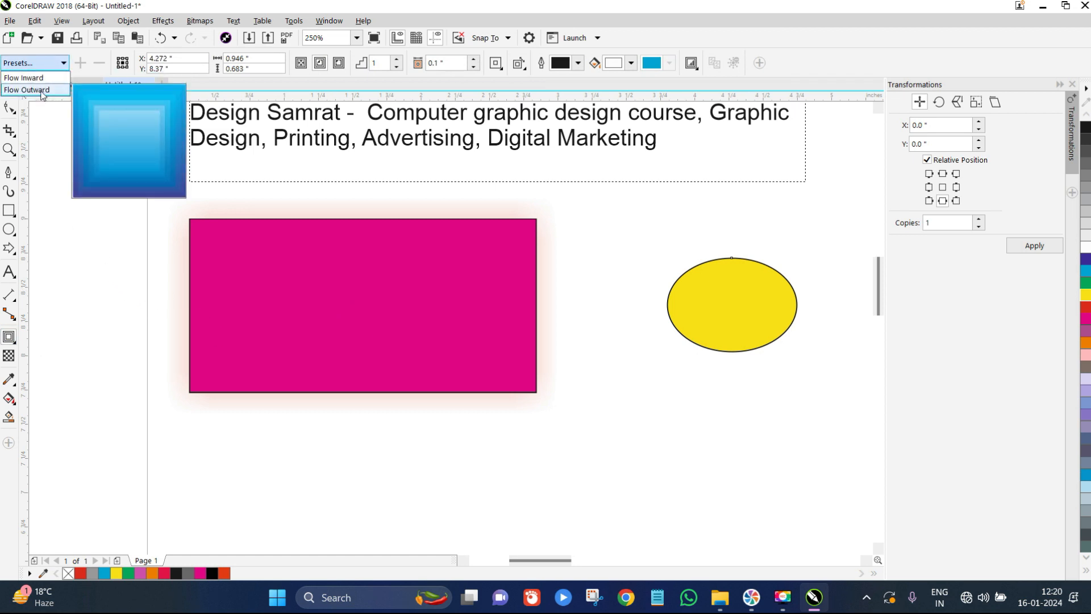
left_click(41, 91)
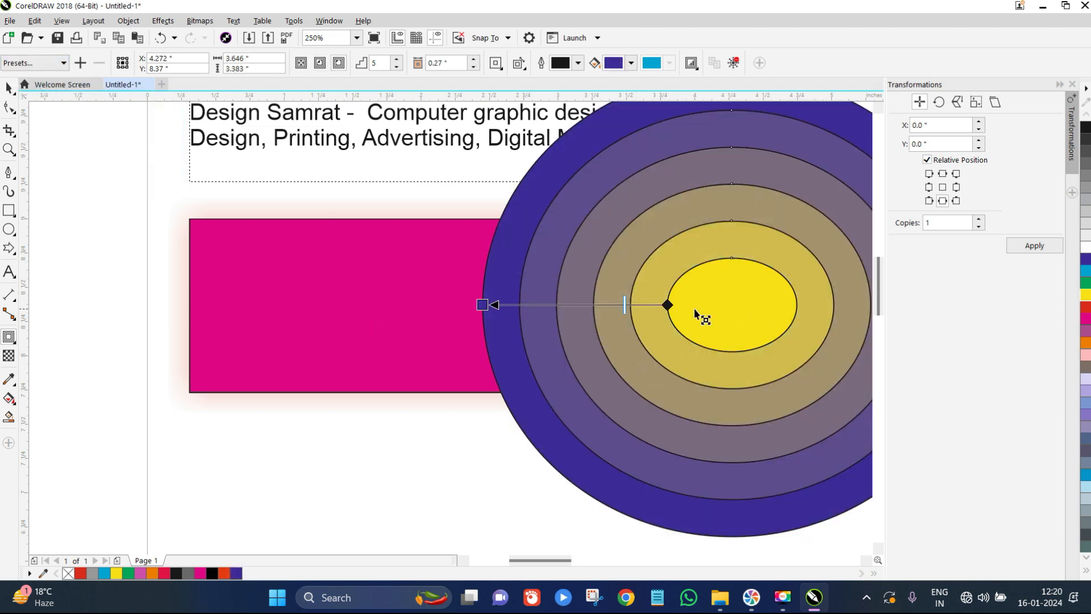
Test the ellipse's contour with 1 step and settle on 2 steps
left_click(376, 63)
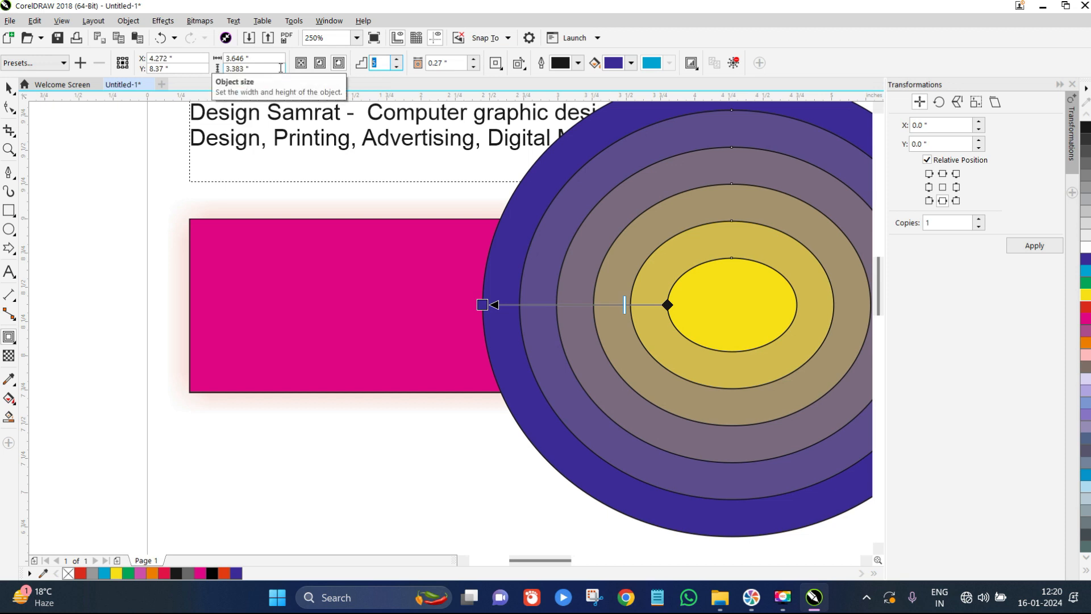
type("1")
key("Return")
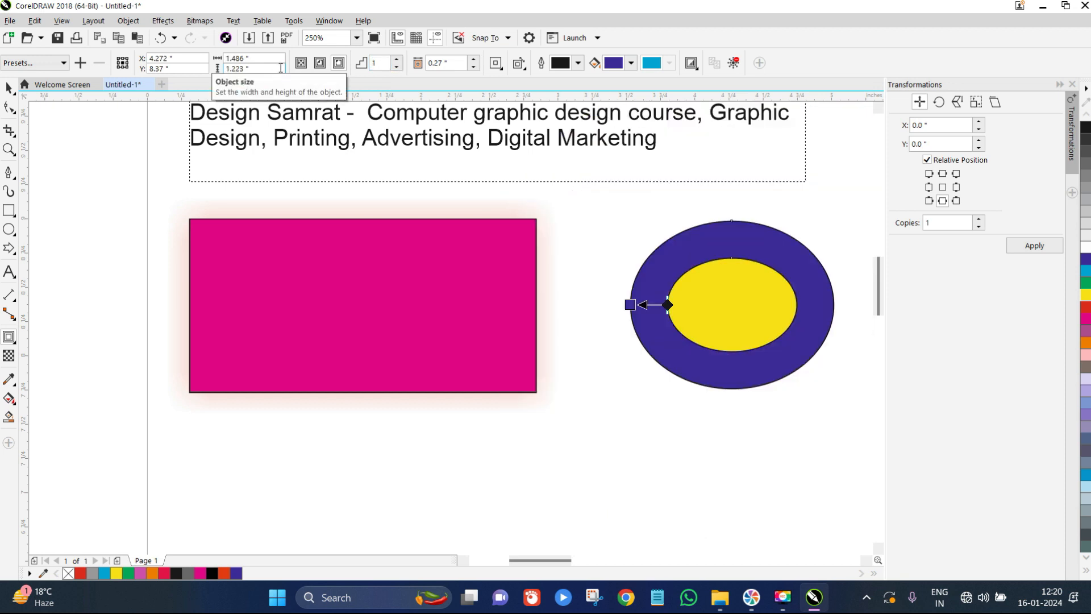
left_click(380, 63)
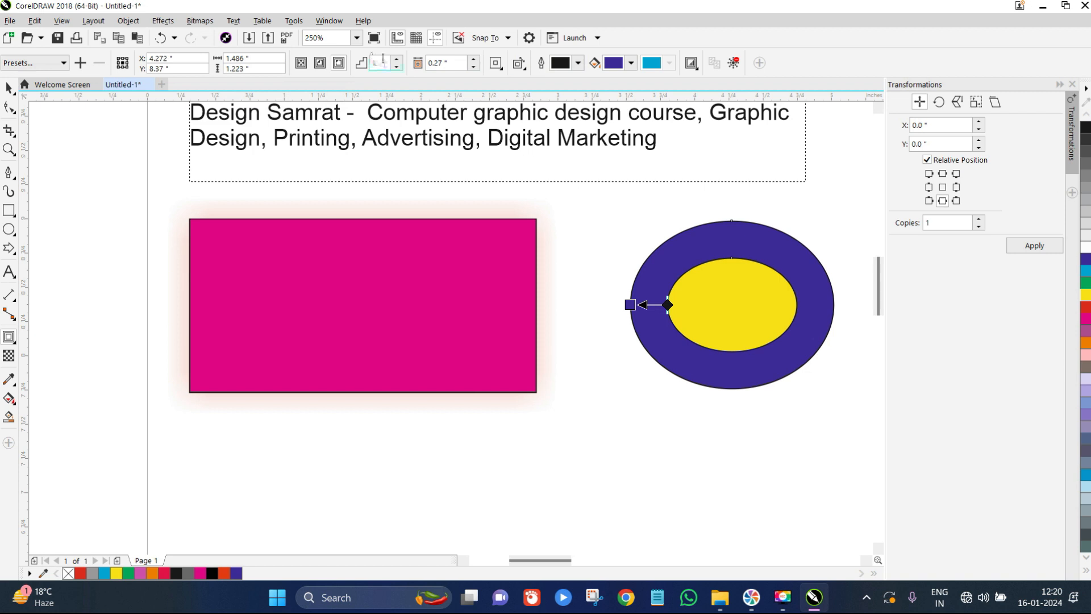
type("2")
key("Return")
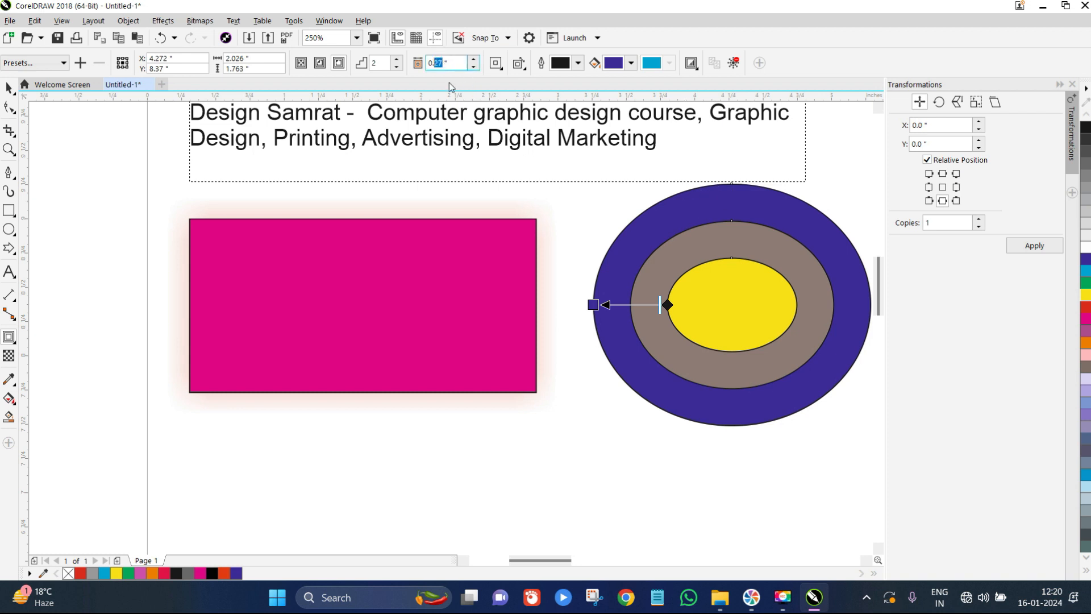
Try a contour offset of 0.01 inches on the ellipse and settle on 0.05 inches
type("01")
key("Return")
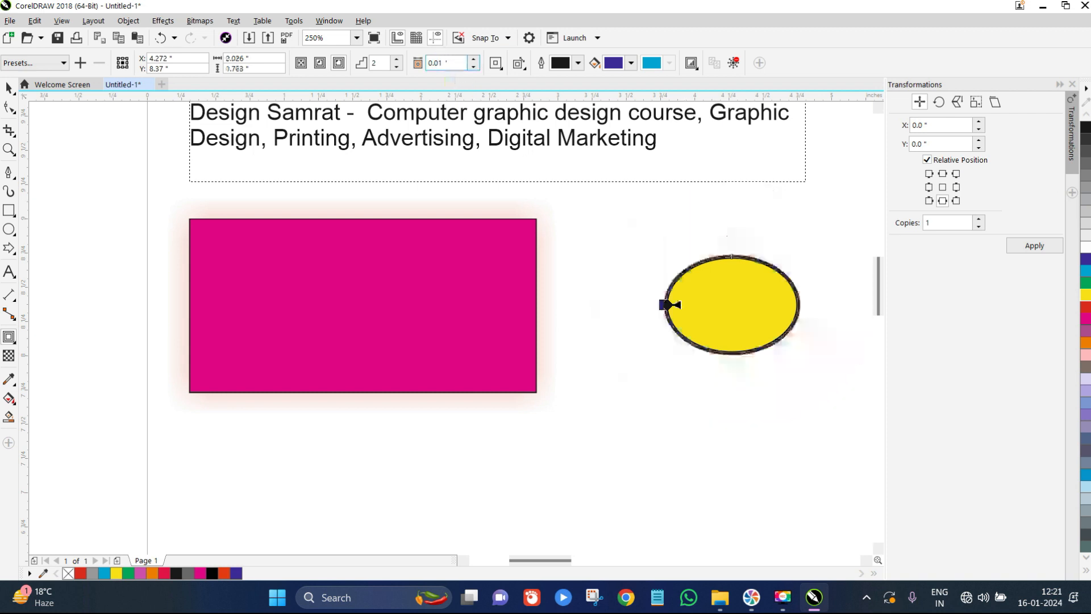
scroll(757, 281, "up", 3)
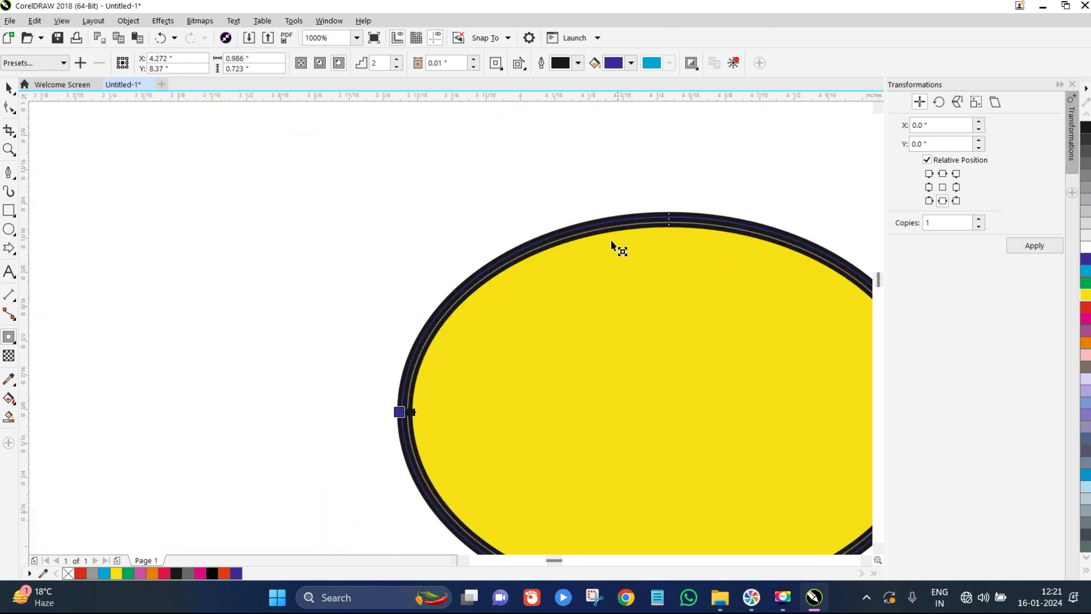
left_click(445, 59)
type("5")
key("Return")
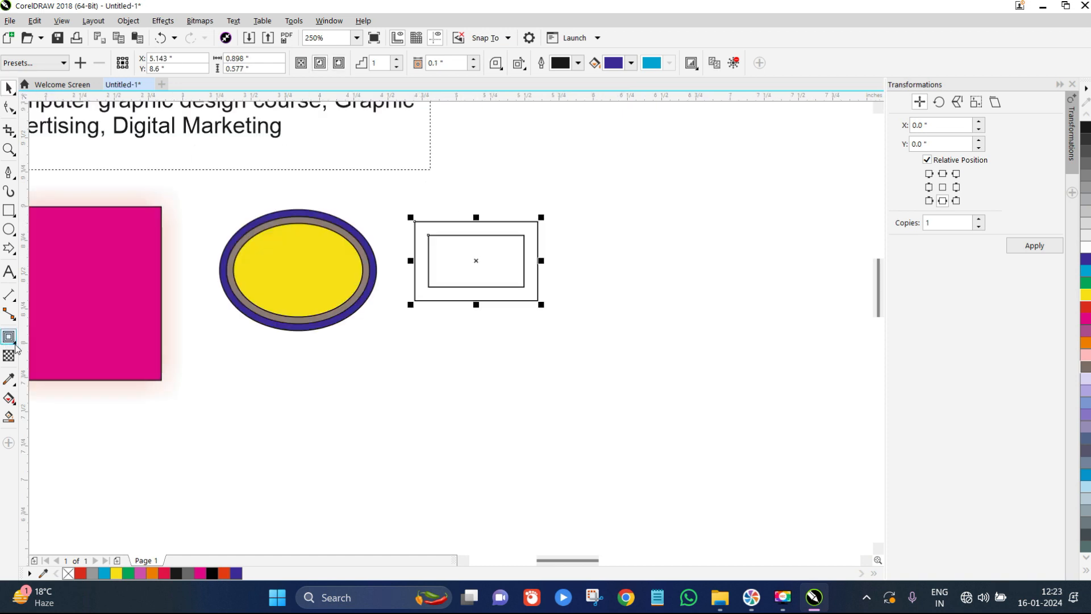
Move the contoured, unfilled rectangle up and slightly right, above the level of the yellow ellipse
left_click(16, 344)
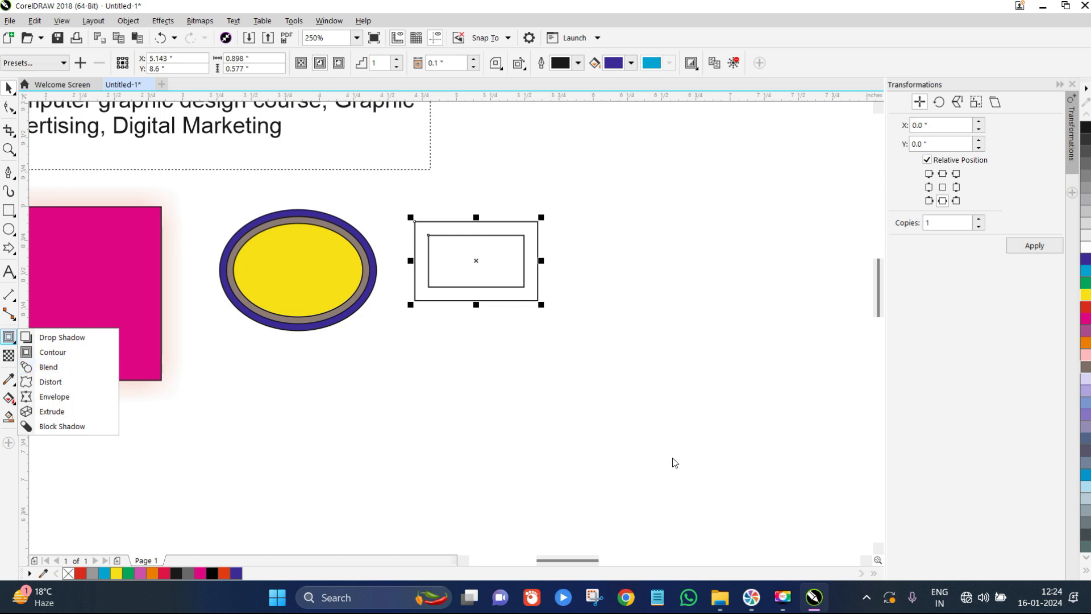
key("Escape")
left_click(9, 89)
left_click(506, 400)
left_click_drag(467, 300, 502, 225)
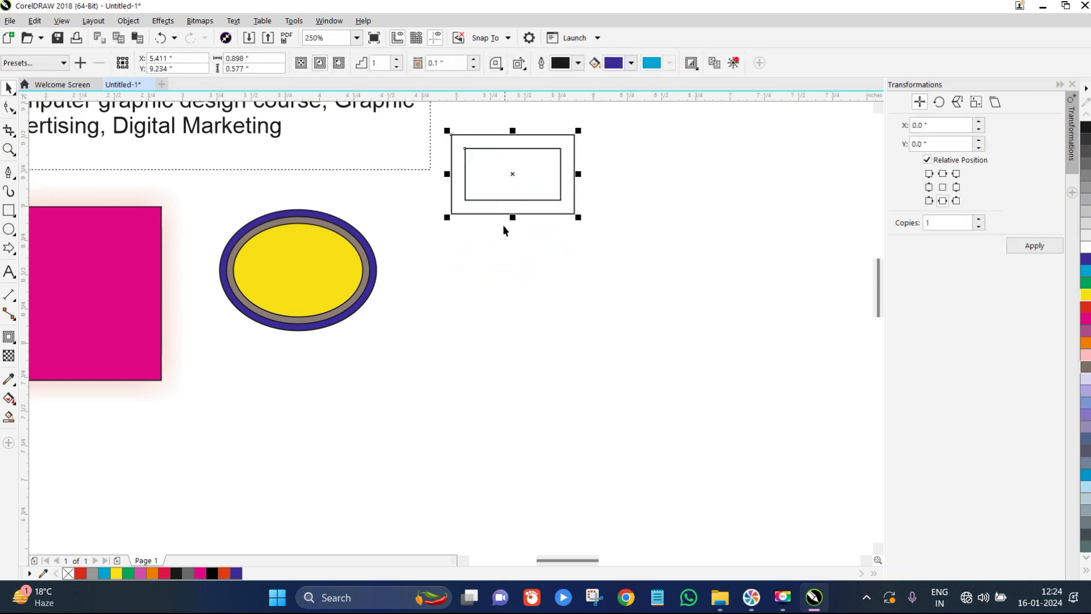
Draw a rectangle about 1.41 by 0.81 inches below the contoured one and place a scaled-down copy about 0.56 by 0.32 inches to its lower right
left_click(9, 210)
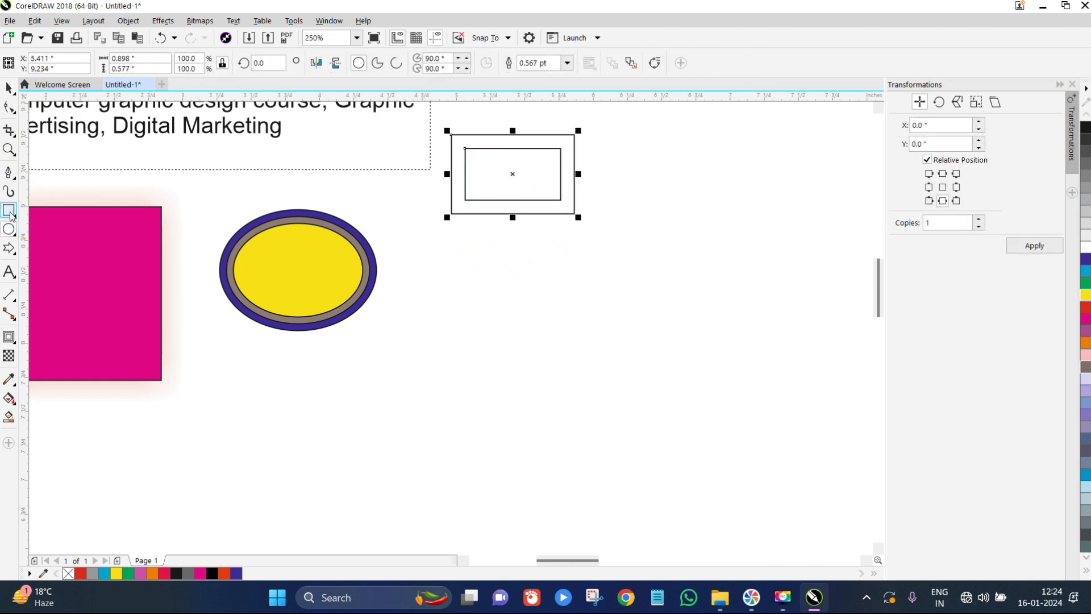
left_click_drag(427, 314, 620, 426)
key("space")
left_click_drag(514, 373, 761, 453)
left_click_drag(669, 391, 746, 466)
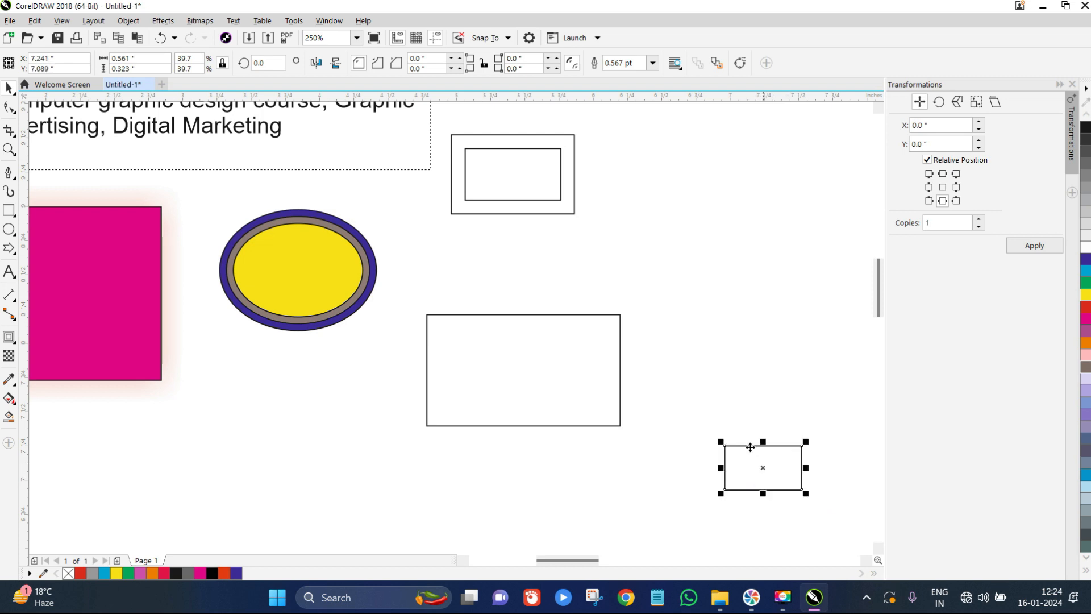
Fill the small rectangle magenta and the large rectangle cyan blue
left_click(1085, 321)
left_click(567, 363)
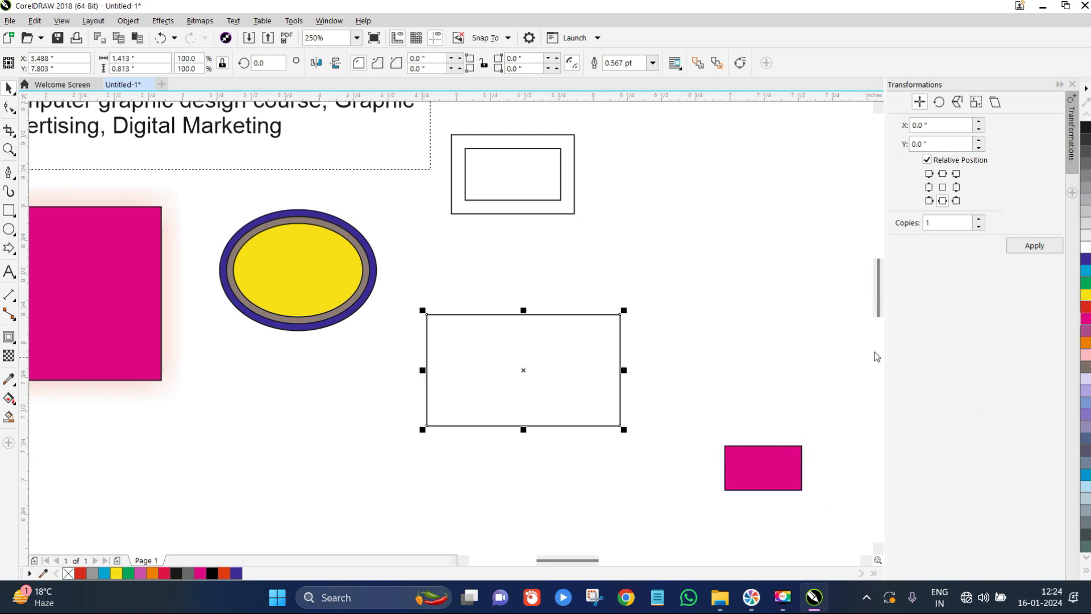
left_click(1084, 278)
left_click(662, 354)
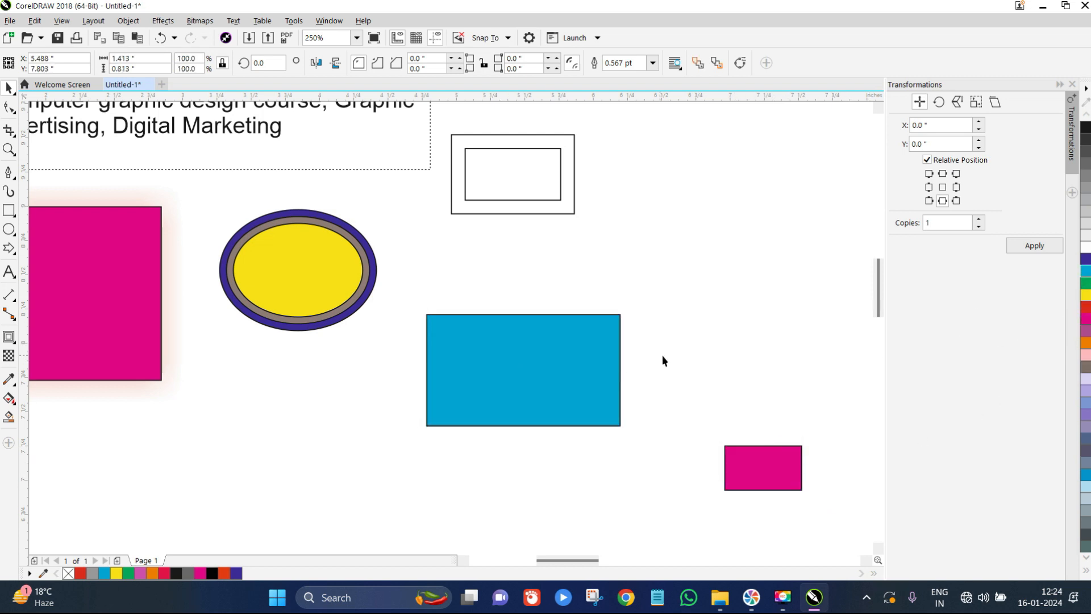
Blend the cyan blue rectangle into the small magenta rectangle with 20 steps
scroll(622, 374, "down", 2)
scroll(674, 444, "up", 2)
left_click_drag(771, 463, 347, 248)
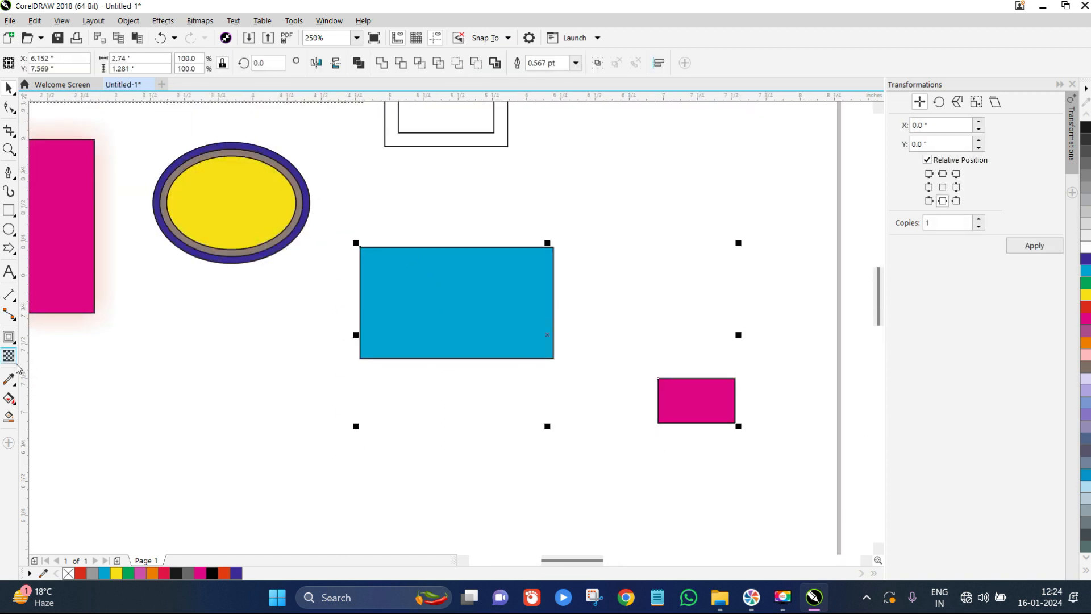
left_click(14, 341)
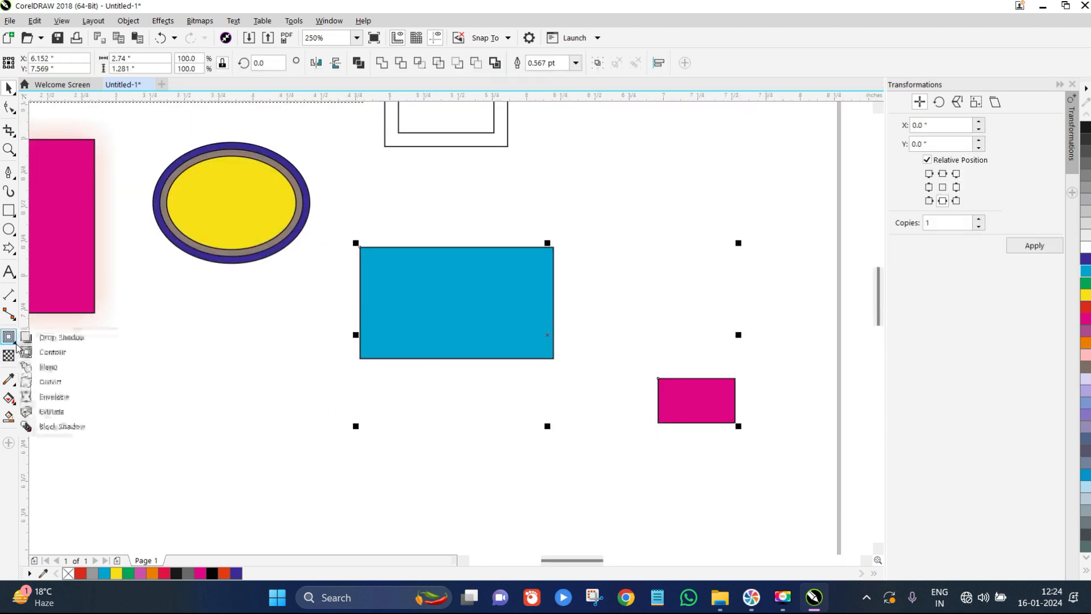
left_click(49, 367)
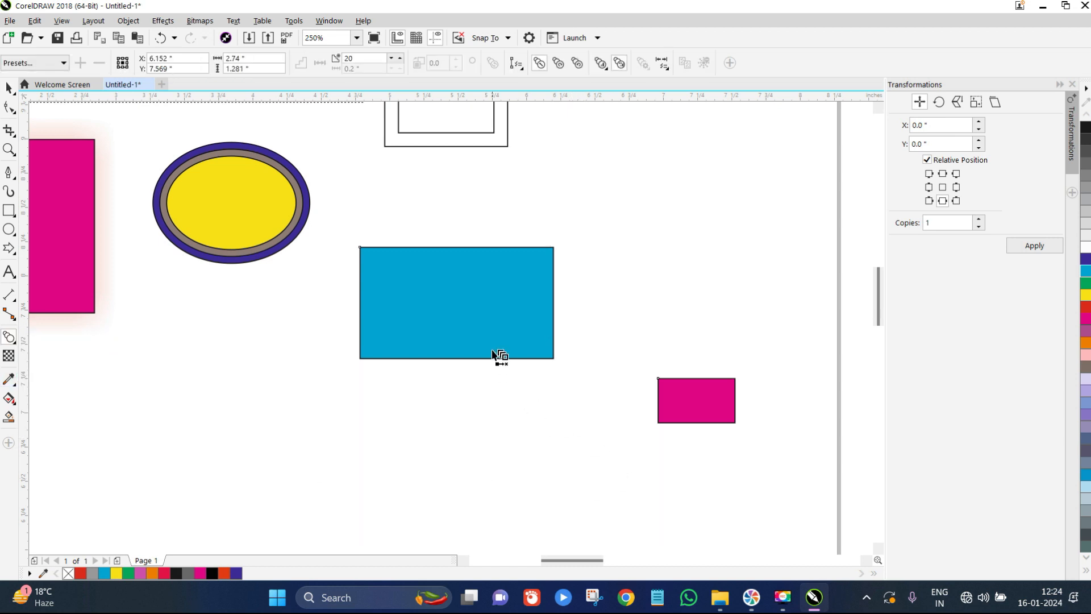
mouse_move(455, 302)
left_mouse_down()
mouse_move(609, 379)
mouse_move(697, 399)
left_mouse_up()
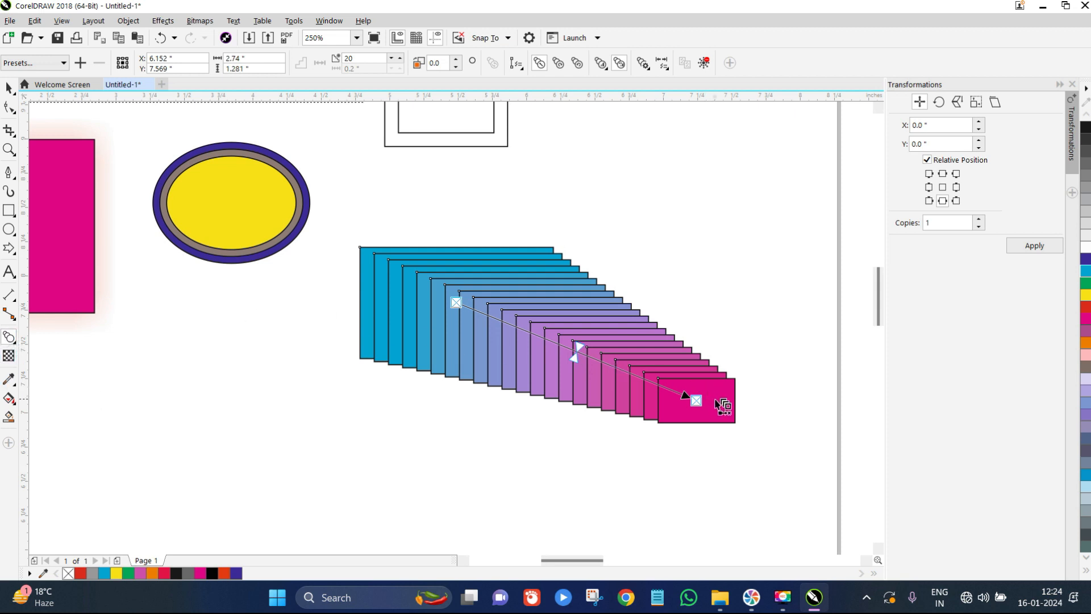
left_click(9, 87)
left_click(656, 222)
key("ctrl+z")
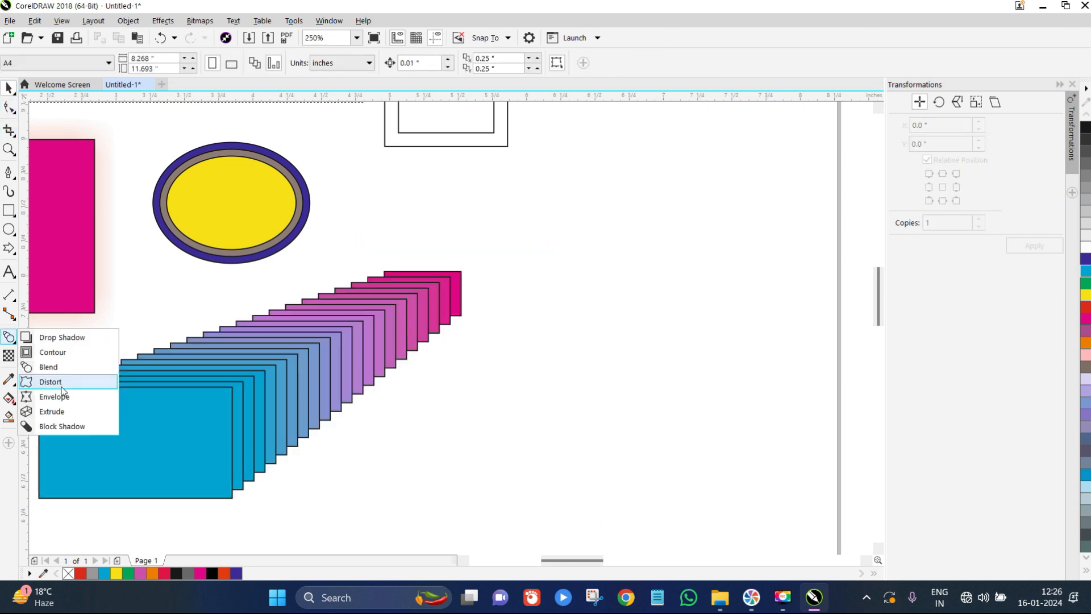
Draw a rectangle about 1.2 by 0.91 inches to the right of the blend and fill it dark blue
left_click(9, 88)
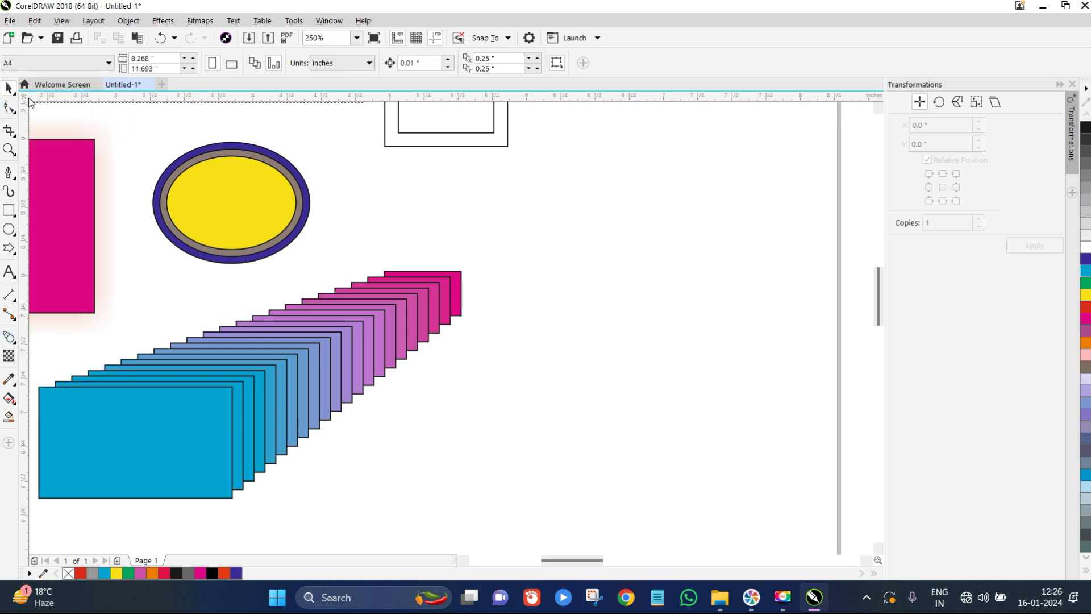
left_click(10, 210)
left_click_drag(584, 293, 750, 419)
left_click(1086, 259)
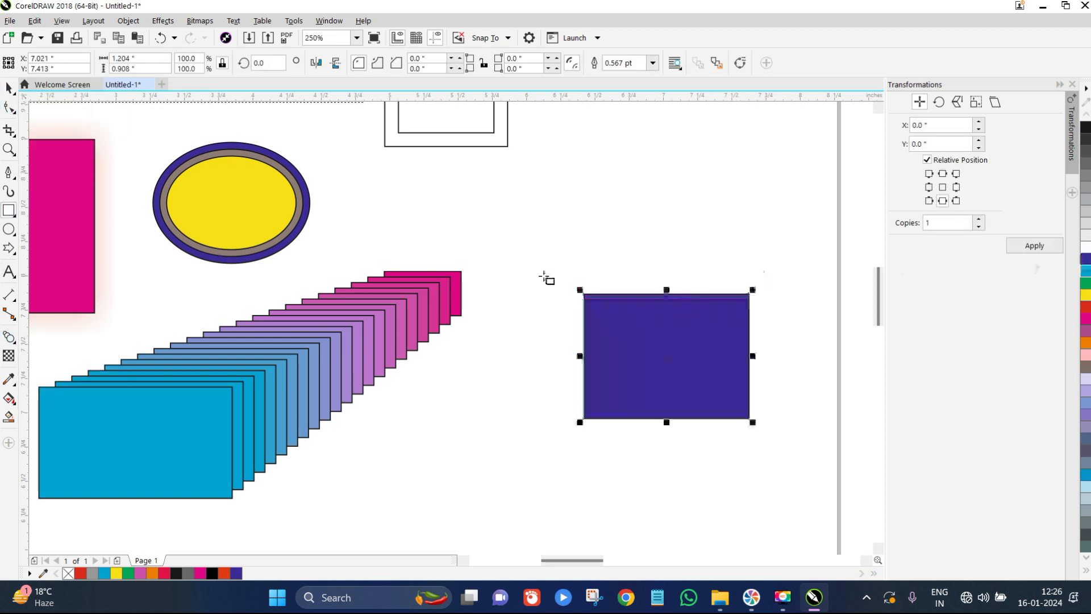
Try a zipper distortion on the dark blue rectangle with the Distort tool
left_click(9, 88)
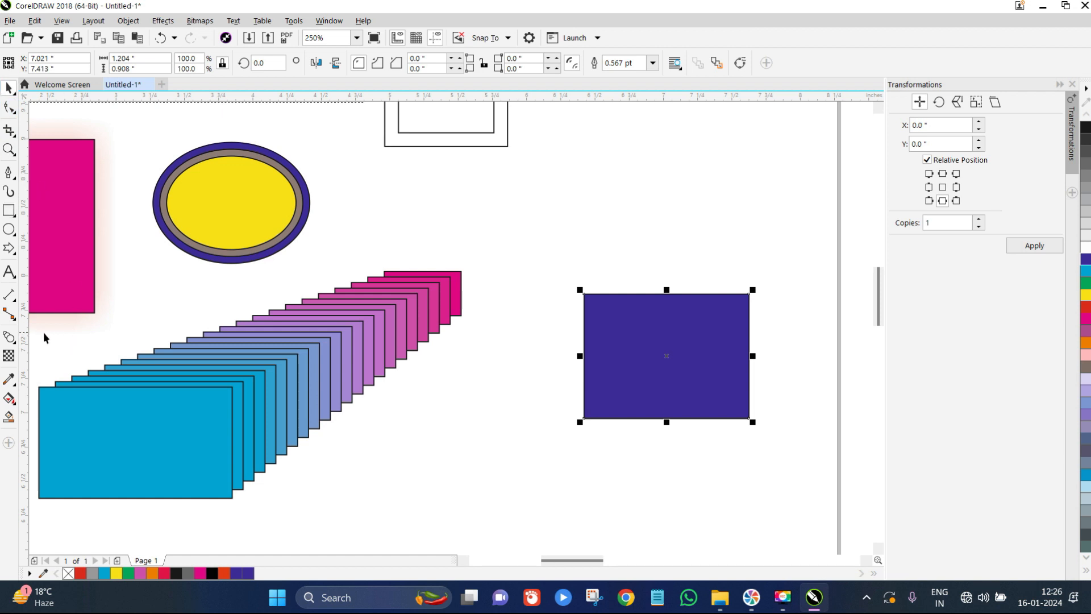
left_click(10, 337)
left_click_drag(652, 284, 712, 323)
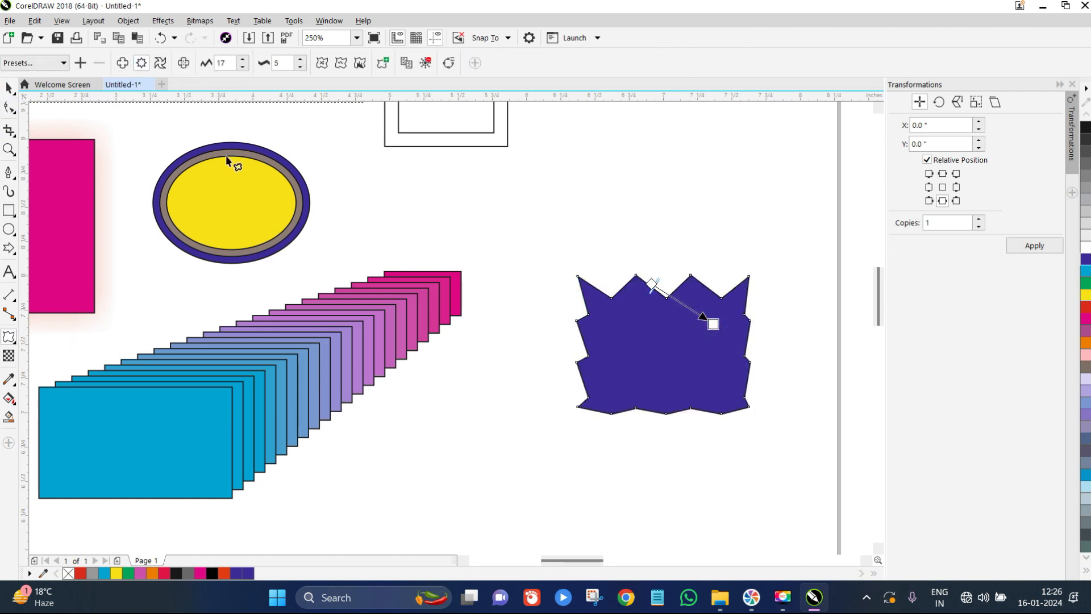
key("ctrl+z")
Try several twister distortions on the dark blue rectangle, twisting it in both directions
left_click(159, 63)
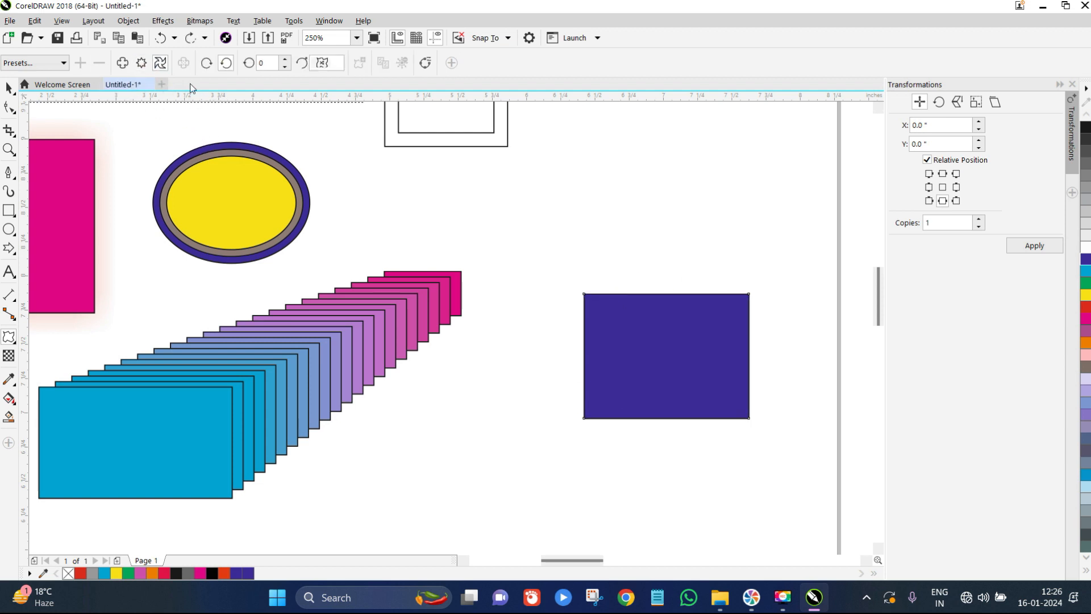
left_click_drag(673, 330, 696, 317)
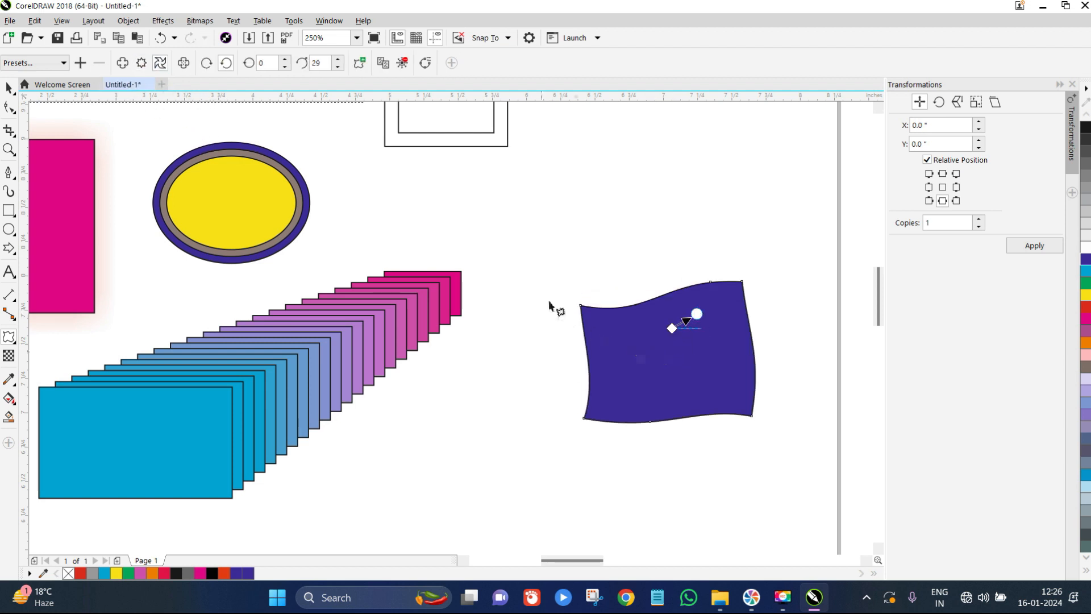
mouse_move(734, 356)
left_mouse_down()
mouse_move(702, 362)
mouse_move(745, 301)
mouse_move(687, 278)
left_mouse_up()
key("ctrl+z")
key("ctrl+z")
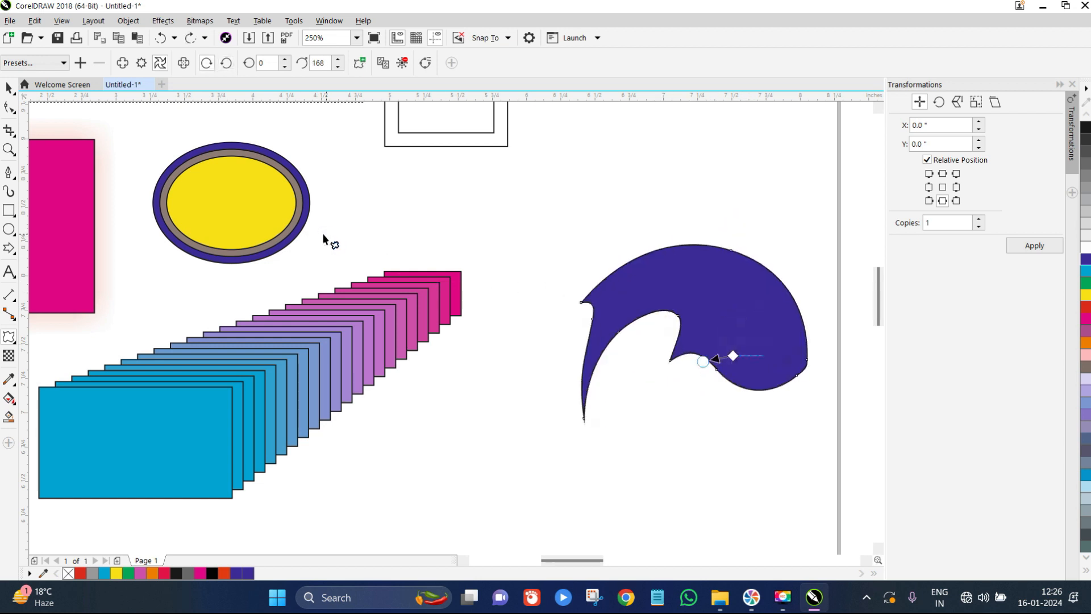
key("ctrl+z")
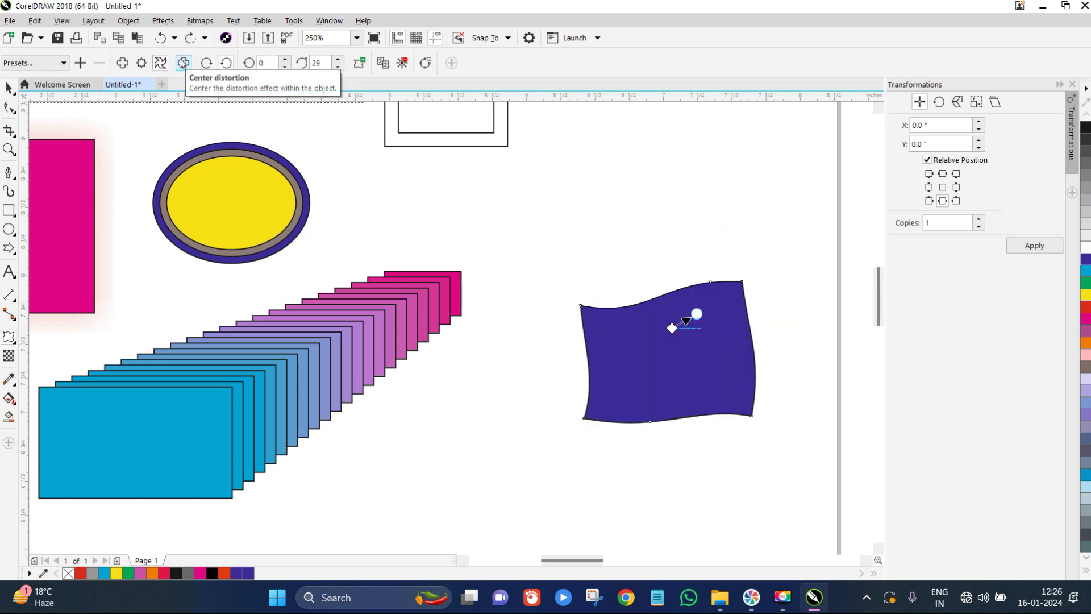
key("ctrl+z")
key("ctrl+shift+z")
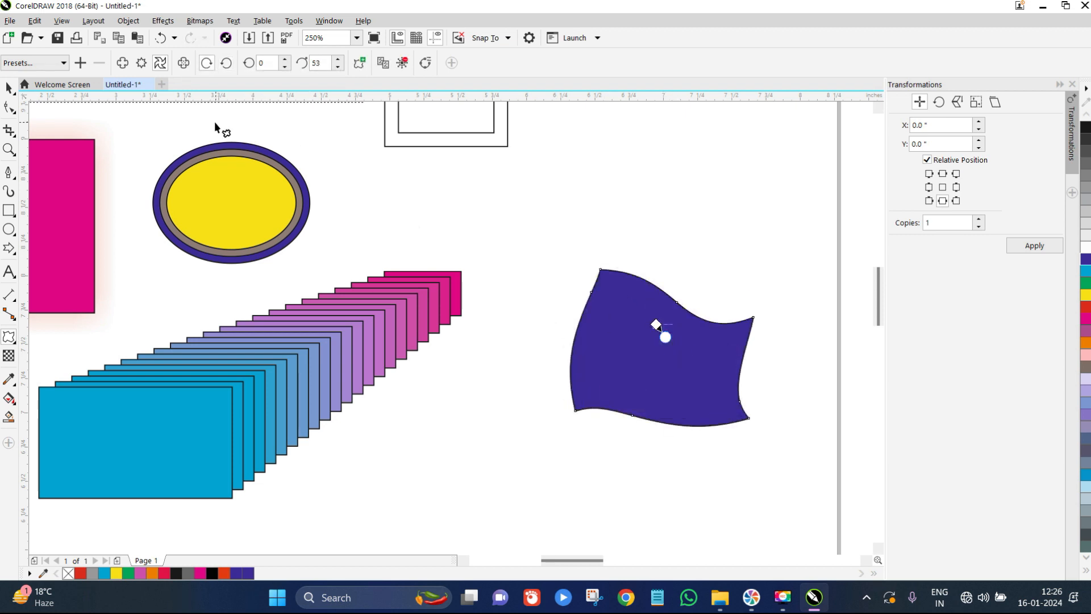
key("ctrl+z")
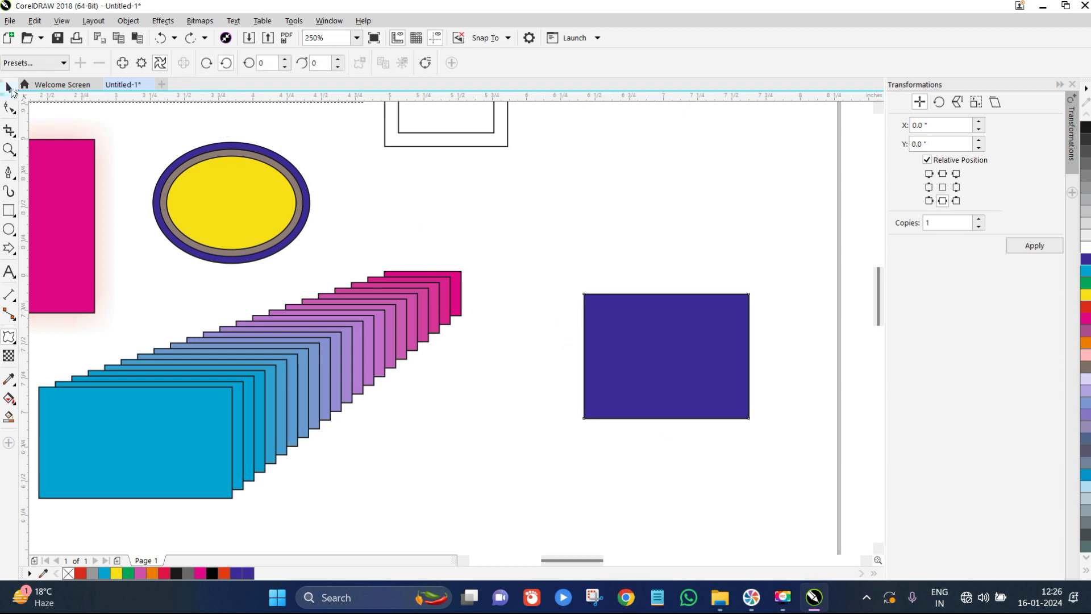
Shift the dark blue rectangle up and left and try bending its side and top edges inward with the Envelope tool
left_click(9, 86)
left_click_drag(610, 364, 569, 327)
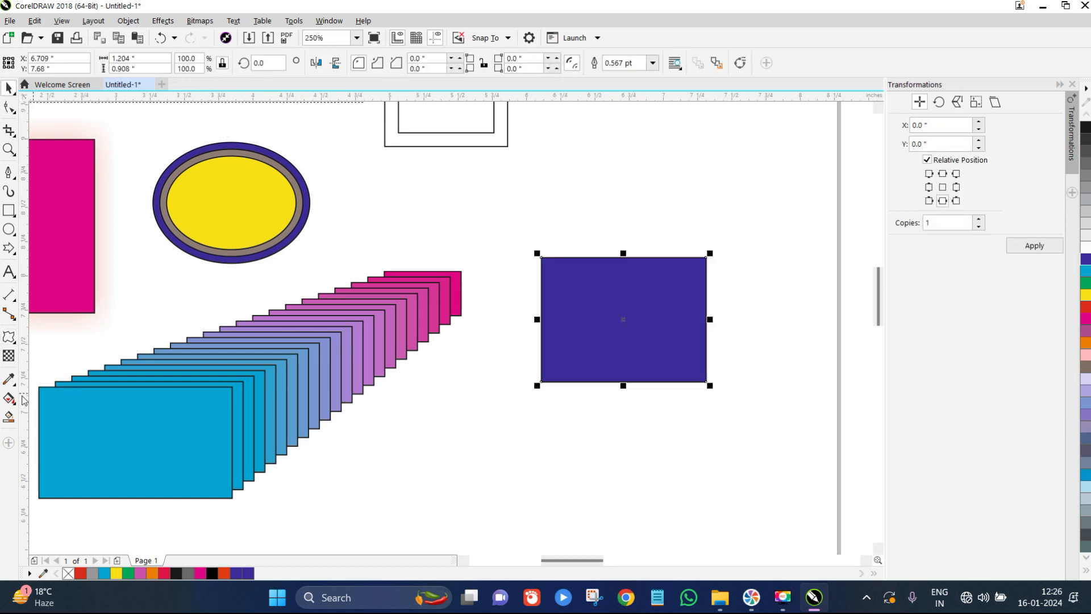
left_click(8, 337)
left_click(14, 340)
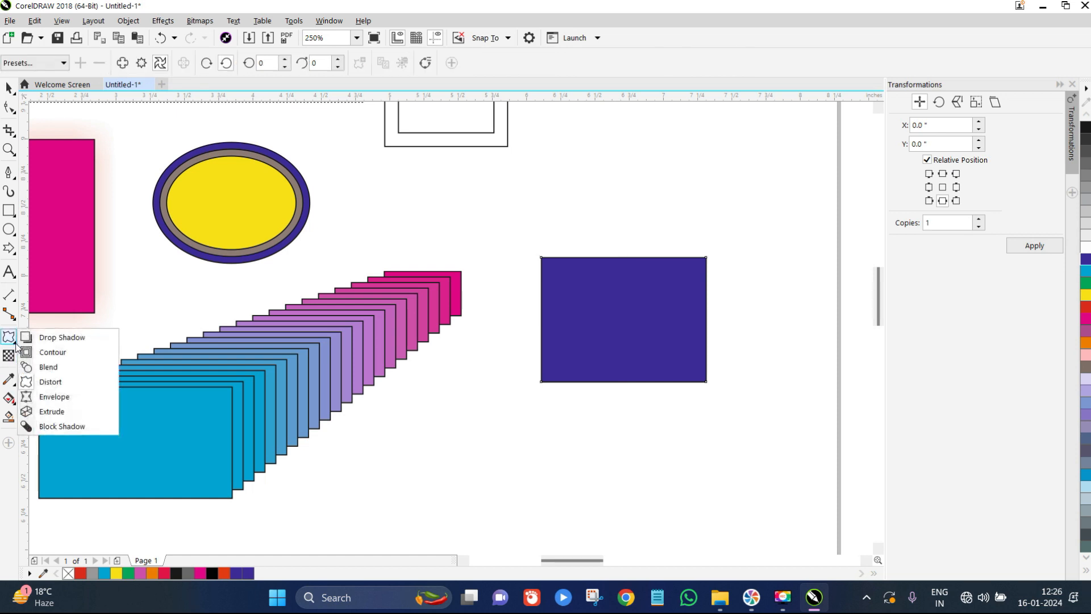
left_click(62, 403)
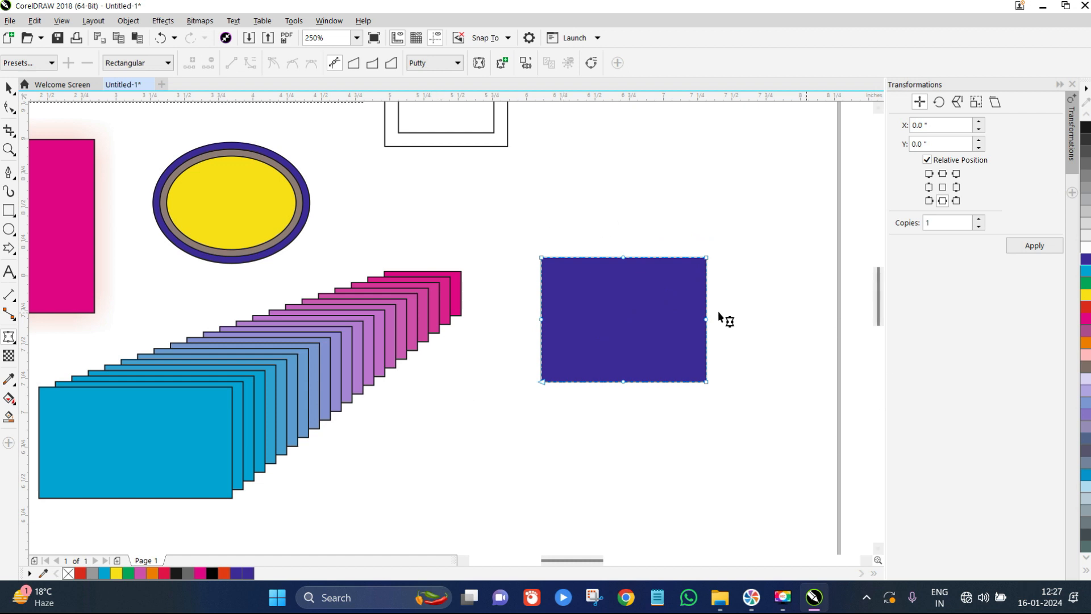
left_click_drag(542, 319, 576, 318)
left_click_drag(624, 258, 624, 264)
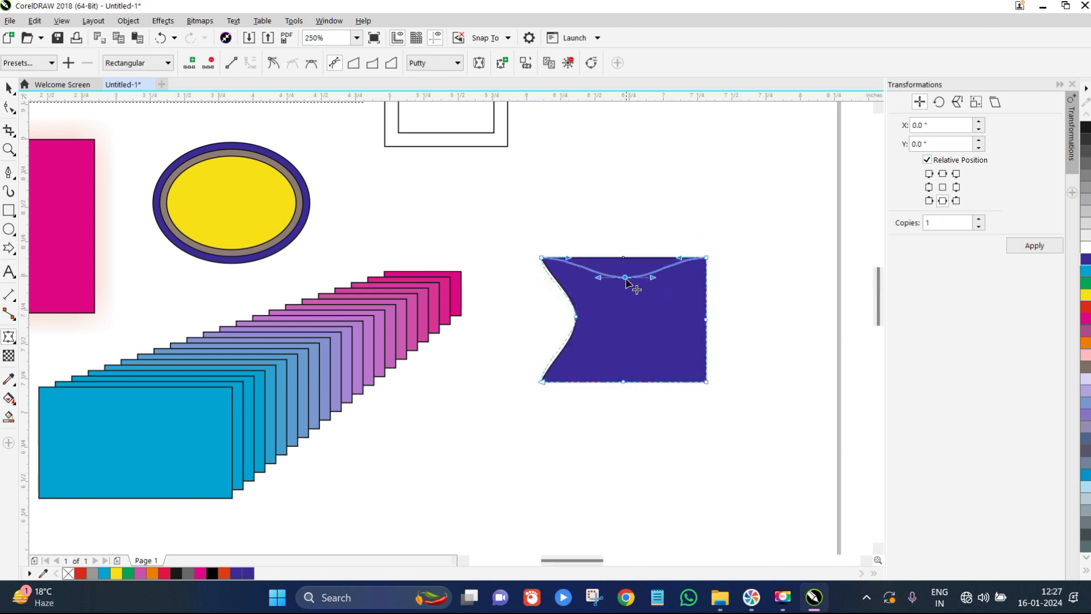
left_click_drag(707, 321, 693, 319)
key("ctrl+z")
key("ctrl+z")
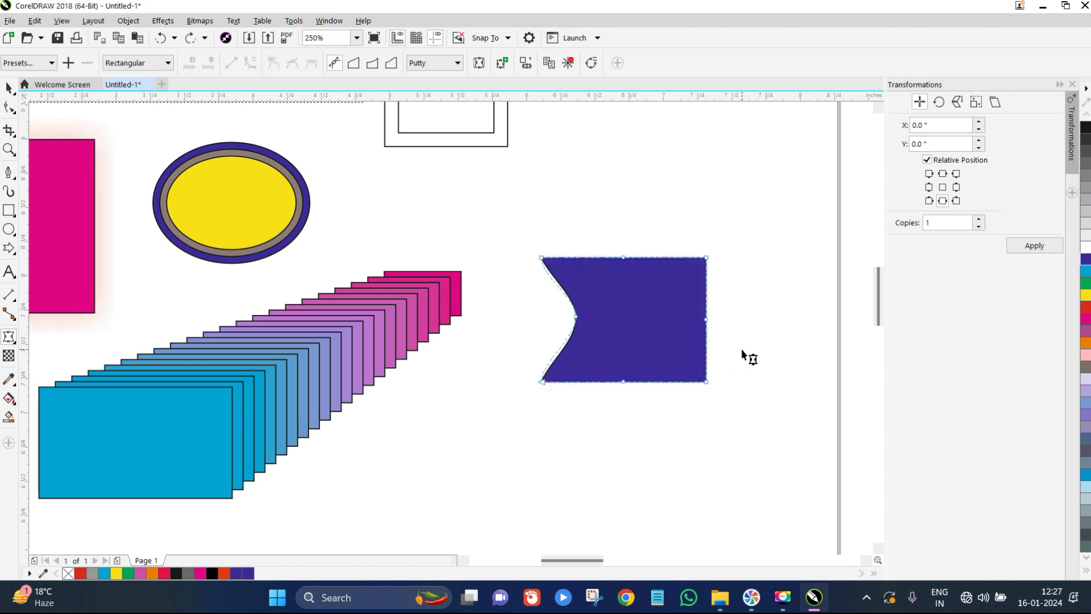
key("ctrl+z")
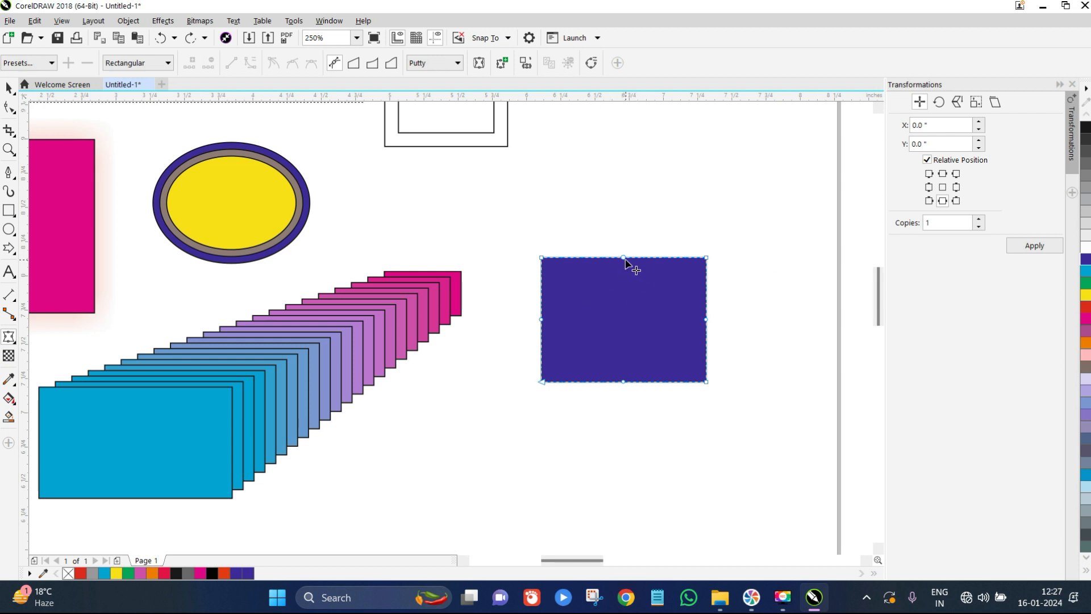
Arch the rectangle's top edge with the envelope, adjusting the corner curve handles and the top node, and delete the shape
left_click_drag(623, 260, 623, 200)
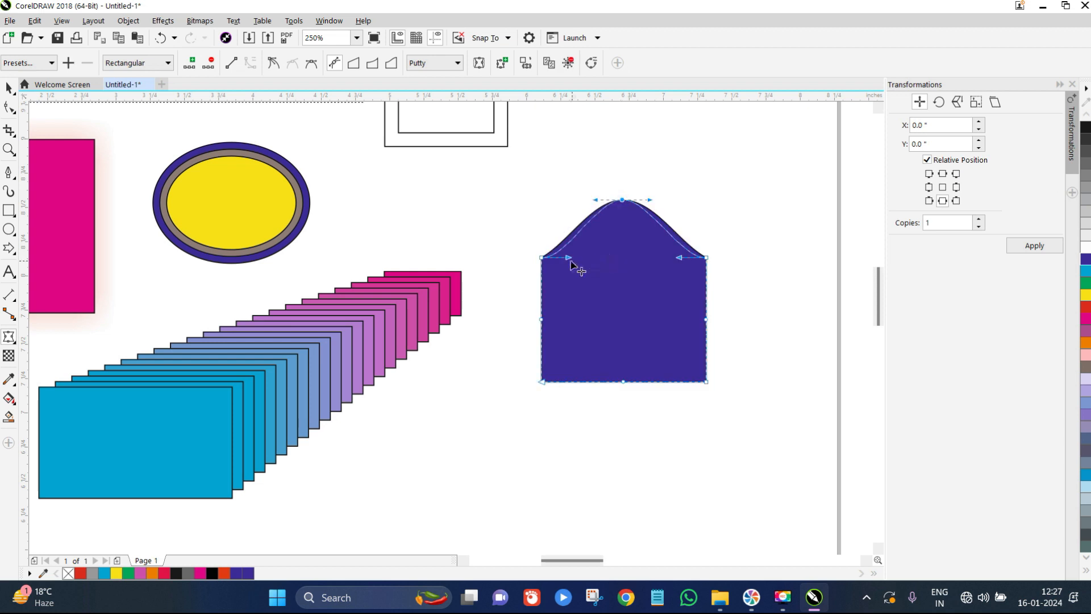
left_click_drag(569, 259, 555, 212)
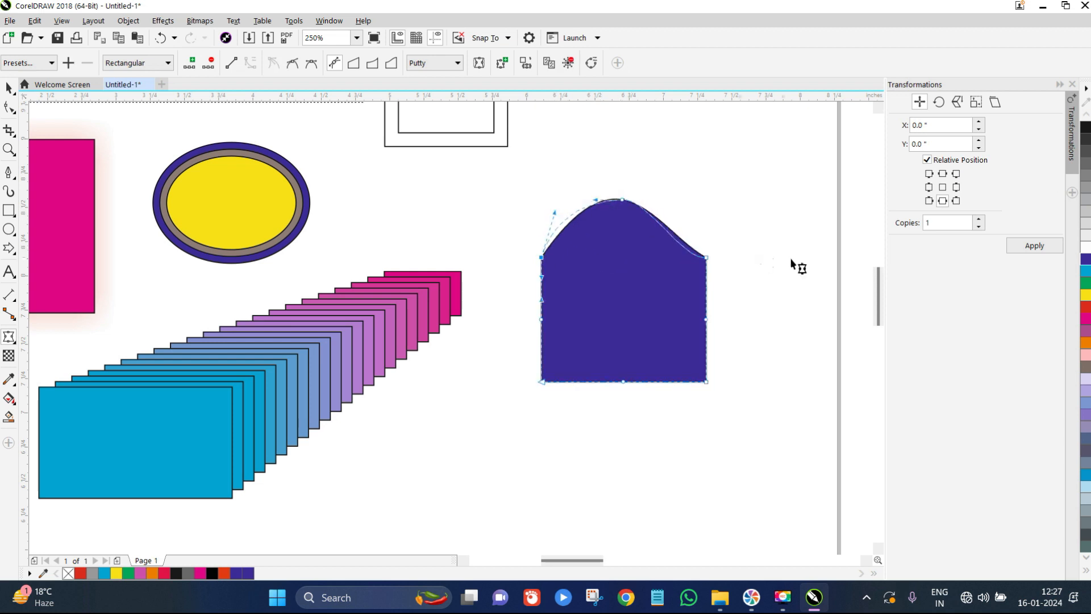
left_click(706, 258)
left_click_drag(680, 259, 725, 191)
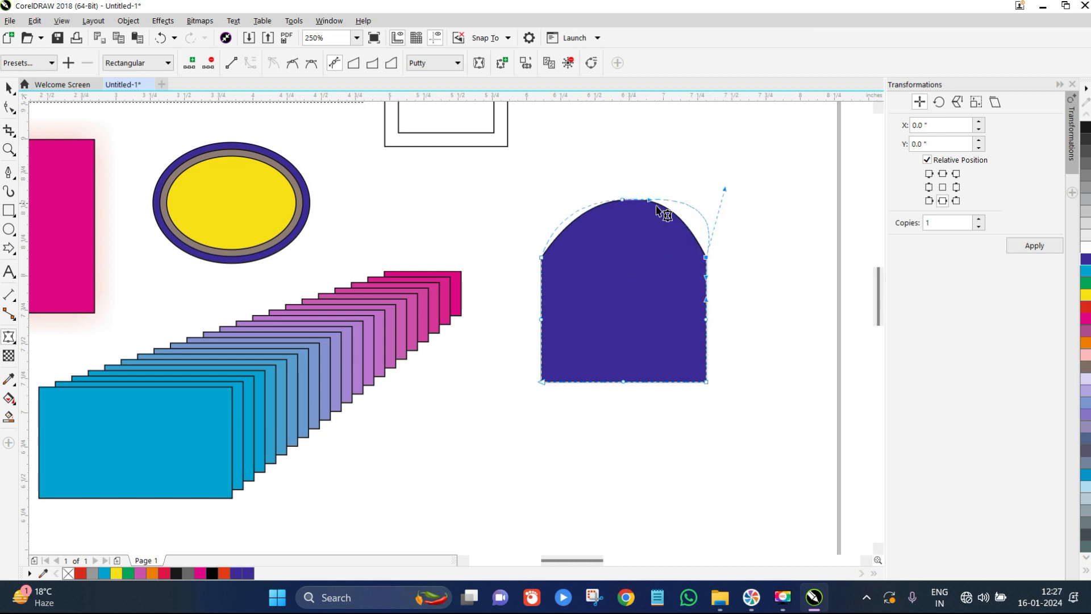
left_click_drag(650, 200, 614, 207)
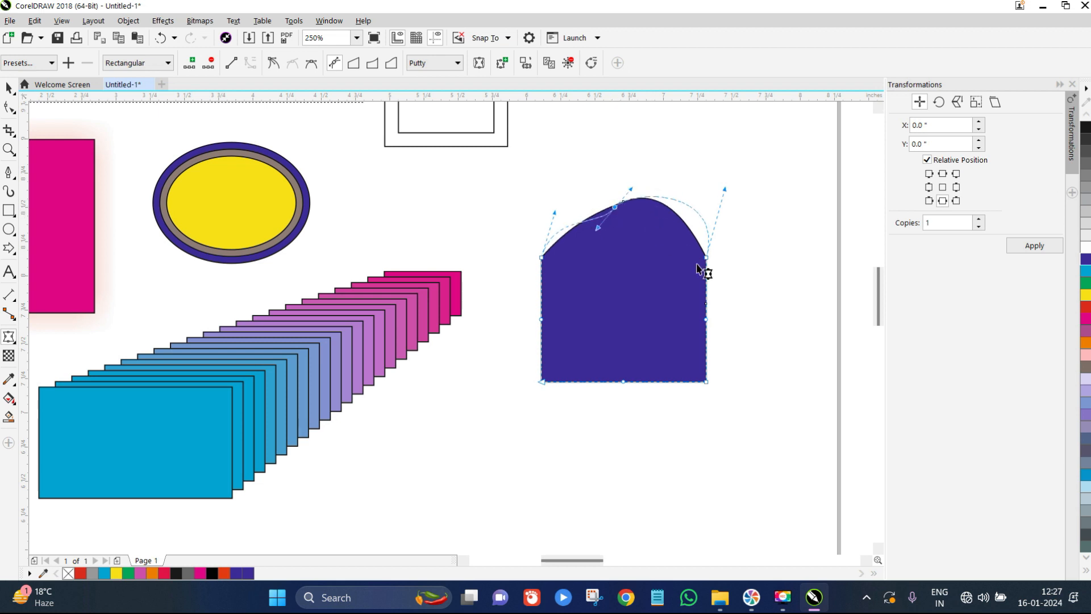
key("Delete")
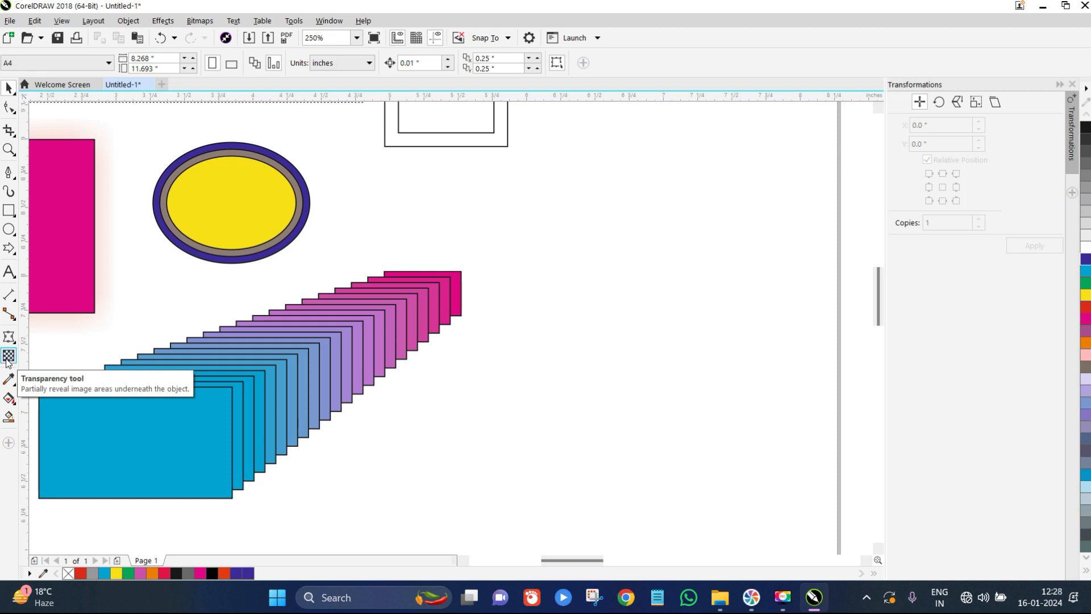
Draw a rectangle about 2.97 by 2.25 inches across the page's right edge and fill it brownish grey
scroll(366, 316, "down", 1)
left_click(9, 210)
left_click(34, 207)
left_click_drag(449, 232, 653, 388)
left_click(9, 87)
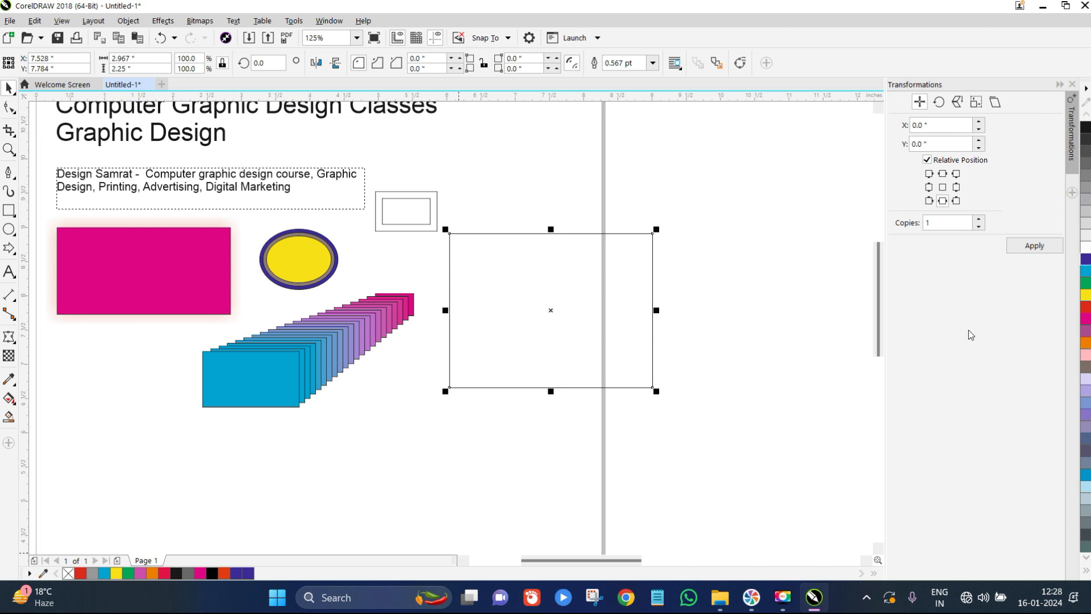
left_click(1084, 571)
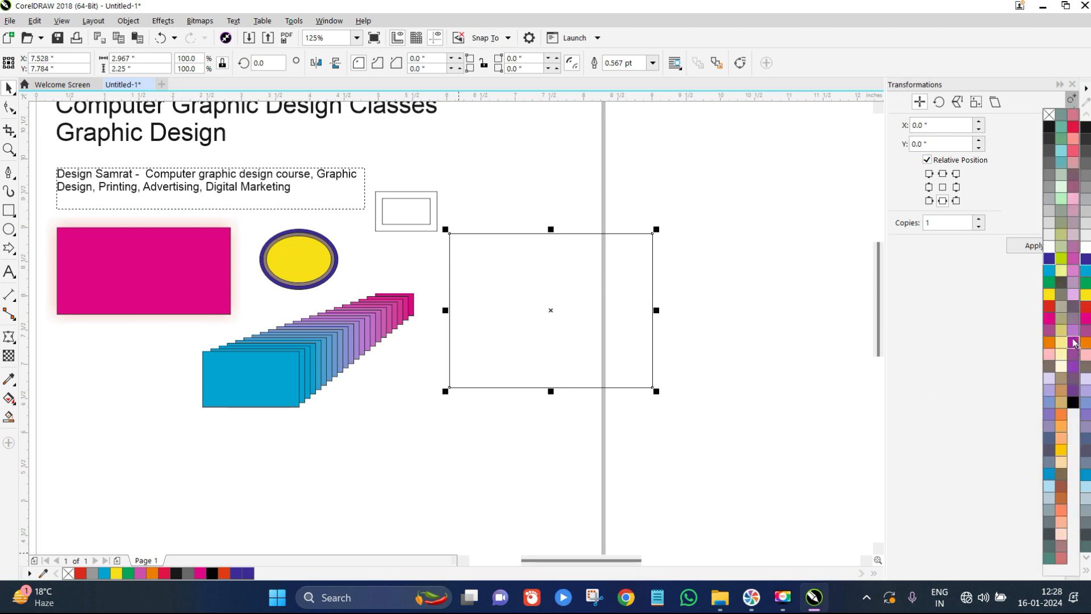
left_click(1049, 366)
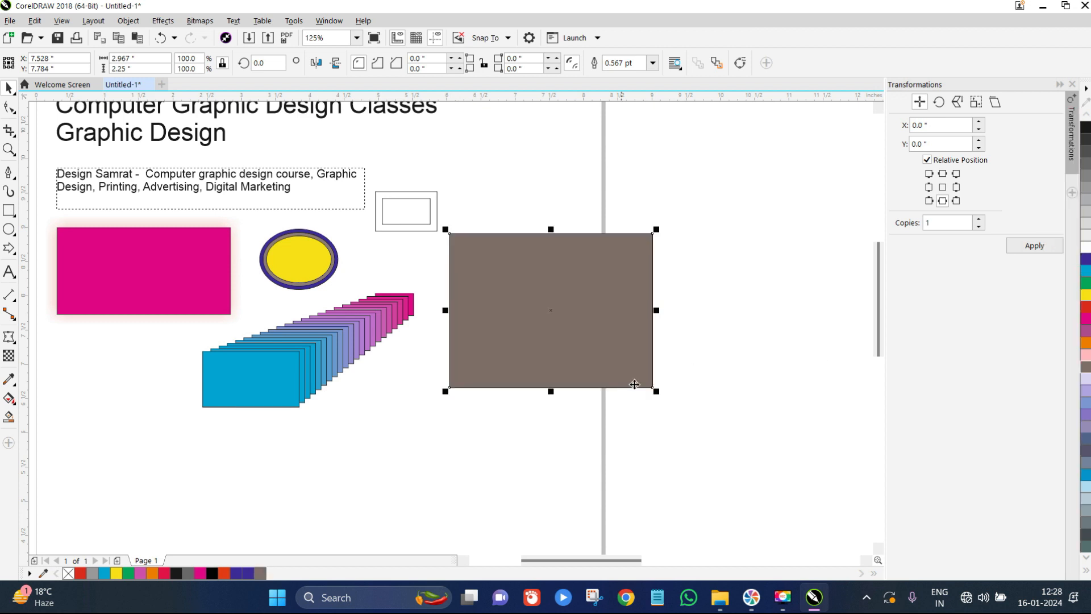
Move the brownish grey rectangle over the magenta rectangle and the blend, and apply a uniform transparency of 50
left_click_drag(528, 344, 198, 320)
left_click(98, 363)
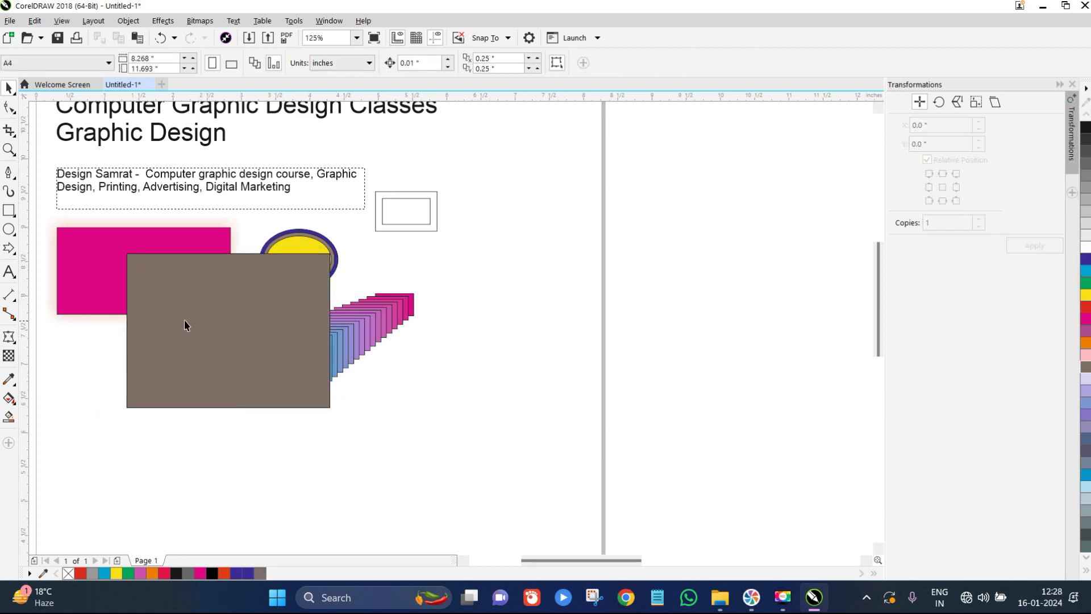
left_click(181, 334)
scroll(85, 358, "up", 2)
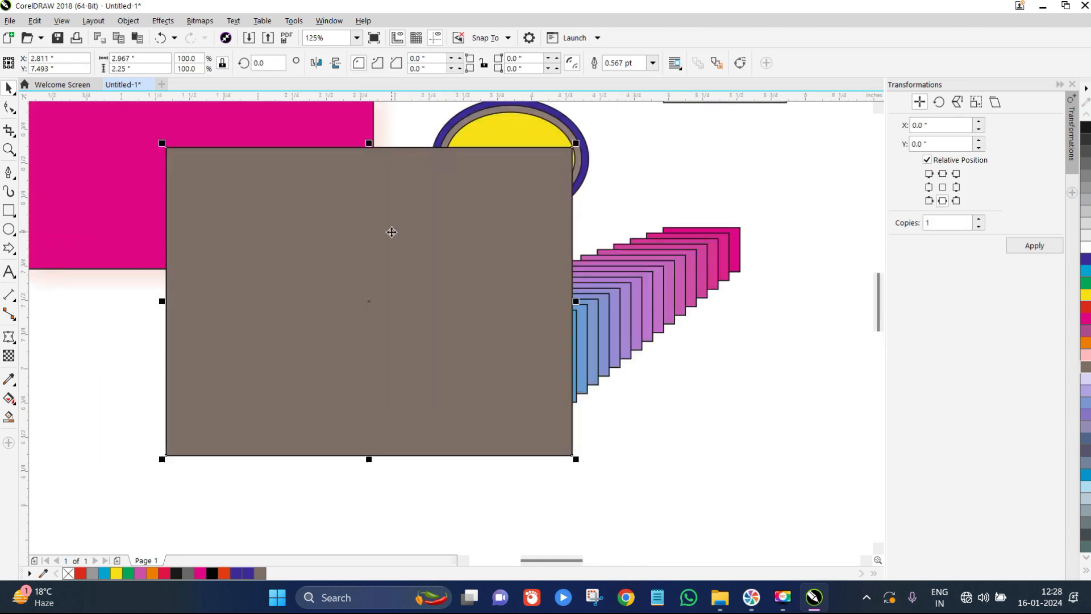
left_click(8, 356)
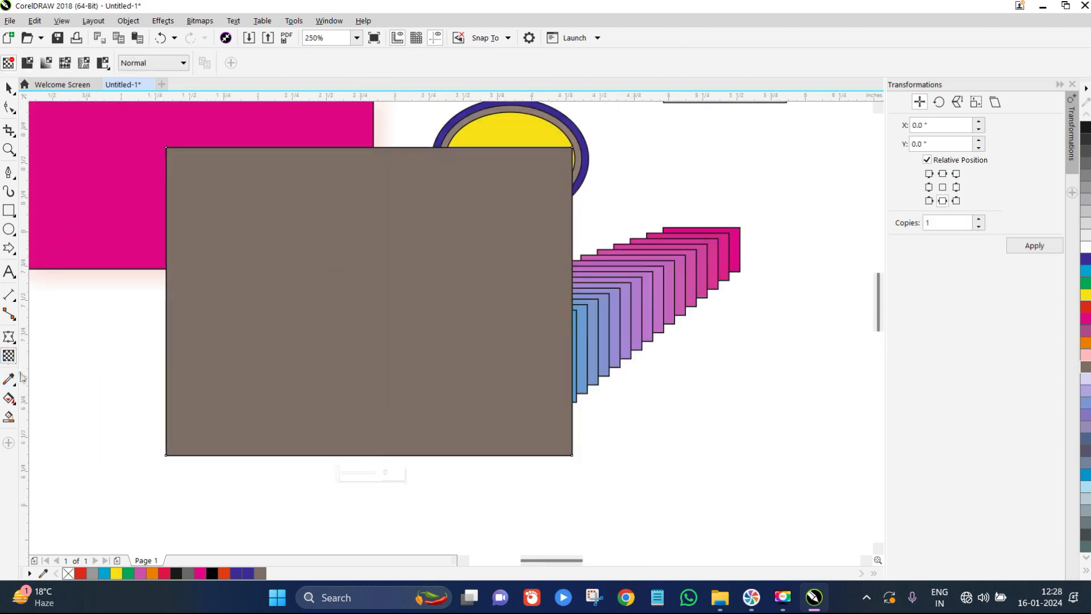
left_click(27, 63)
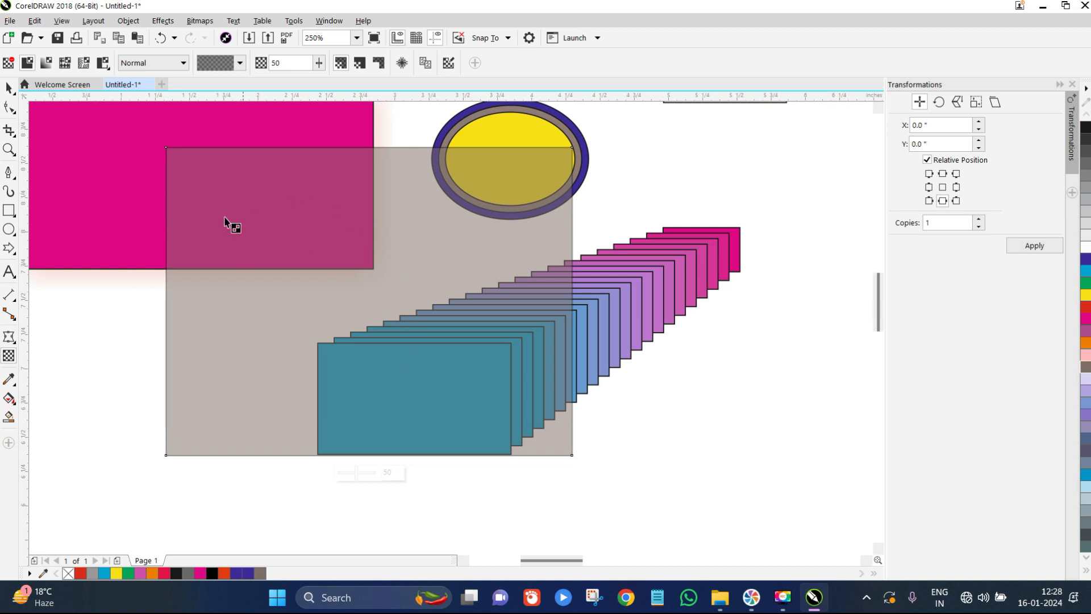
Try shifting the semi-transparent rectangle over the shapes beneath it and undo the last move
left_click(8, 88)
left_click_drag(341, 234, 343, 282)
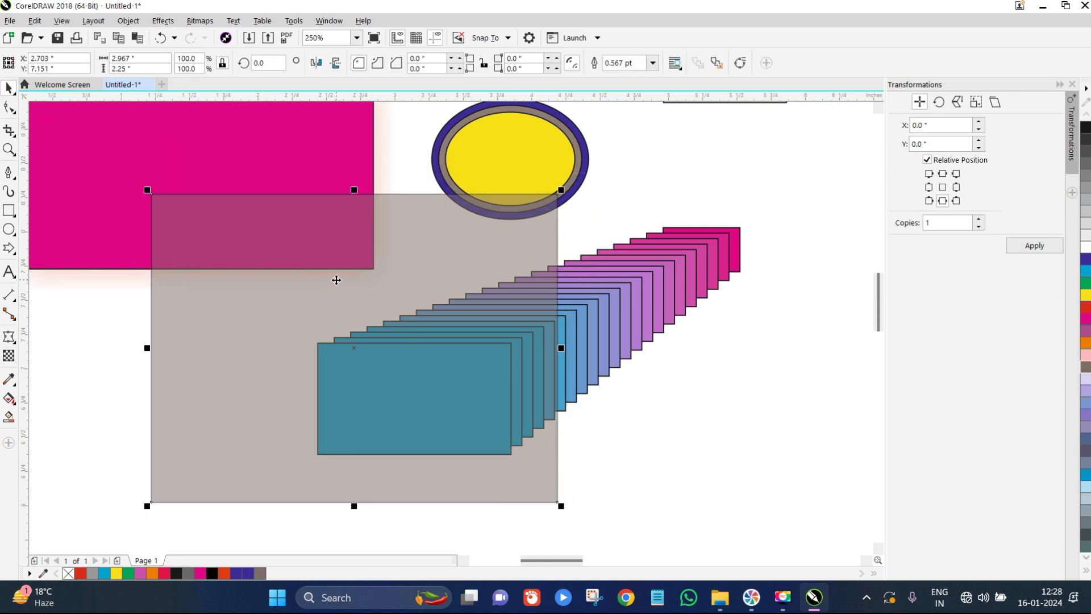
key("ctrl+z")
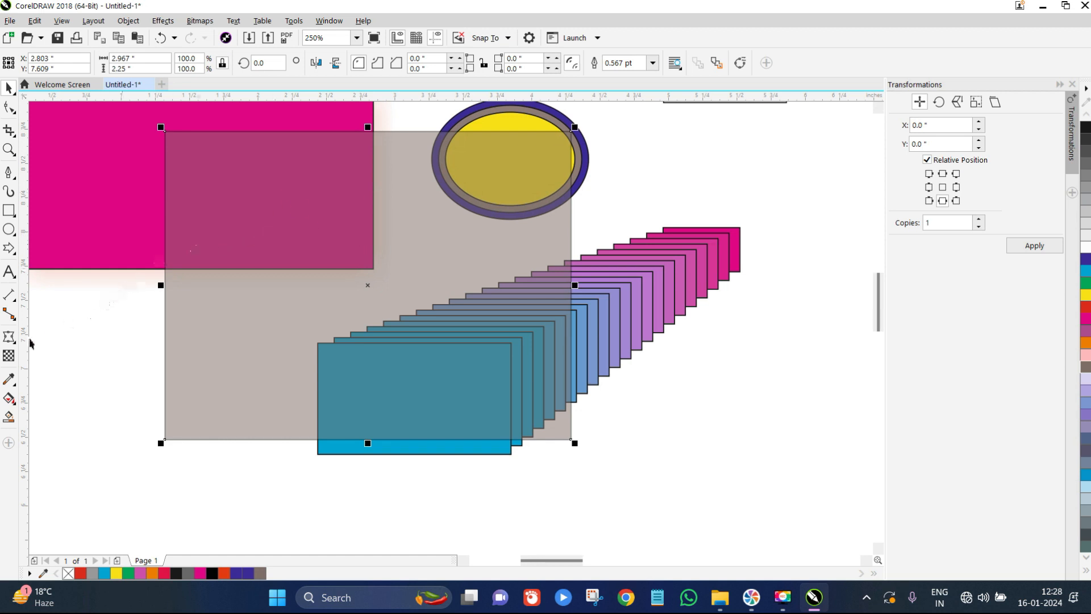
Set the brownish grey rectangle's uniform transparency to 23
left_click(9, 356)
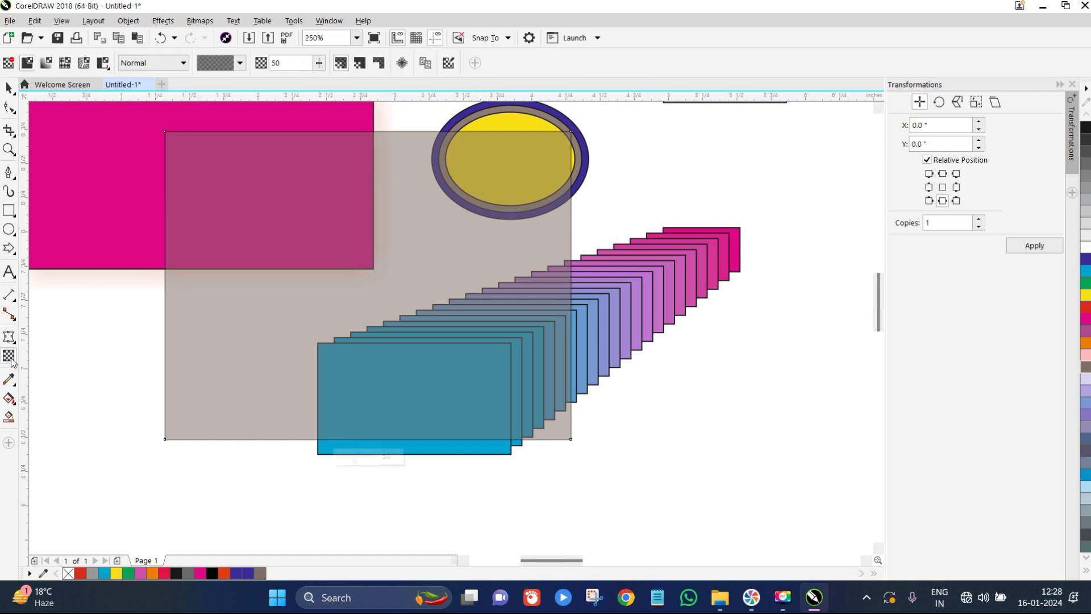
left_click_drag(319, 63, 283, 81)
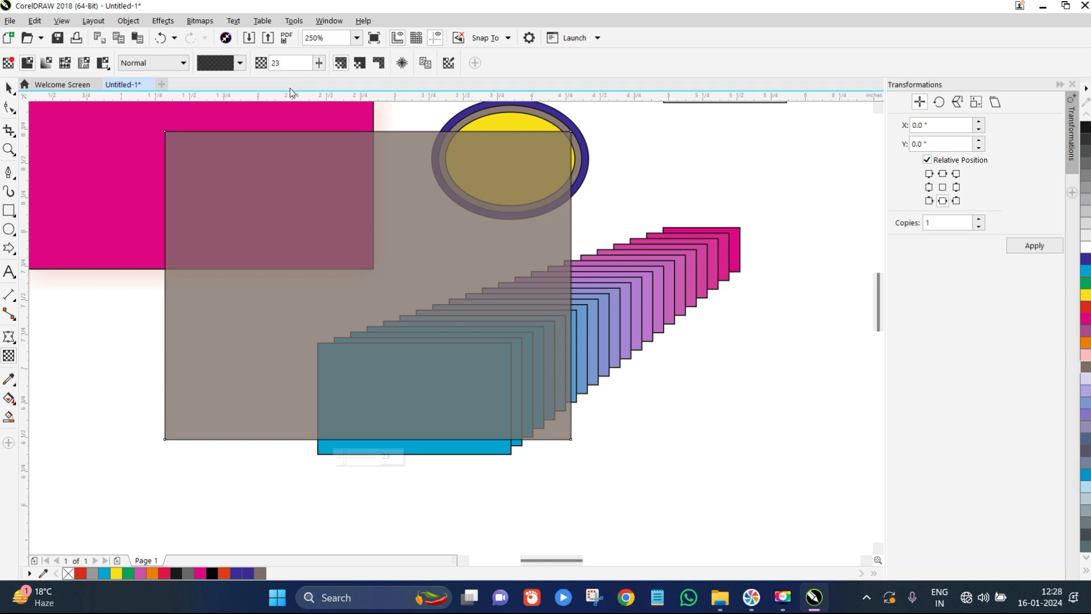
left_click(8, 89)
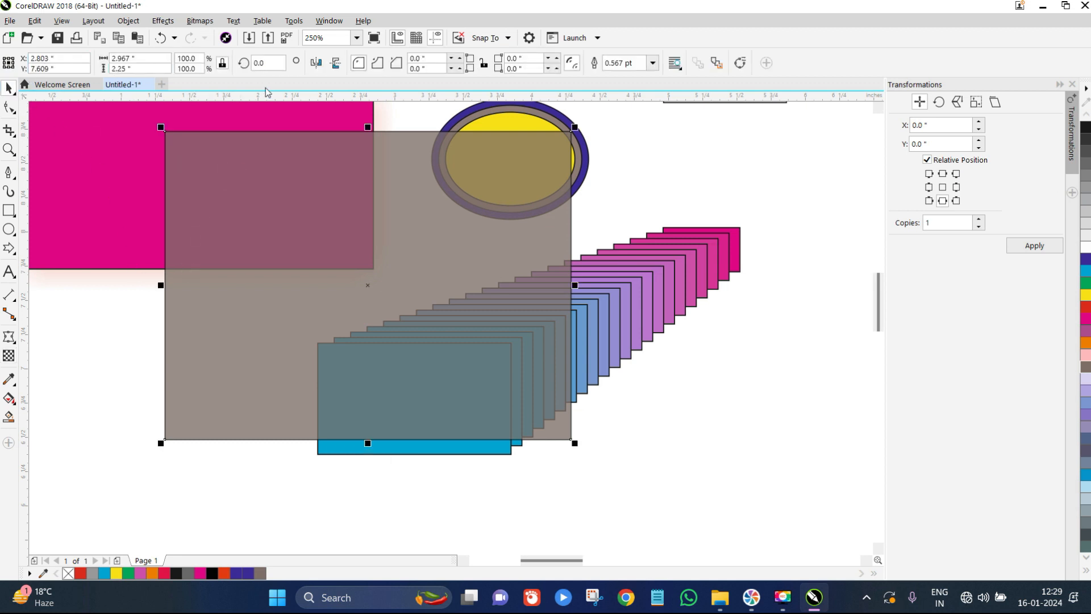
Move the transparent rectangle away from the other shapes, across the page's right edge
key("Escape")
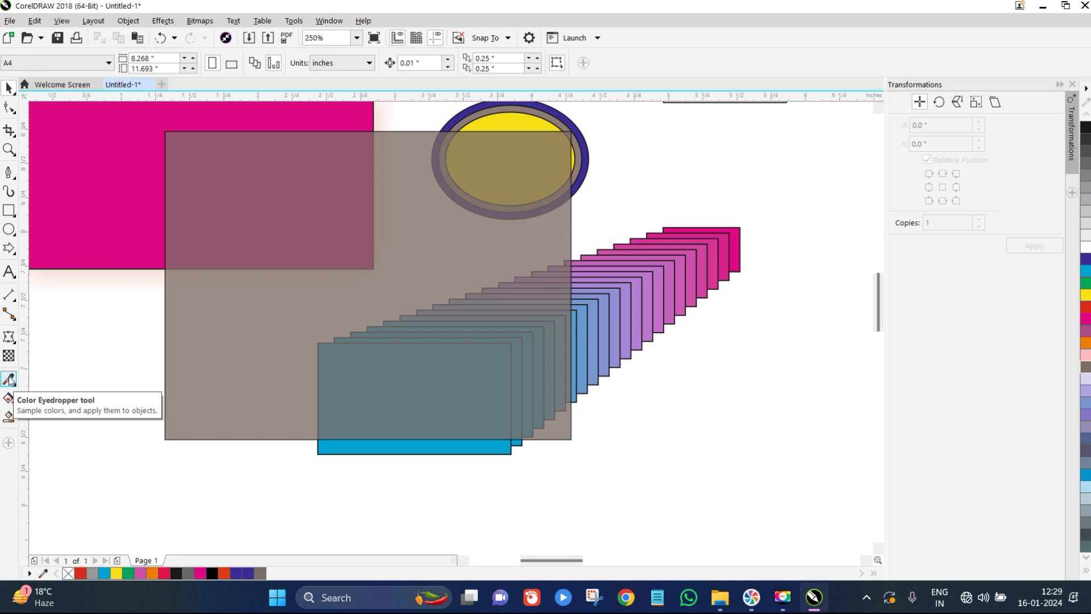
left_click(9, 379)
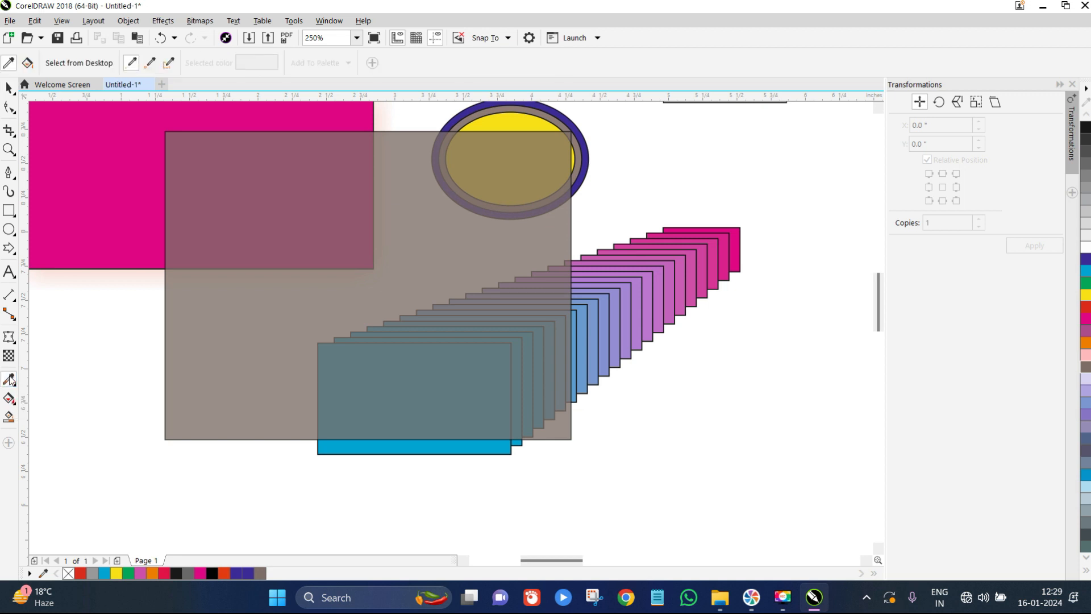
left_click(8, 89)
scroll(370, 273, "down", 2)
left_click_drag(362, 270, 517, 270)
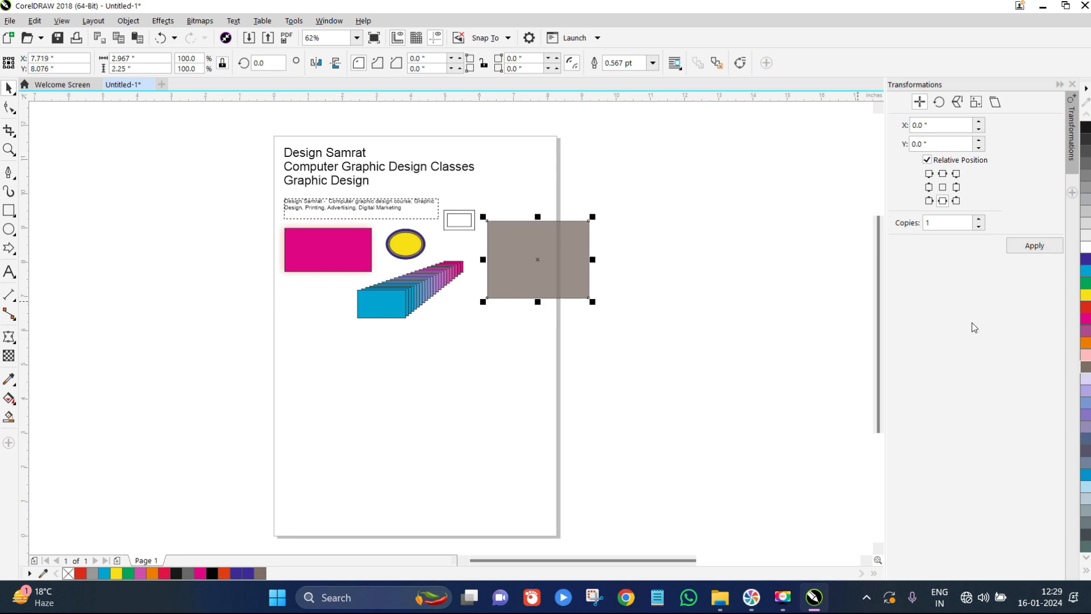
Draw a rectangle about 1.17 by 1.5 inches below the blend and shorten its height to about 1.07 inches
left_click(540, 418)
left_click(9, 210)
left_click_drag(305, 346, 345, 397)
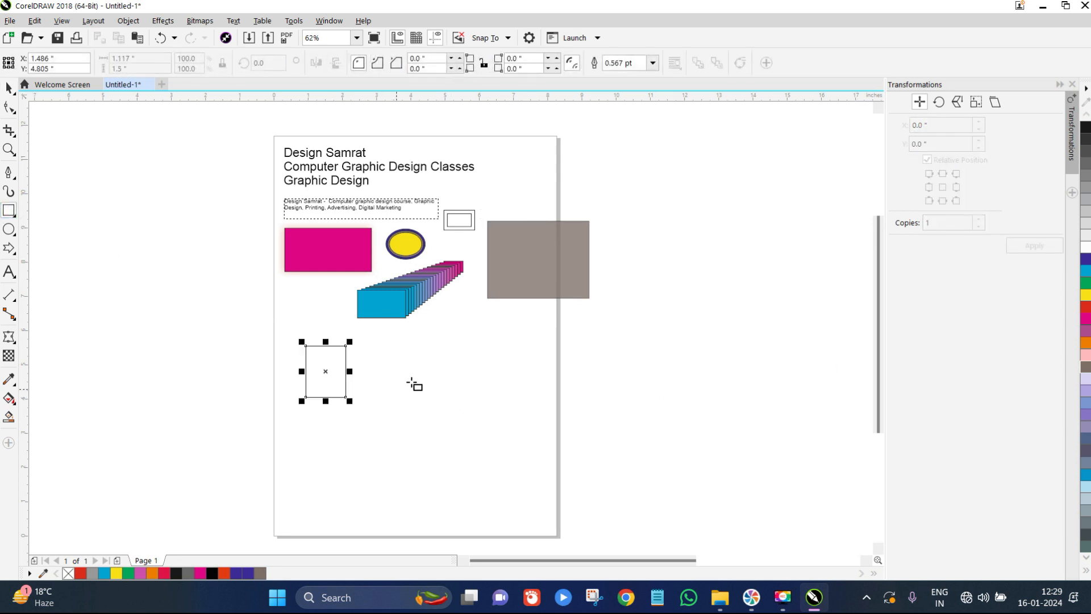
left_click(9, 88)
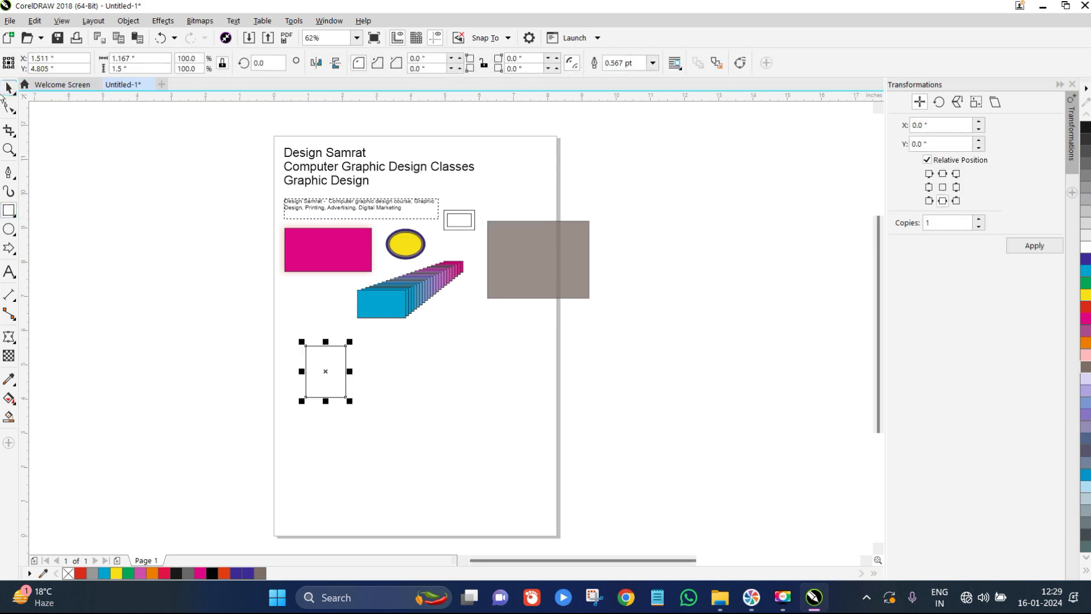
left_click_drag(325, 401, 329, 390)
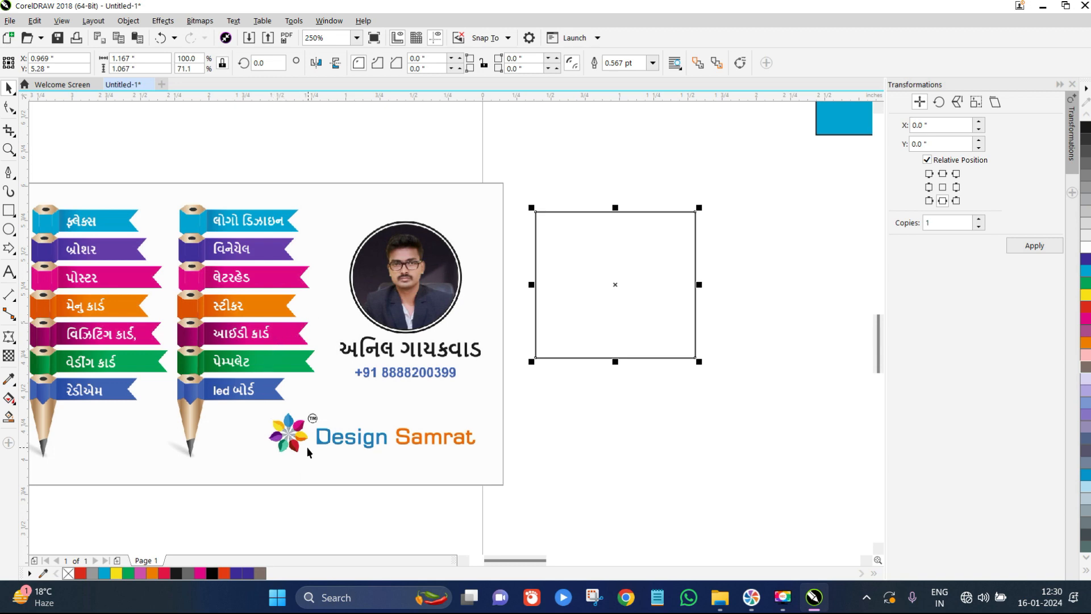
Shift the new rectangle beside the business card and fill it with a colour sampled from the card's portrait photo
scroll(309, 452, "up", 3)
scroll(287, 401, "down", 1)
scroll(273, 391, "down", 1)
left_click_drag(445, 234, 493, 242)
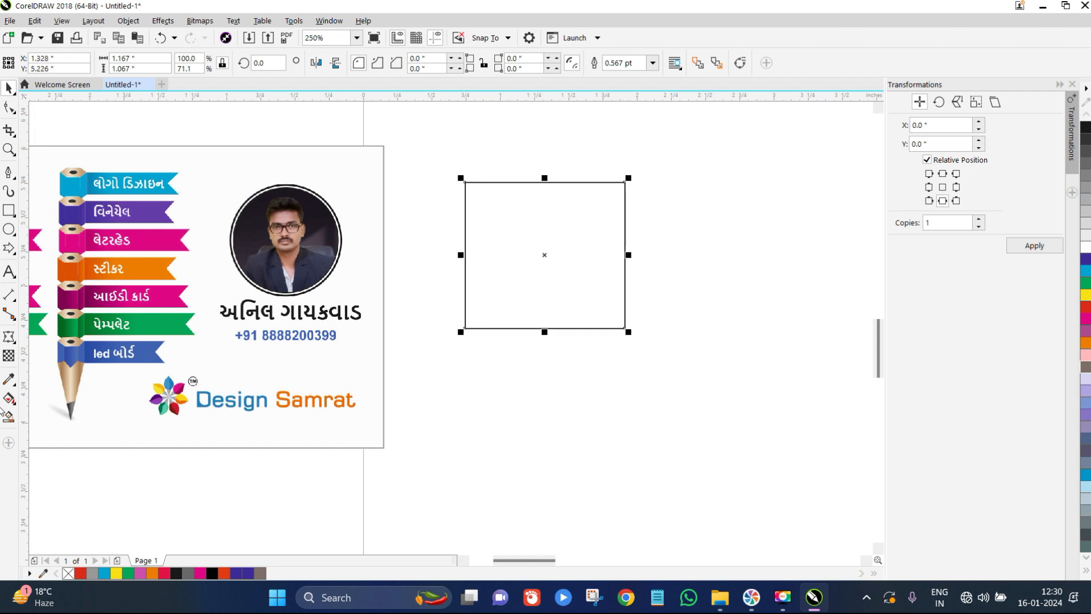
left_click(9, 380)
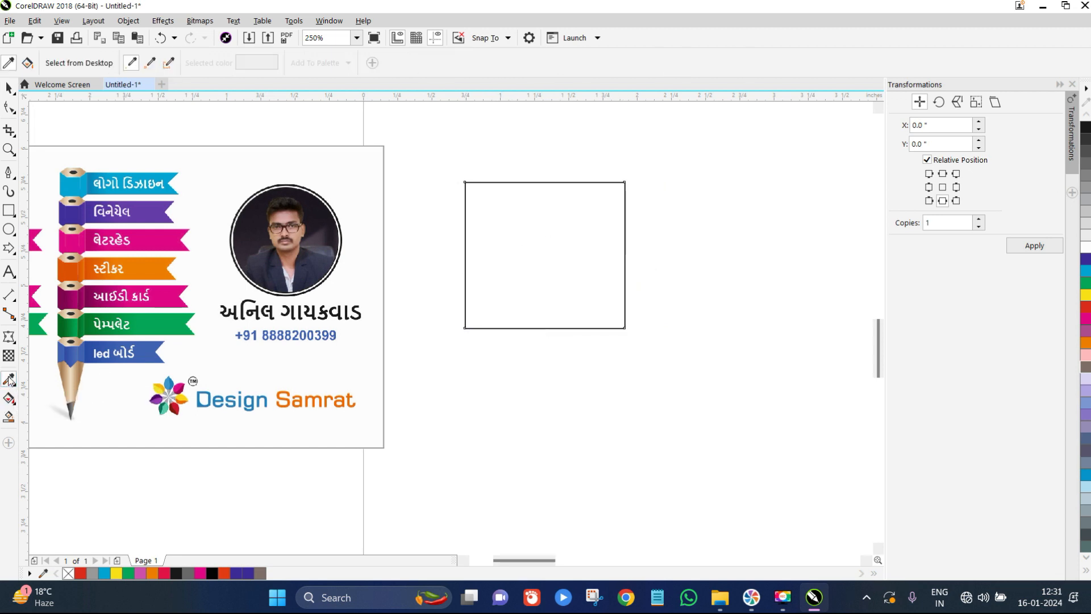
left_click(294, 248)
left_click(543, 233)
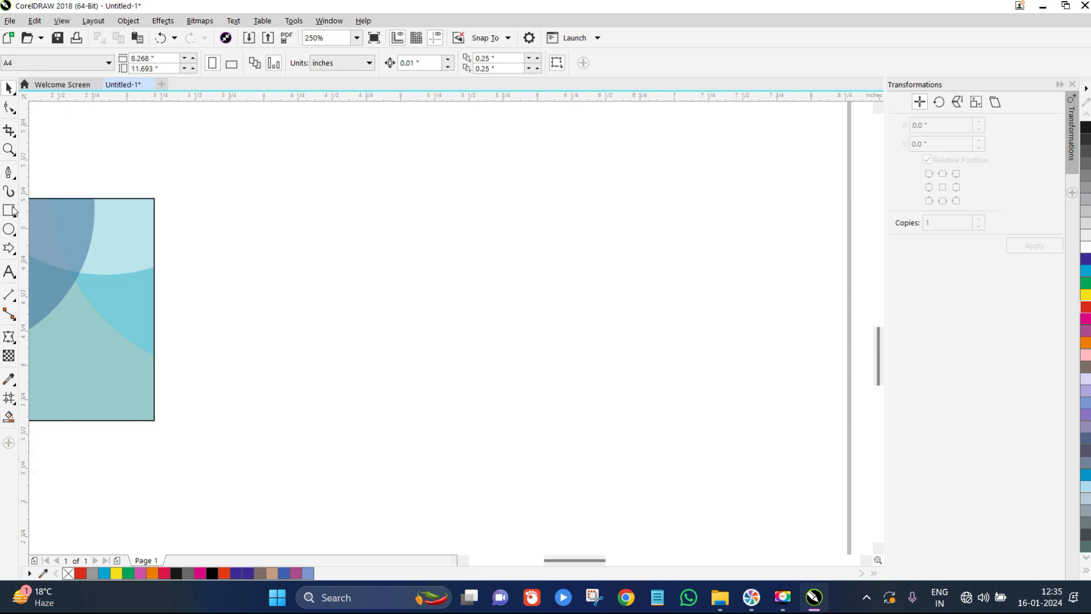
Draw two overlapping rectangles beside the blue-green square and an ellipse about 2.72 by 2.01 inches overlapping both
scroll(398, 301, "down", 3)
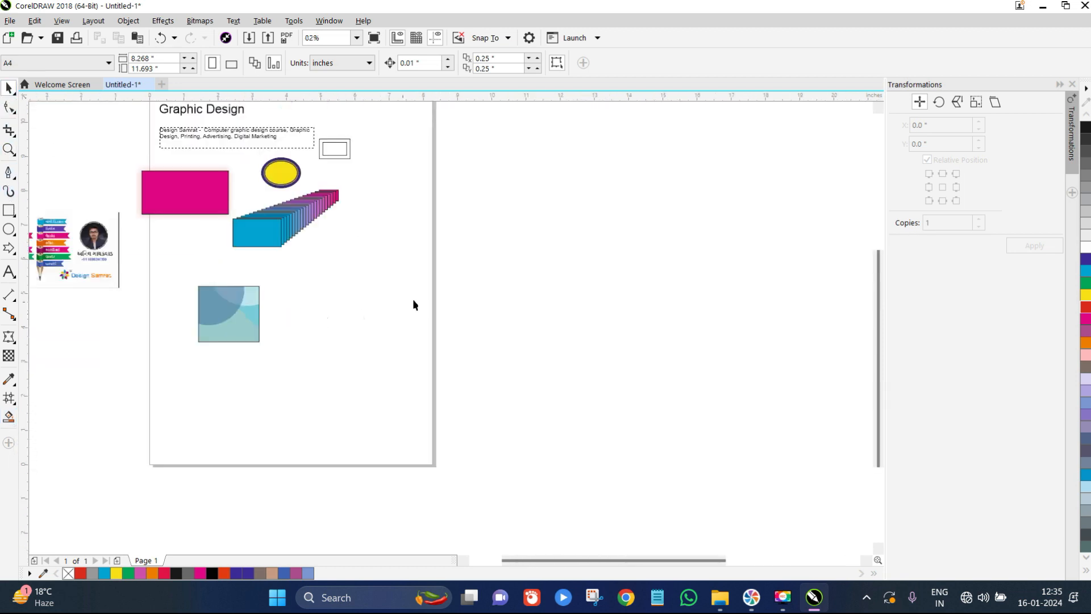
scroll(338, 213, "up", 2)
key("F6")
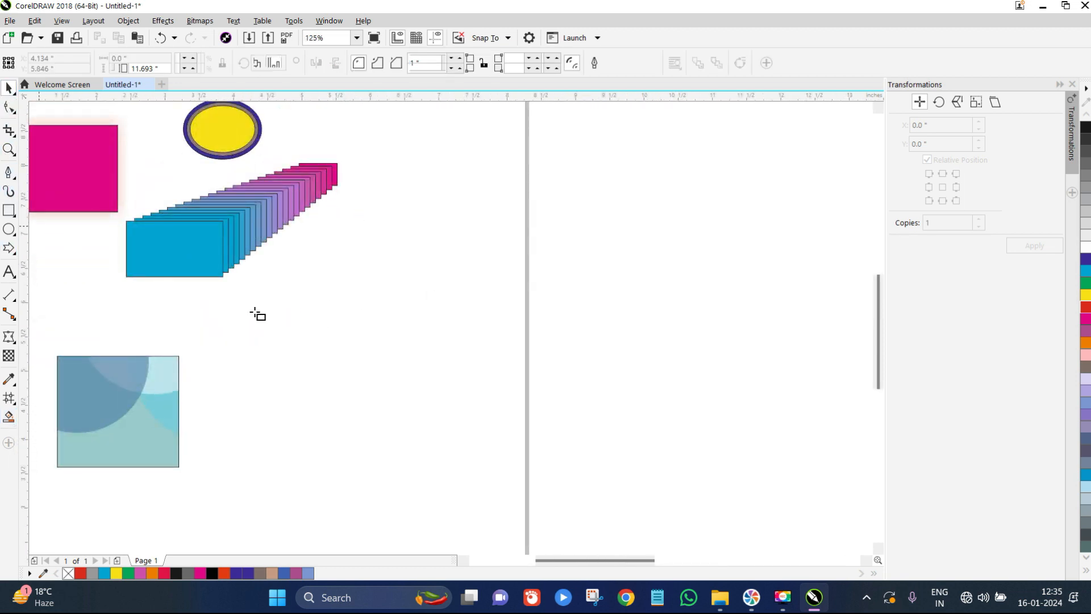
left_click_drag(242, 303, 398, 441)
left_click_drag(480, 352, 276, 482)
left_click(8, 229)
left_click_drag(309, 274, 494, 411)
left_click(10, 85)
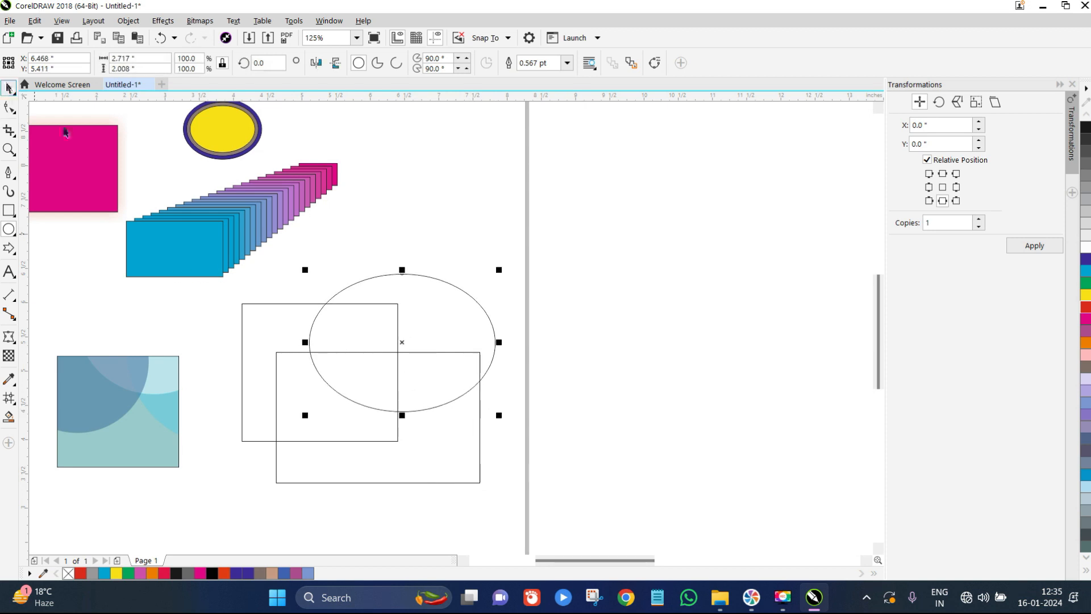
left_click_drag(578, 255, 206, 524)
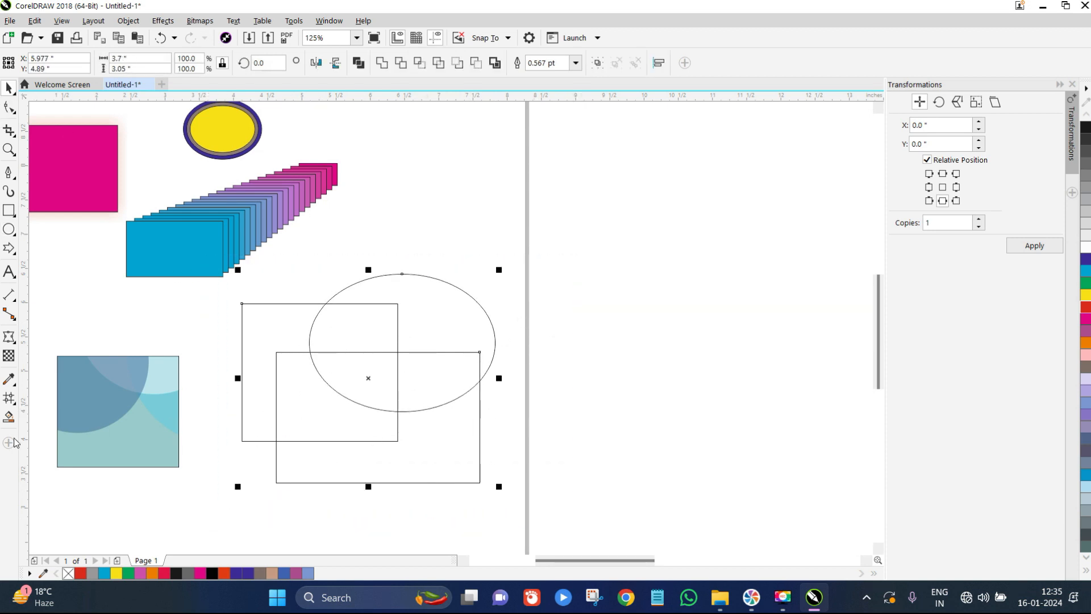
left_click(9, 420)
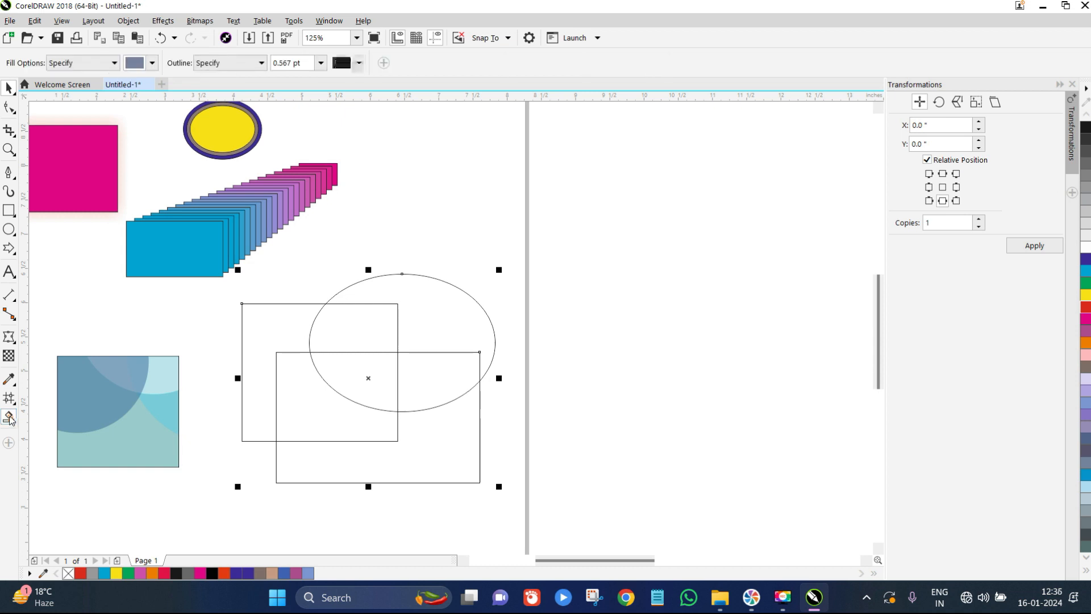
scroll(342, 300, "down", 2)
scroll(339, 324, "up", 2)
left_click(9, 89)
Try filling the ellipse yellow, the lower rectangle magenta and the remaining rectangle brownish grey
left_click(482, 256)
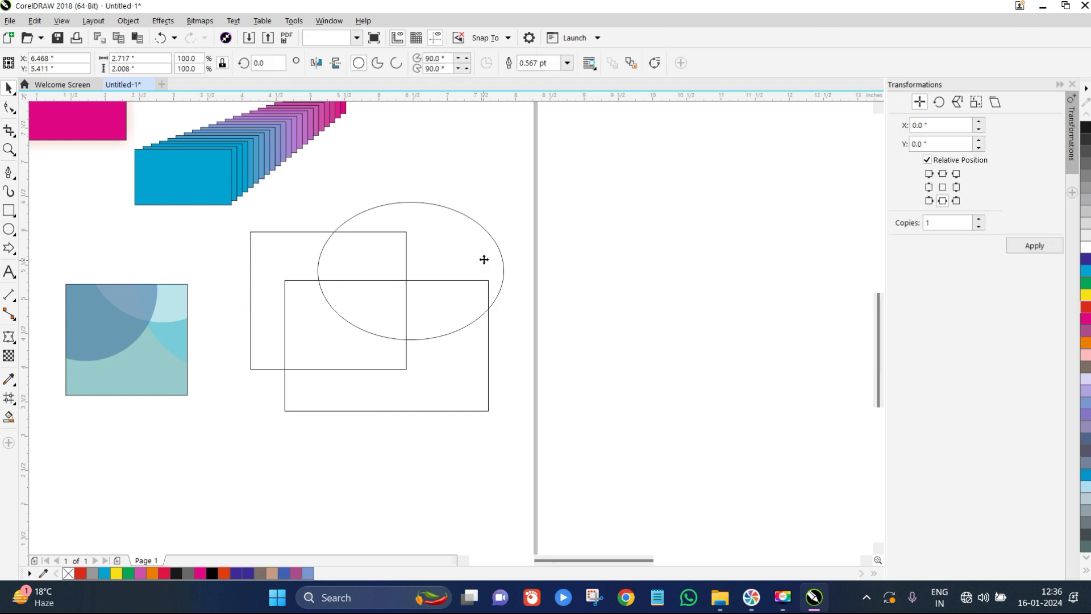
left_click(1085, 294)
left_click(380, 411)
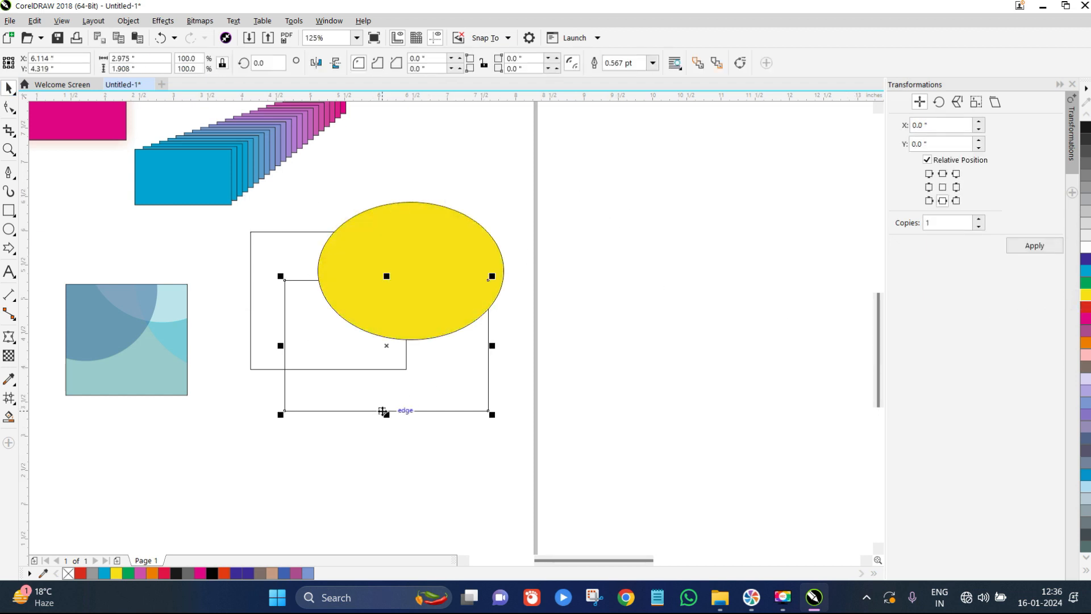
left_click(1086, 319)
key("Tab")
left_click(1085, 367)
left_click(530, 352)
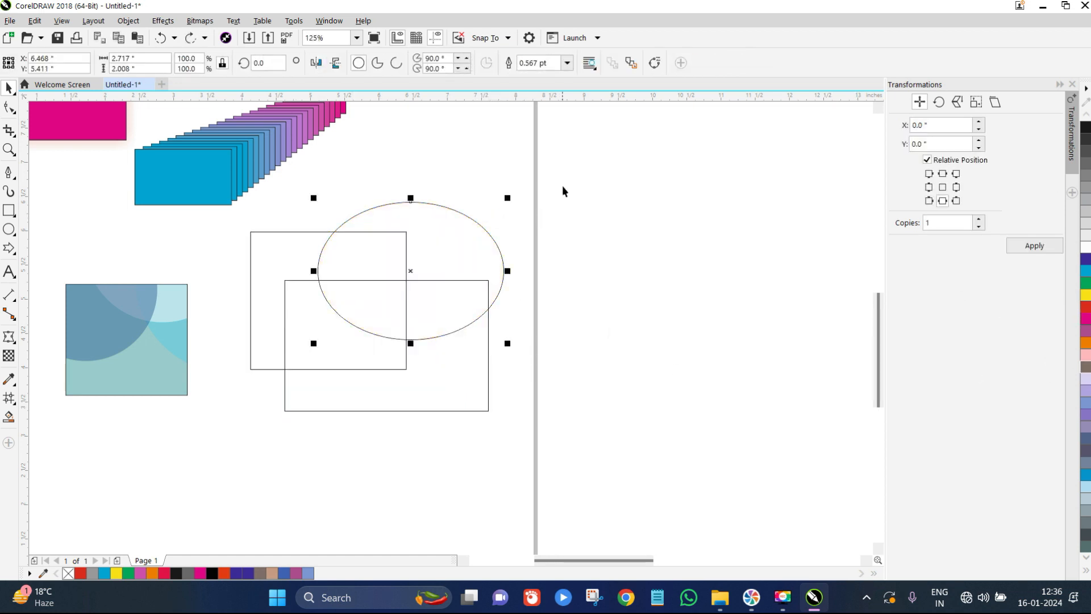
Select all three overlapping shapes and fill the lower rectangle's non-overlapping region blue-grey with the Smart Fill tool
left_click_drag(562, 186, 179, 452)
left_click(8, 416)
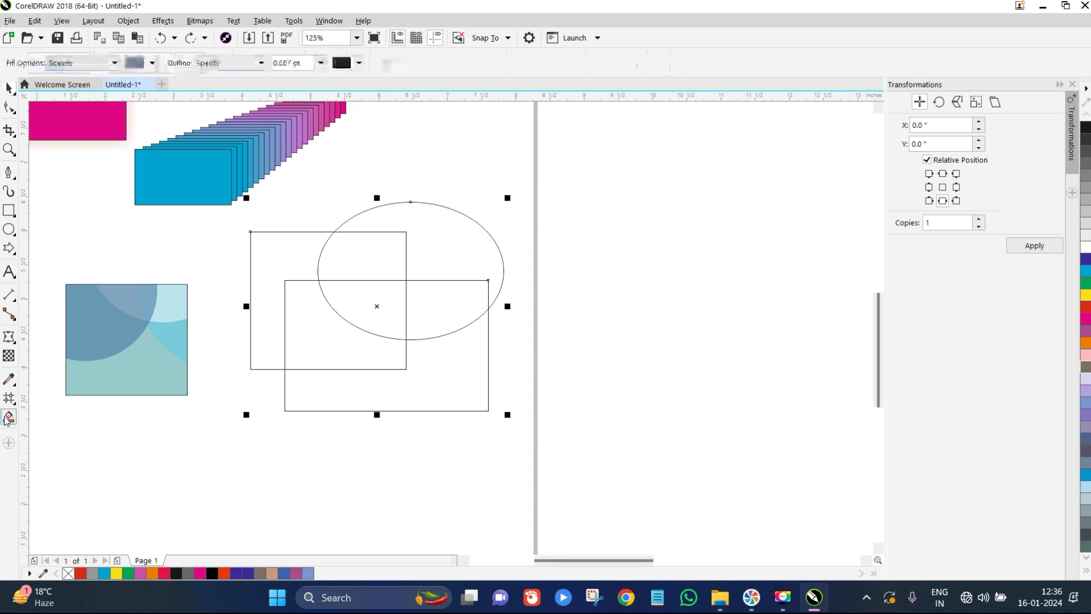
left_click(428, 380)
scroll(427, 379, "up", 2)
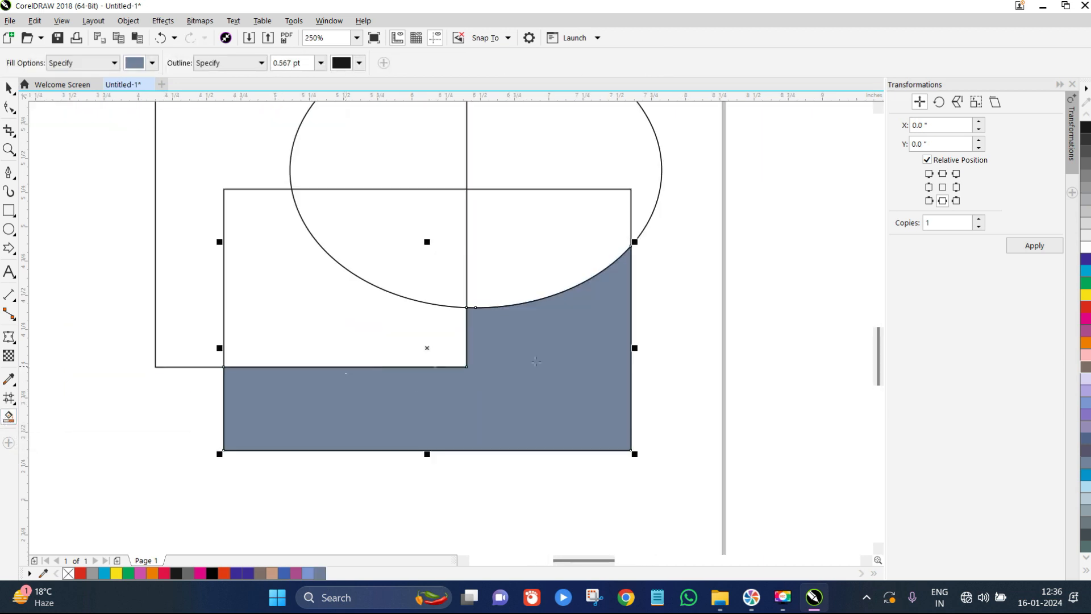
key("ctrl+z")
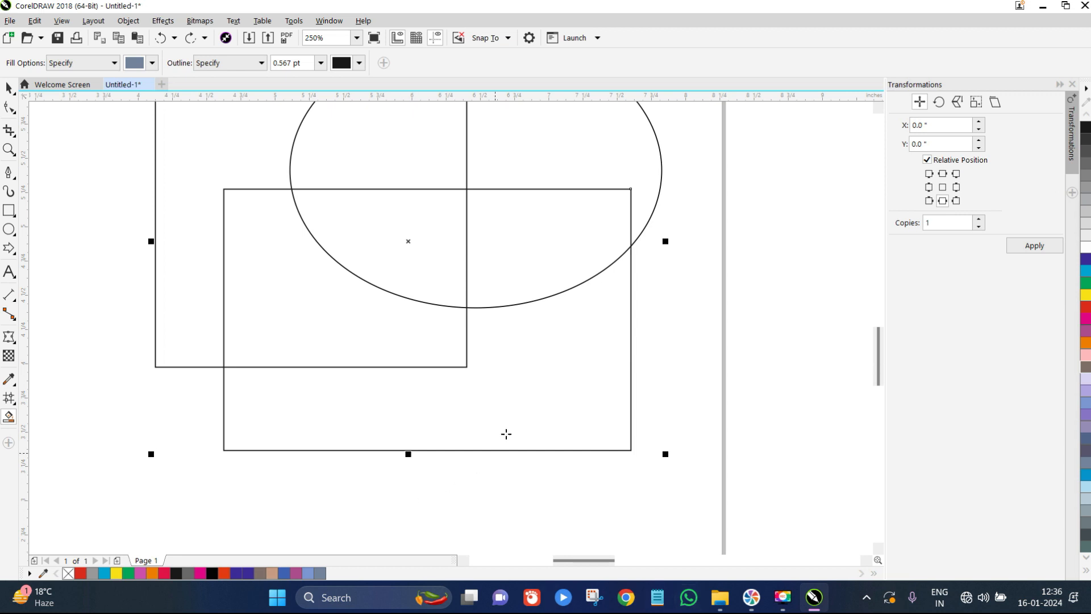
left_click(516, 412)
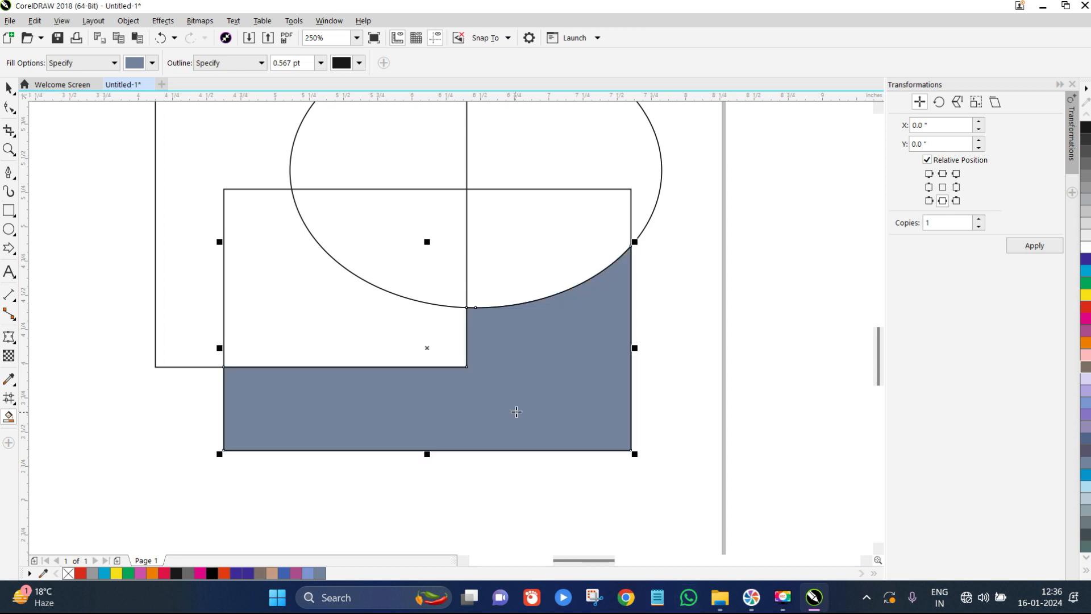
Smart Fill the remaining regions formed by the ellipse and both rectangles with the same blue-grey
left_click(555, 211)
left_click(400, 212)
left_click(382, 146)
left_click(546, 144)
left_click(363, 282)
left_click(363, 283)
left_click(206, 226)
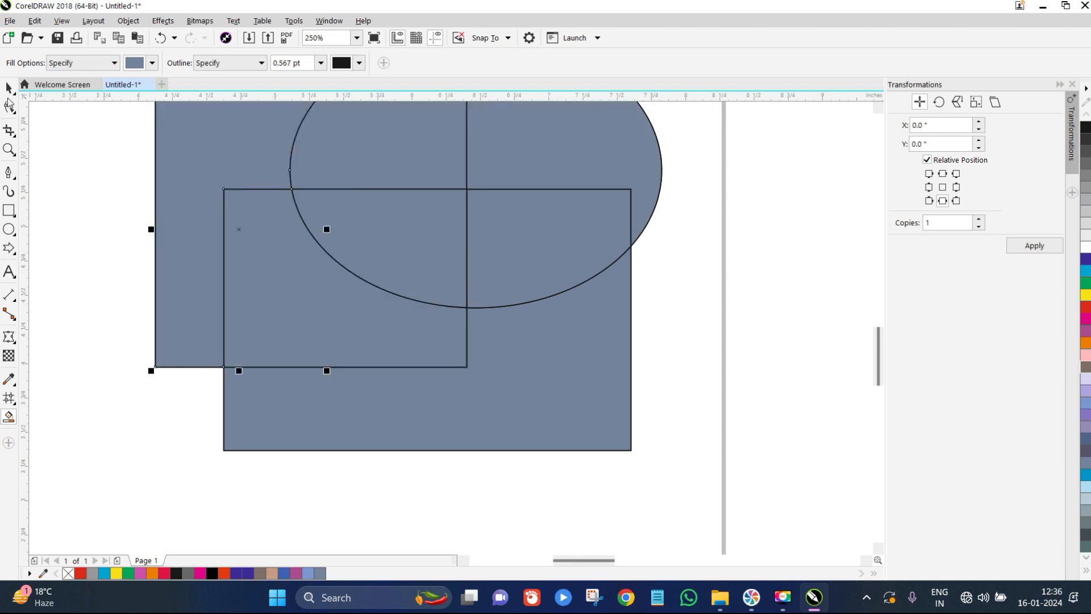
Move the filled piece of the upper rectangle out beyond the page's right edge and fill it red
scroll(296, 266, "down", 2)
key("space")
left_click_drag(263, 192, 576, 171)
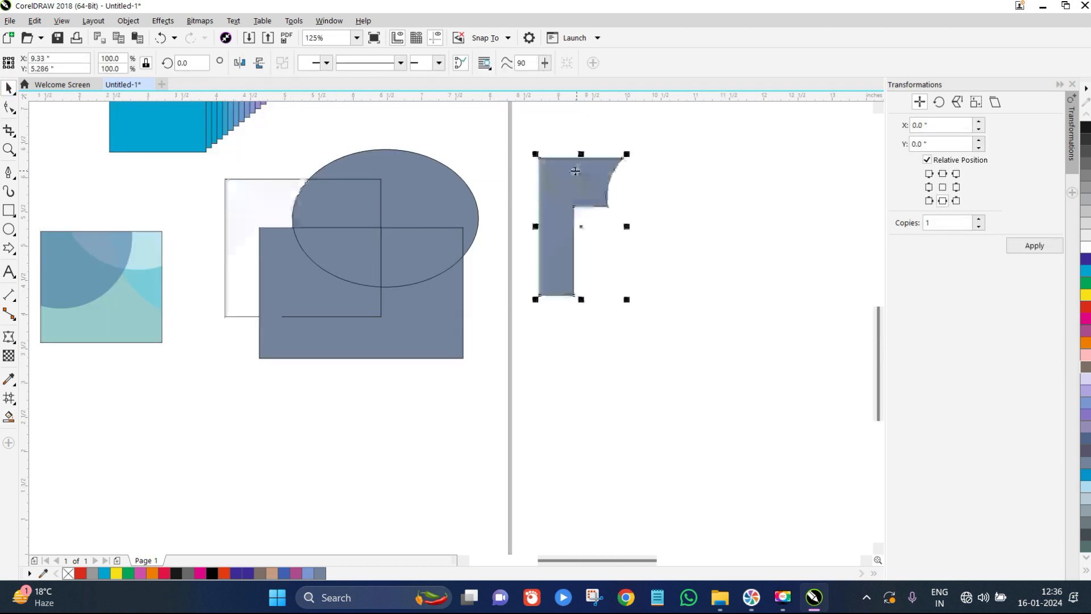
left_click(1085, 308)
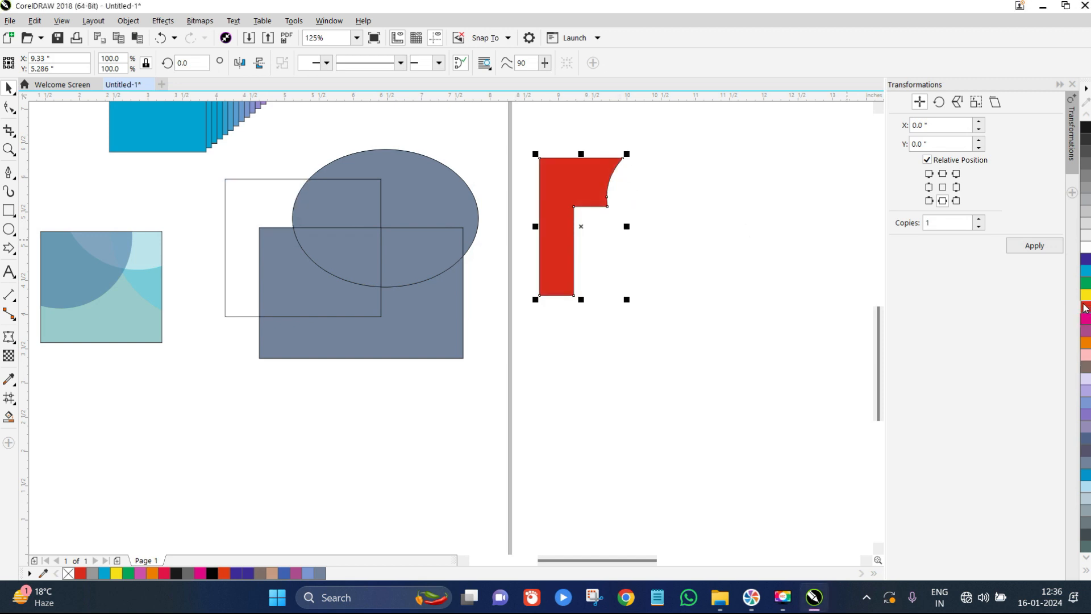